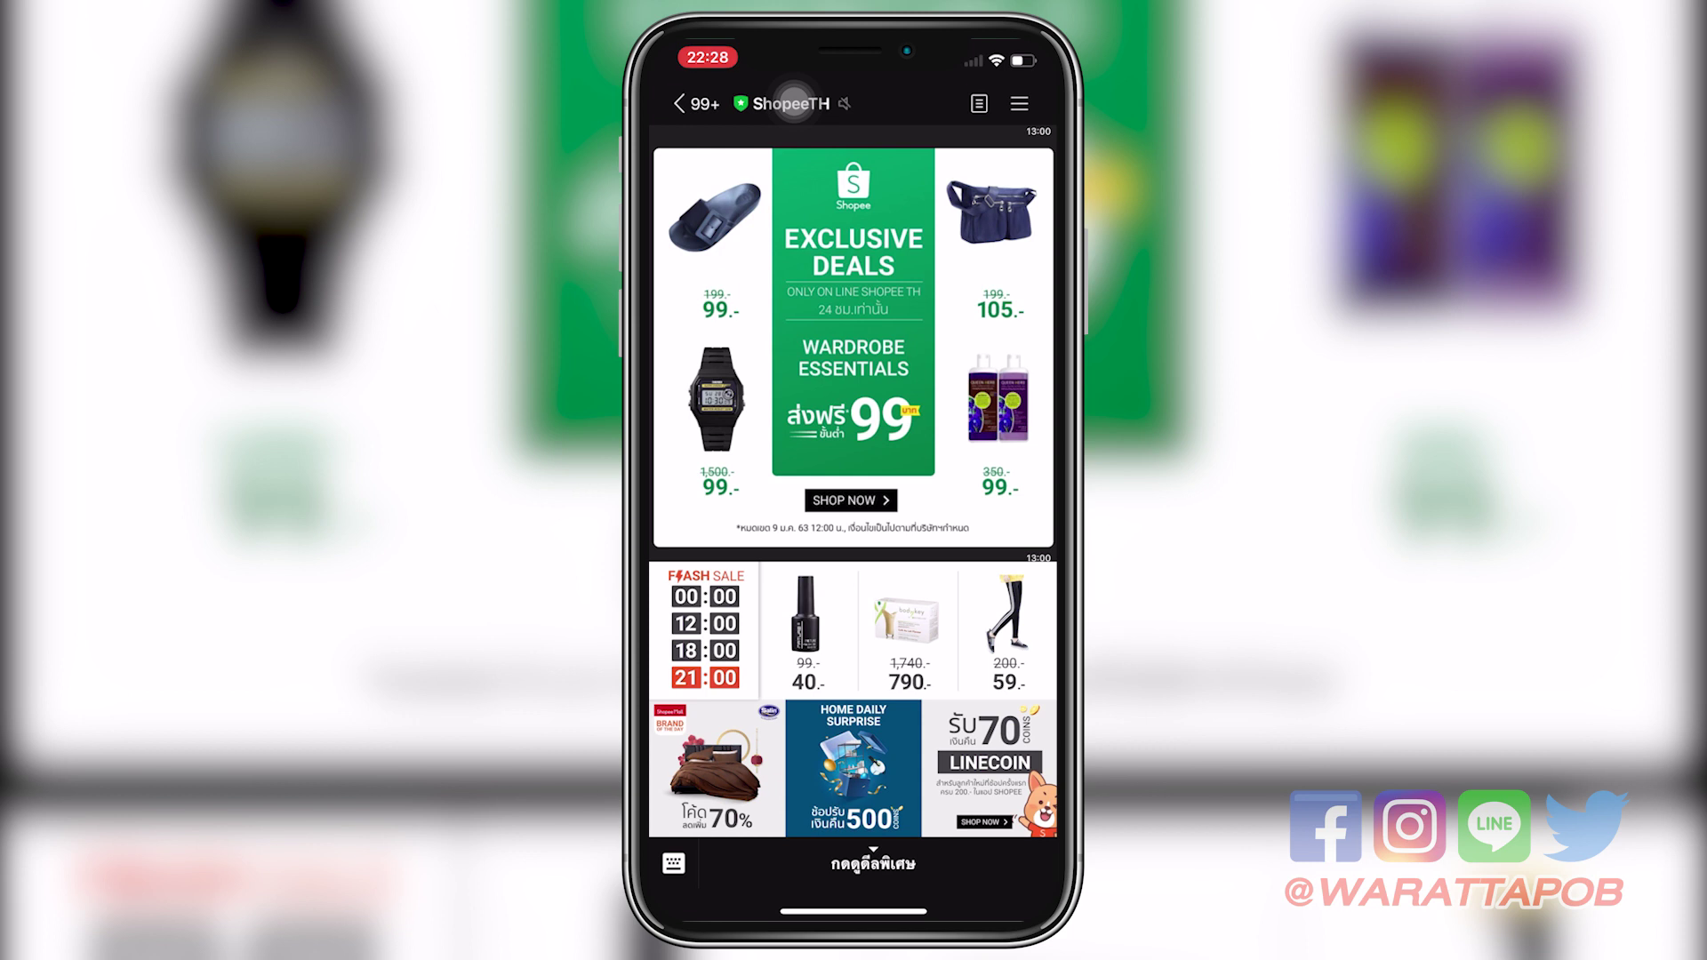
scroll(853, 480, up, 3)
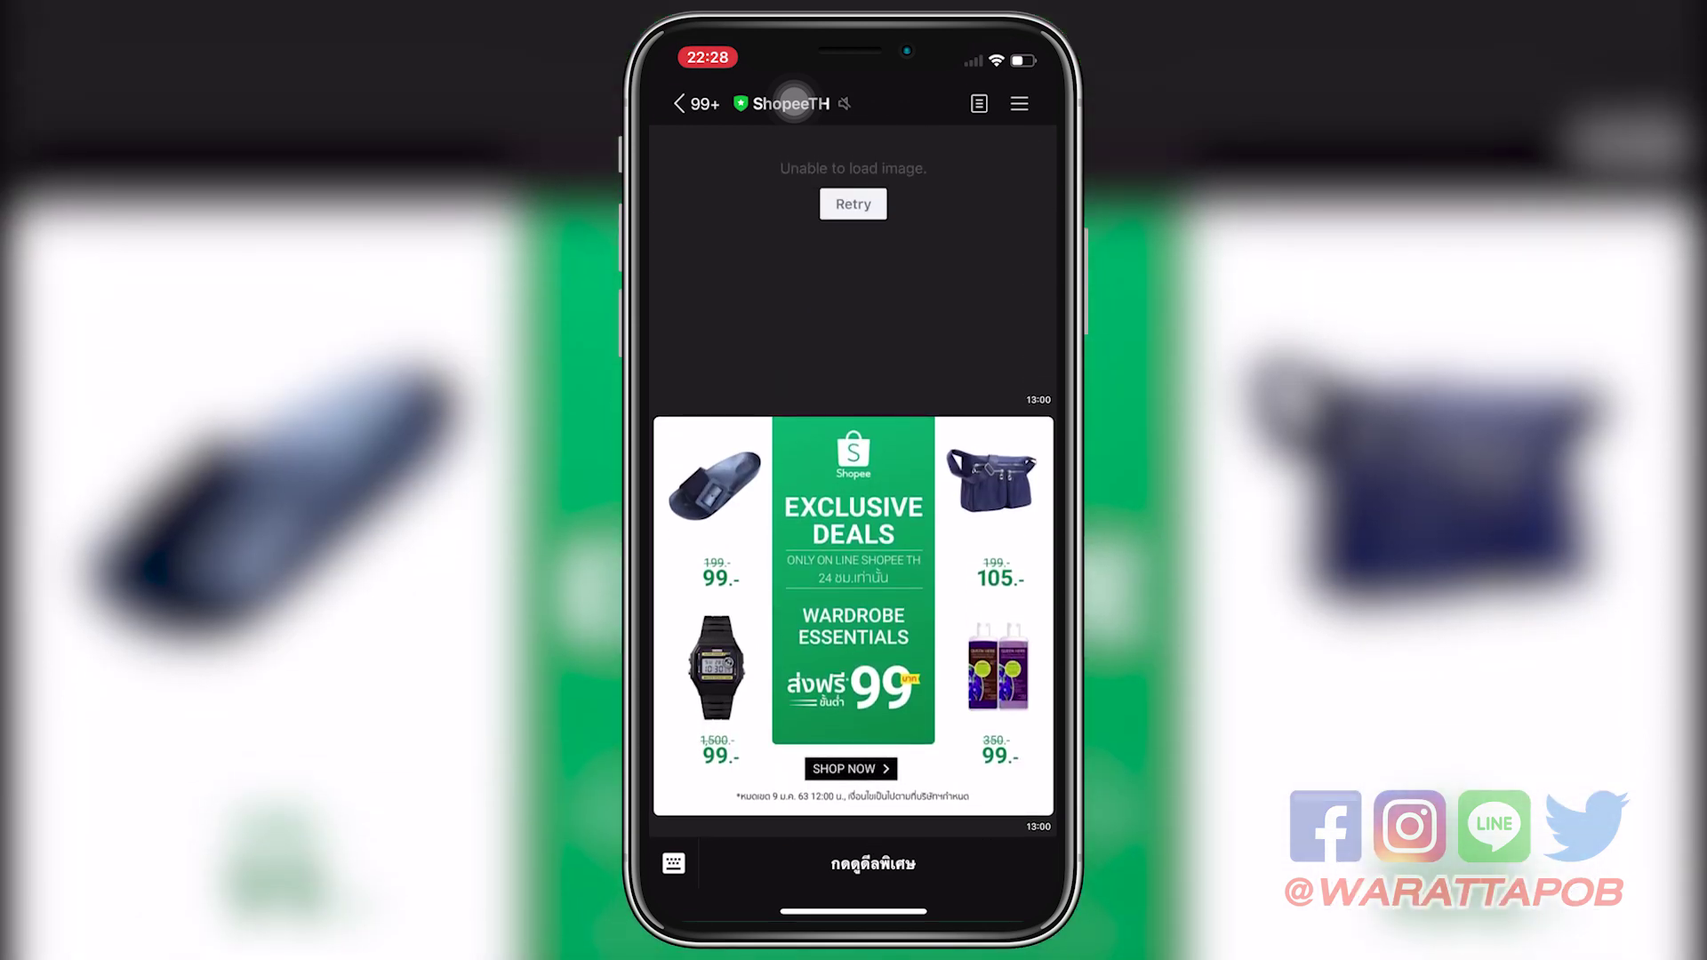
scroll(853, 489, down, 3)
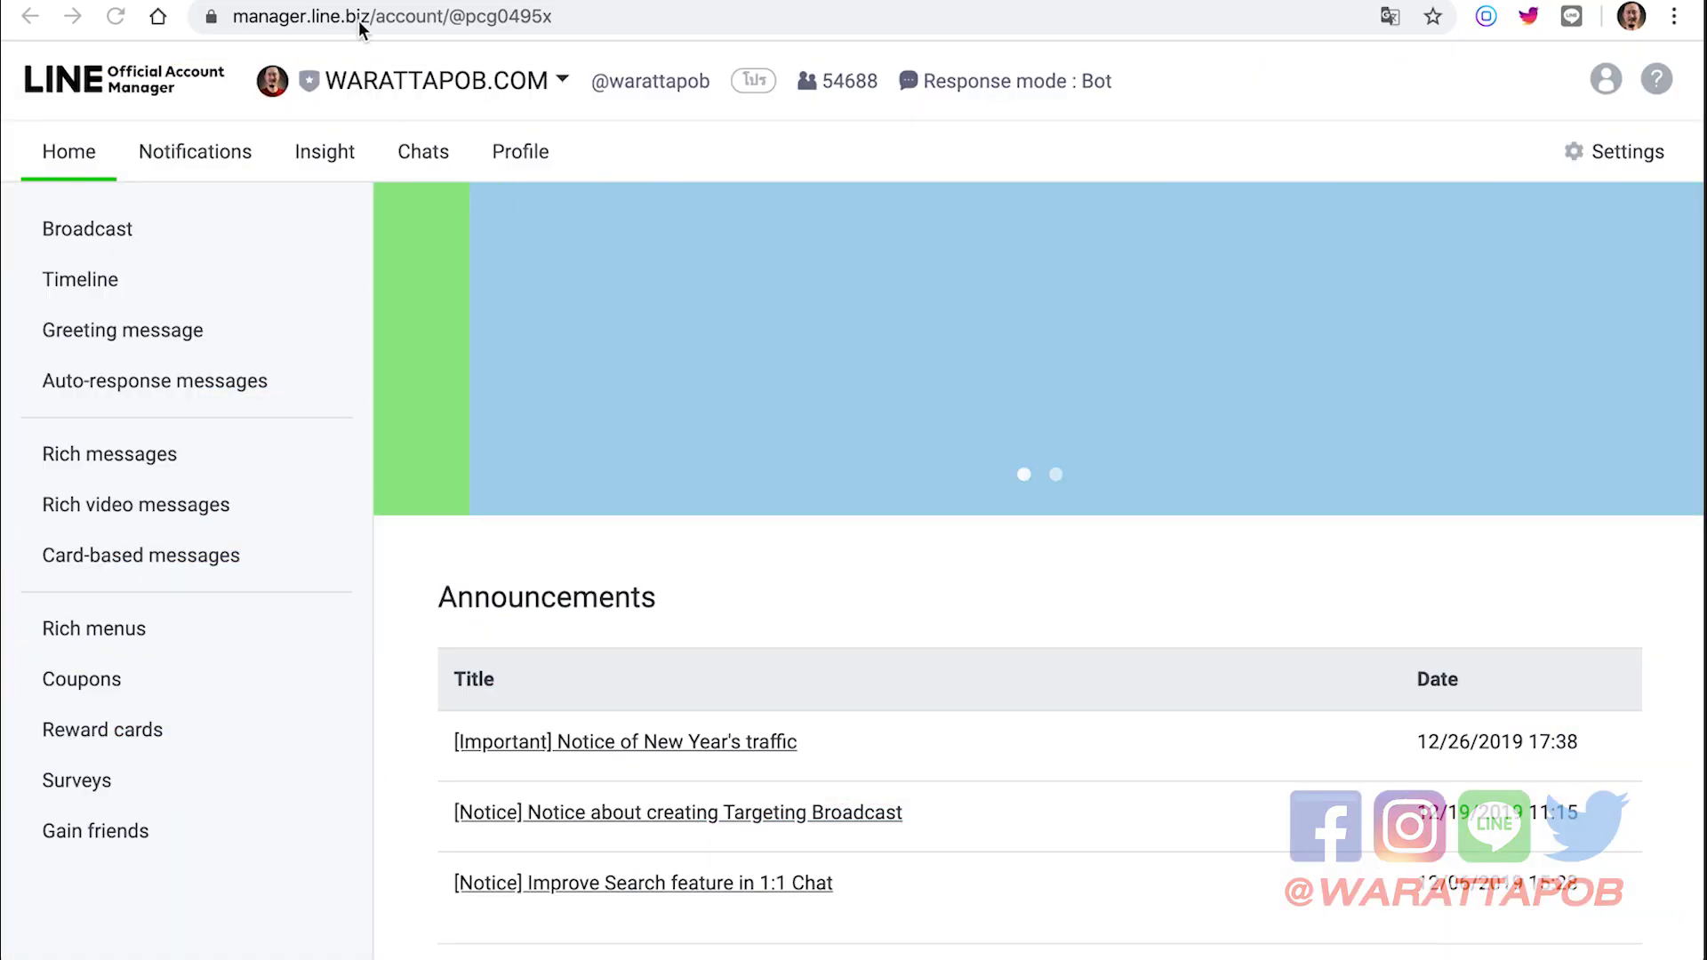
- Highlight the manager.line.biz domain in the page address
click(359, 20)
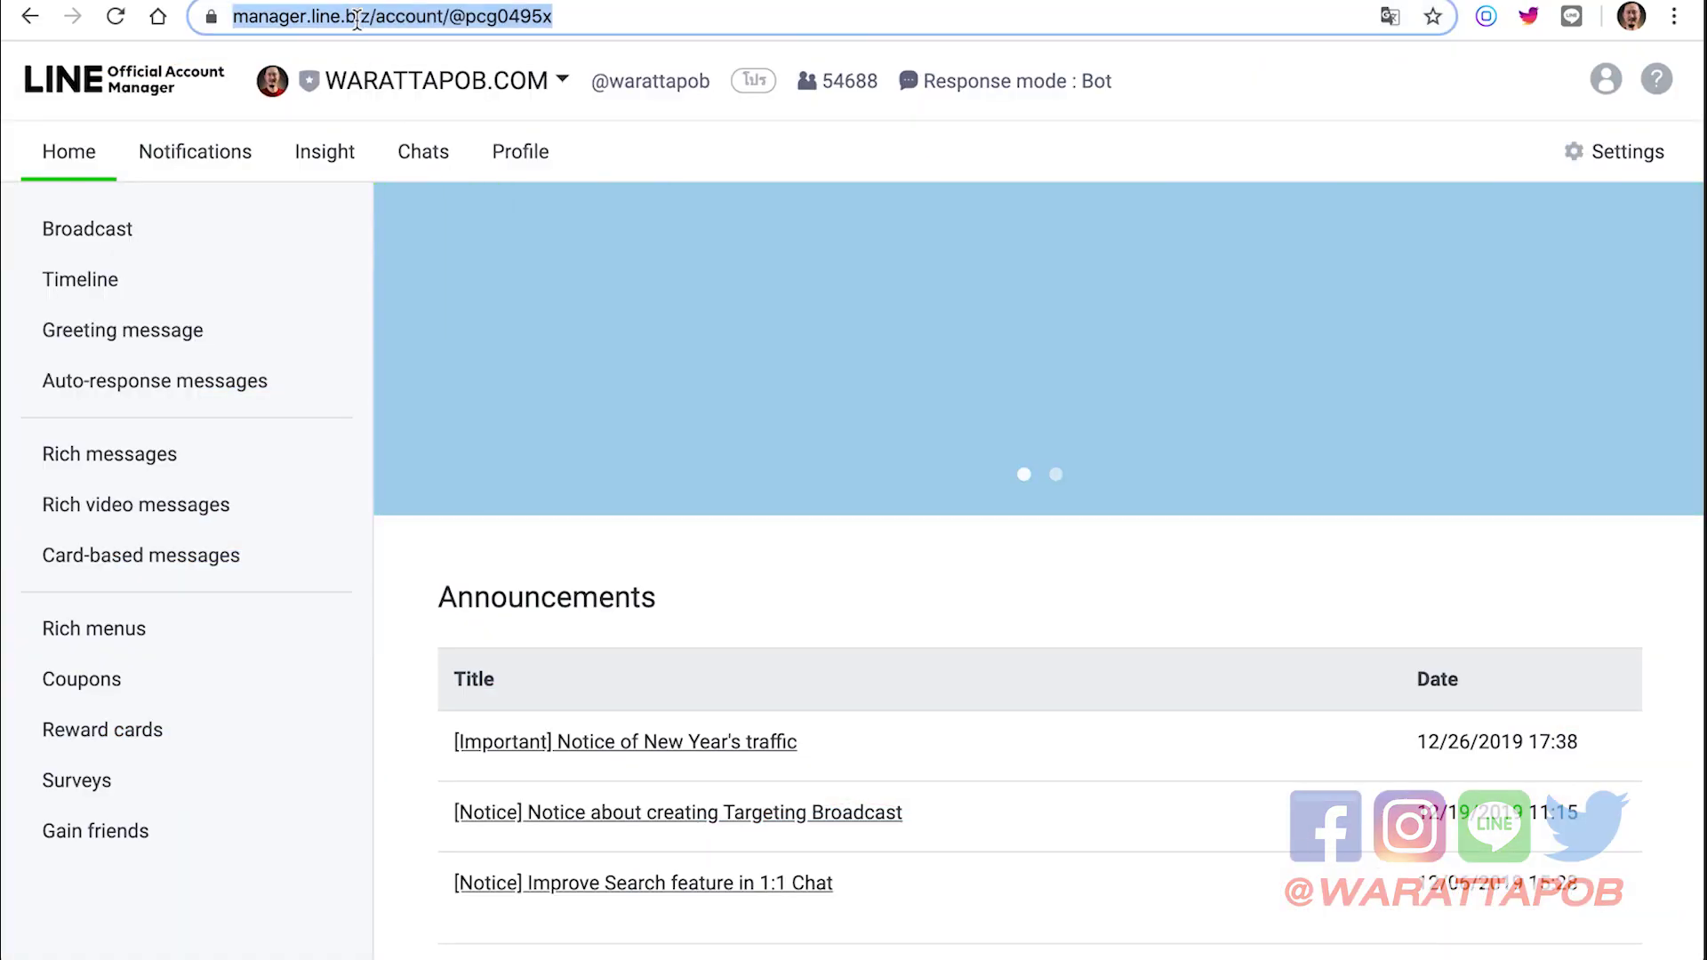
click(366, 21)
drag(430, 20, 296, 22)
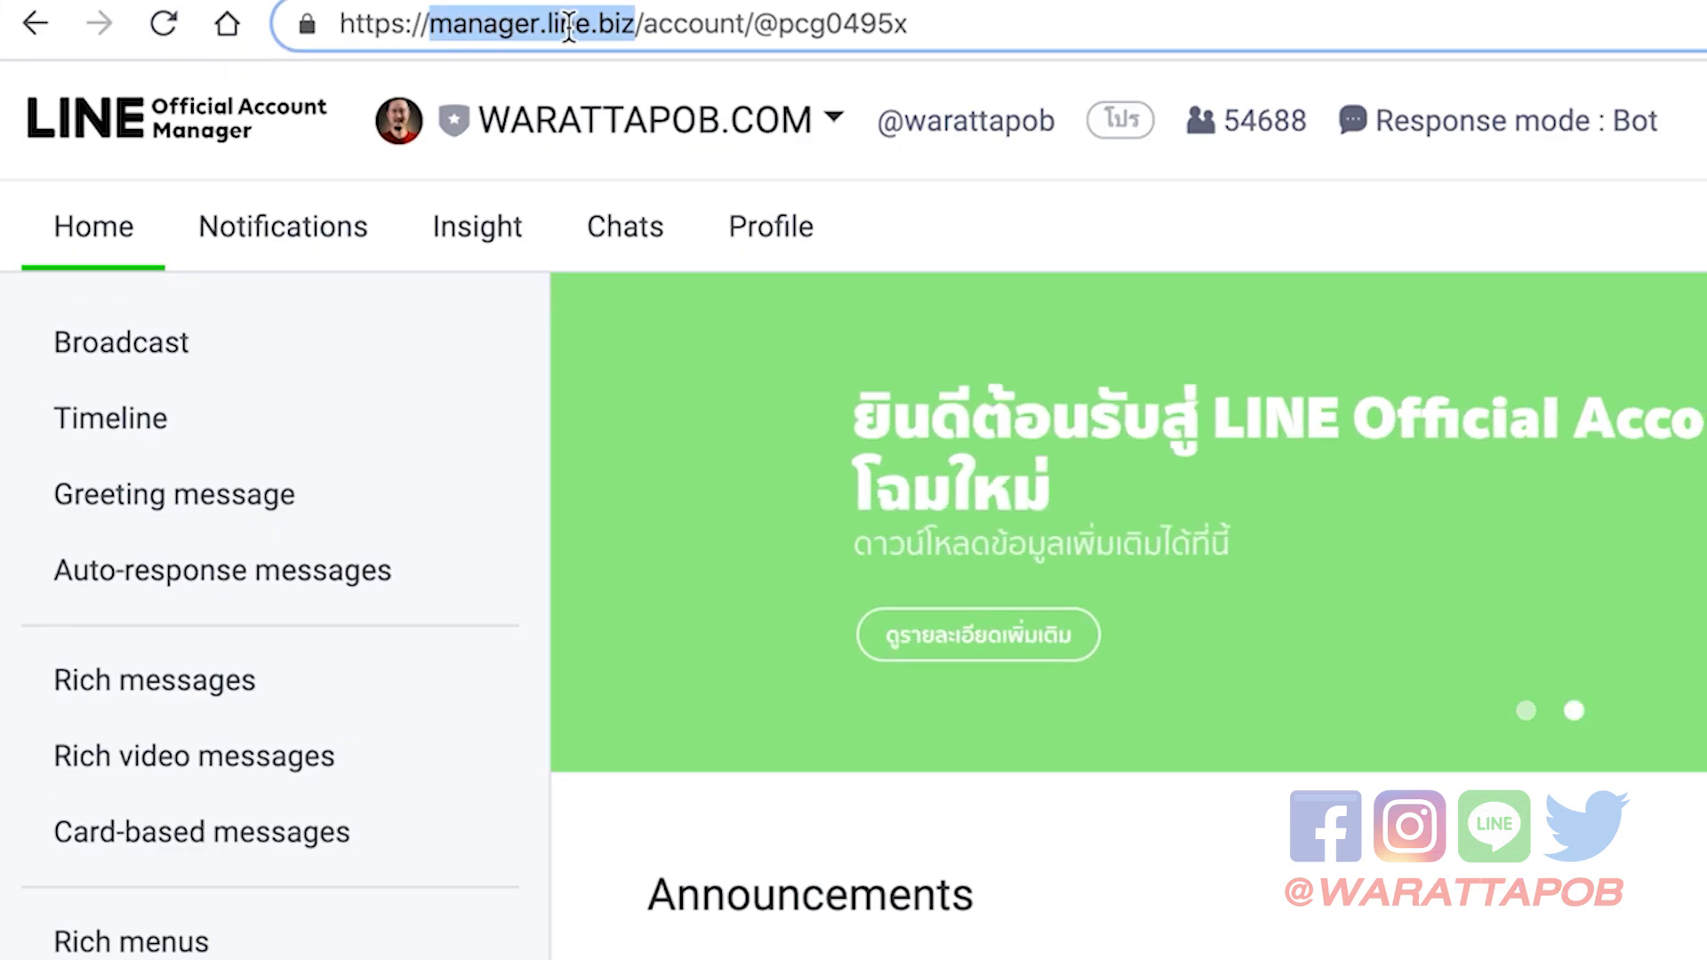
click(636, 30)
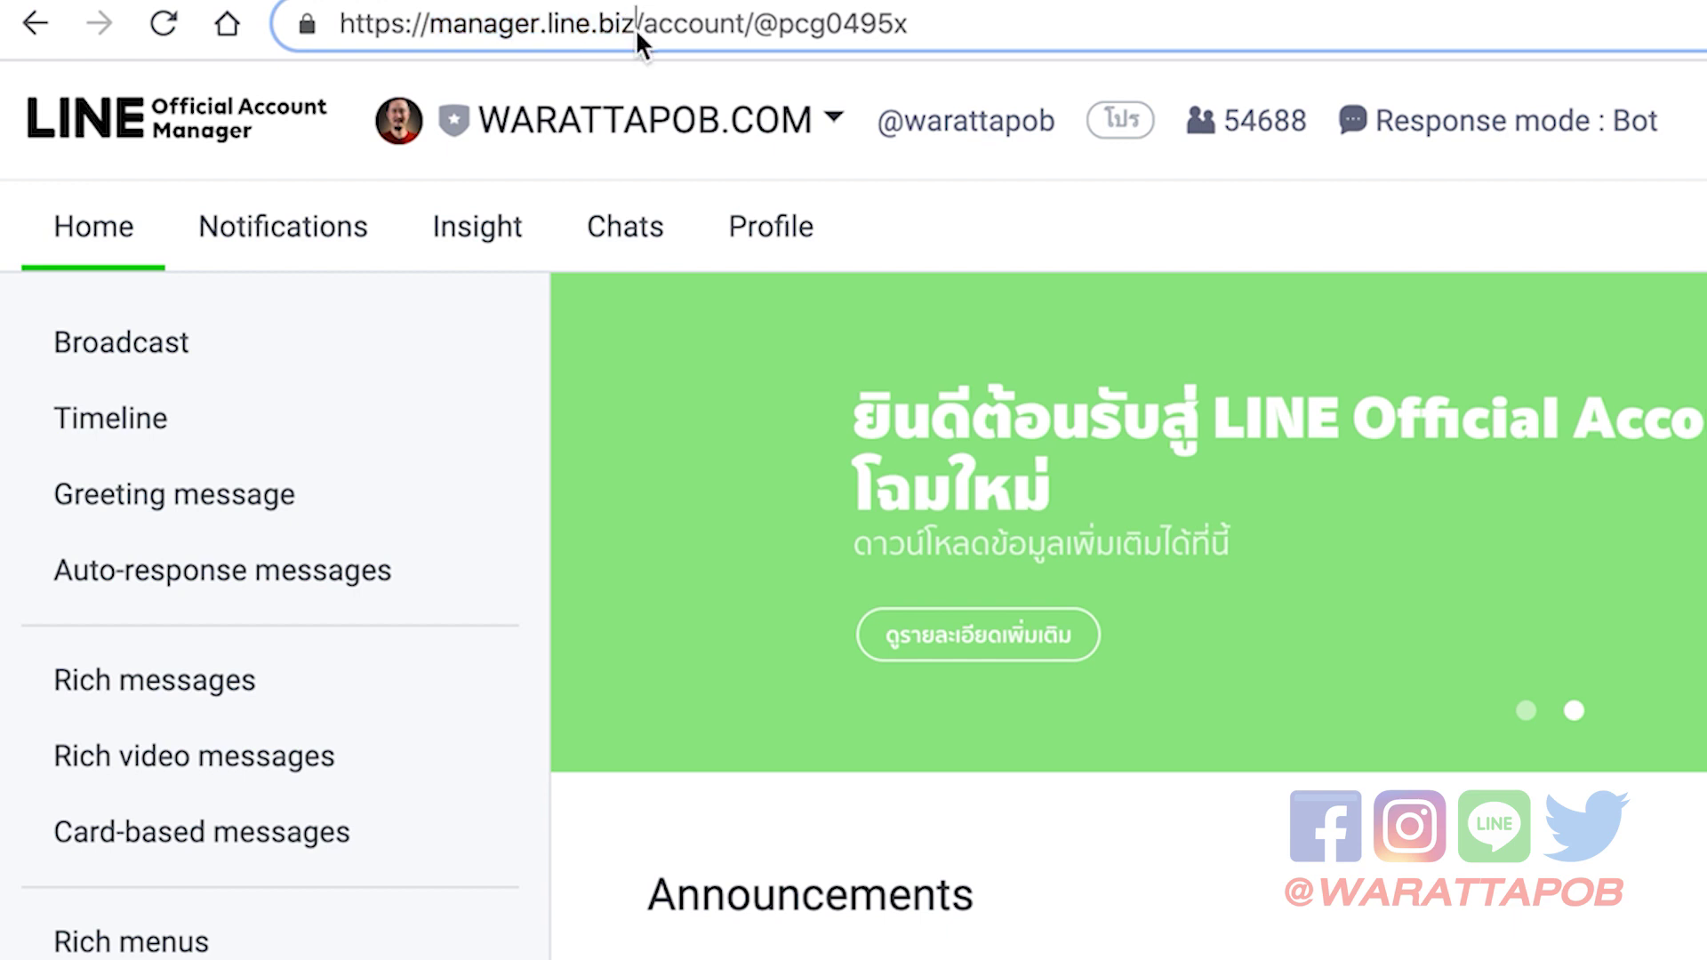
drag(633, 23, 430, 45)
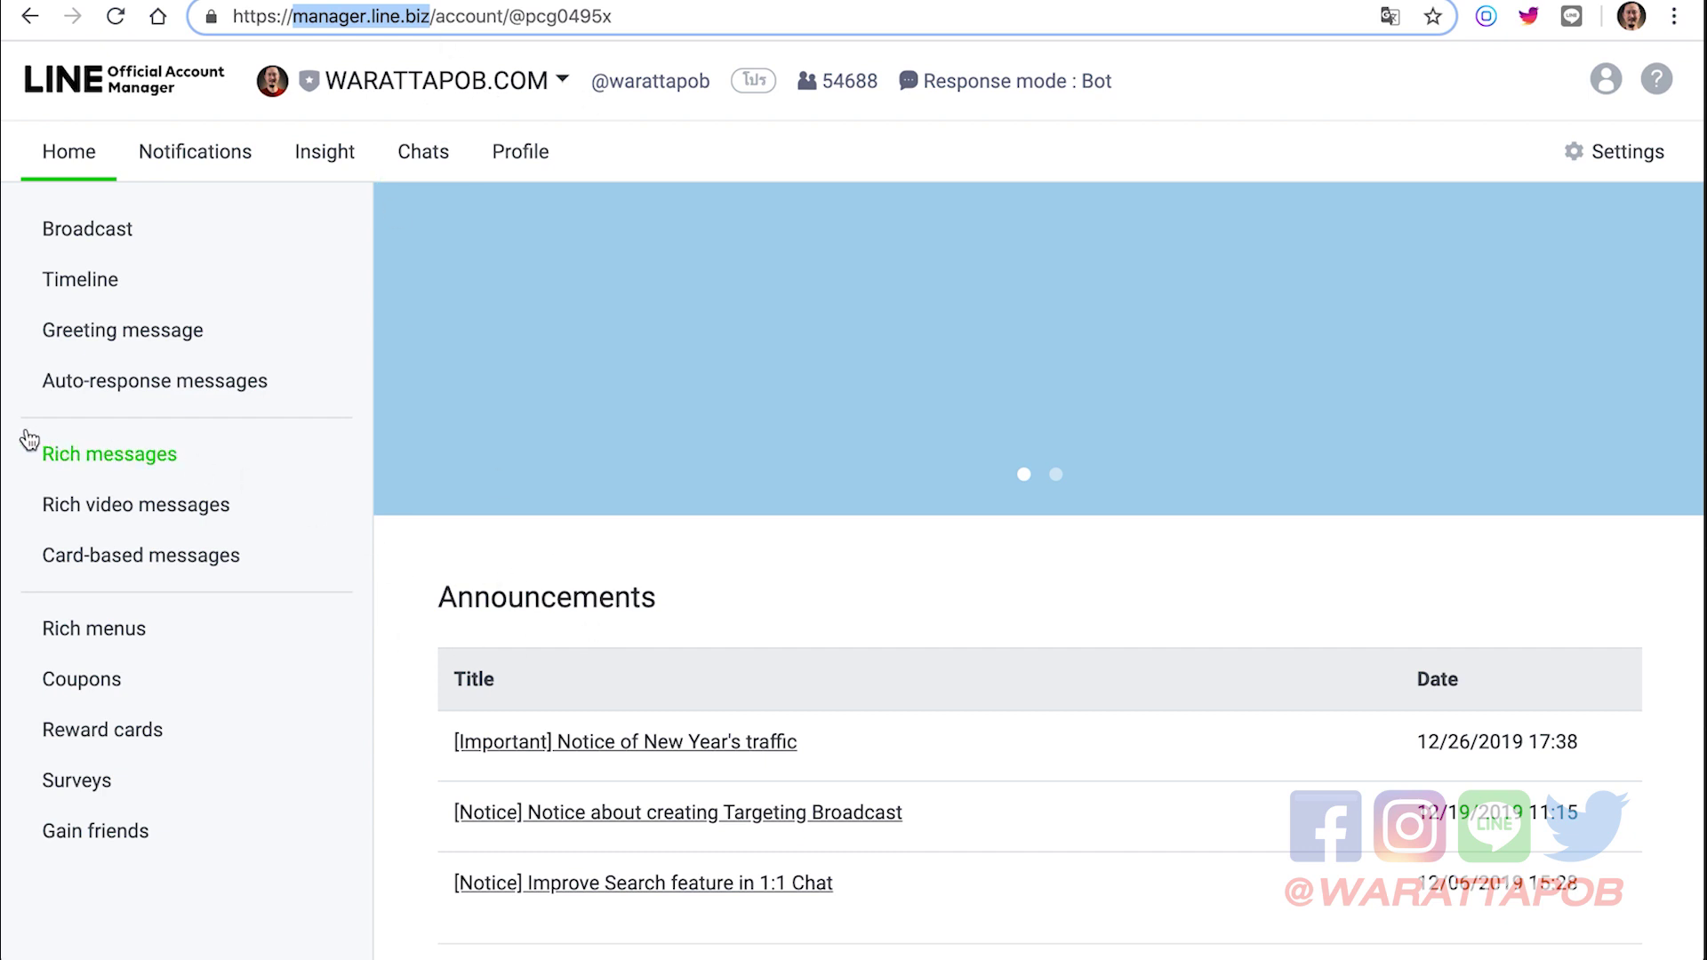
- Go to the account's rich menus and open the existing menu titled "คอร์ส ระเบิดยอดขาย LAZADA"
click(130, 639)
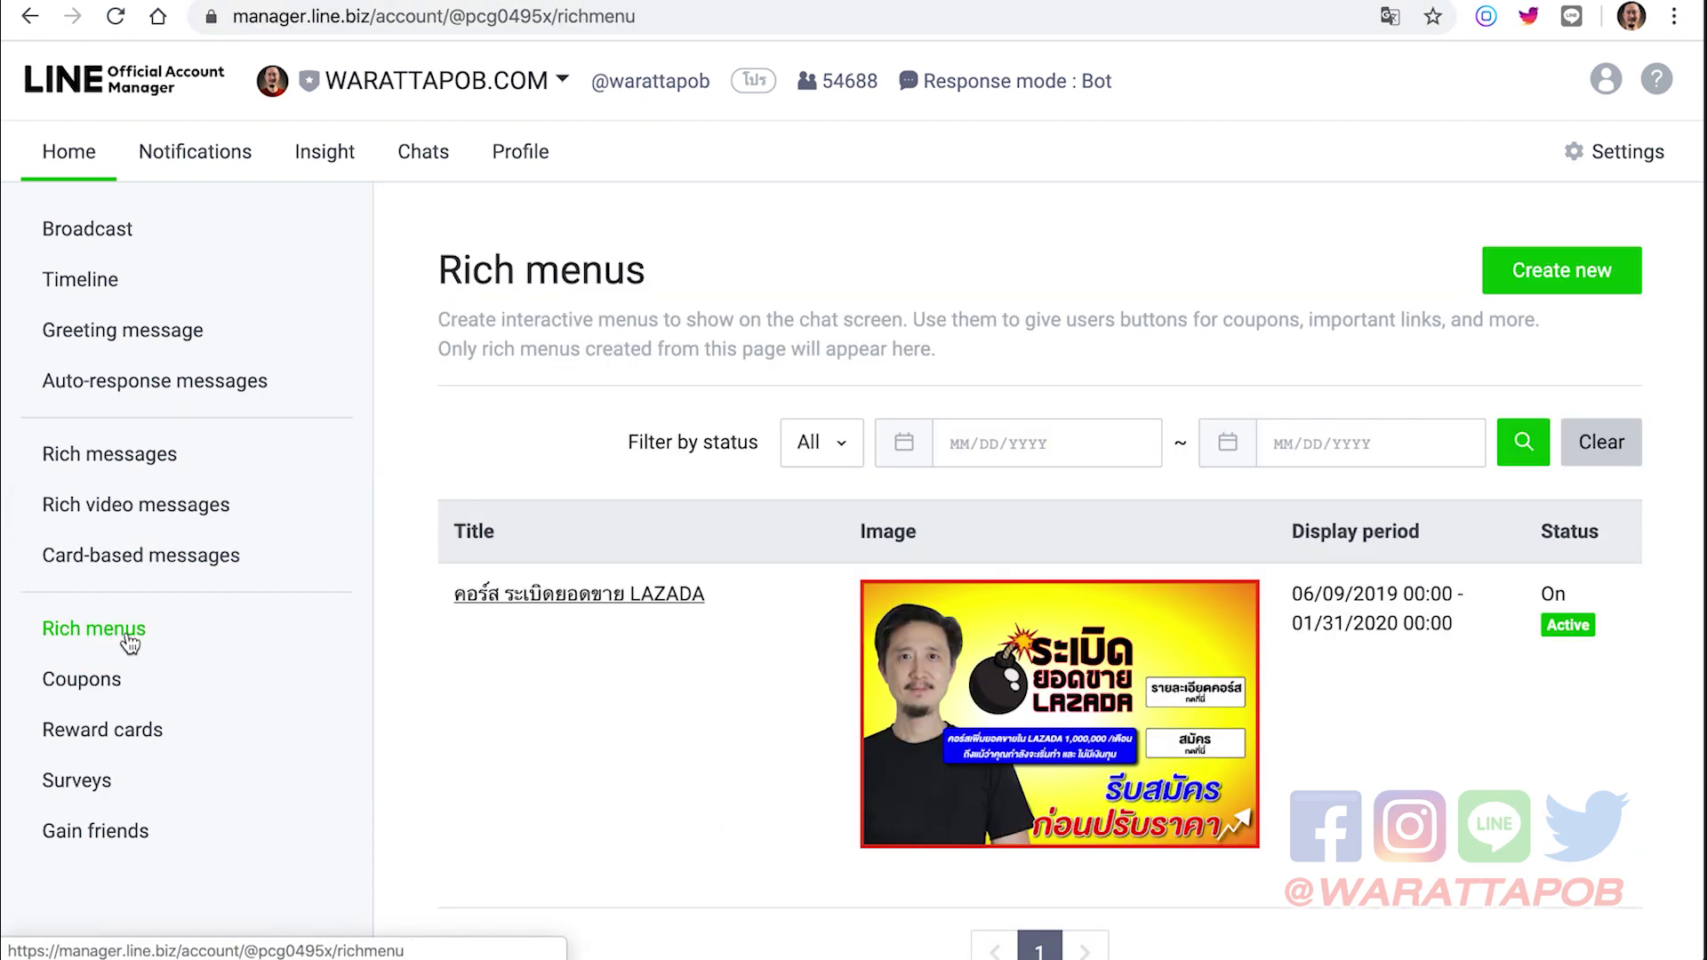
scroll(722, 638, down, 2)
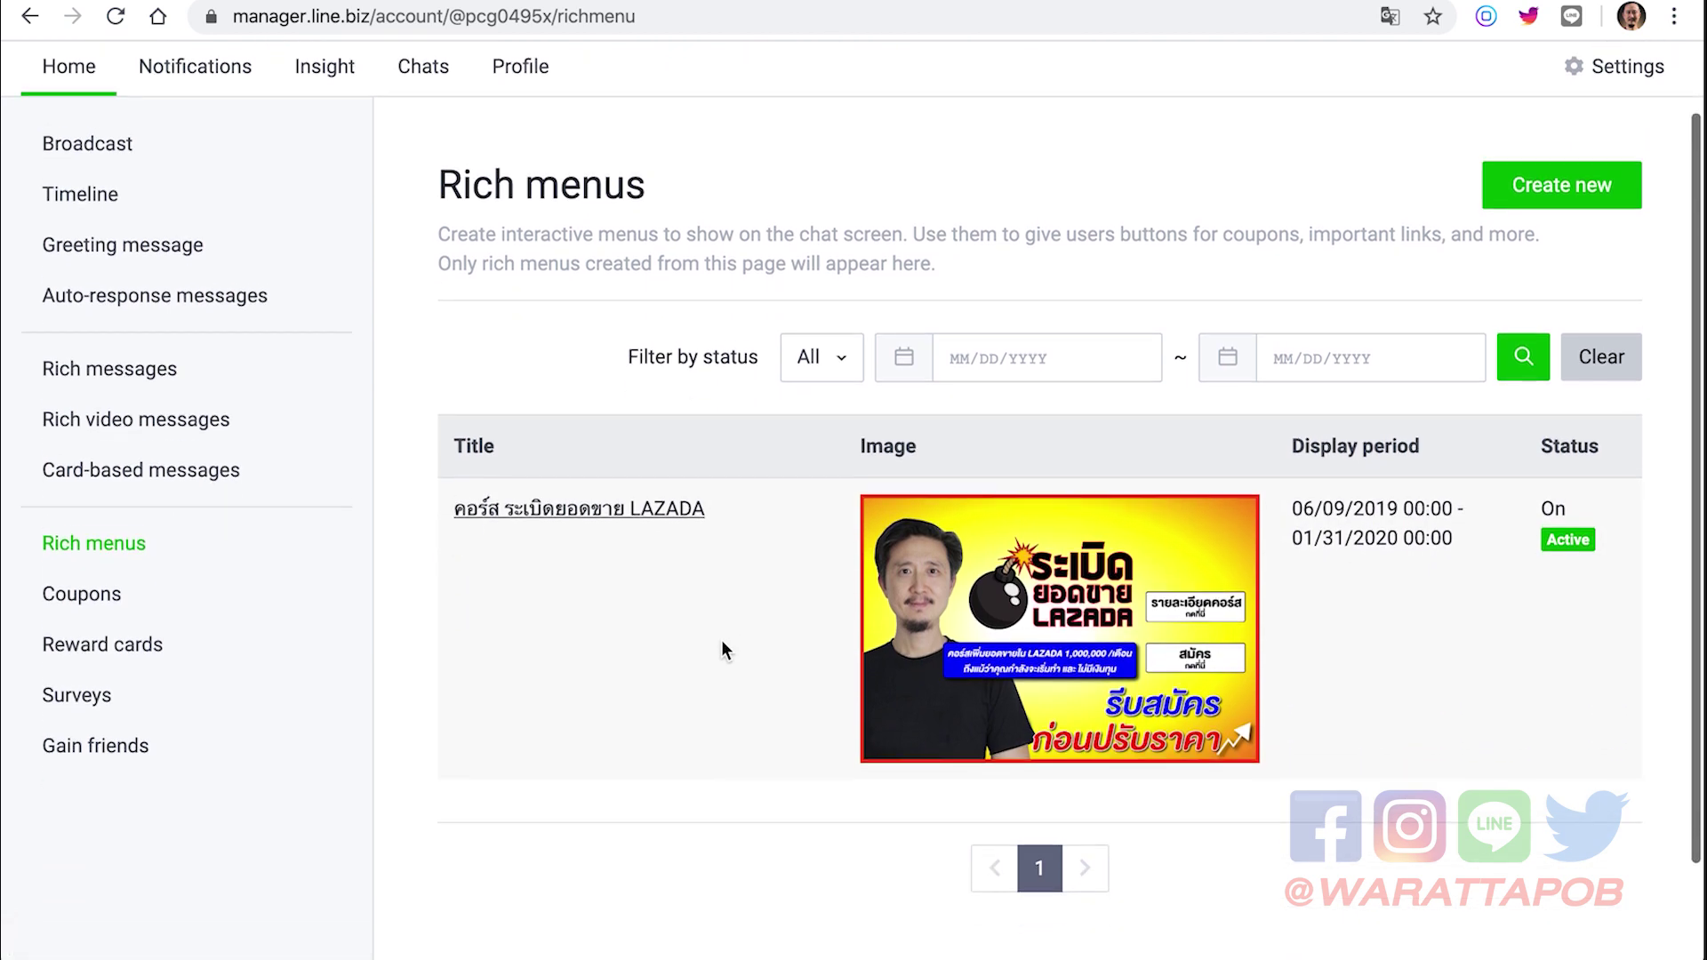
scroll(1208, 614, up, 1)
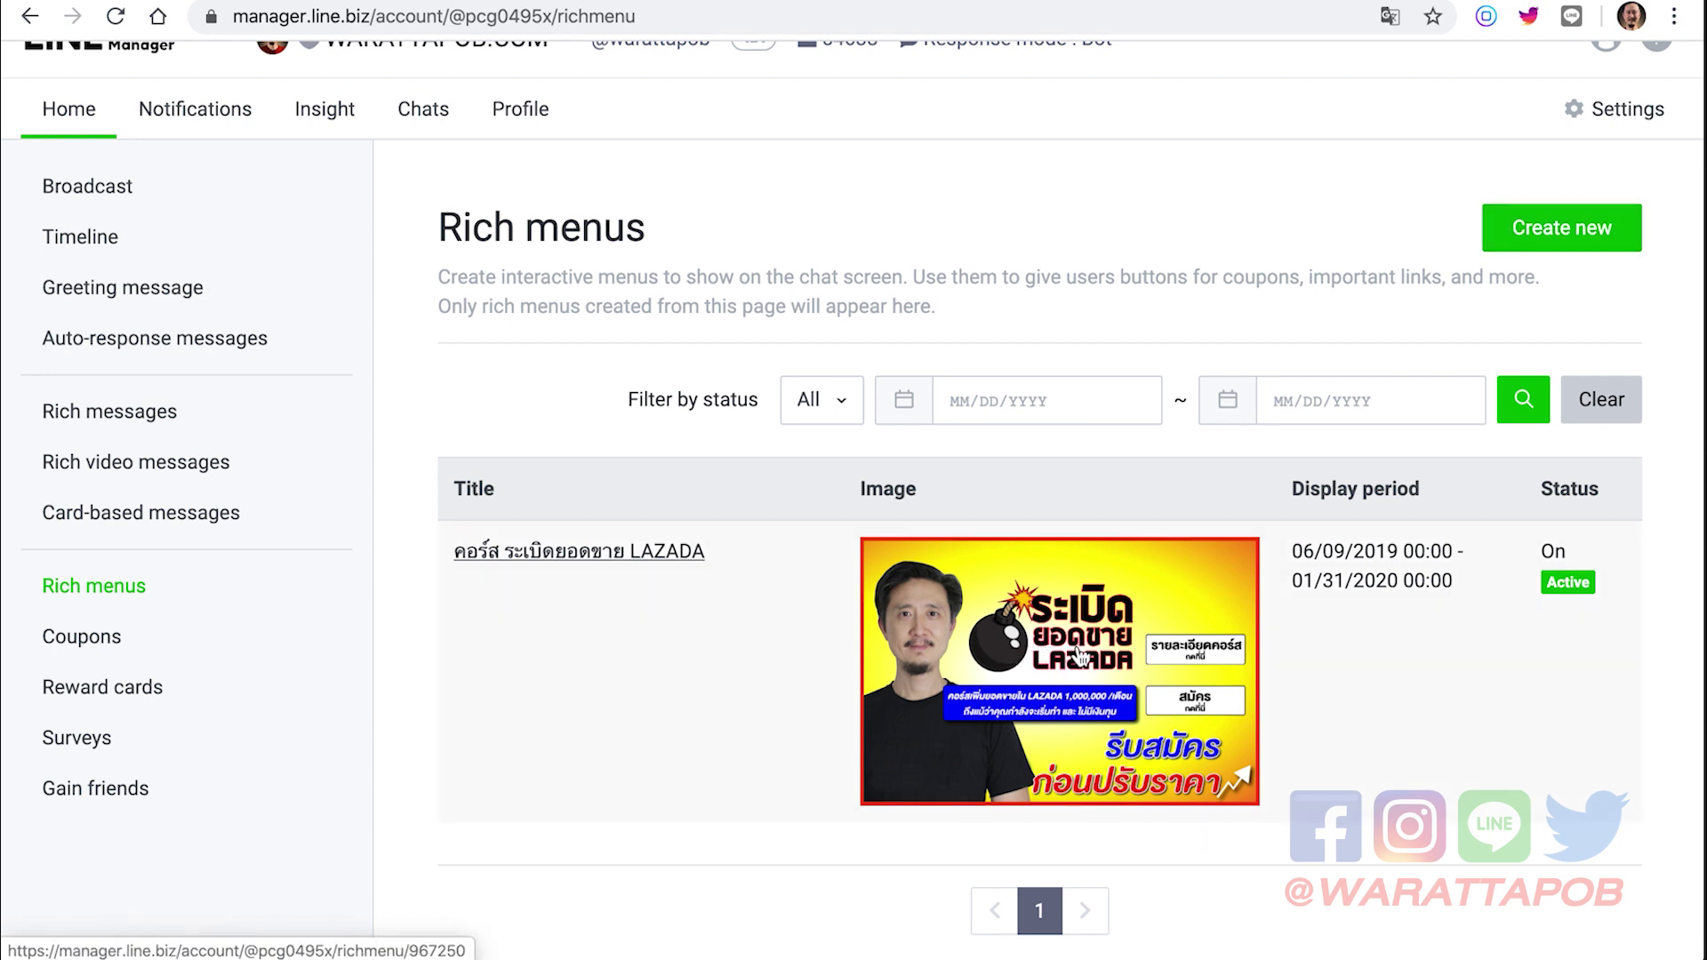
click(1115, 601)
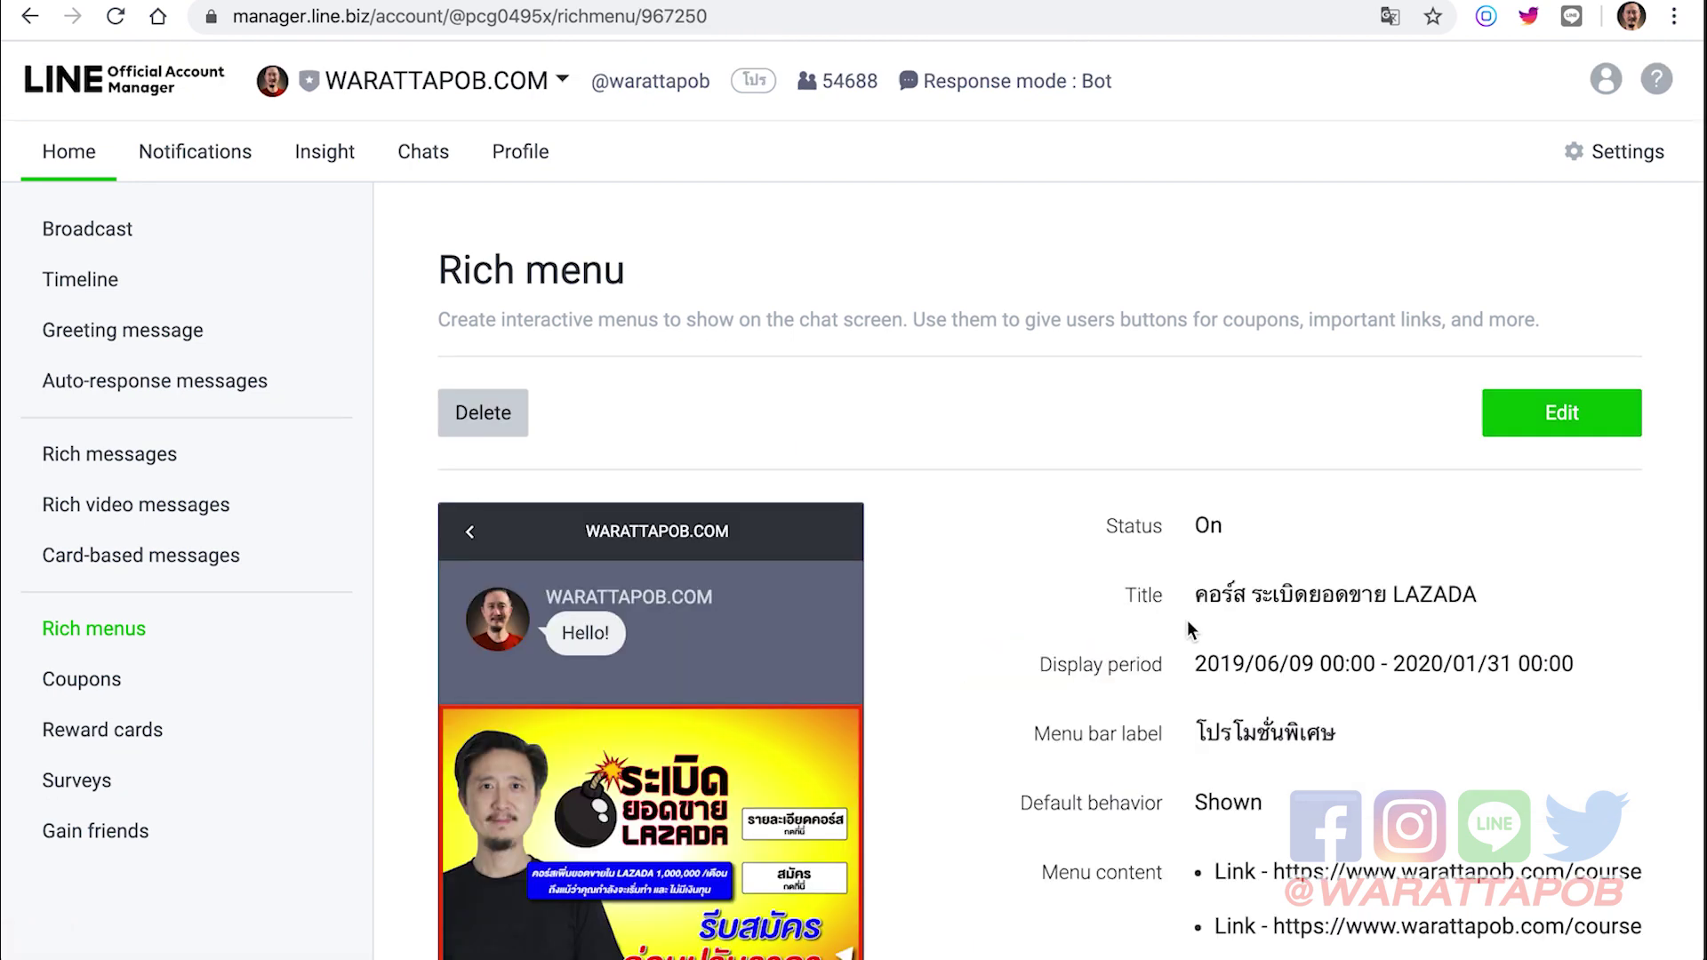
- Examine the rich menu's preview and details, including its status, title, menu bar label, default behavior and content links
scroll(1223, 631, down, 5)
scroll(990, 676, up, 1)
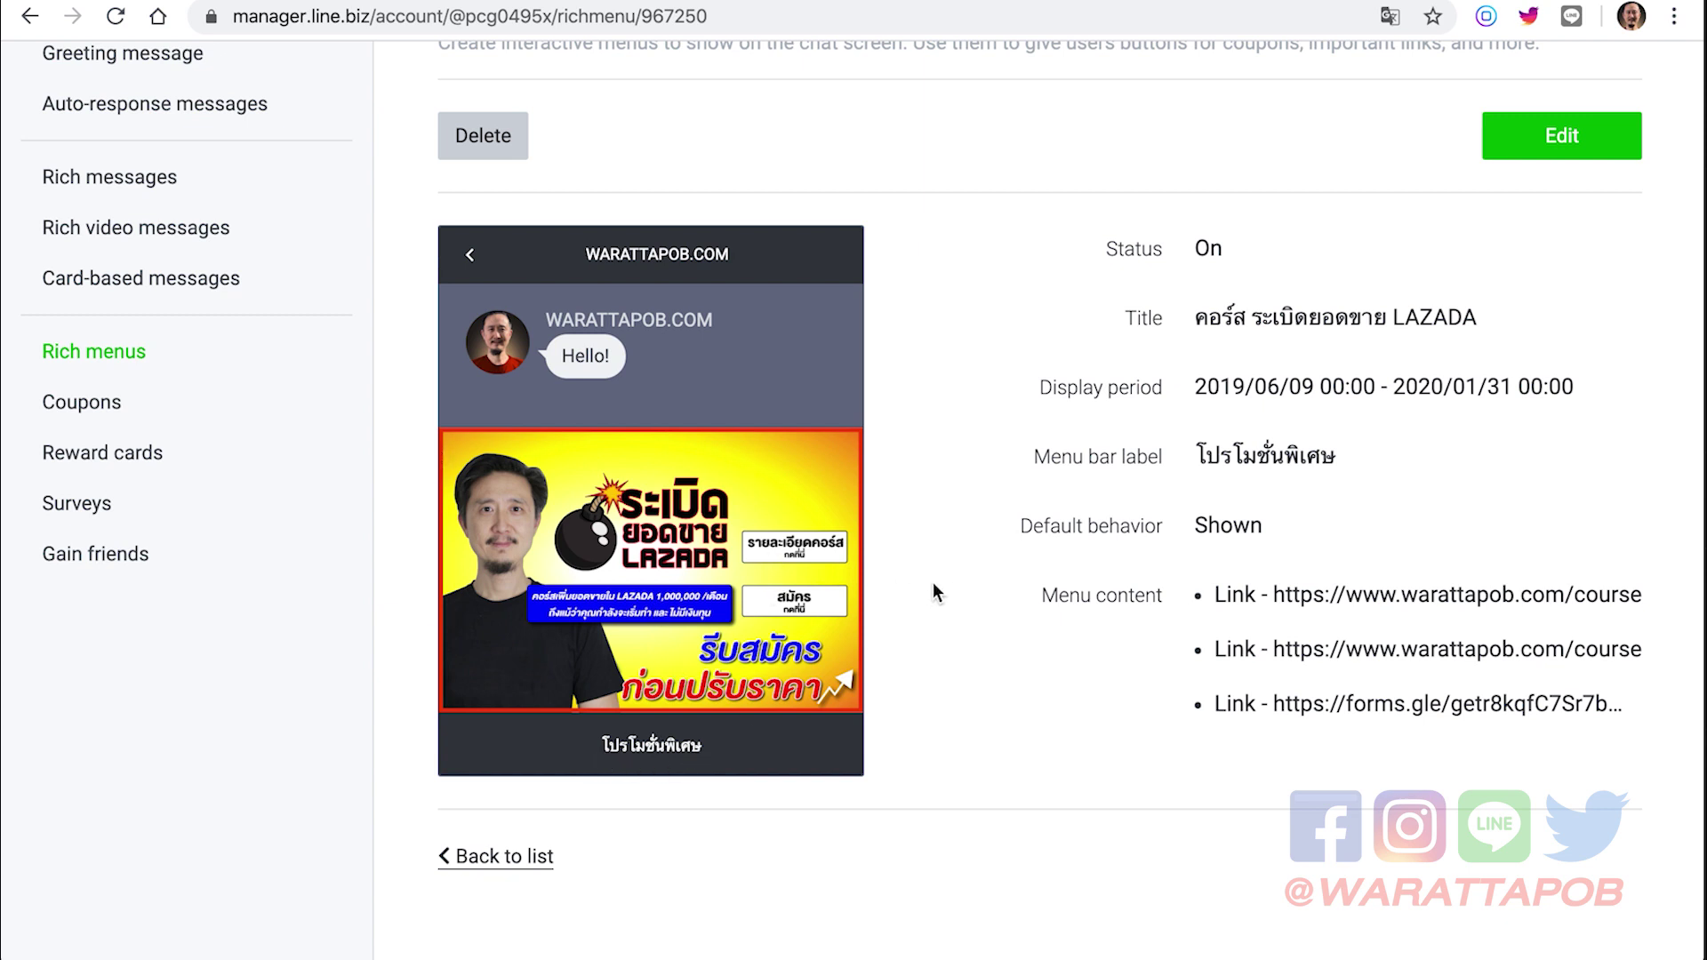
scroll(898, 579, up, 2)
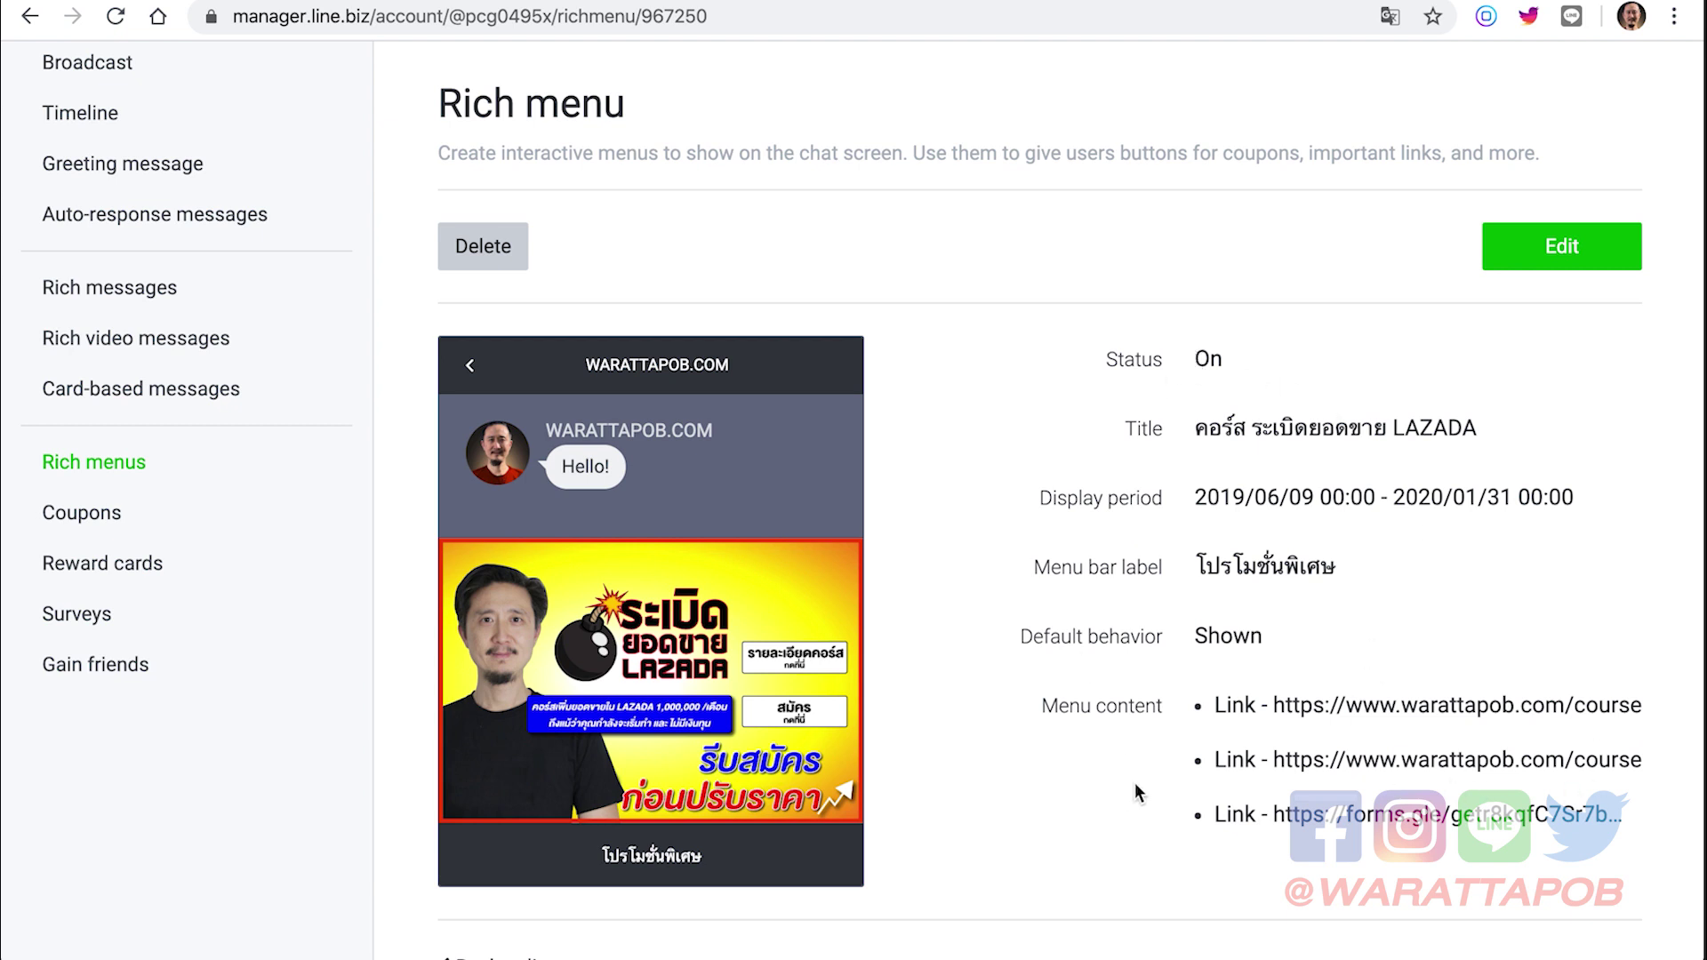
drag(1194, 358, 1225, 363)
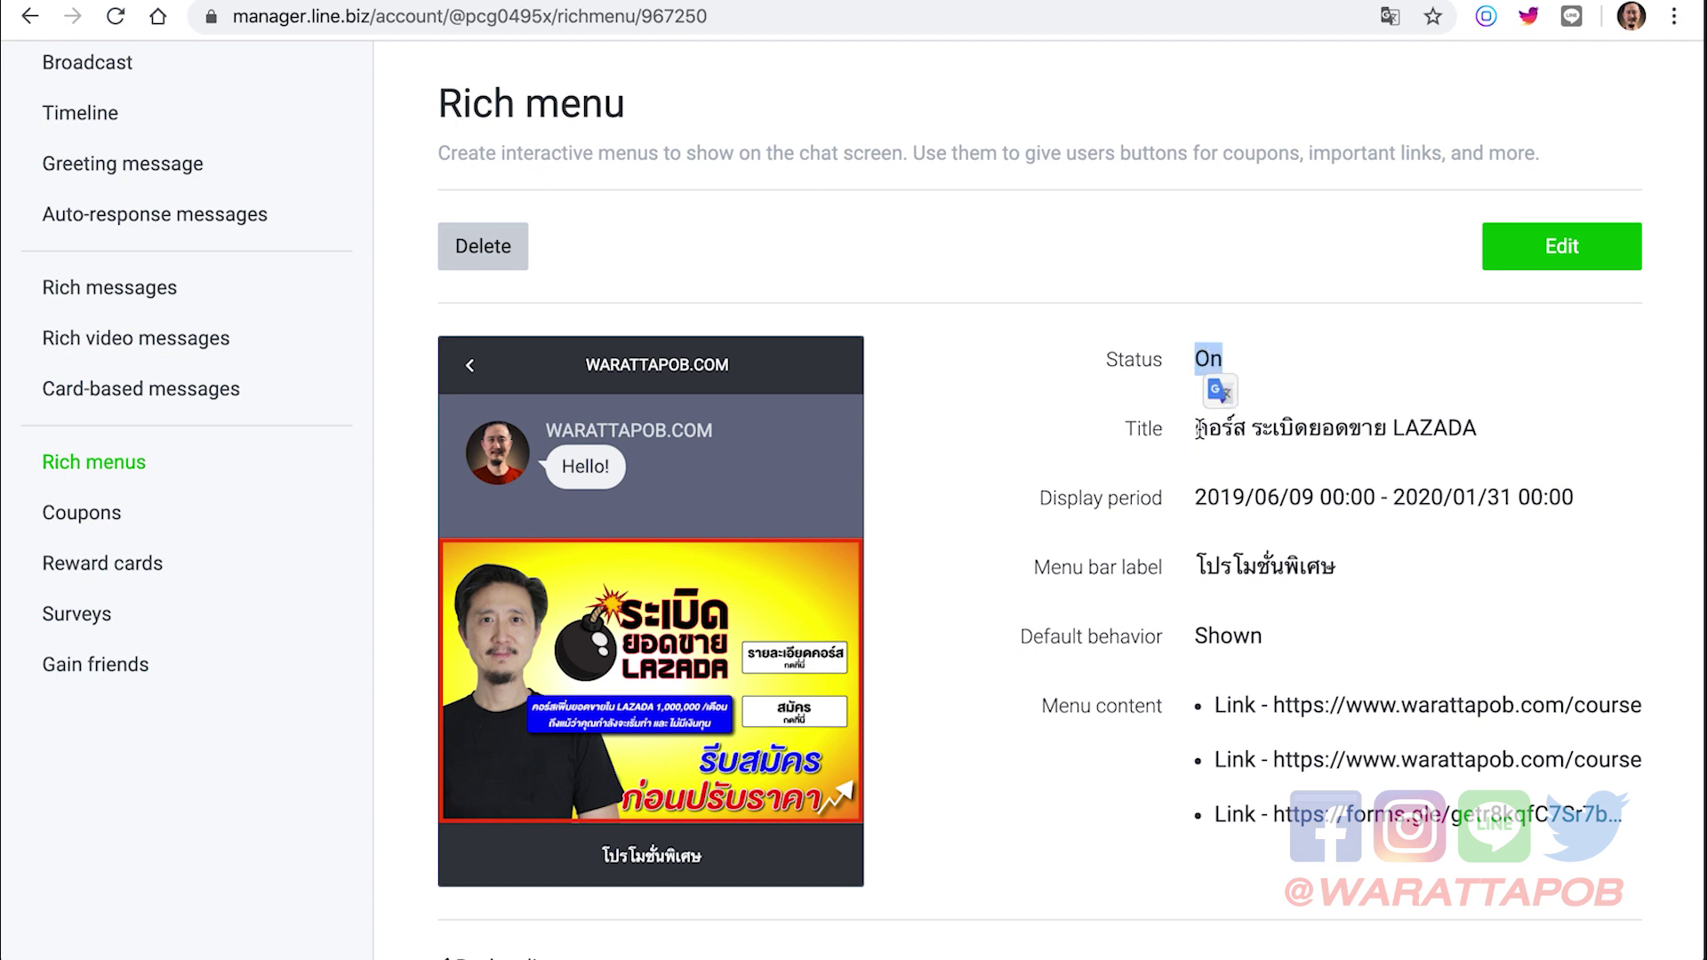
click(1200, 431)
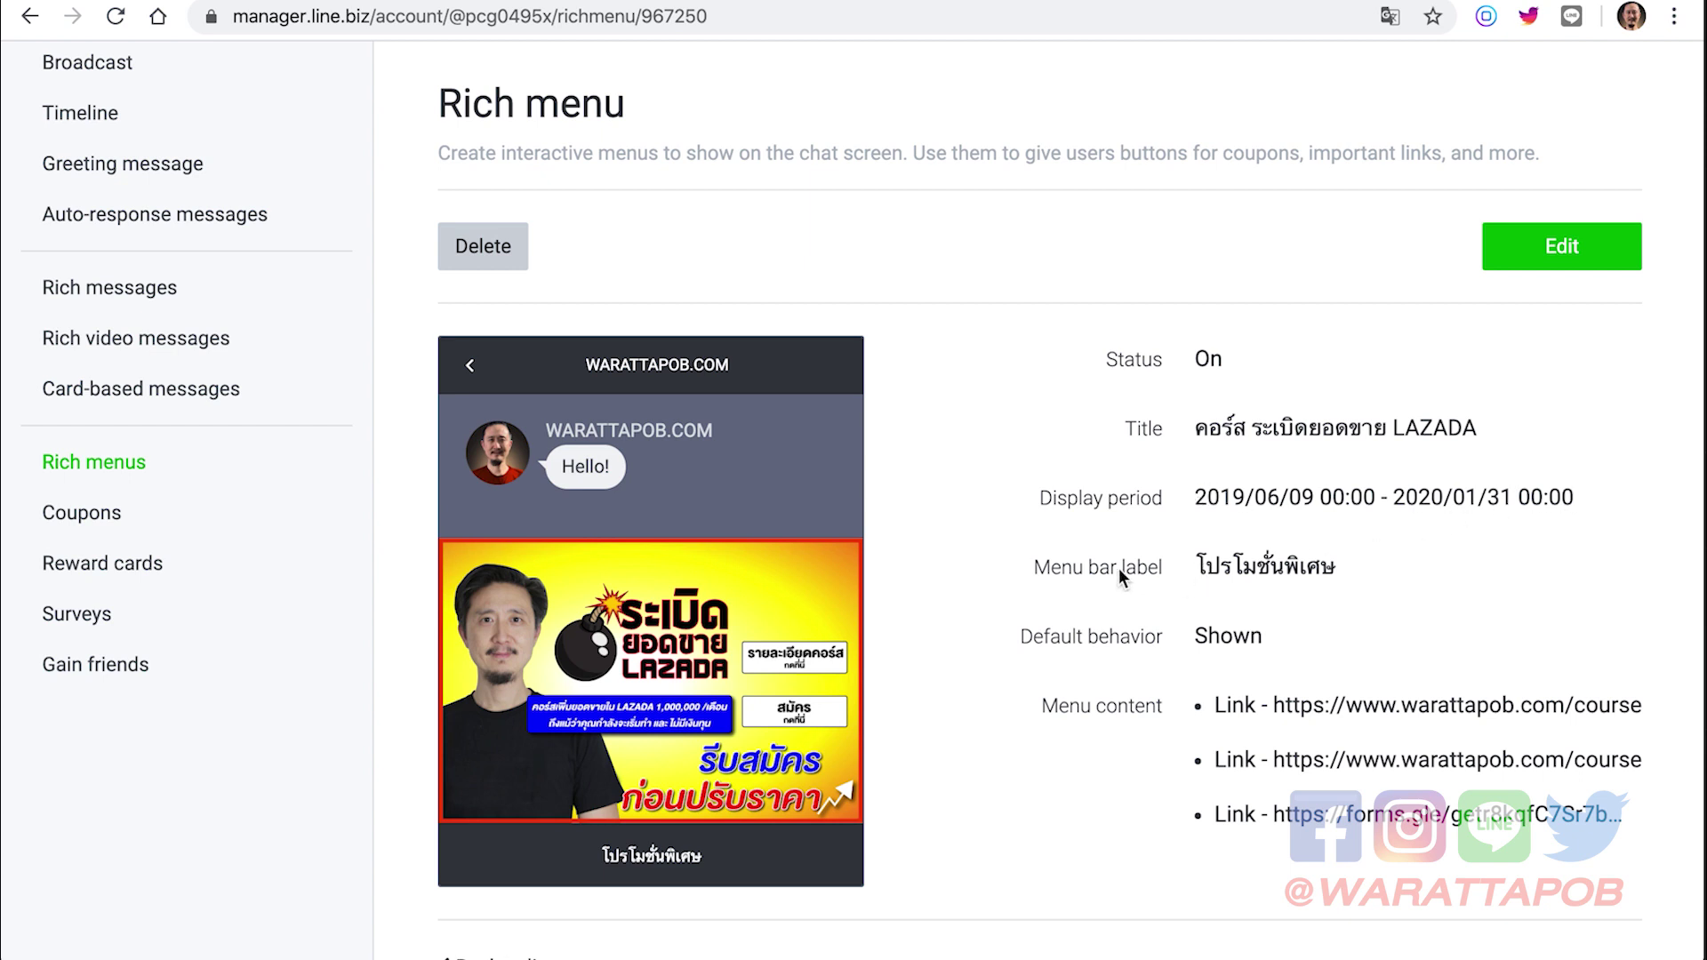
drag(1197, 566, 1346, 569)
click(1347, 569)
drag(1194, 635, 1261, 636)
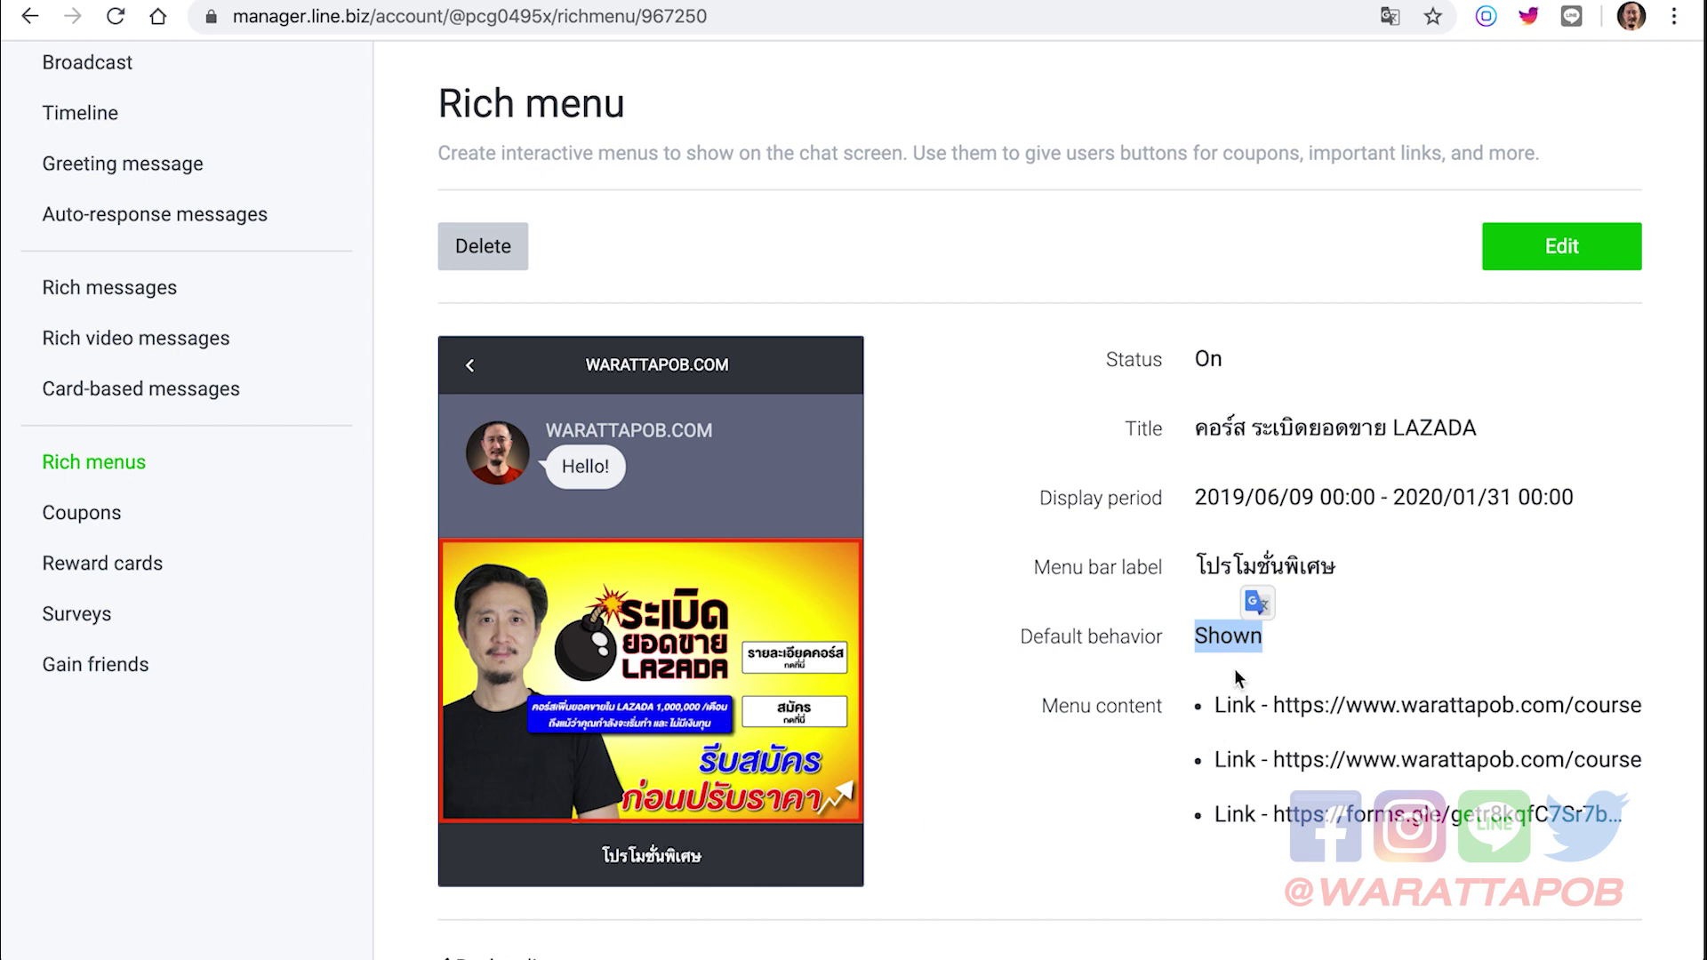
click(1236, 642)
drag(1196, 636, 1262, 637)
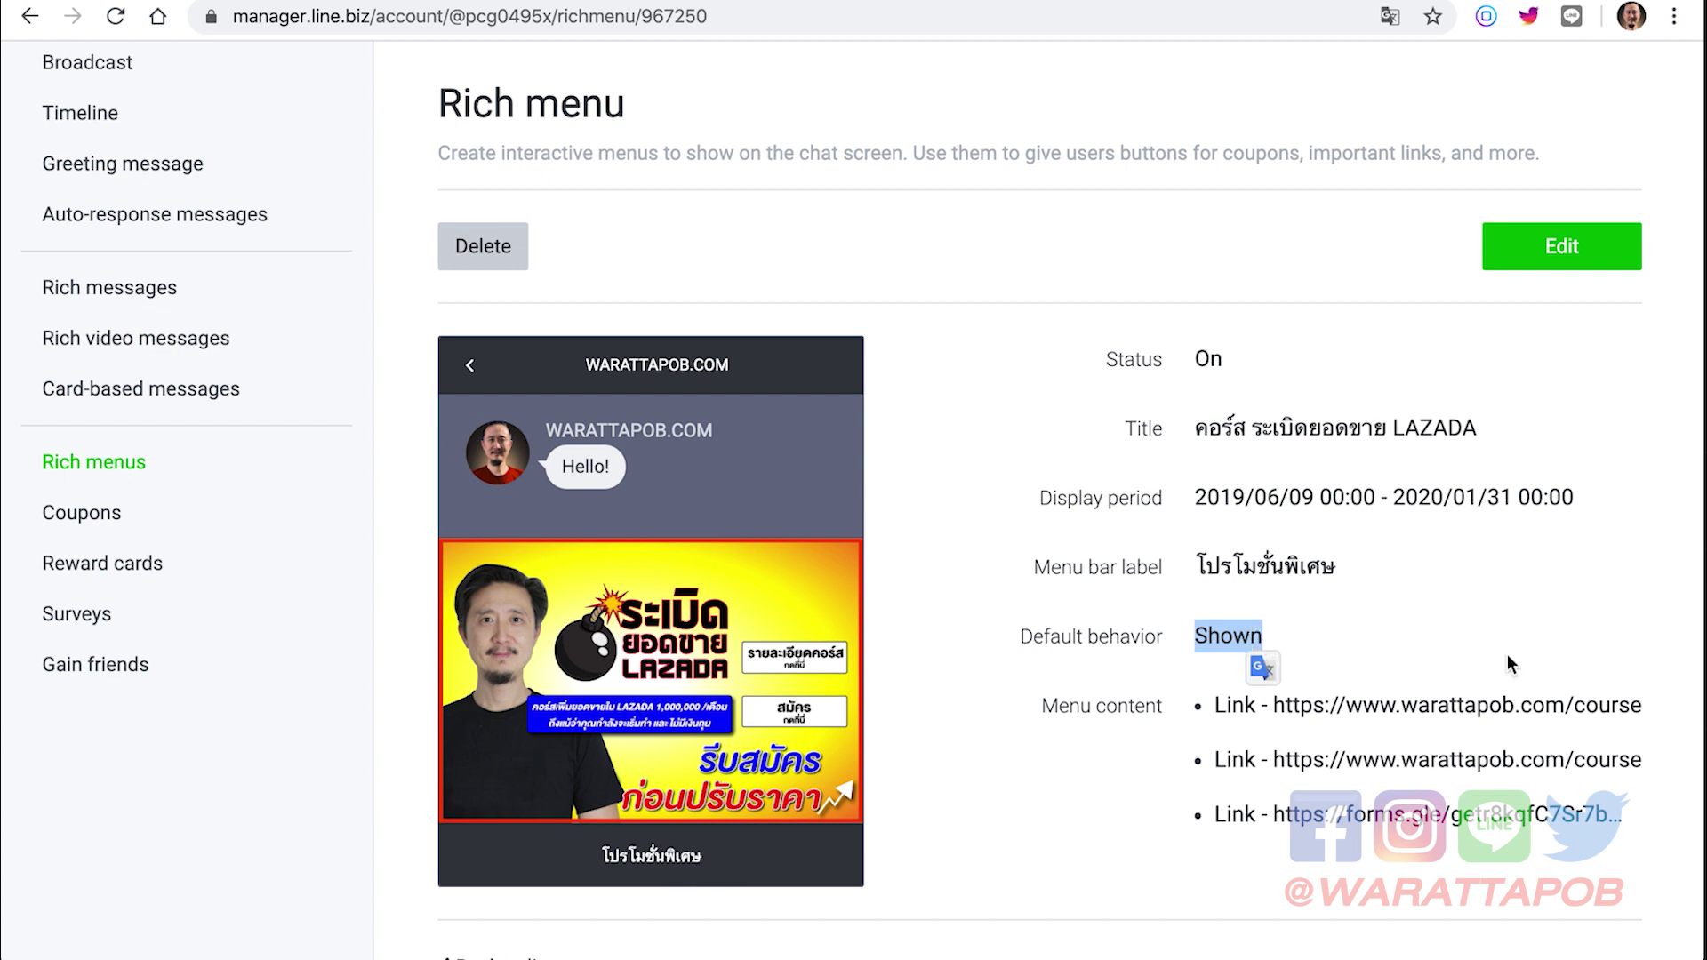
click(1216, 636)
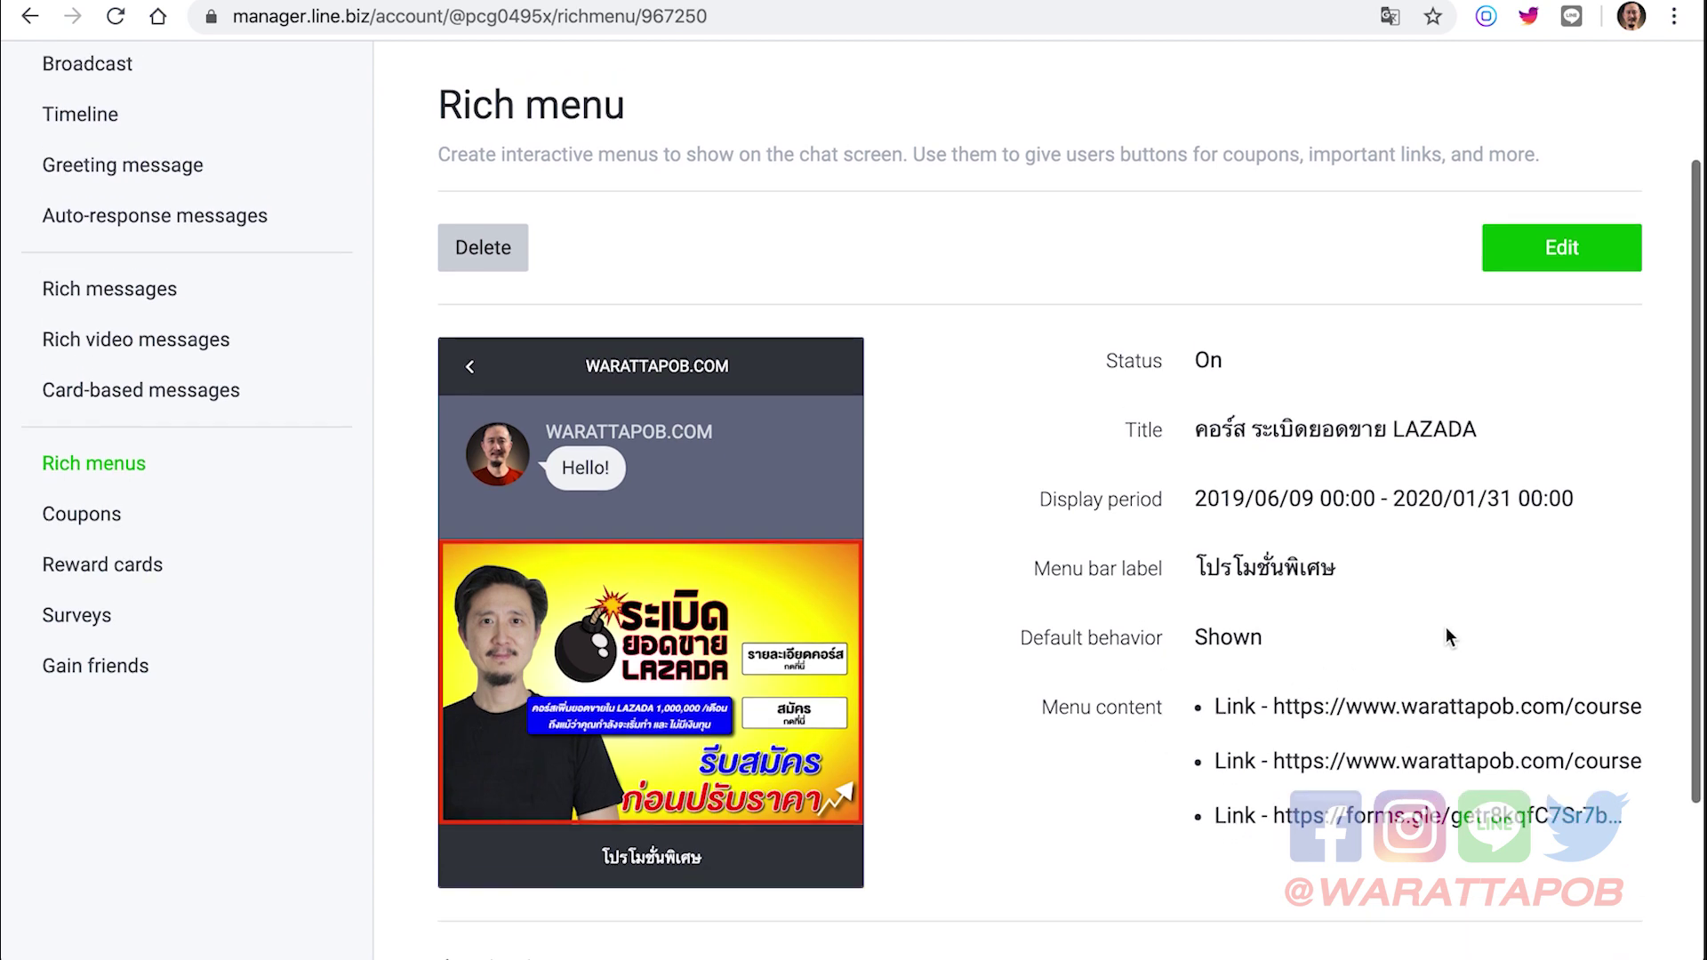
scroll(1525, 329, up, 1)
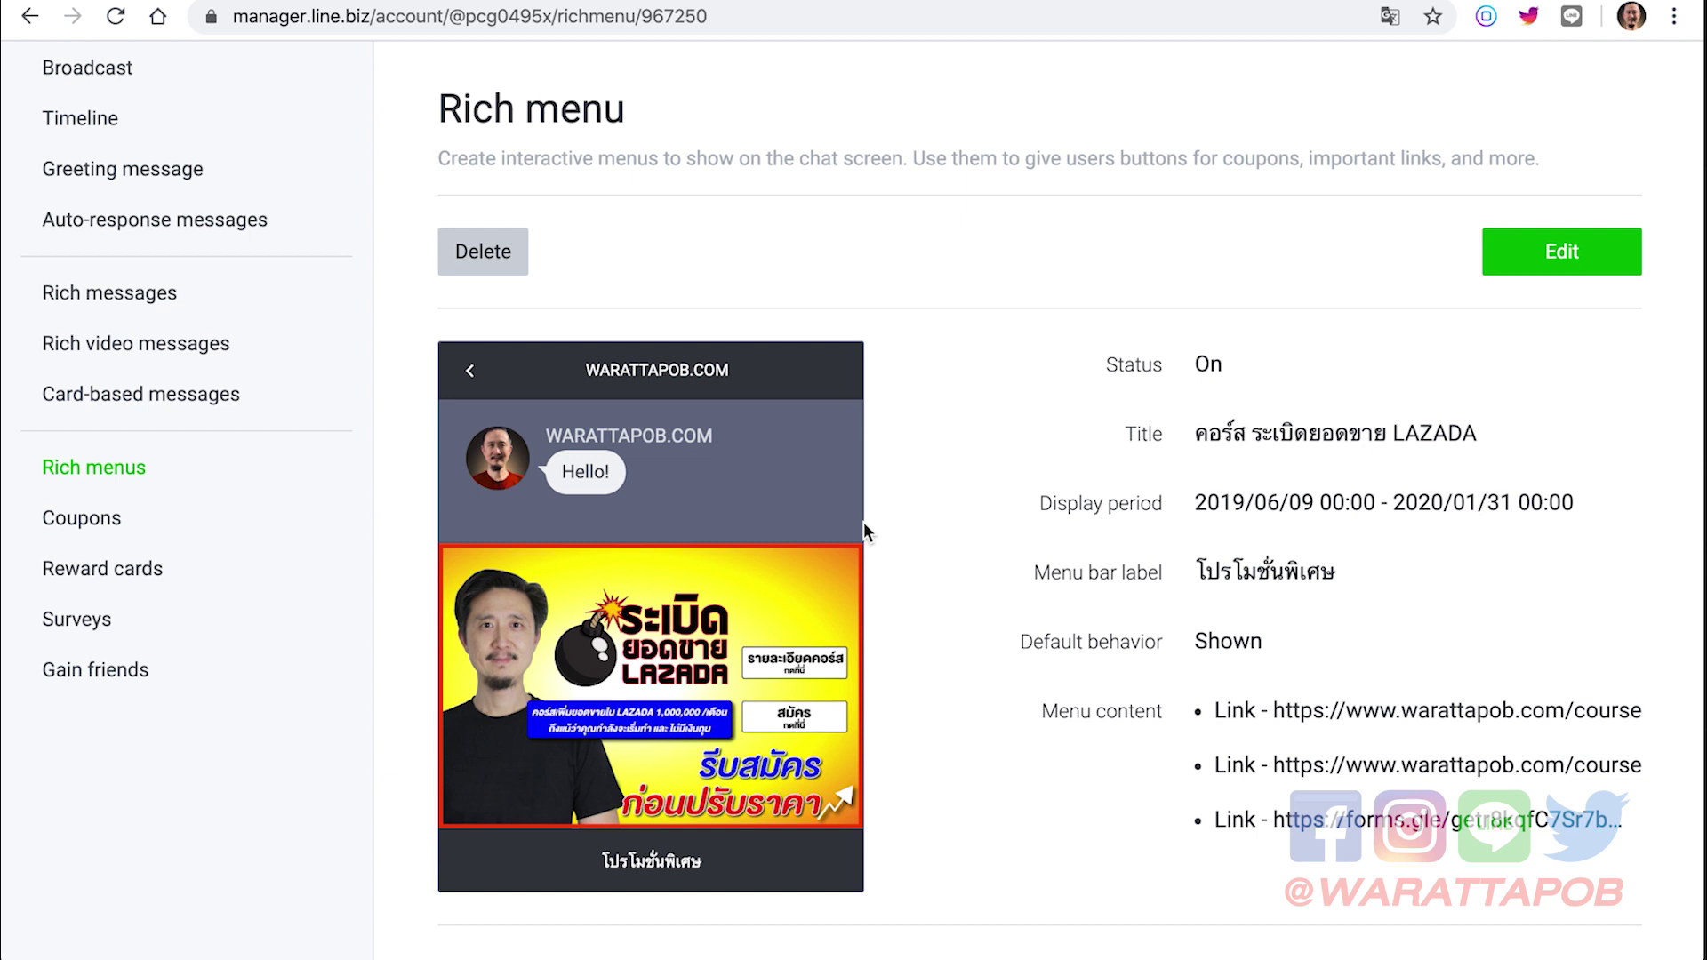
- Open the rich menu for editing and examine its title field and the title's character limit
click(1548, 267)
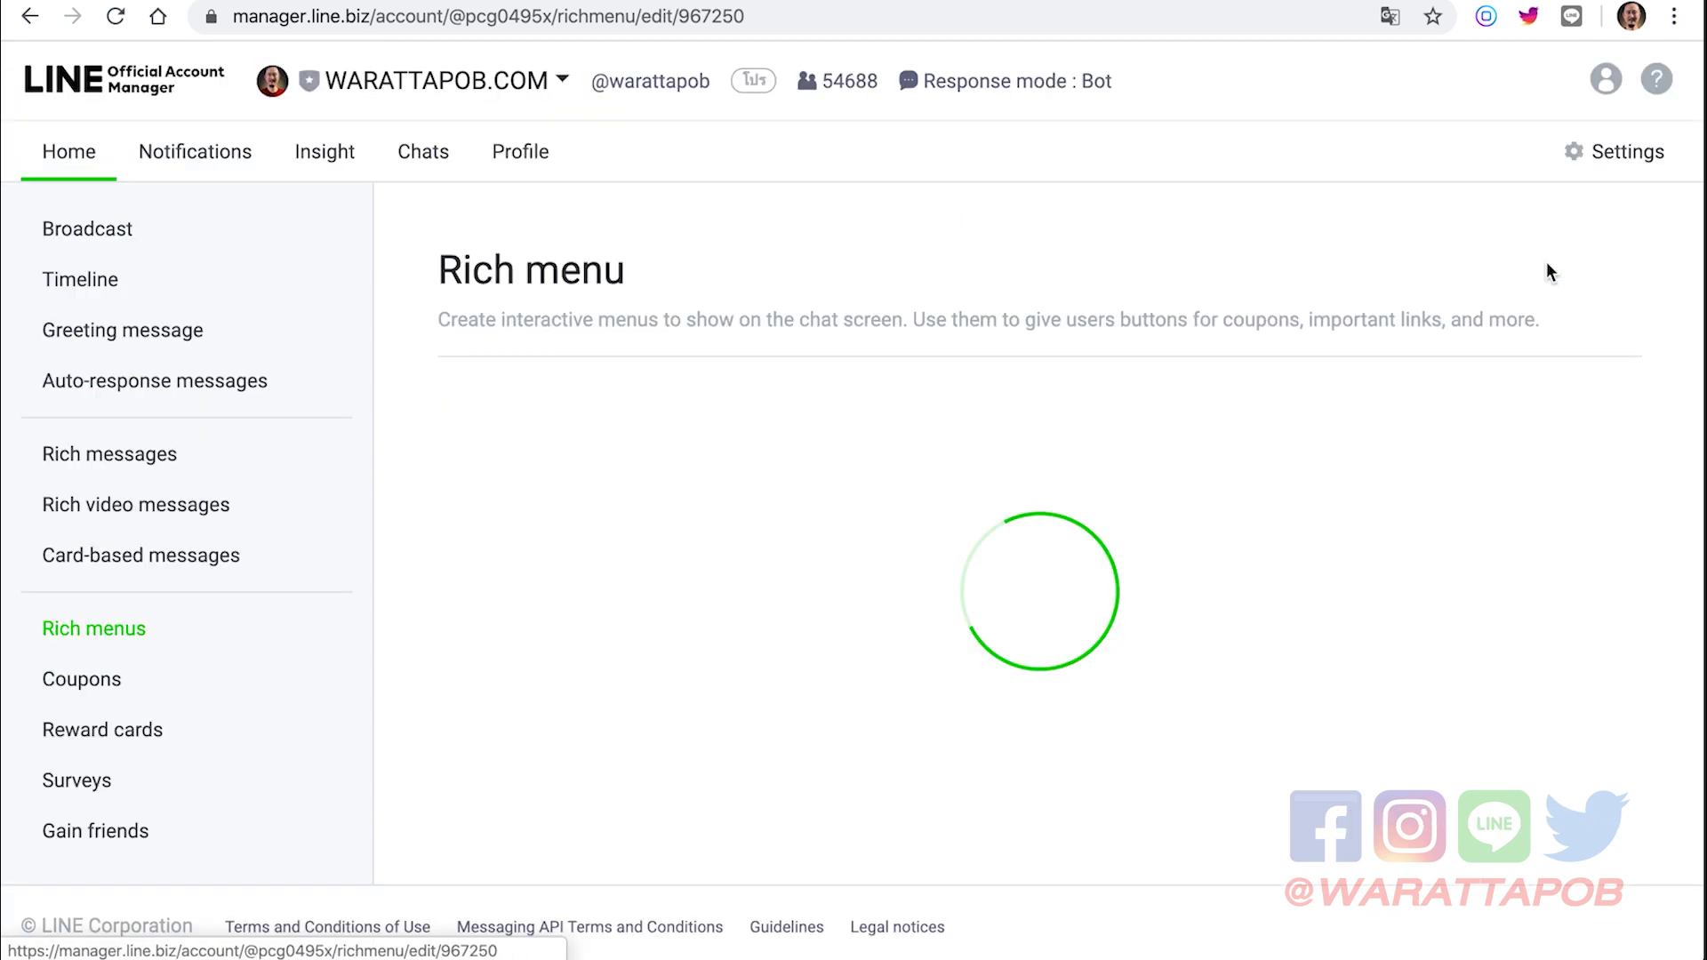
scroll(1154, 444, down, 2)
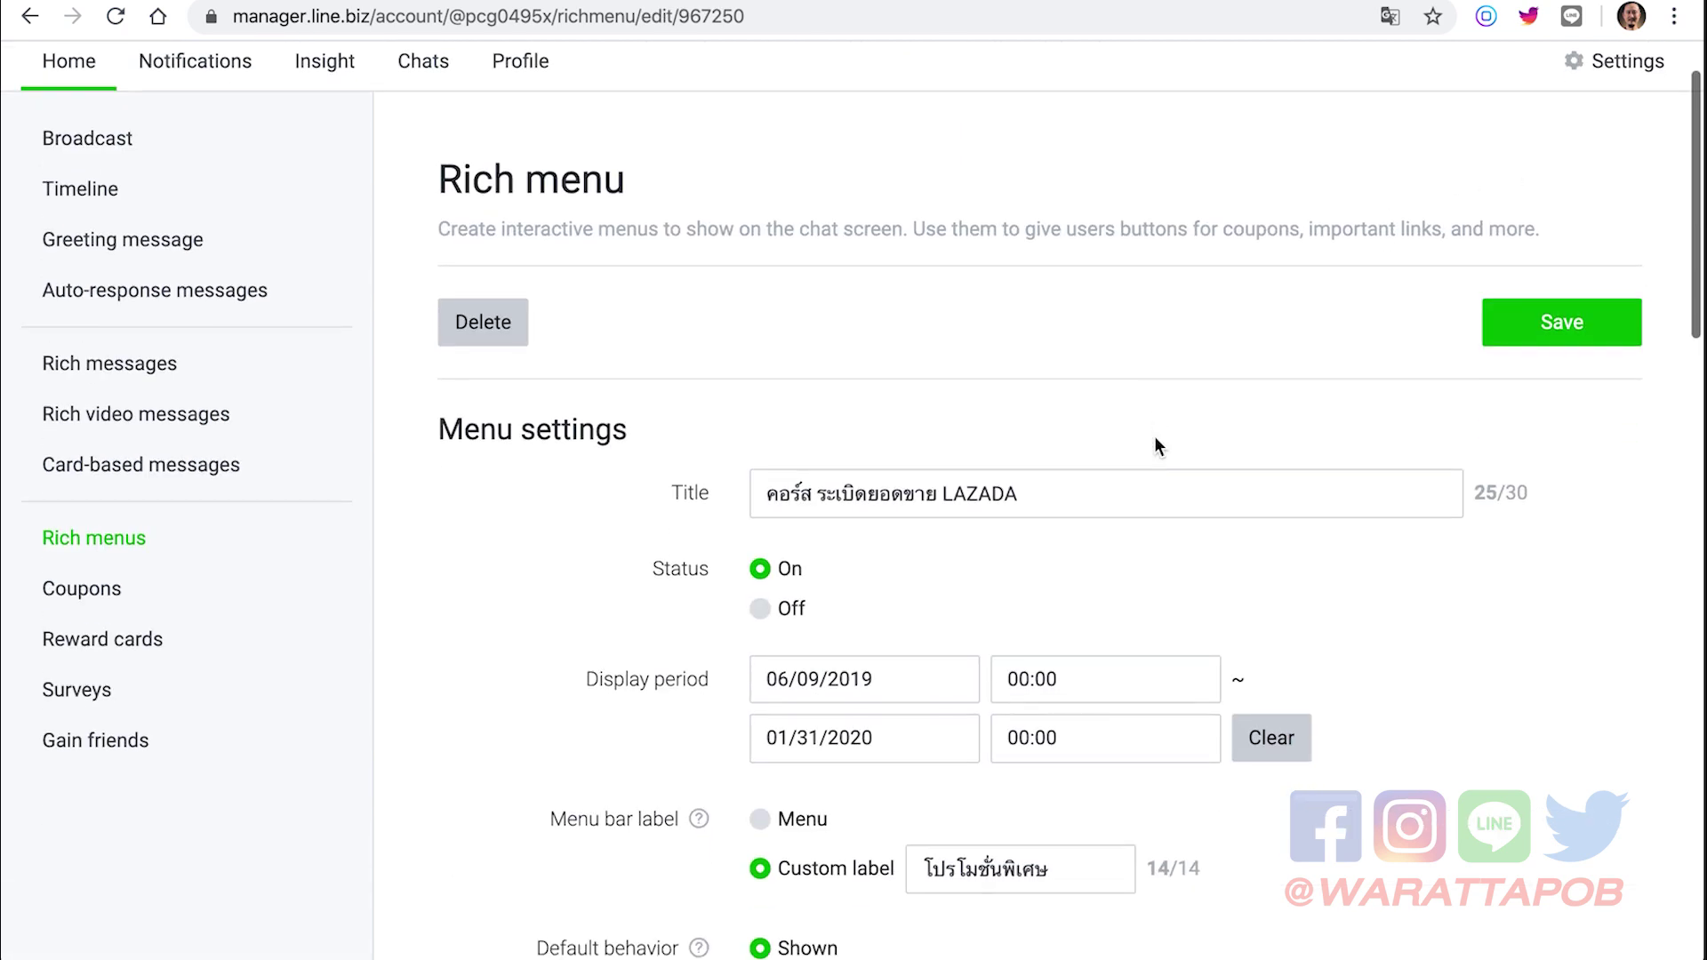
scroll(1138, 525, down, 1)
click(1047, 442)
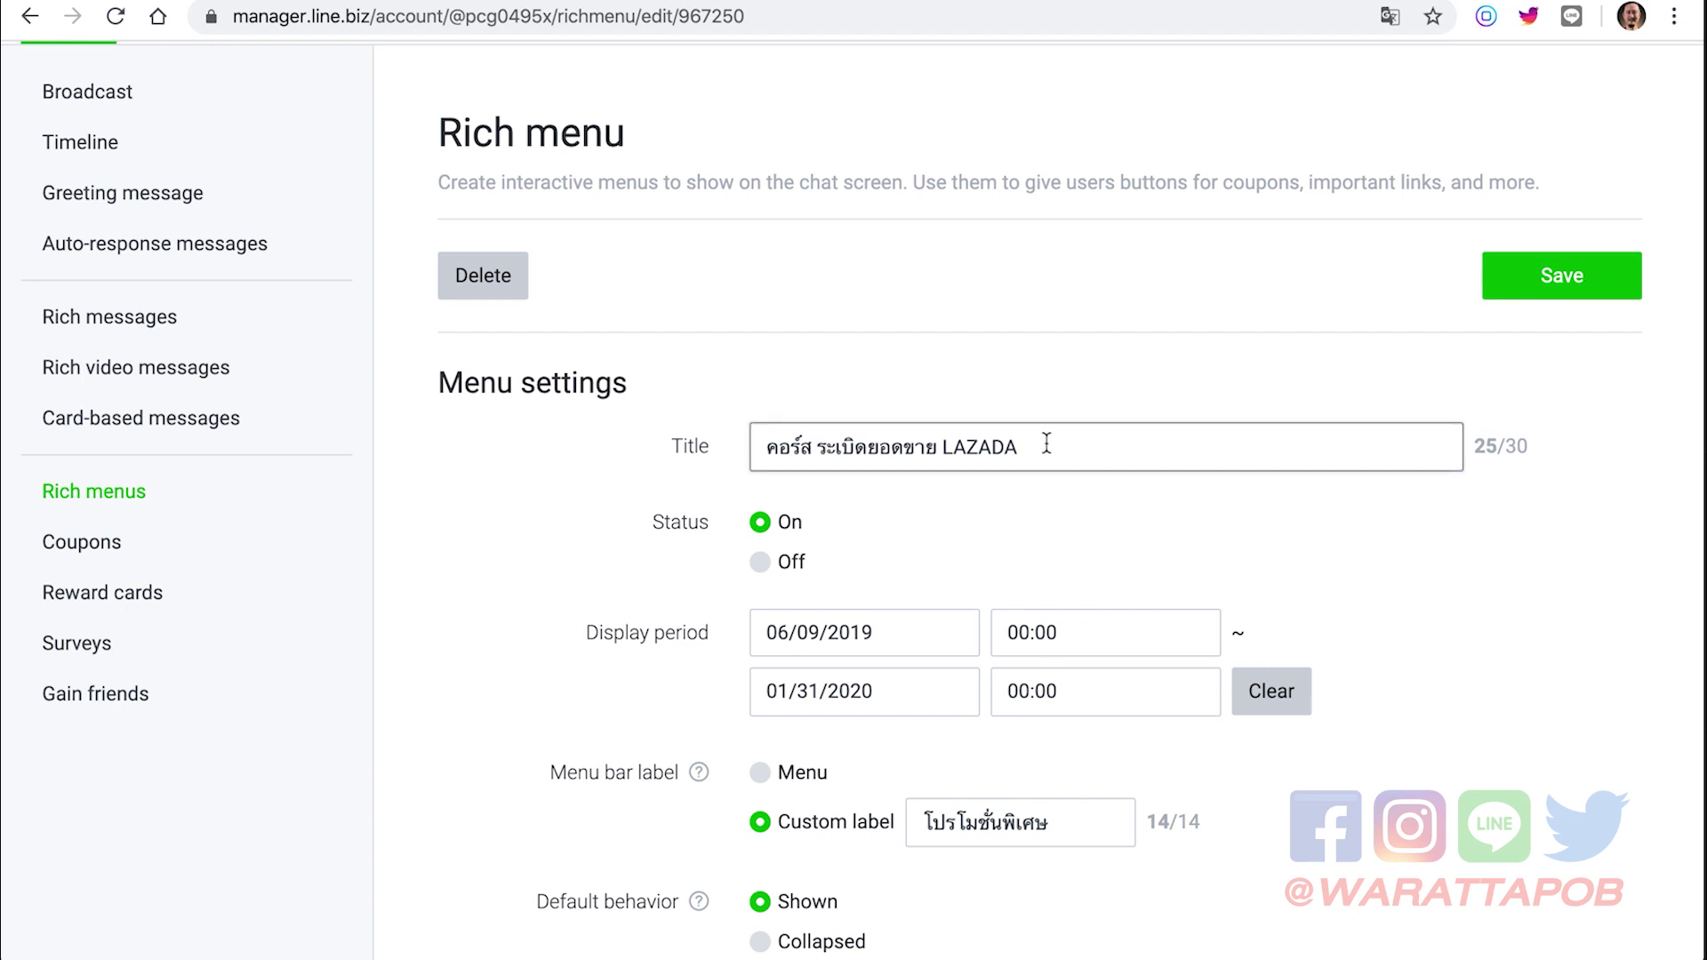
drag(1543, 455, 1508, 451)
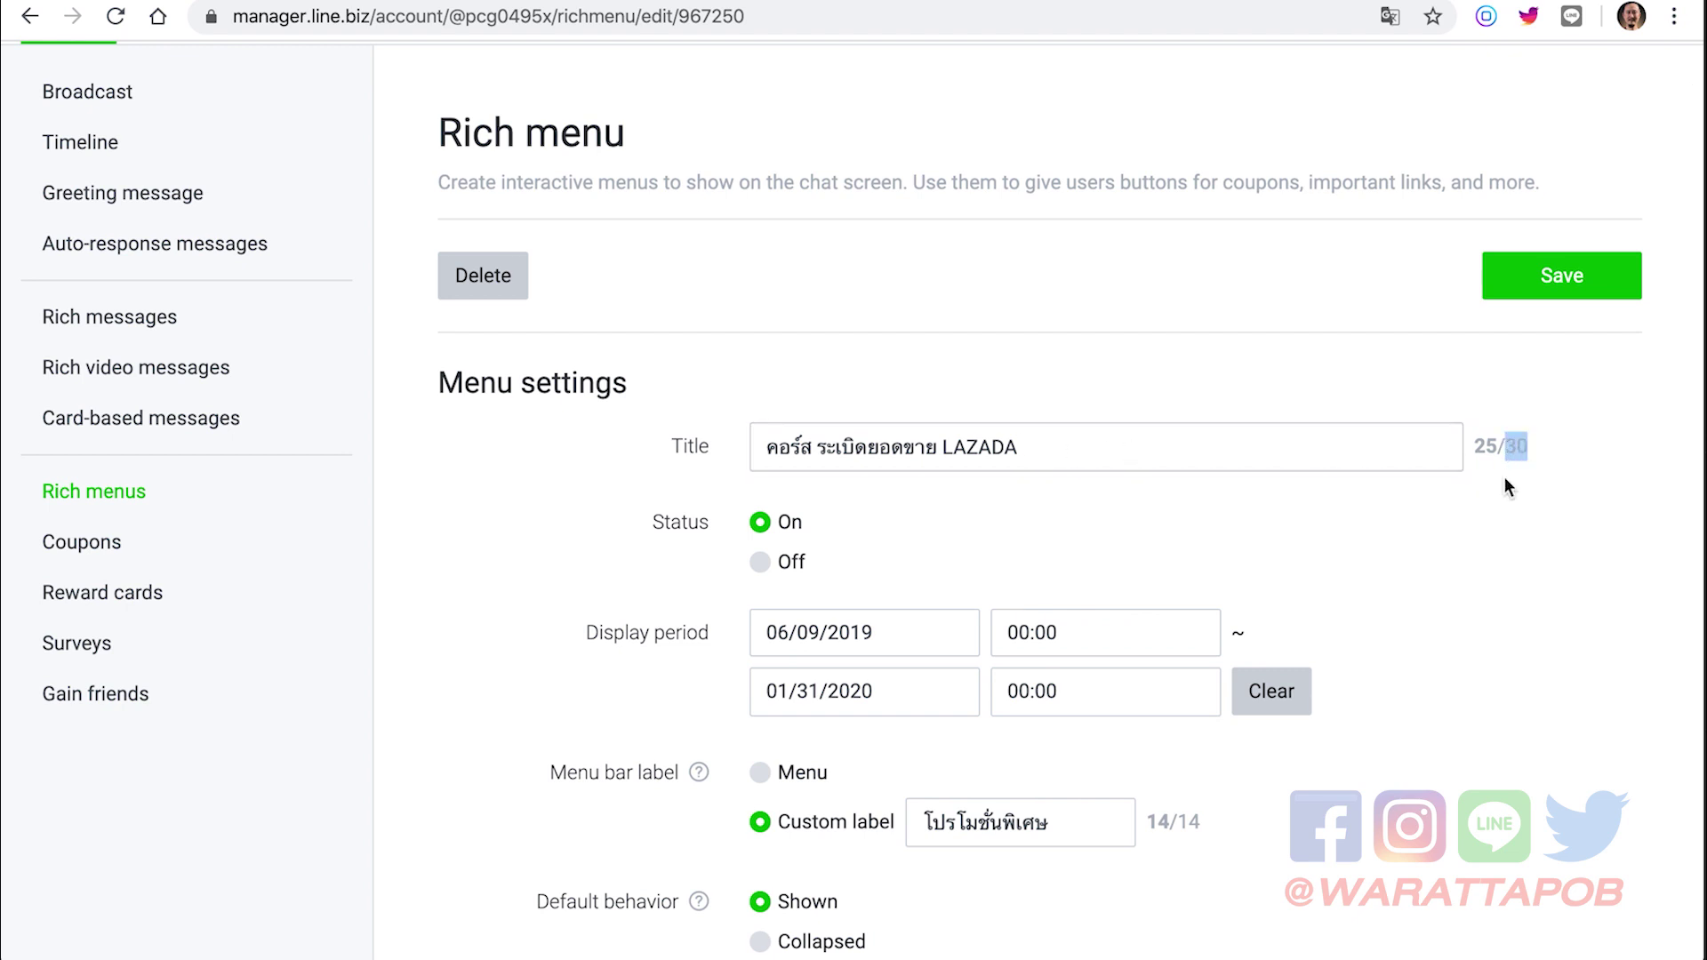
triple_click(1040, 448)
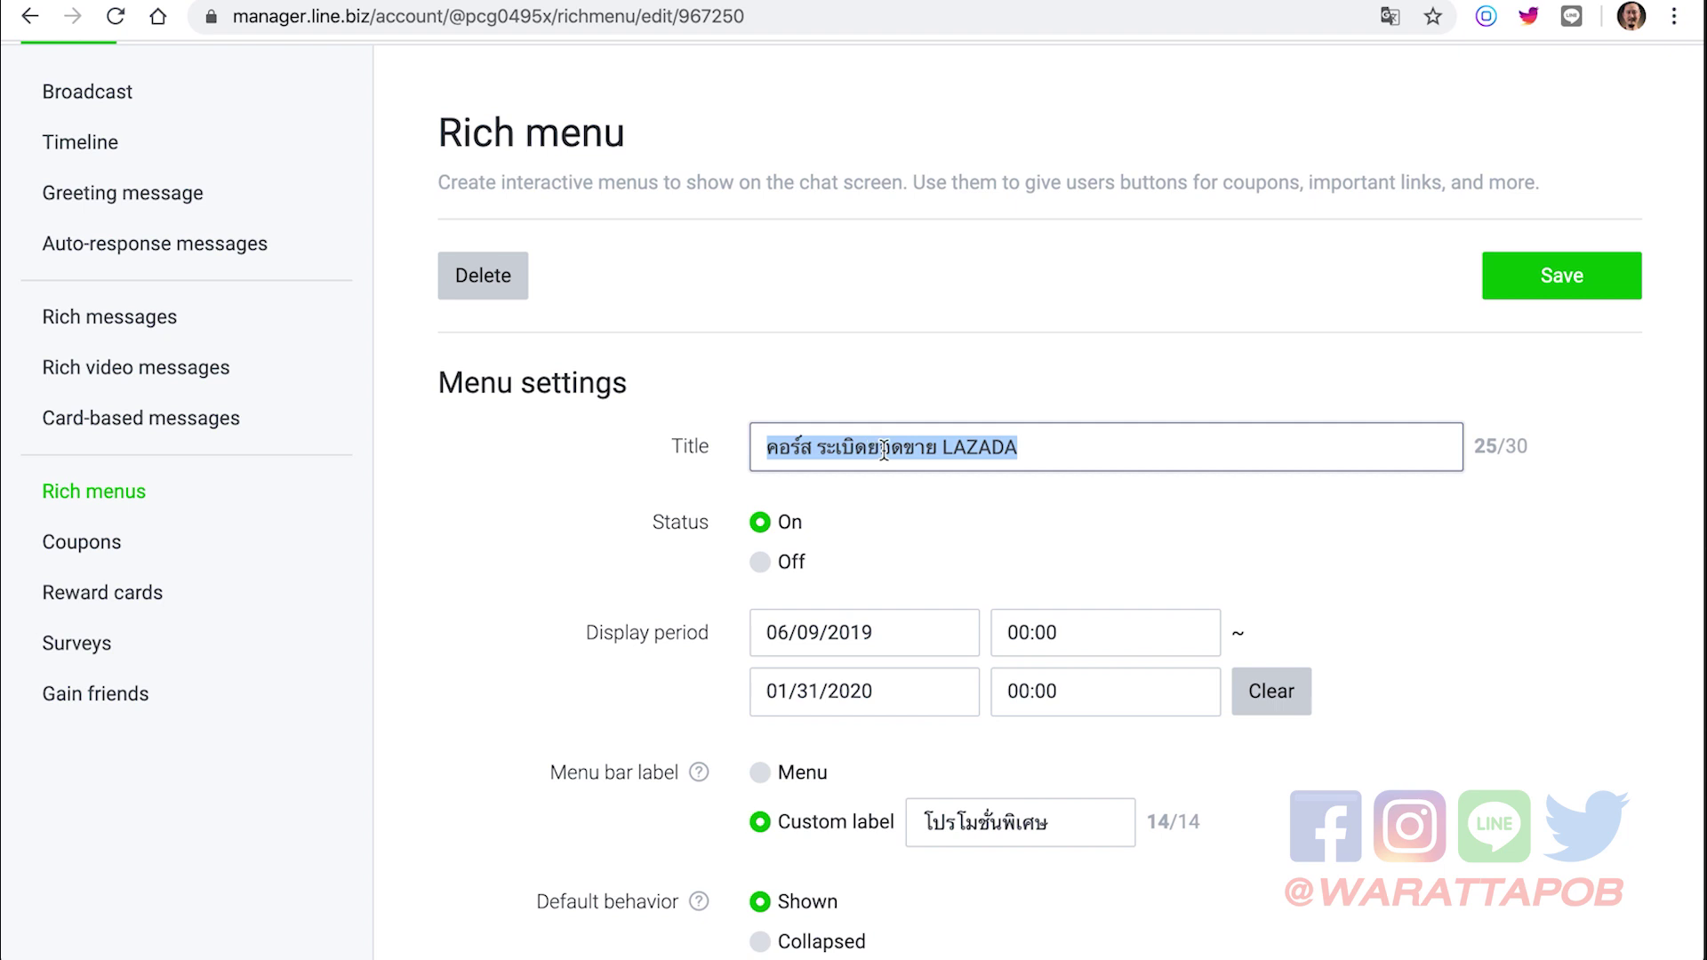
click(845, 451)
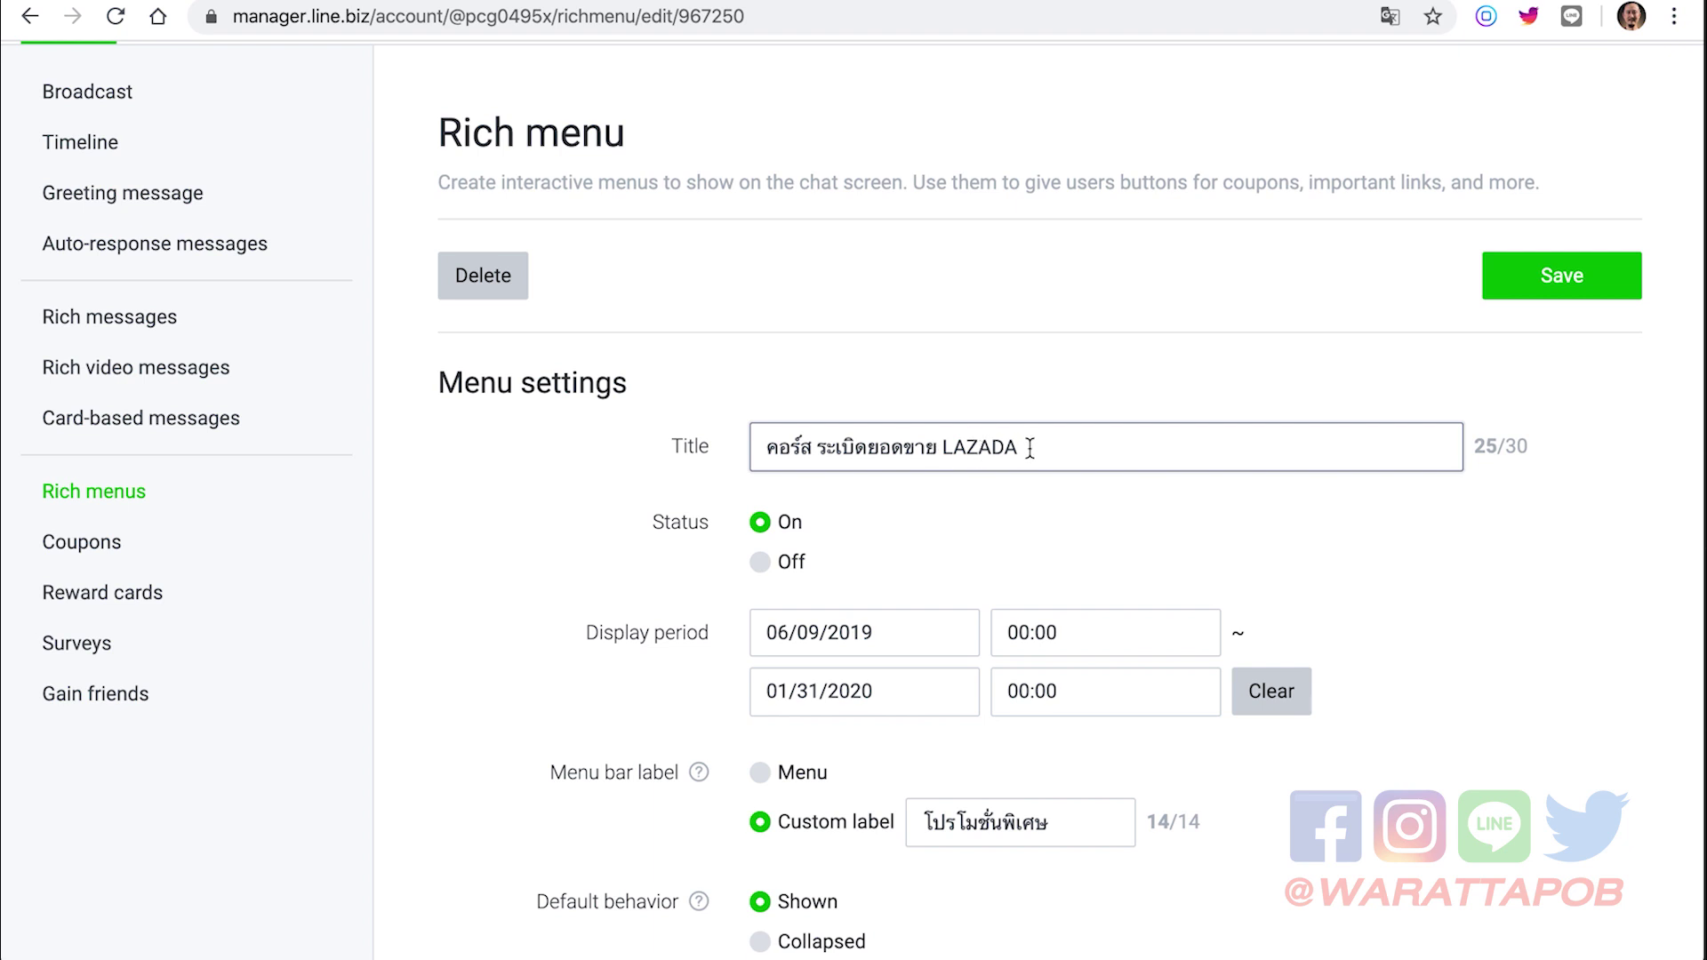
drag(1029, 449, 764, 452)
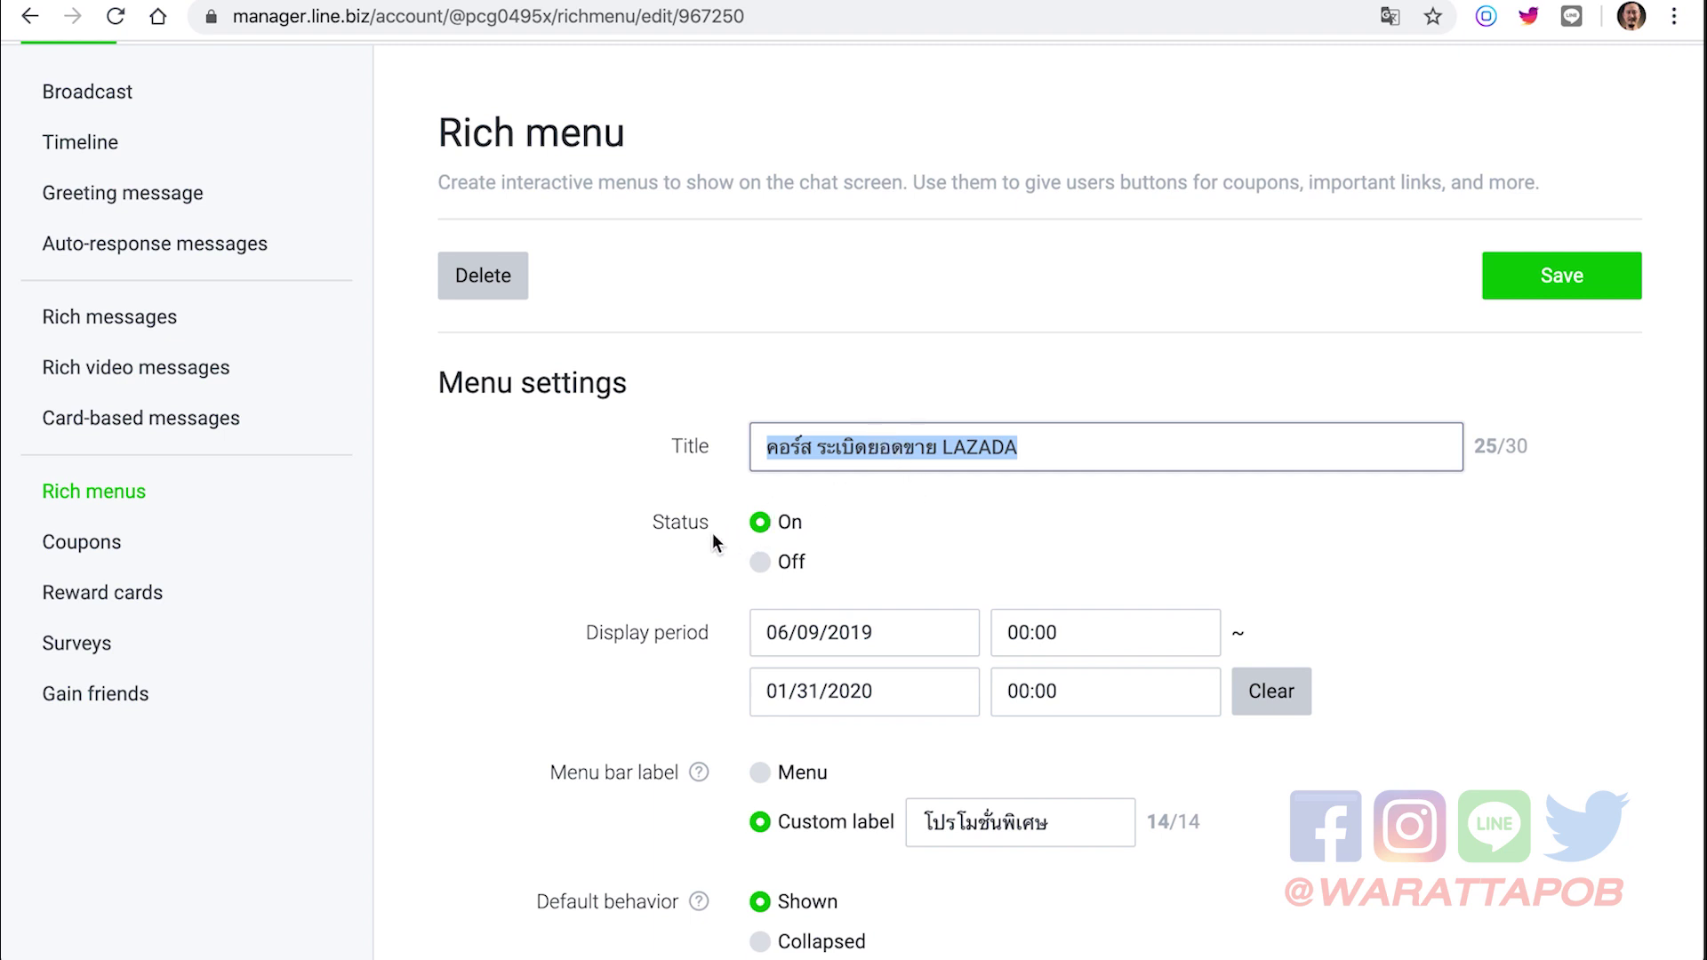
click(820, 498)
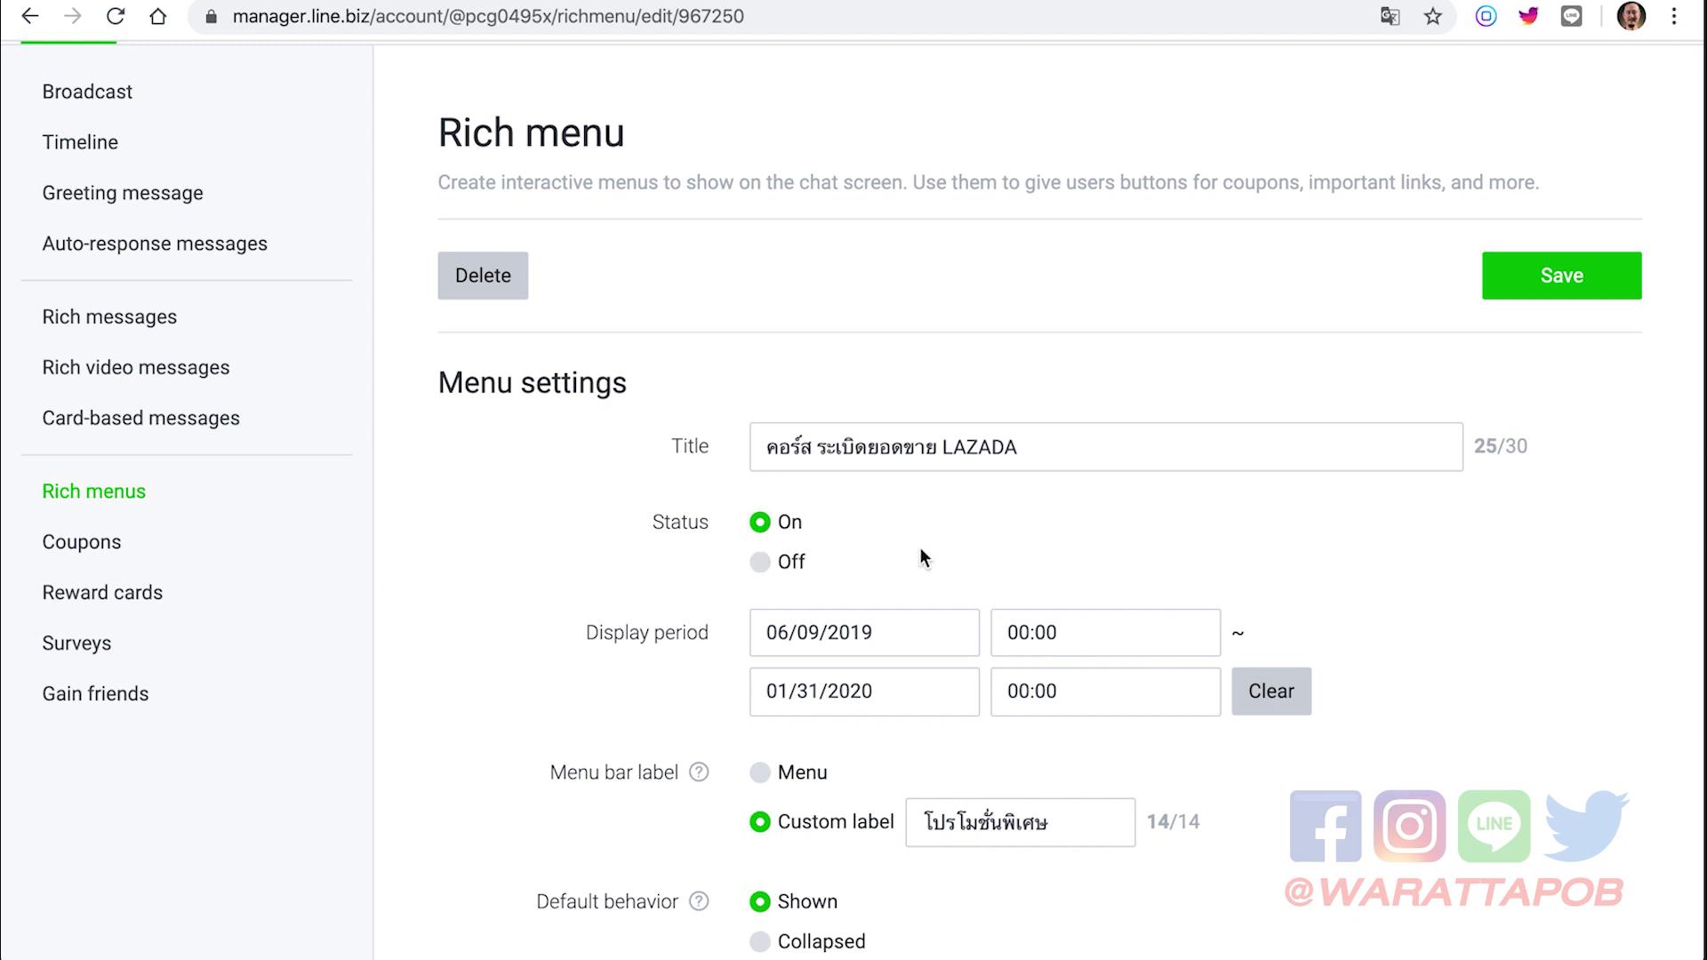
- Examine the start and end date and time pickers of the rich menu's display period without changing them
scroll(920, 549, down, 1)
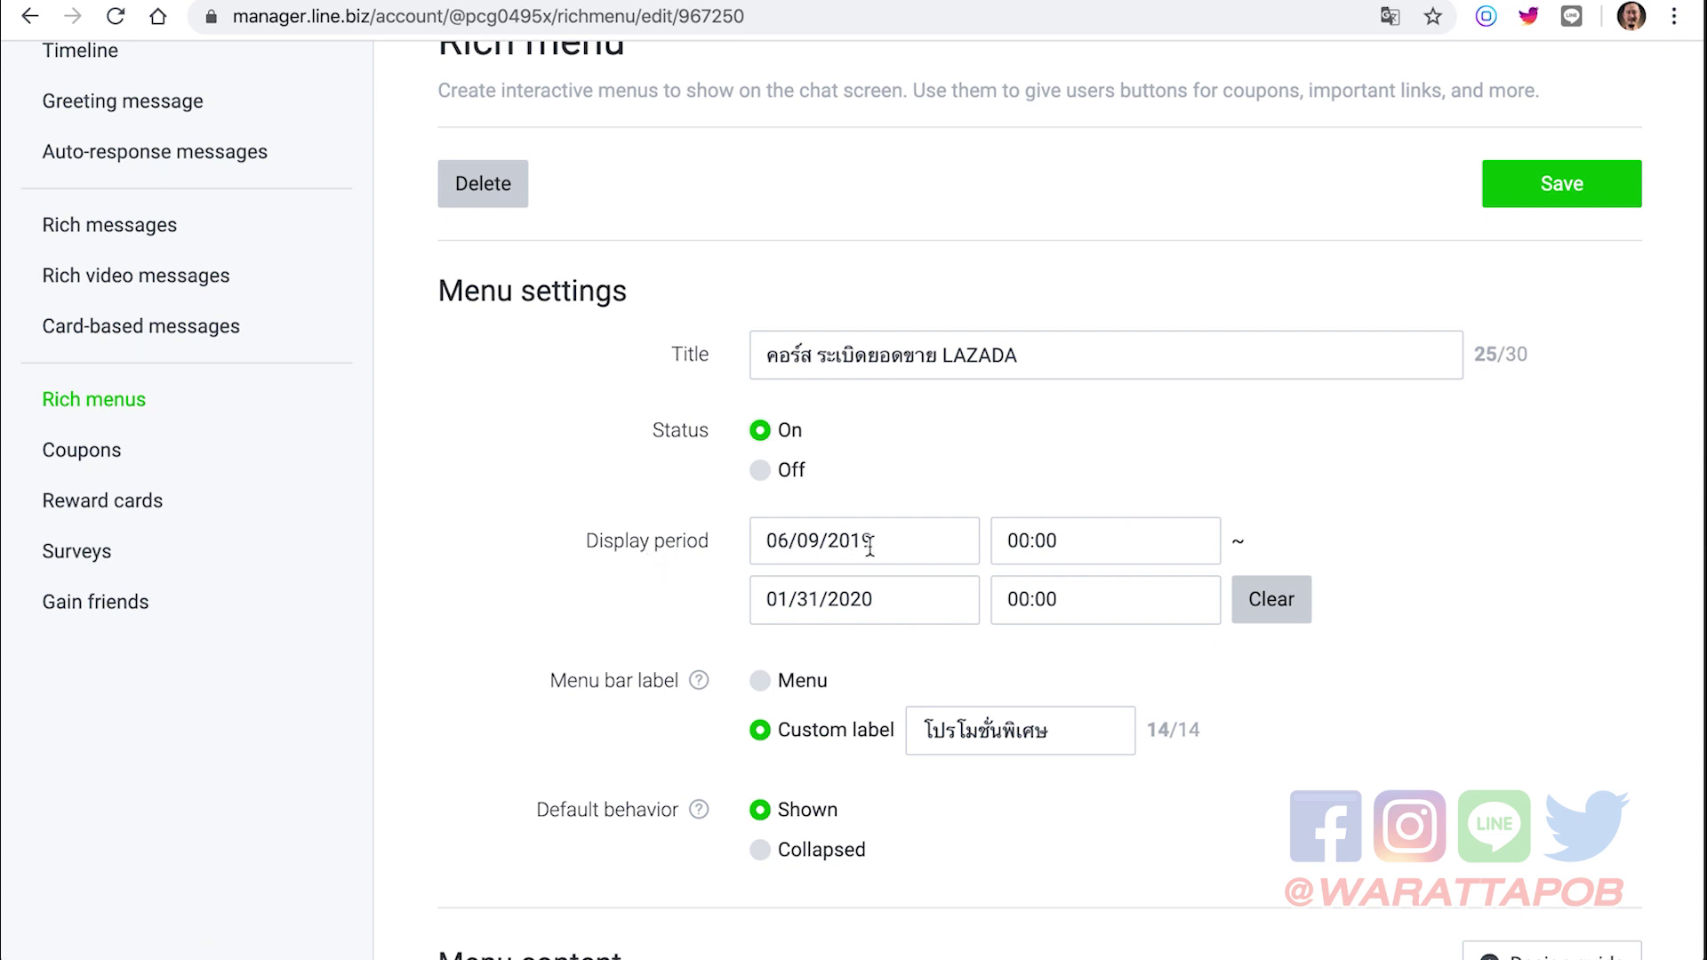
double_click(915, 540)
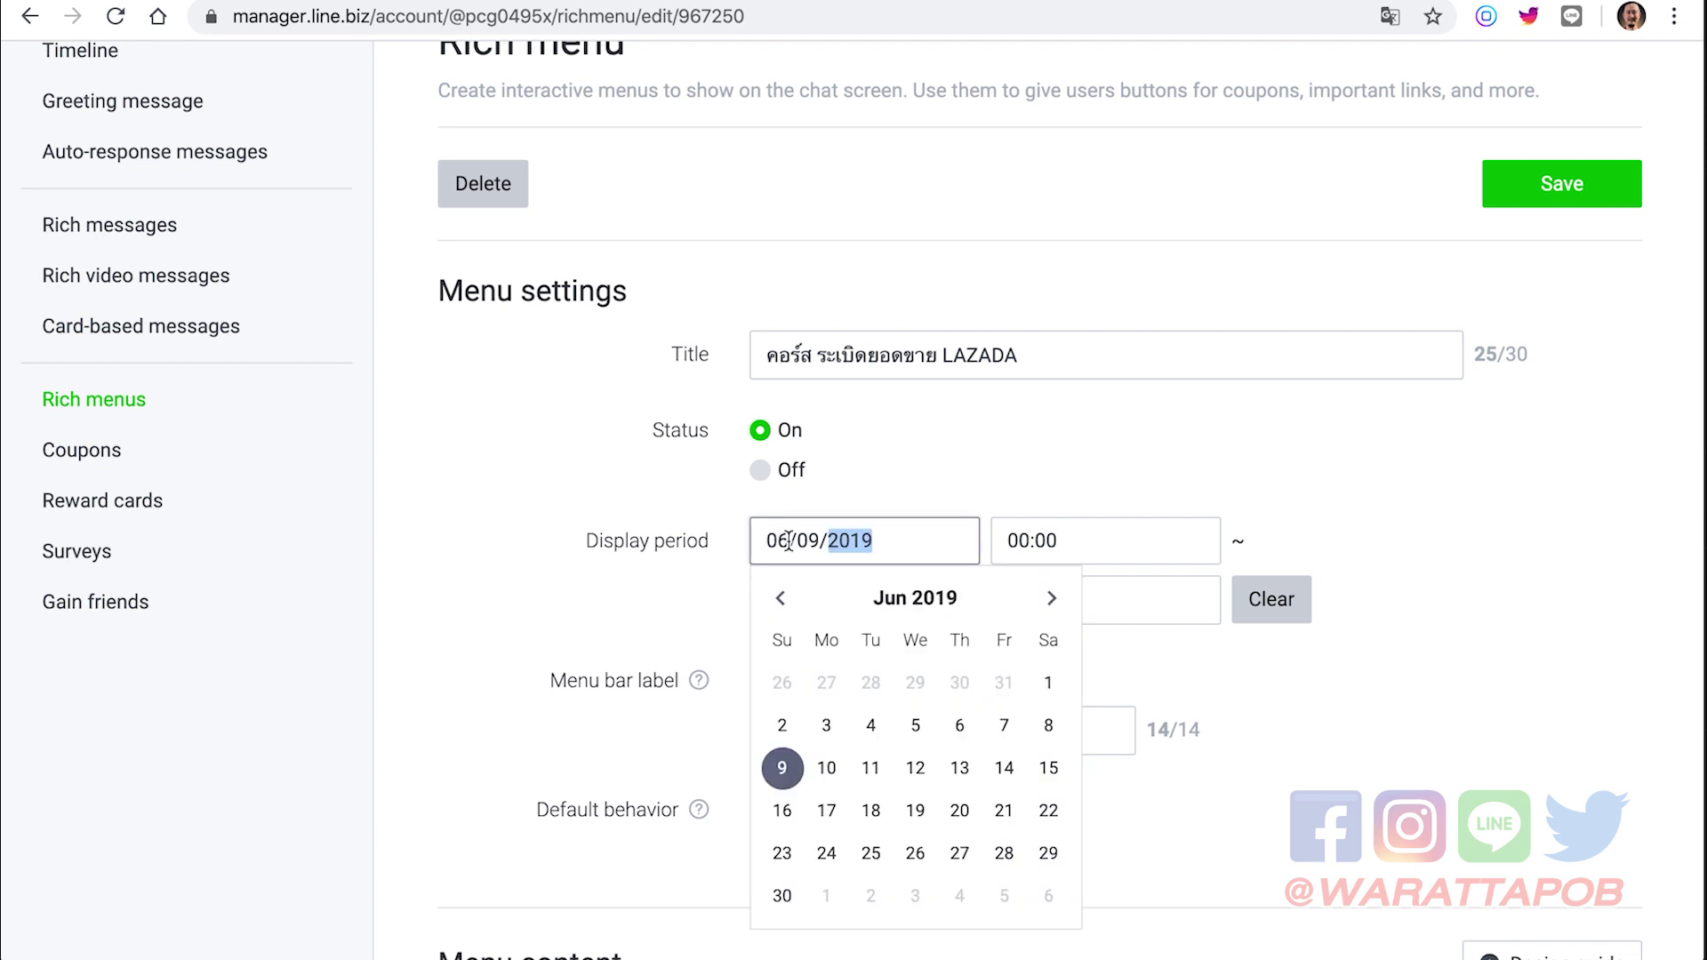
triple_click(789, 541)
click(791, 544)
triple_click(821, 548)
double_click(962, 543)
click(1100, 494)
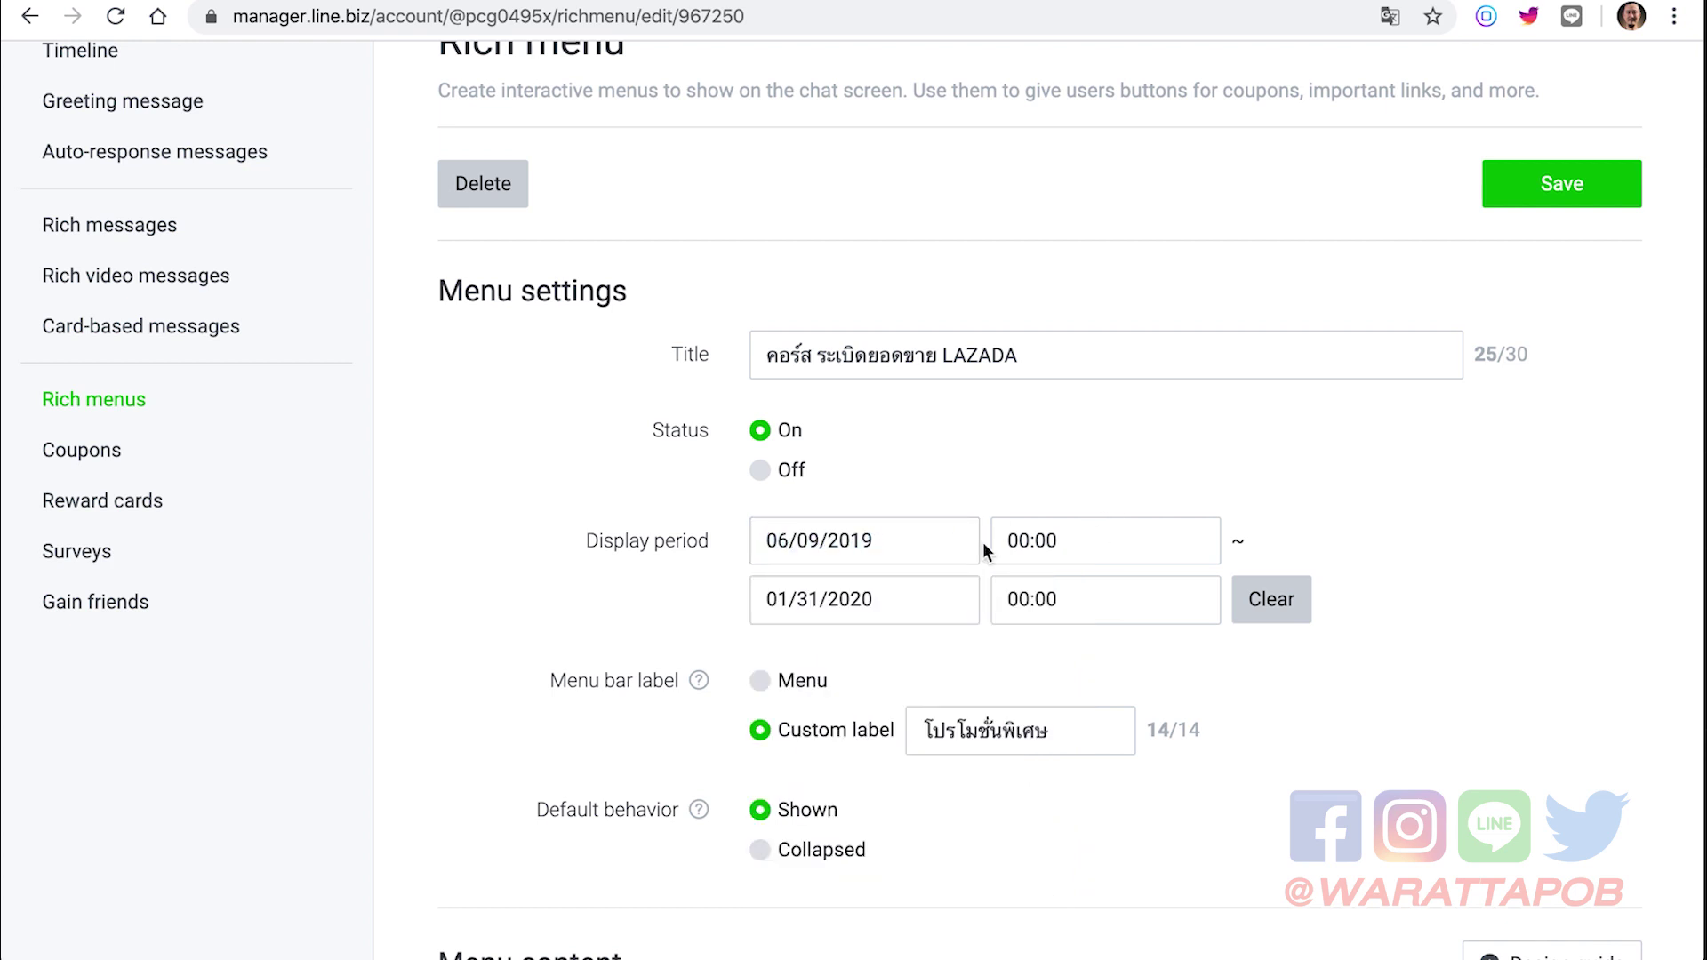
click(1065, 540)
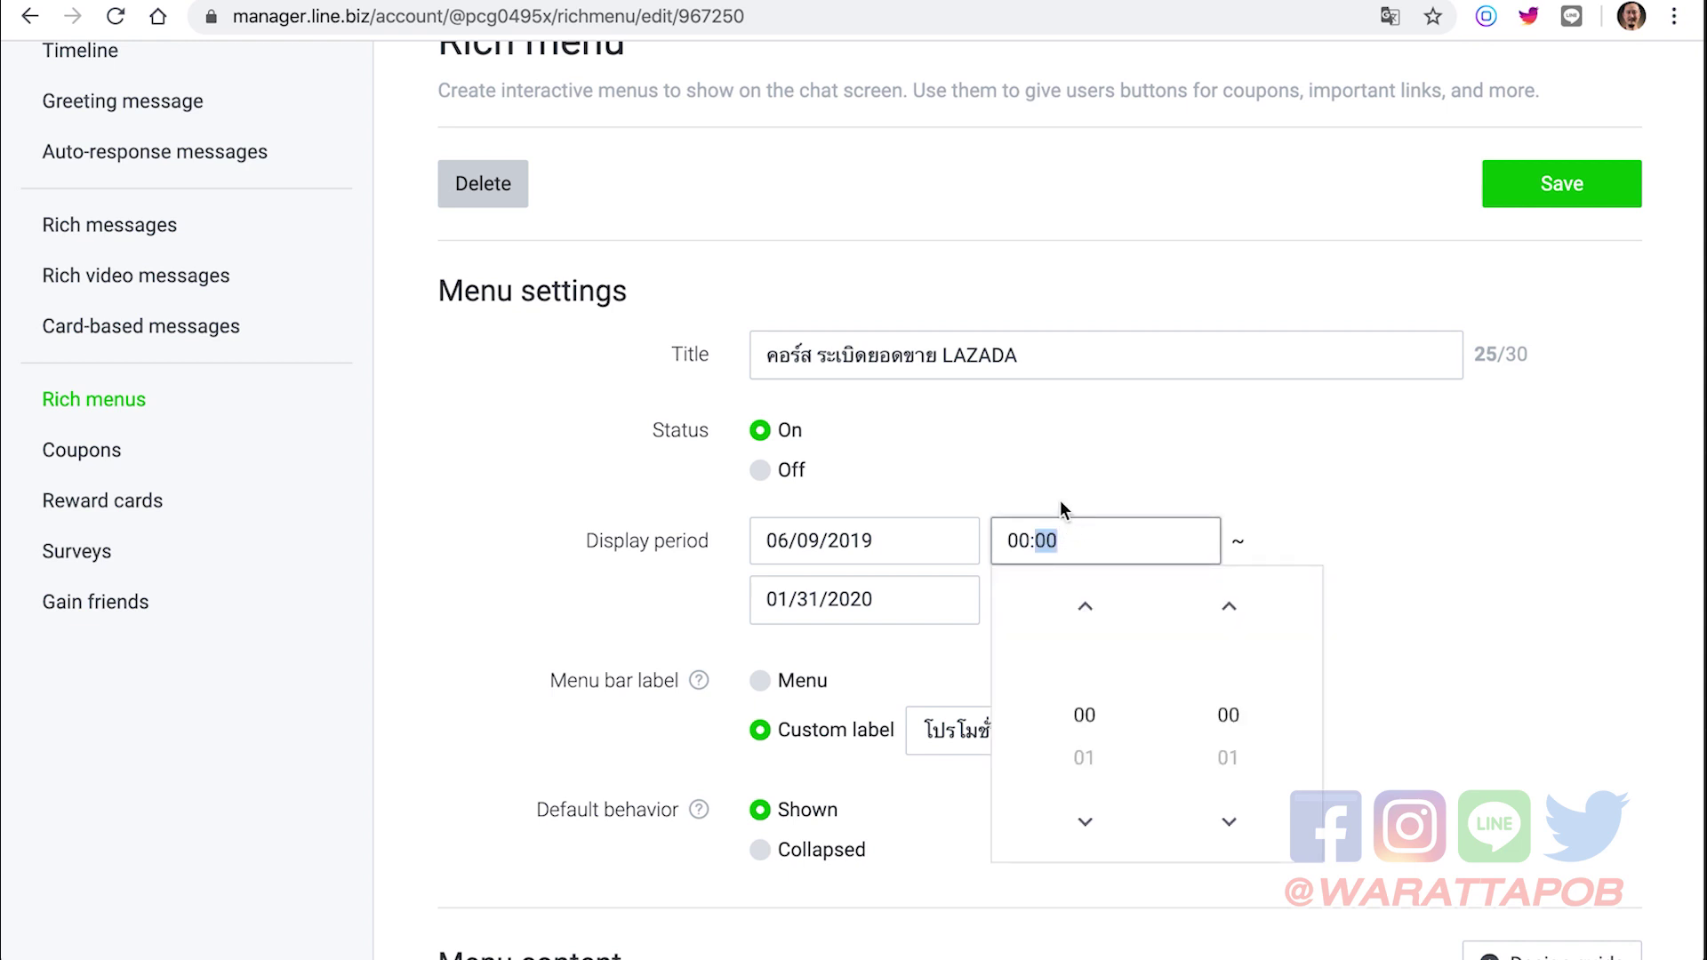
click(1060, 503)
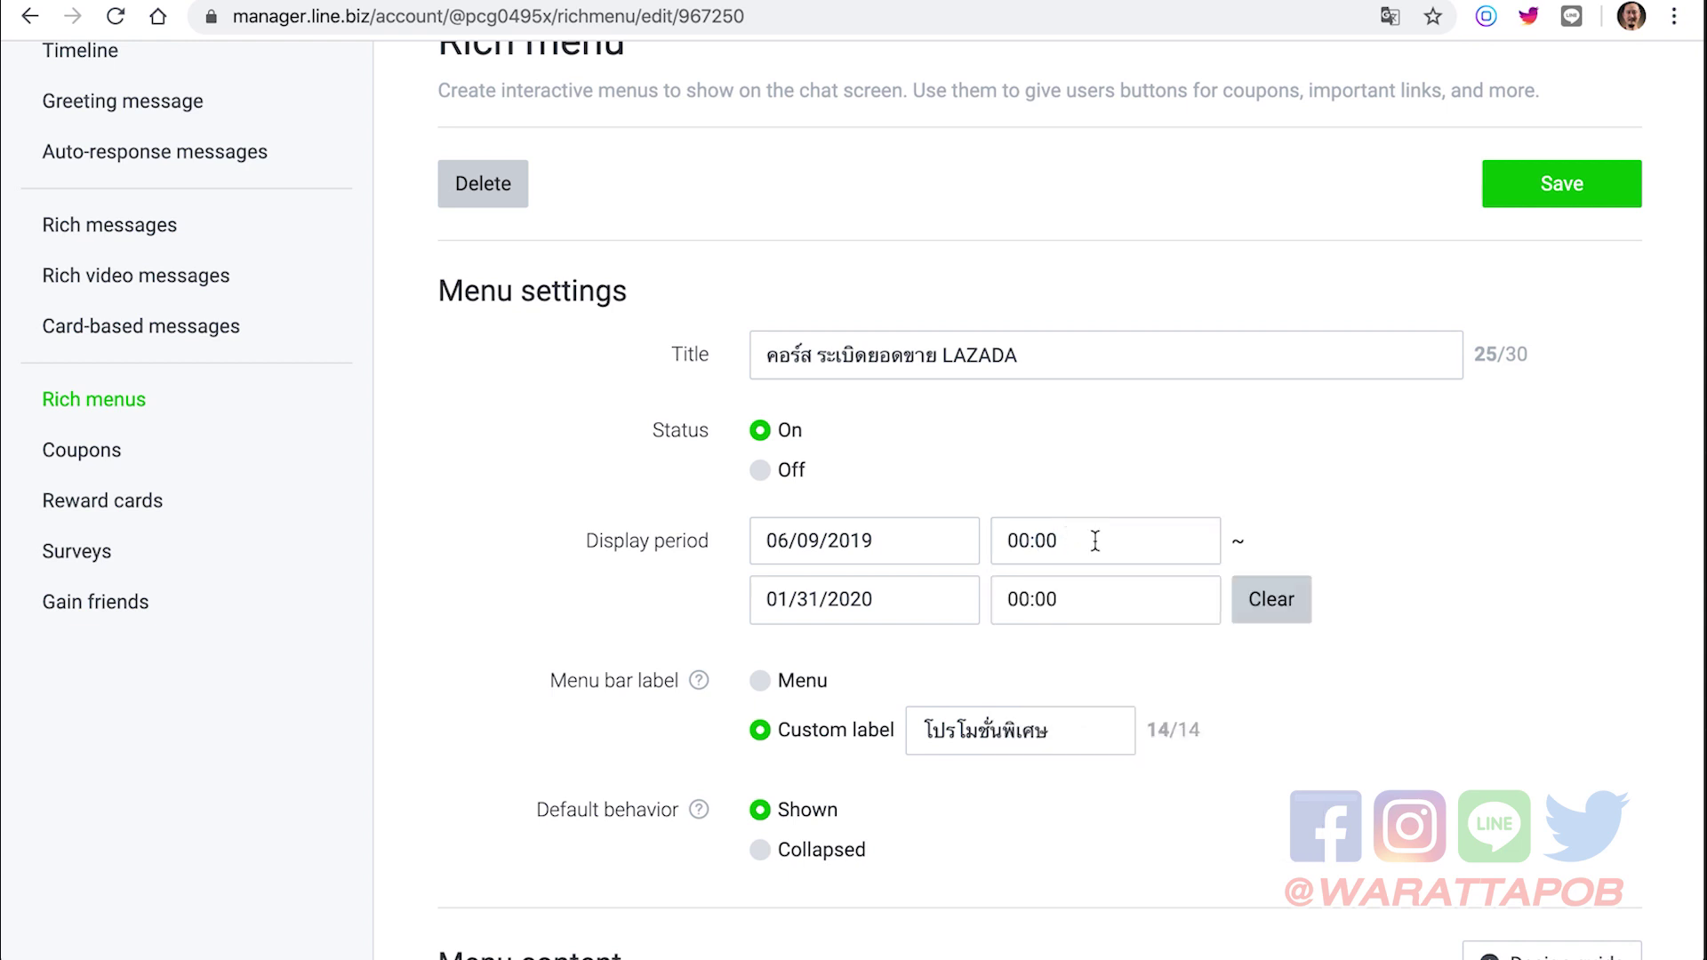
click(818, 601)
triple_click(782, 598)
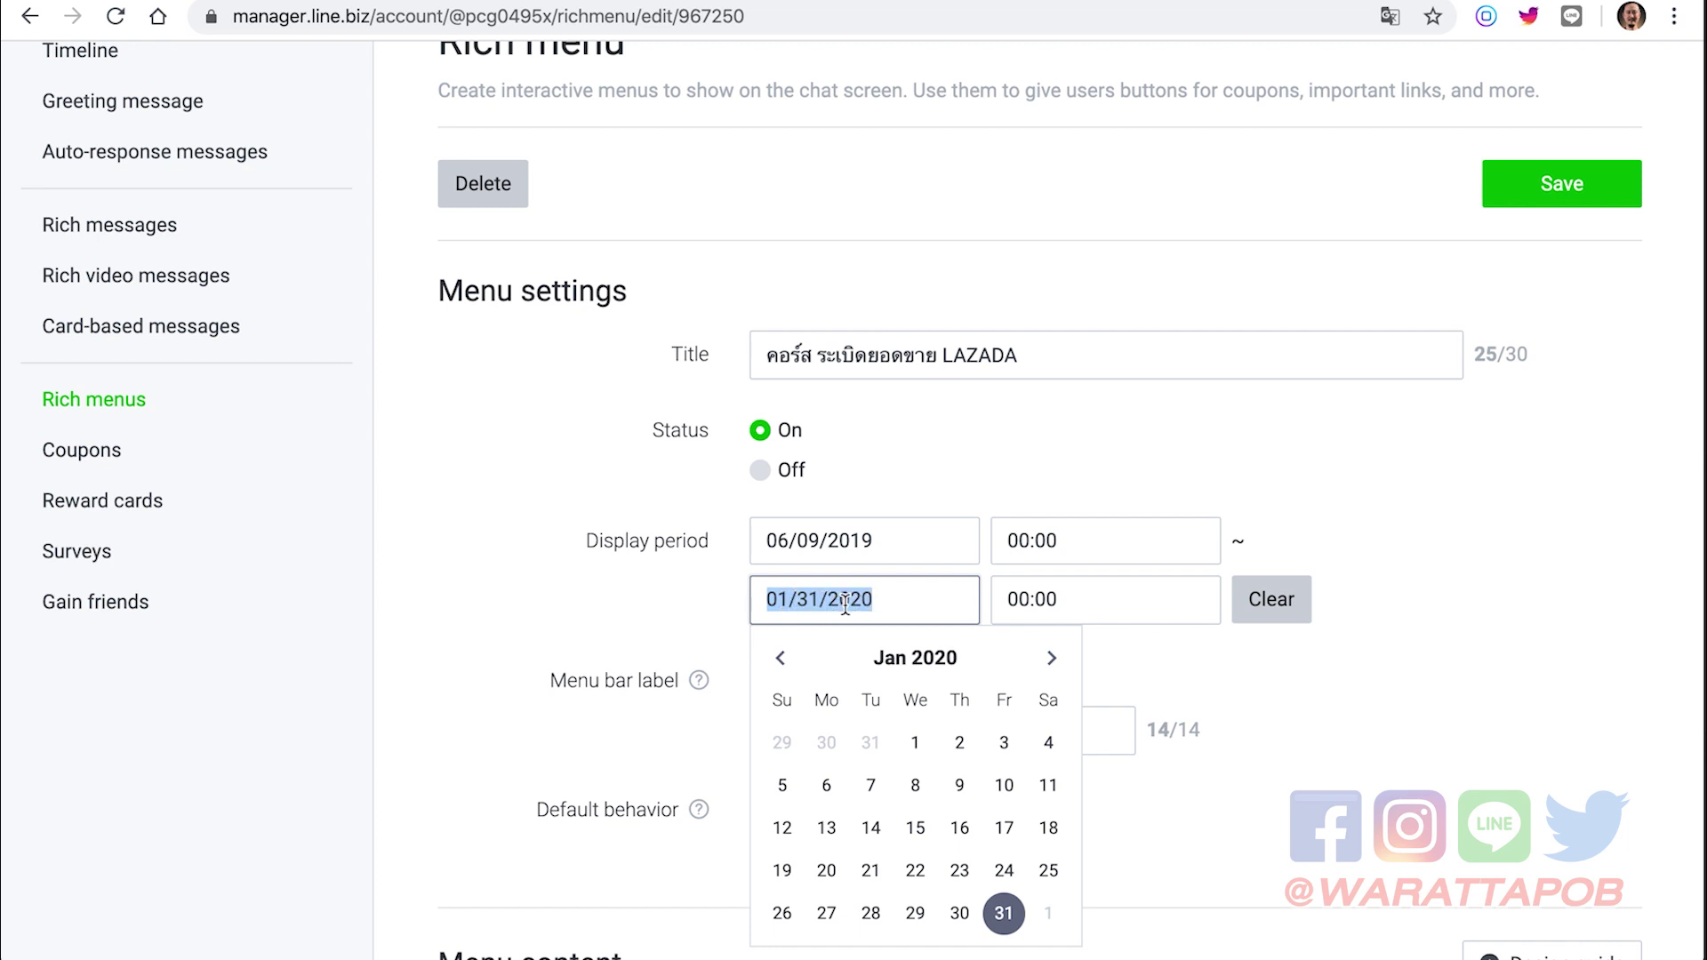
click(1094, 601)
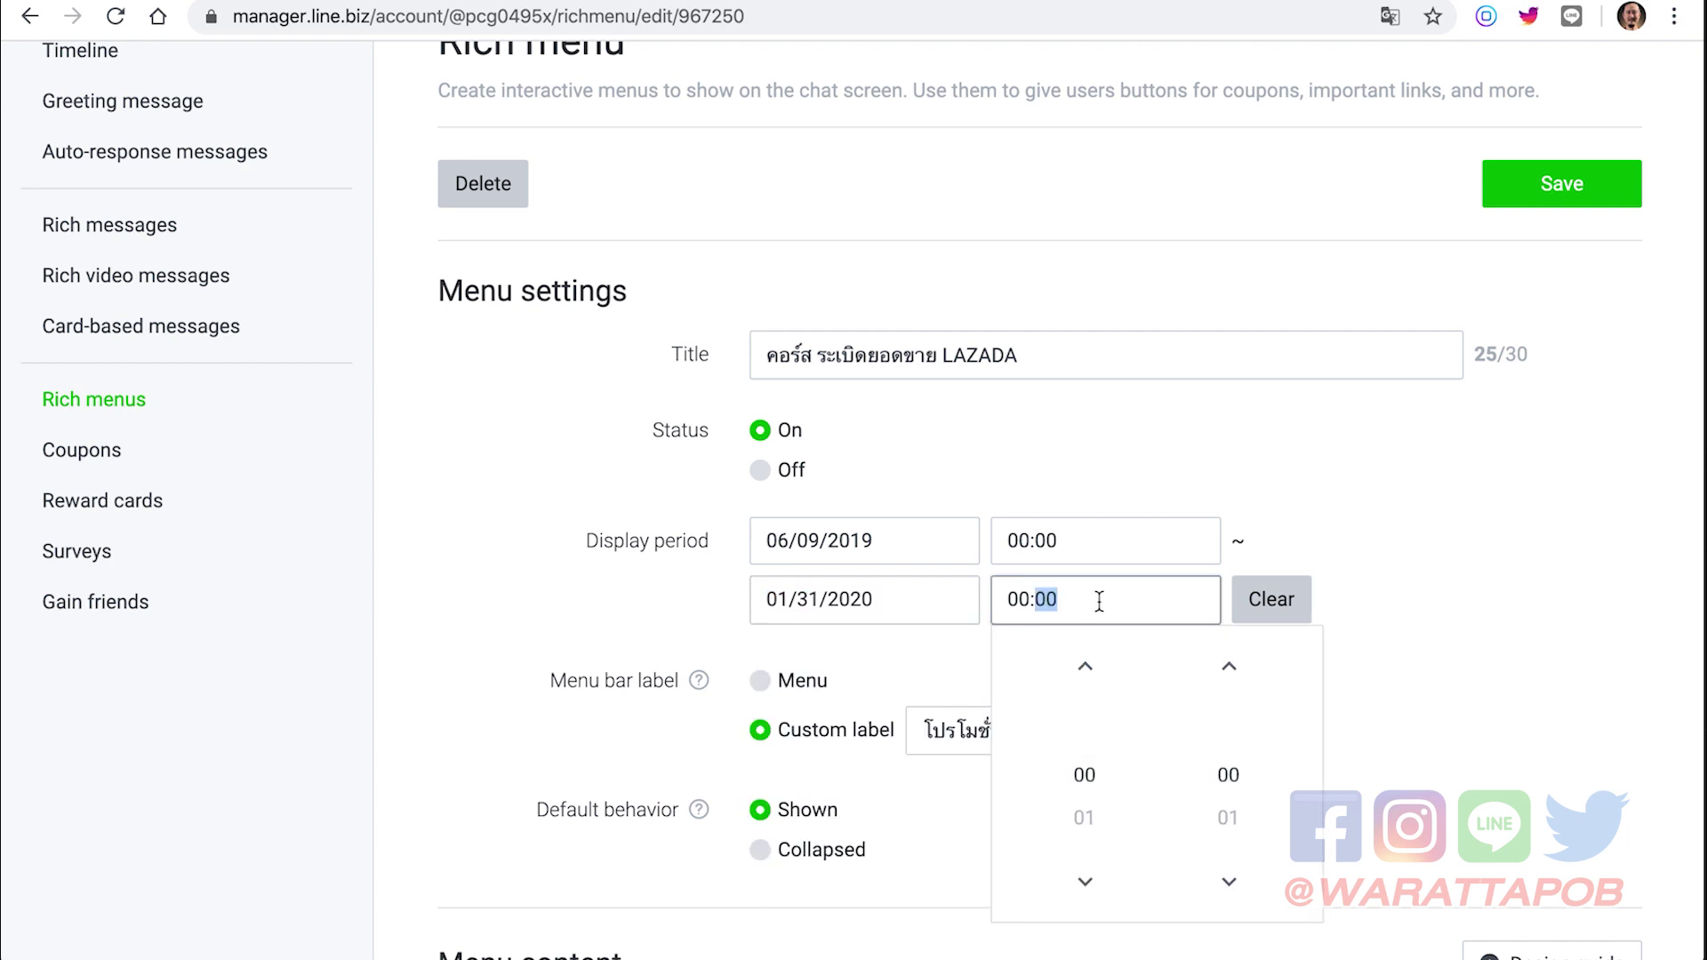
click(1399, 638)
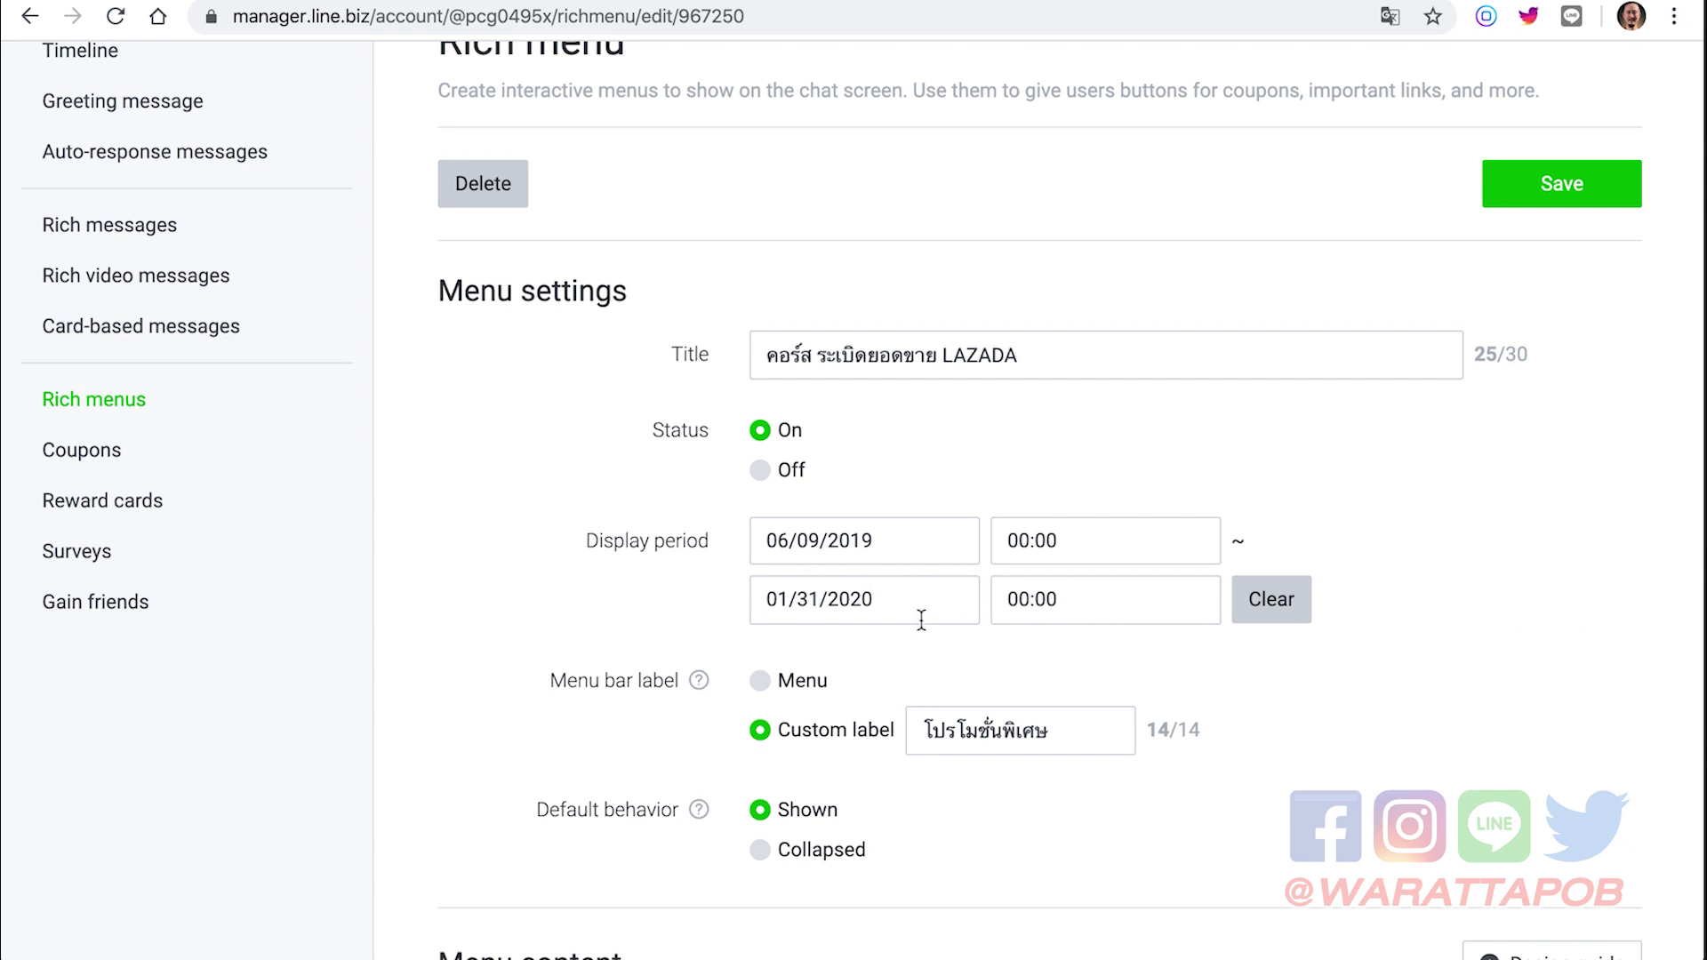
scroll(888, 598, down, 1)
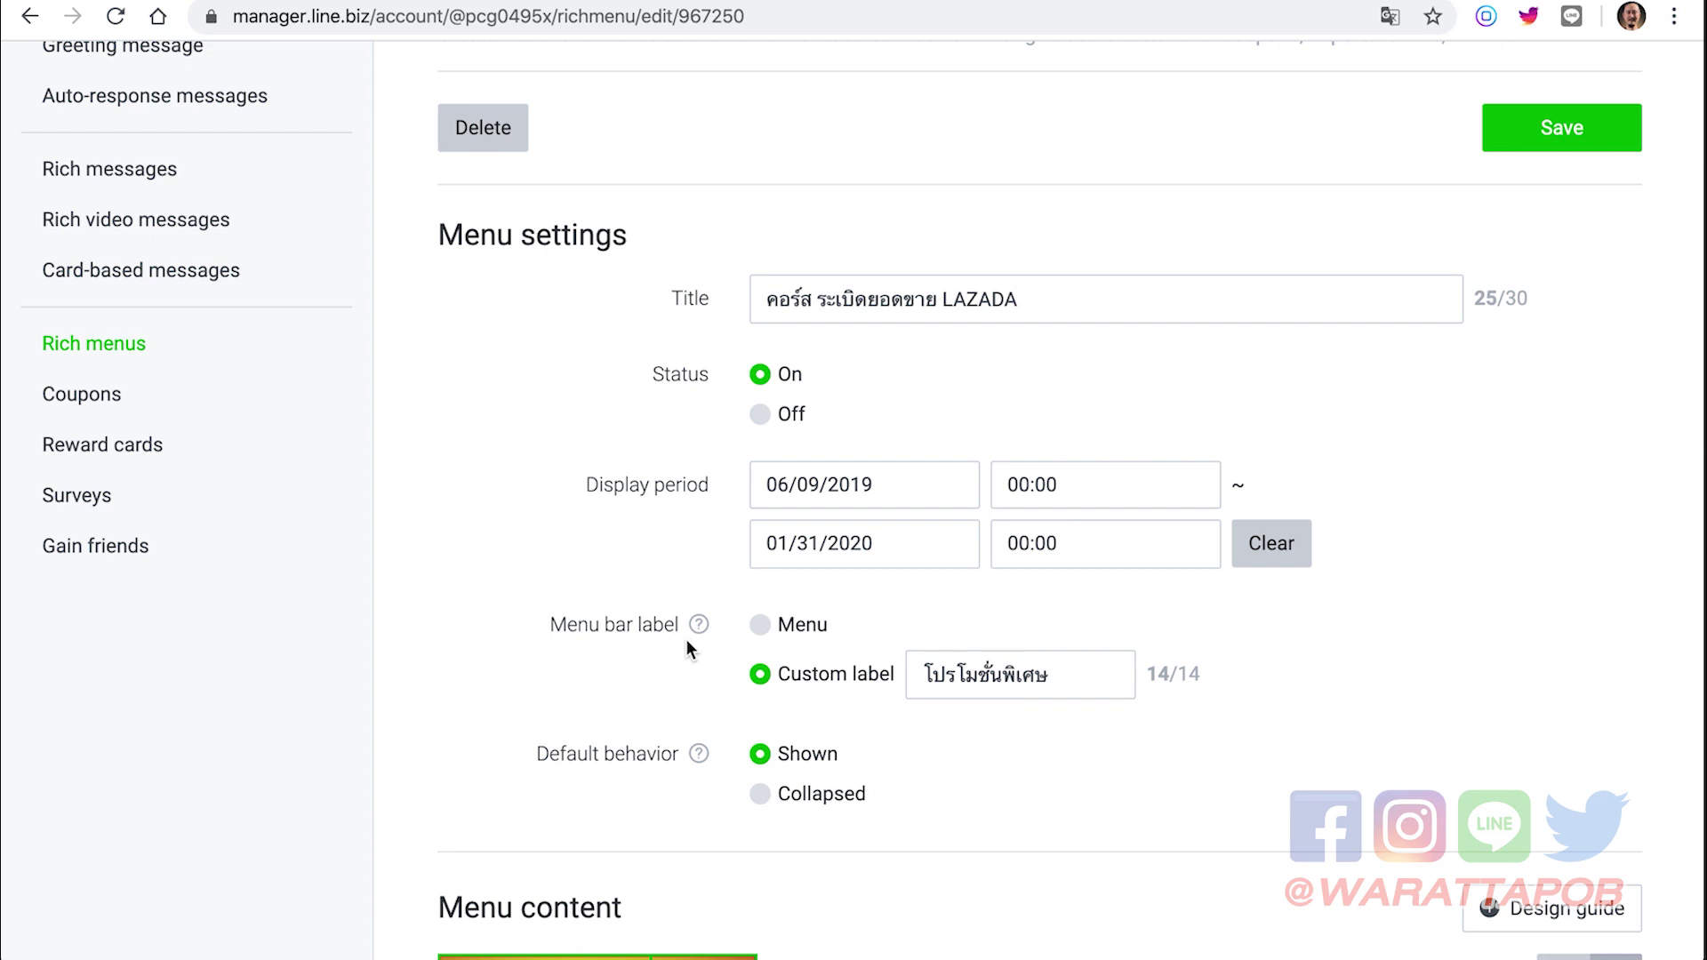
- Examine the menu bar label choices, the custom label's text and character limit, and the default behavior options
click(762, 629)
click(761, 674)
drag(924, 675, 1150, 690)
click(1182, 677)
click(1002, 675)
drag(979, 677, 962, 679)
click(963, 680)
click(1239, 686)
scroll(1172, 691, down, 1)
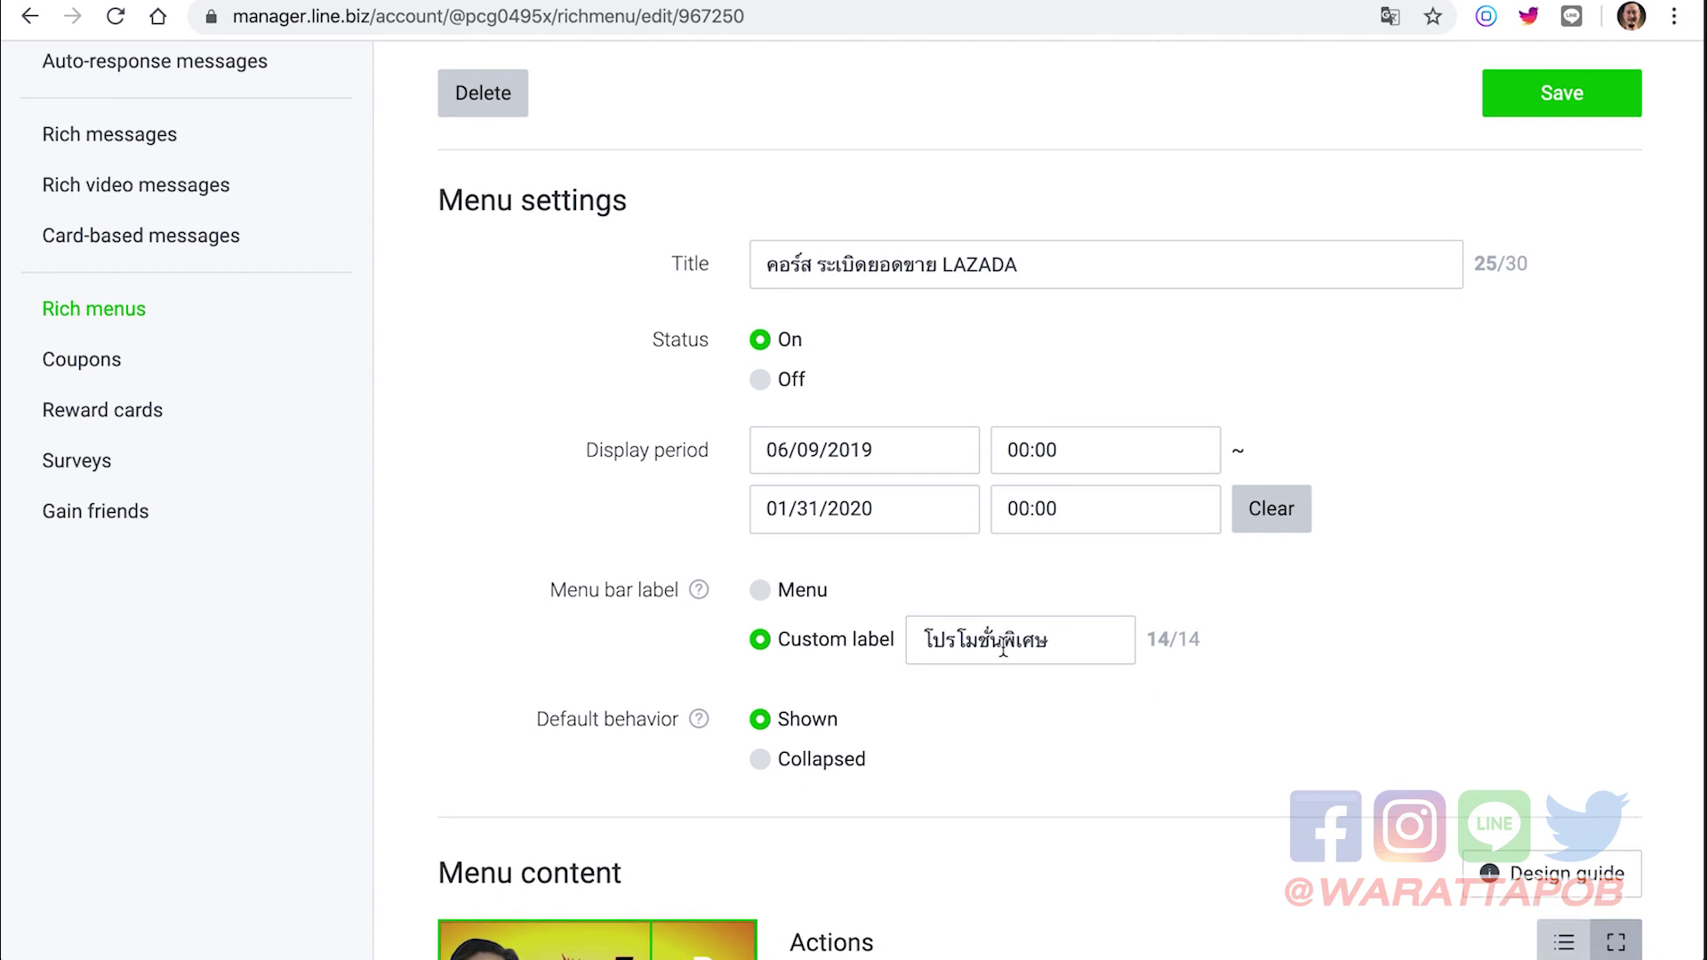
click(1002, 649)
click(953, 684)
scroll(787, 709, down, 1)
click(760, 736)
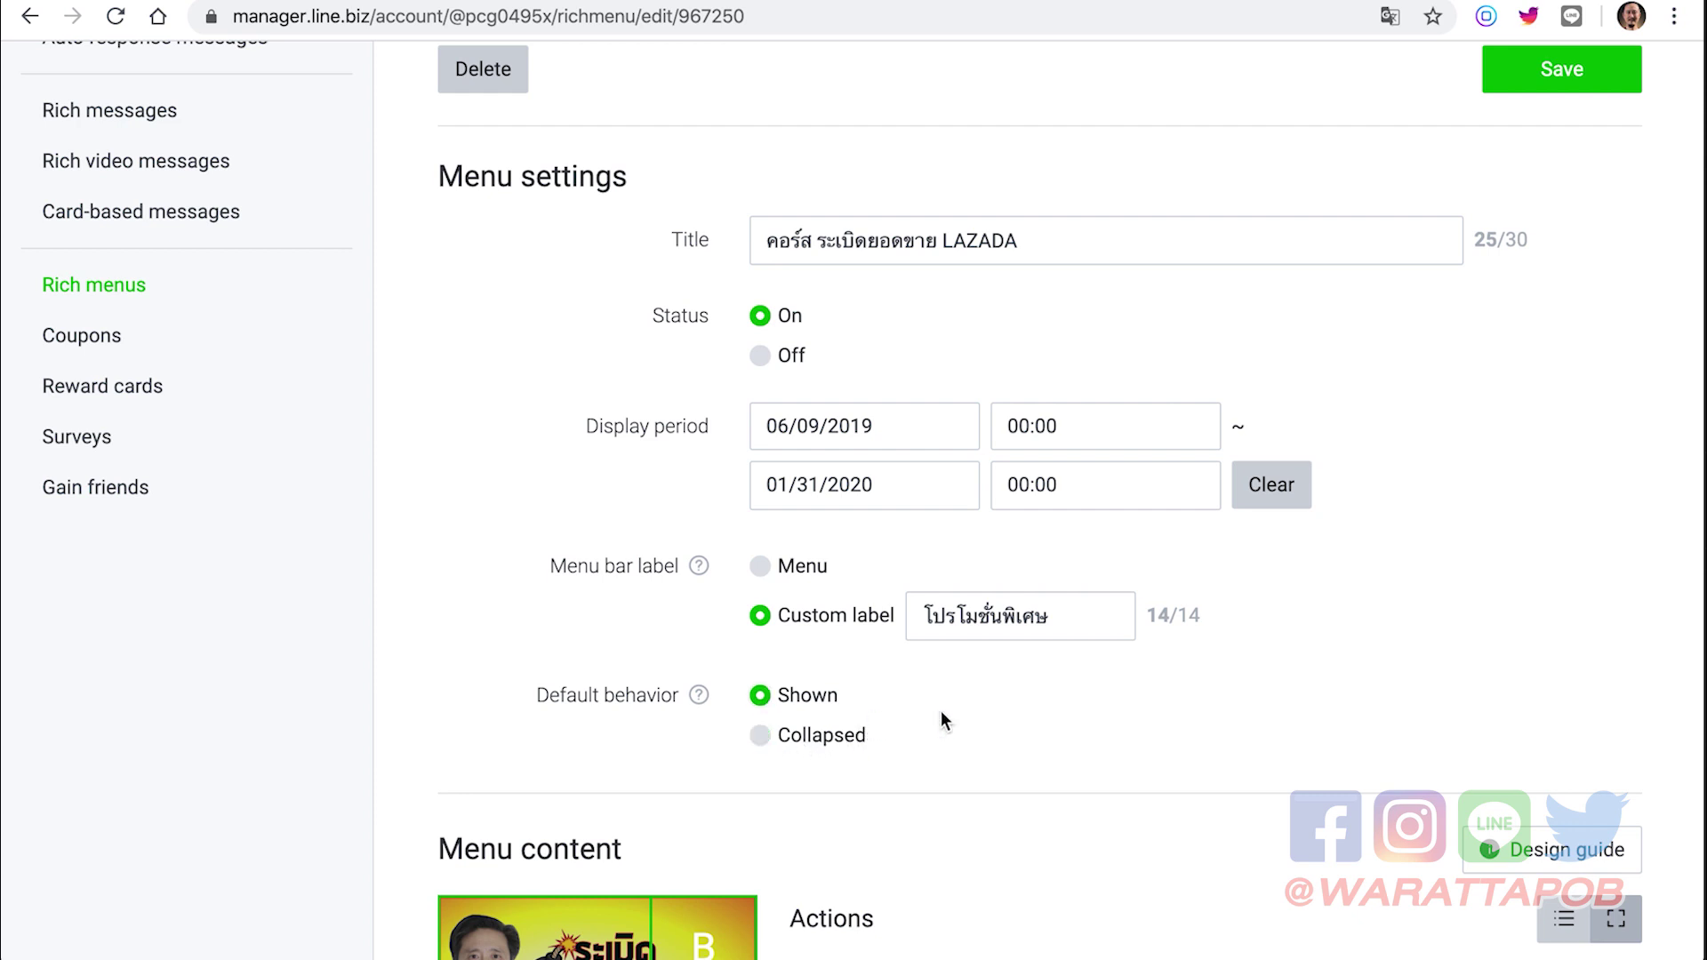
- Open the template selection for the menu content, examine the Large and Compact layouts, and leave without applying one
scroll(1049, 733, down, 5)
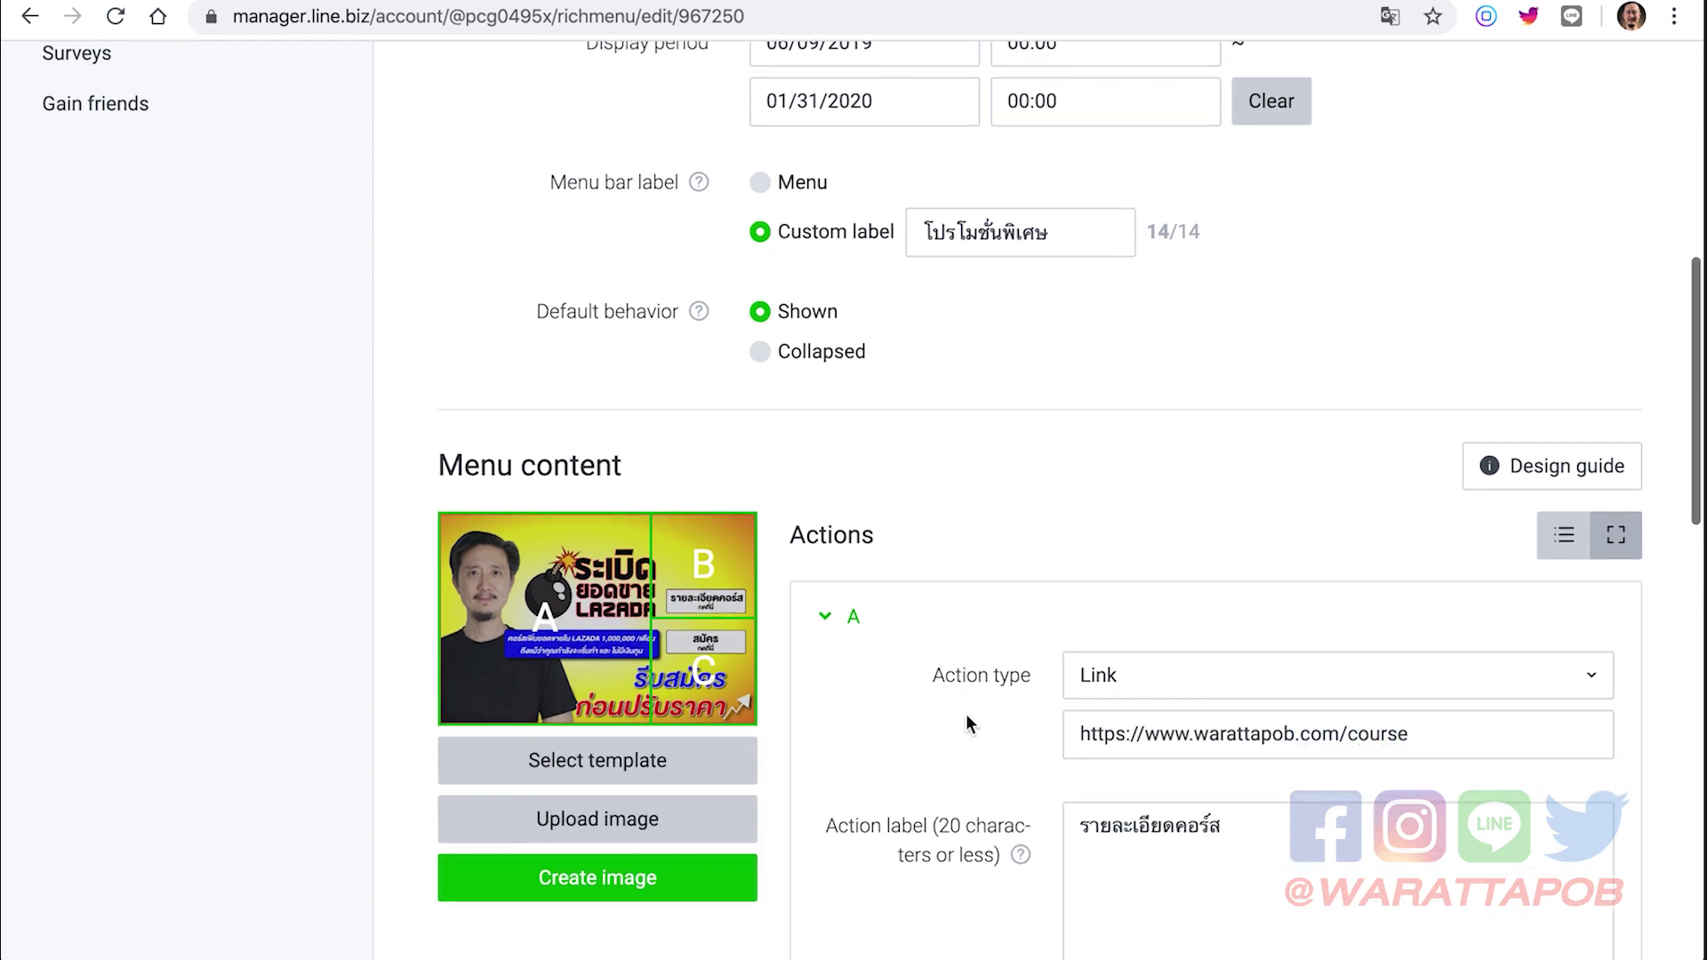
scroll(969, 722, down, 1)
scroll(746, 649, down, 1)
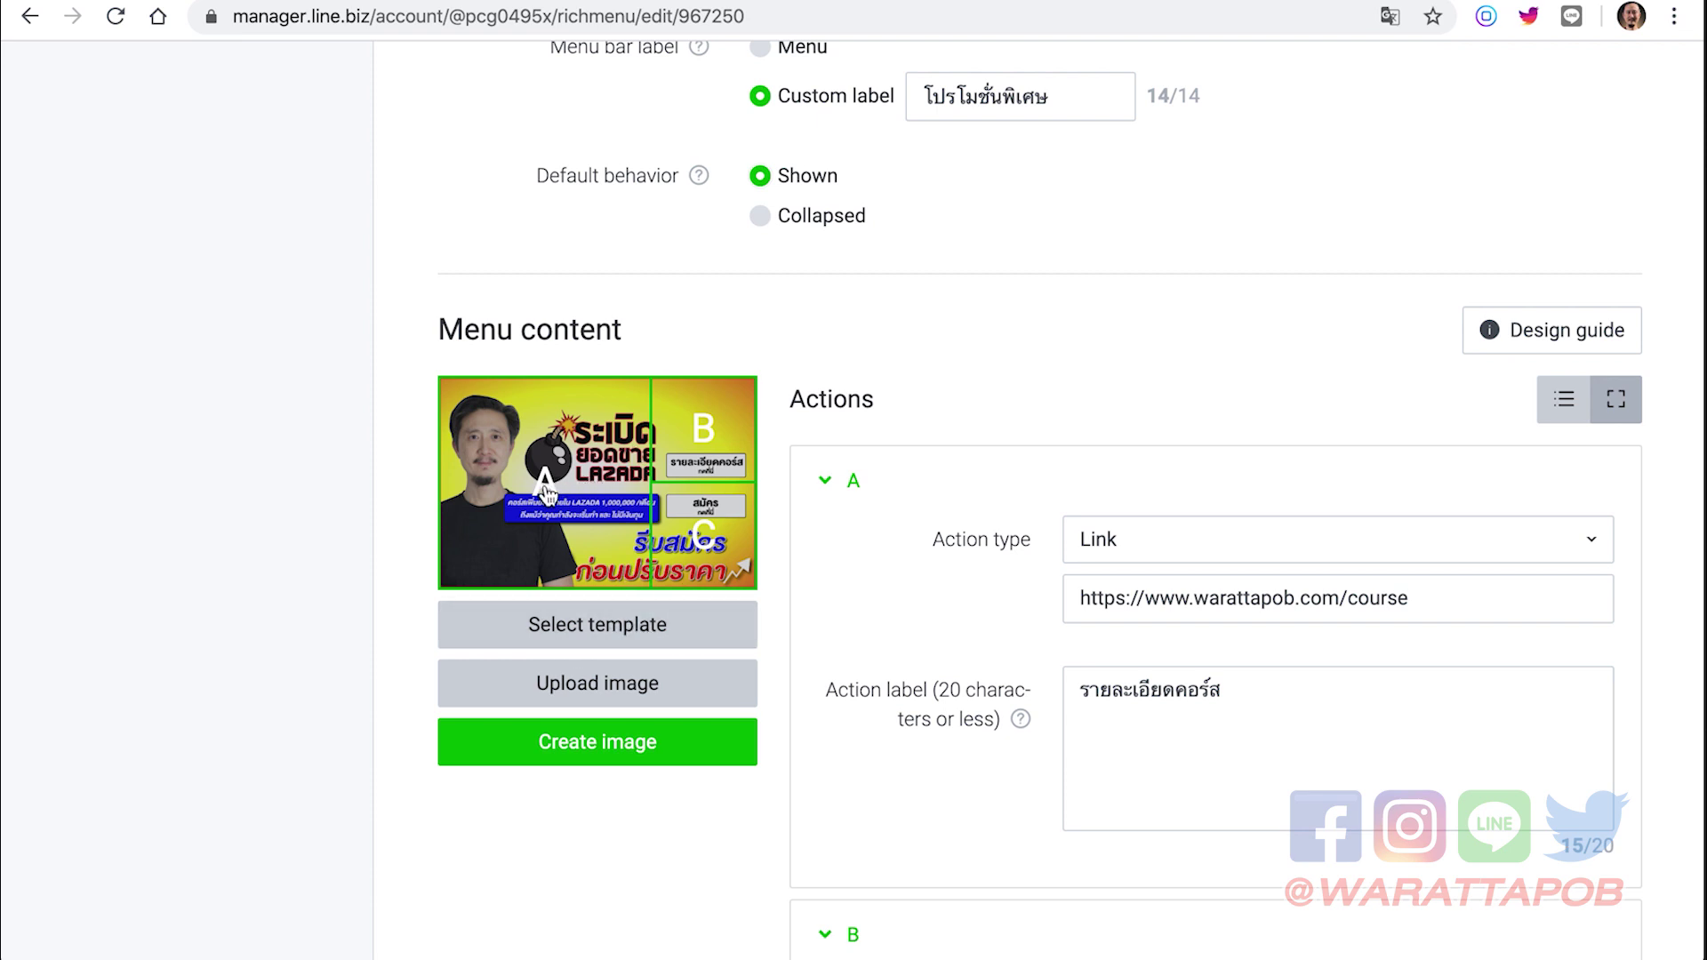
click(632, 623)
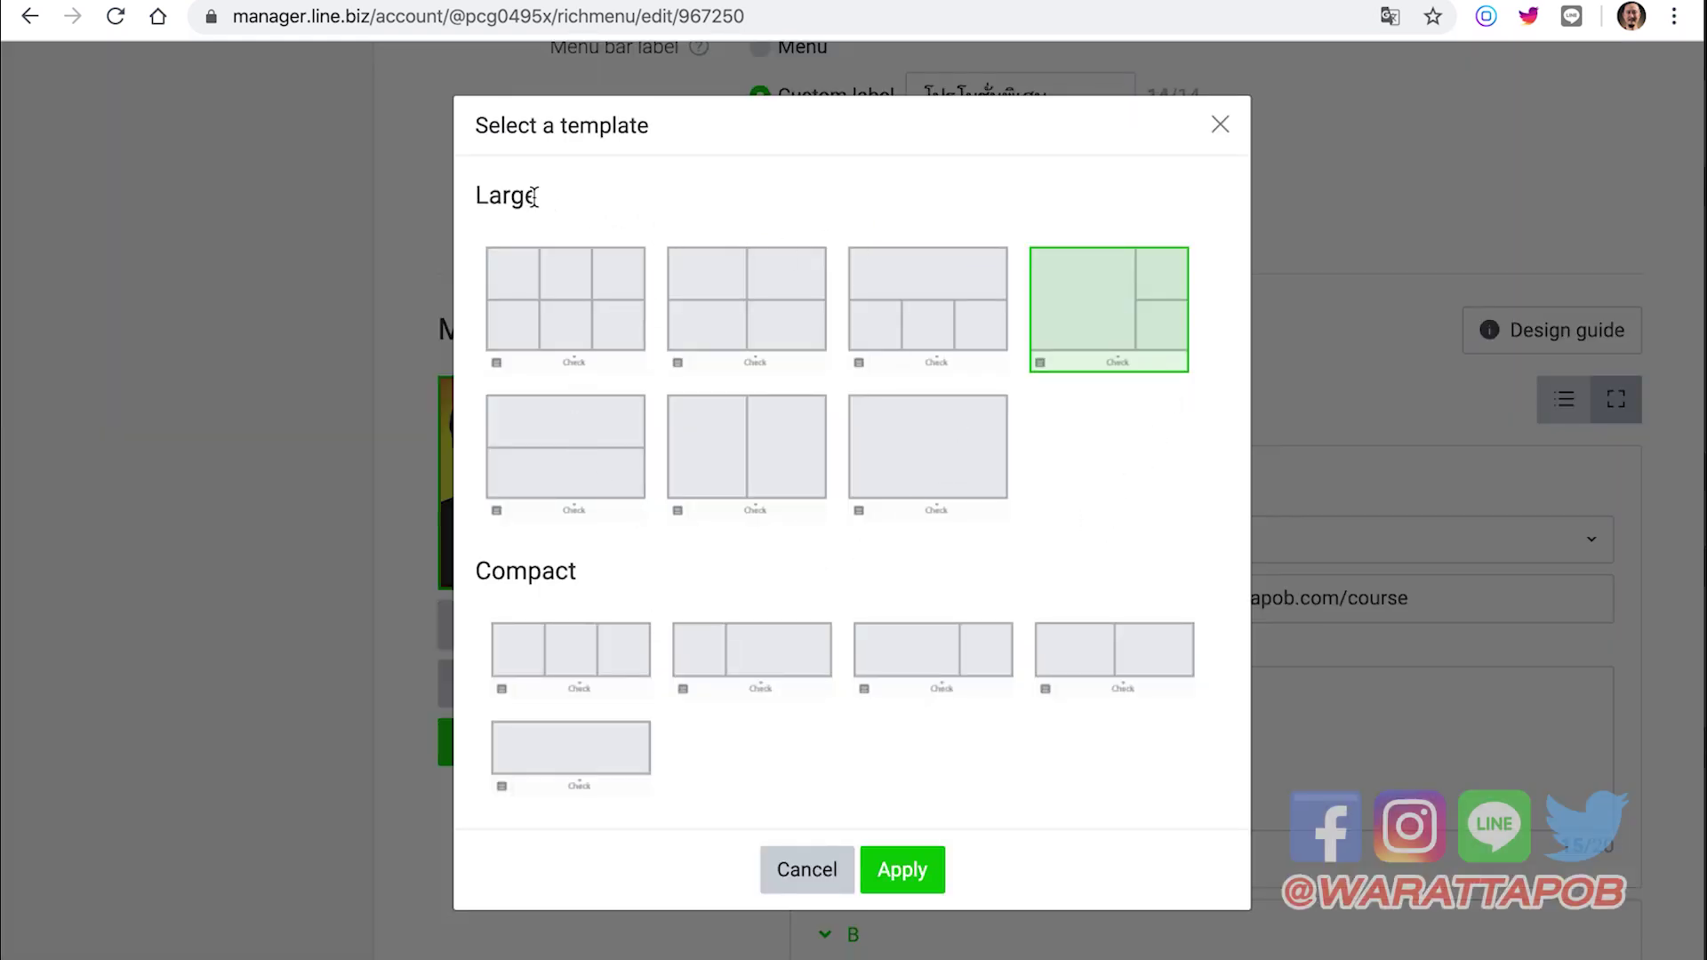
drag(531, 197, 475, 197)
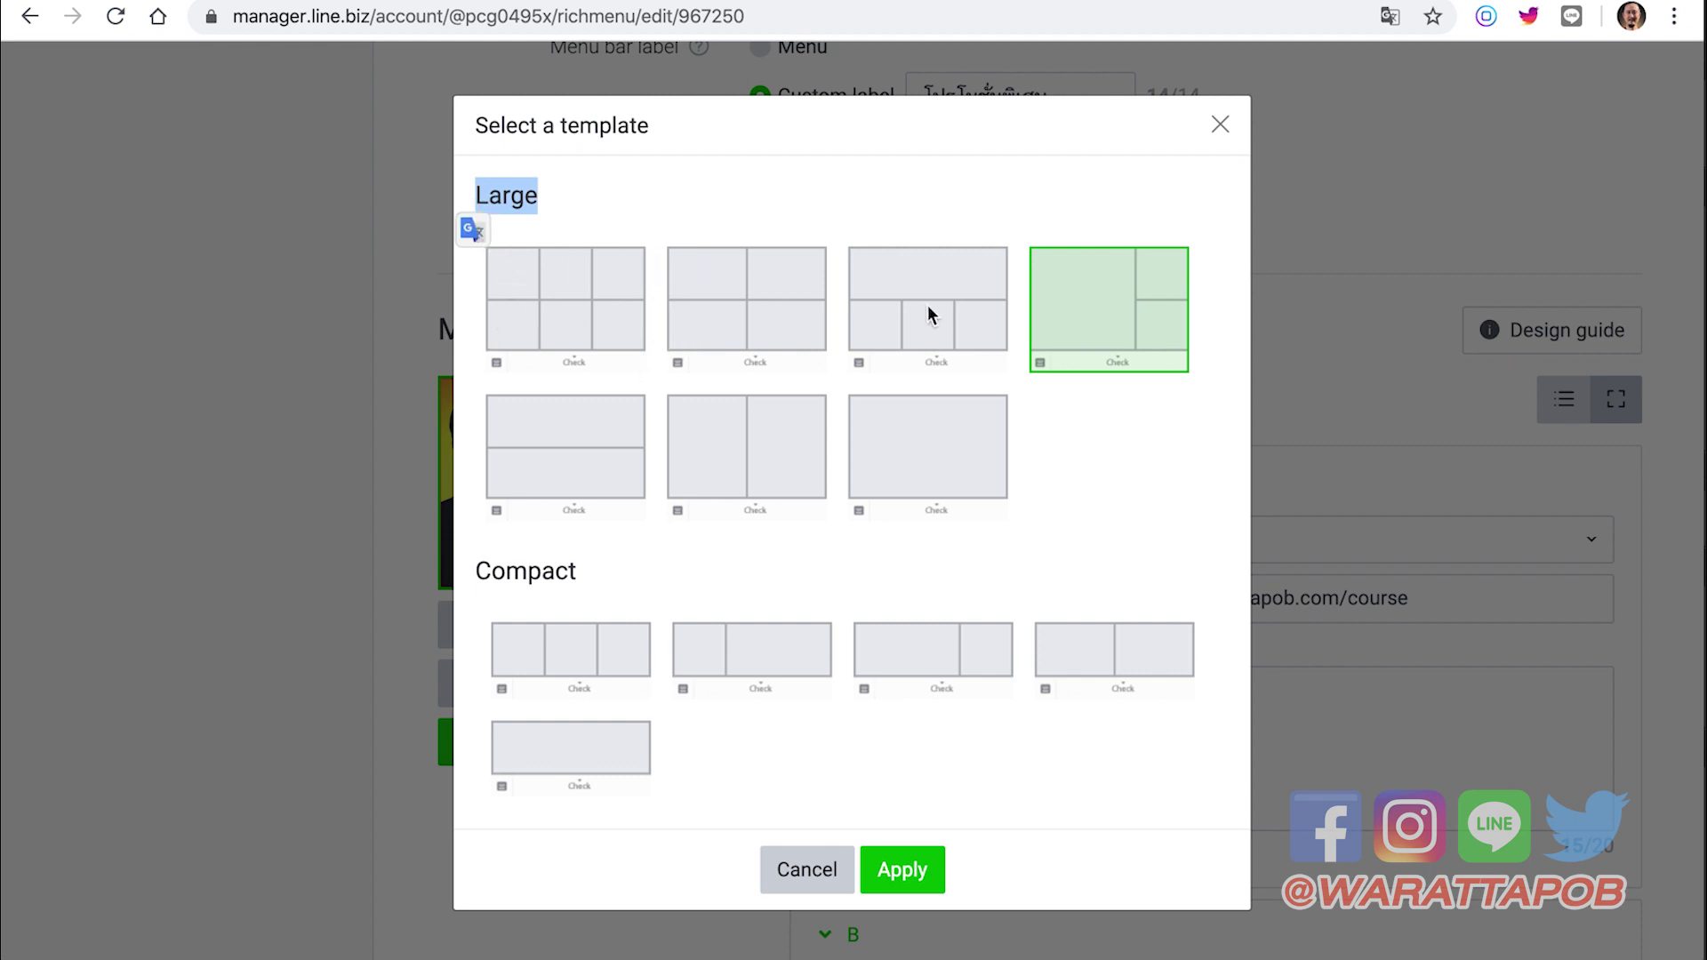
click(1107, 441)
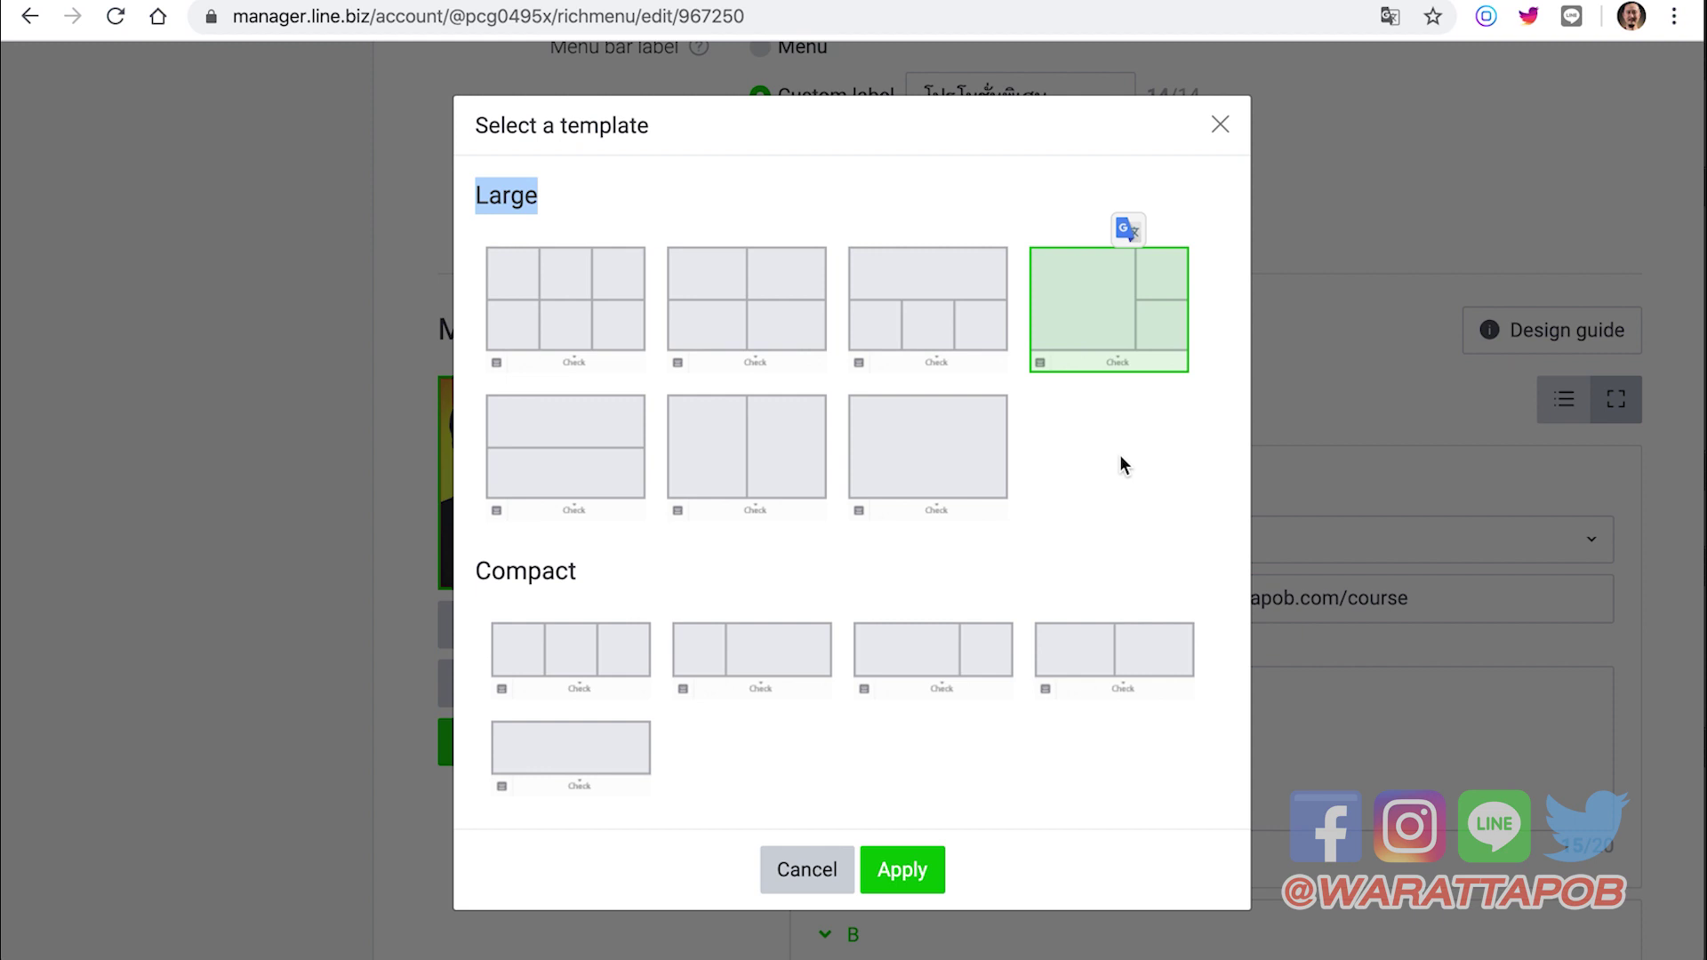
drag(583, 573, 475, 573)
click(716, 562)
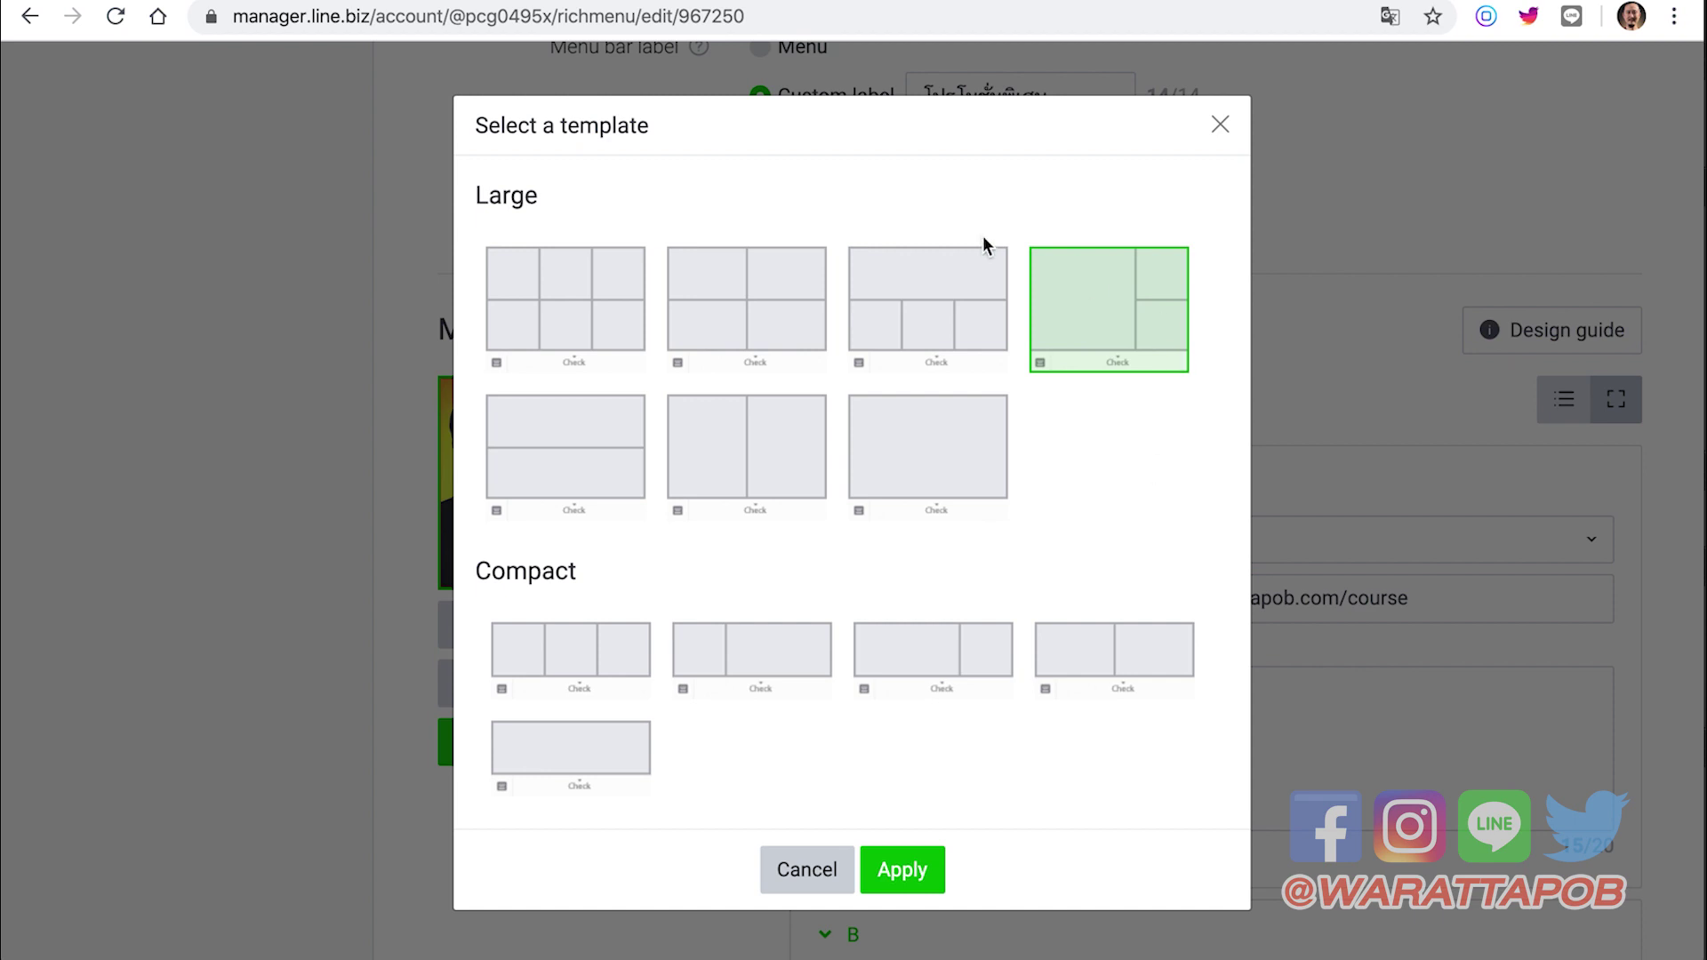
drag(540, 200, 473, 197)
click(679, 185)
click(849, 870)
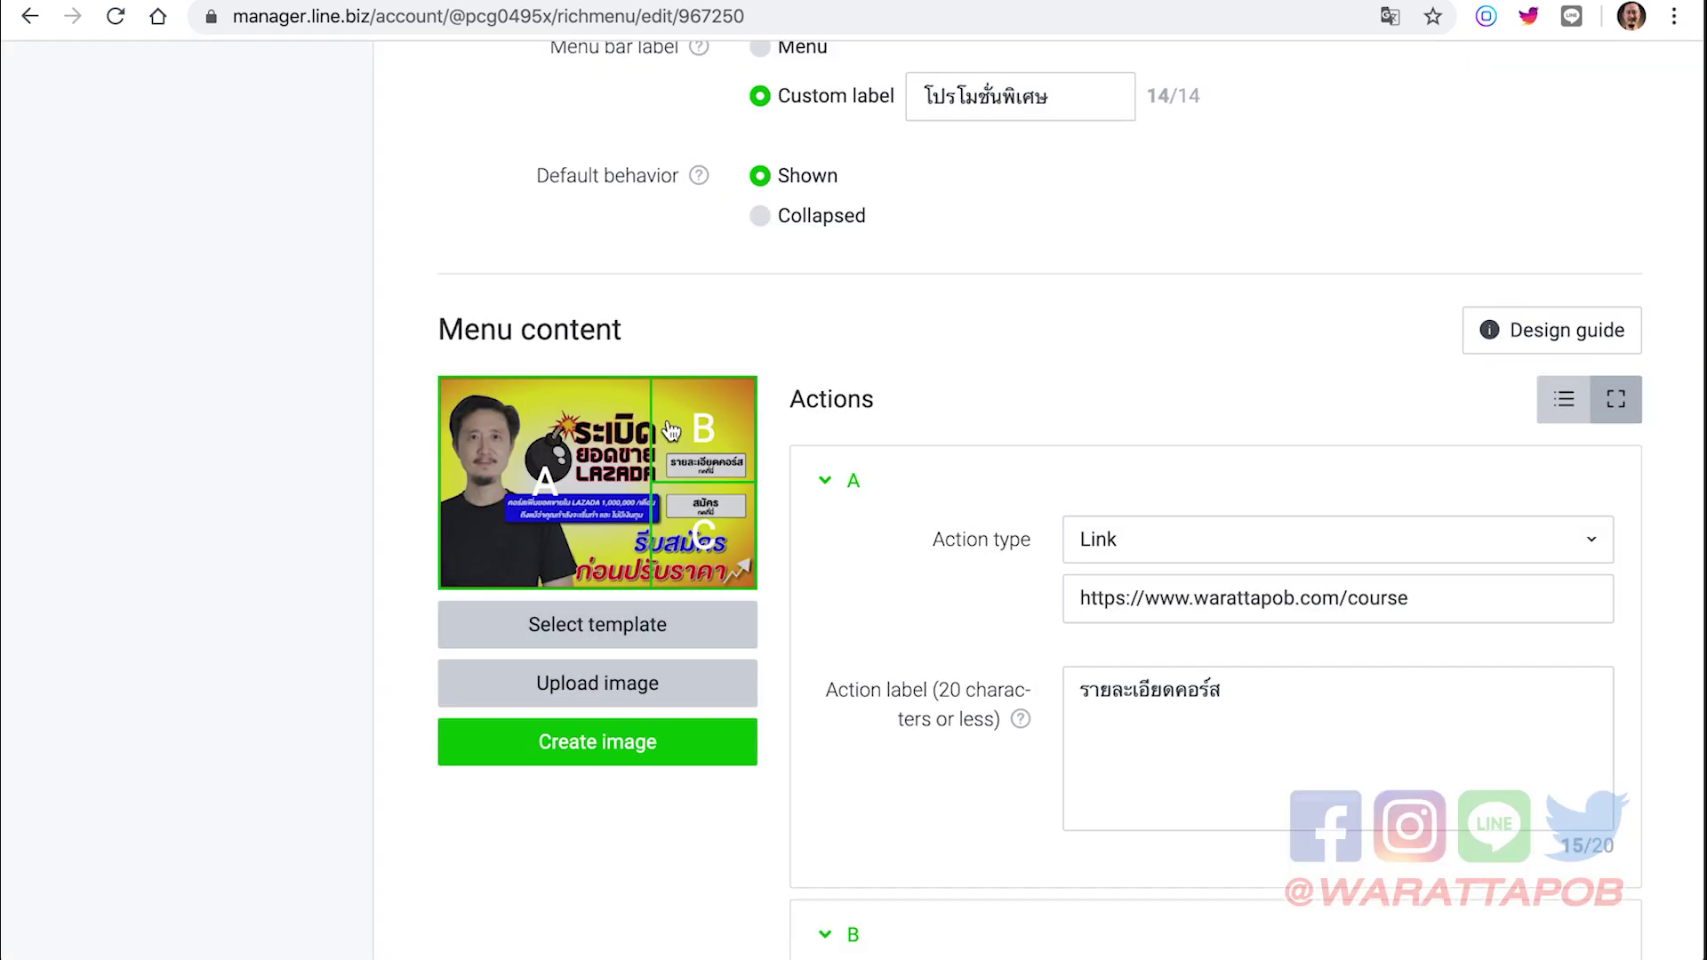
- Examine the action types available for area A and its link address without changing them
scroll(964, 613, down, 1)
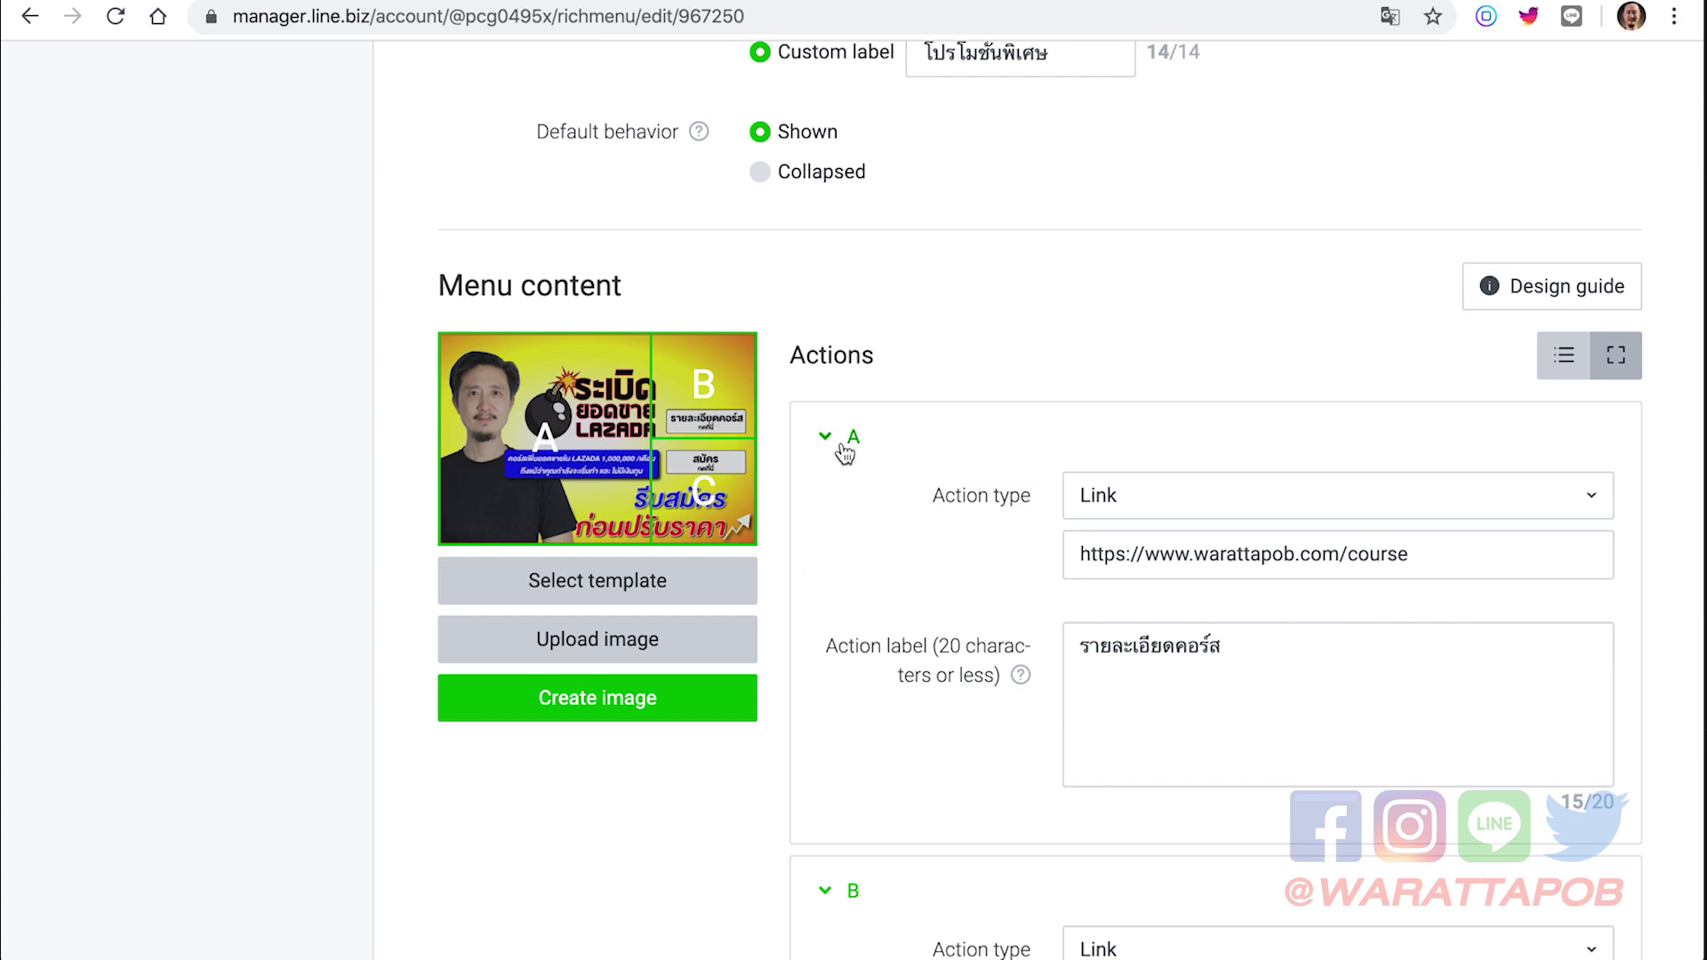
scroll(845, 448, down, 1)
click(1504, 429)
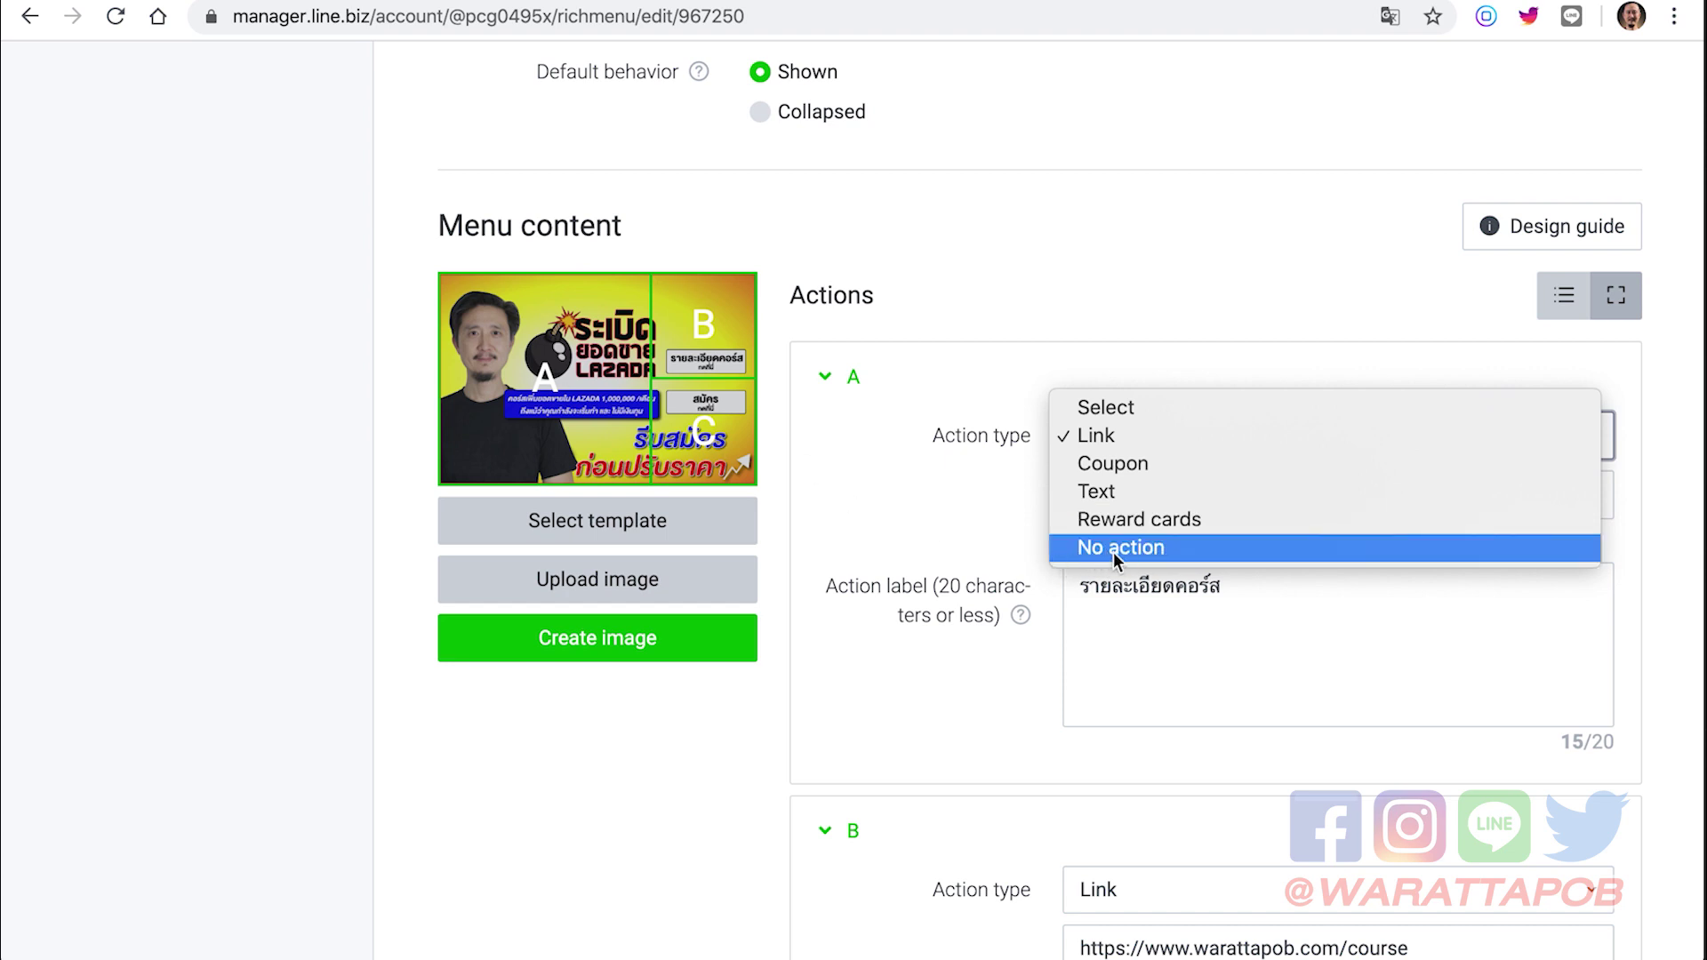
click(1273, 430)
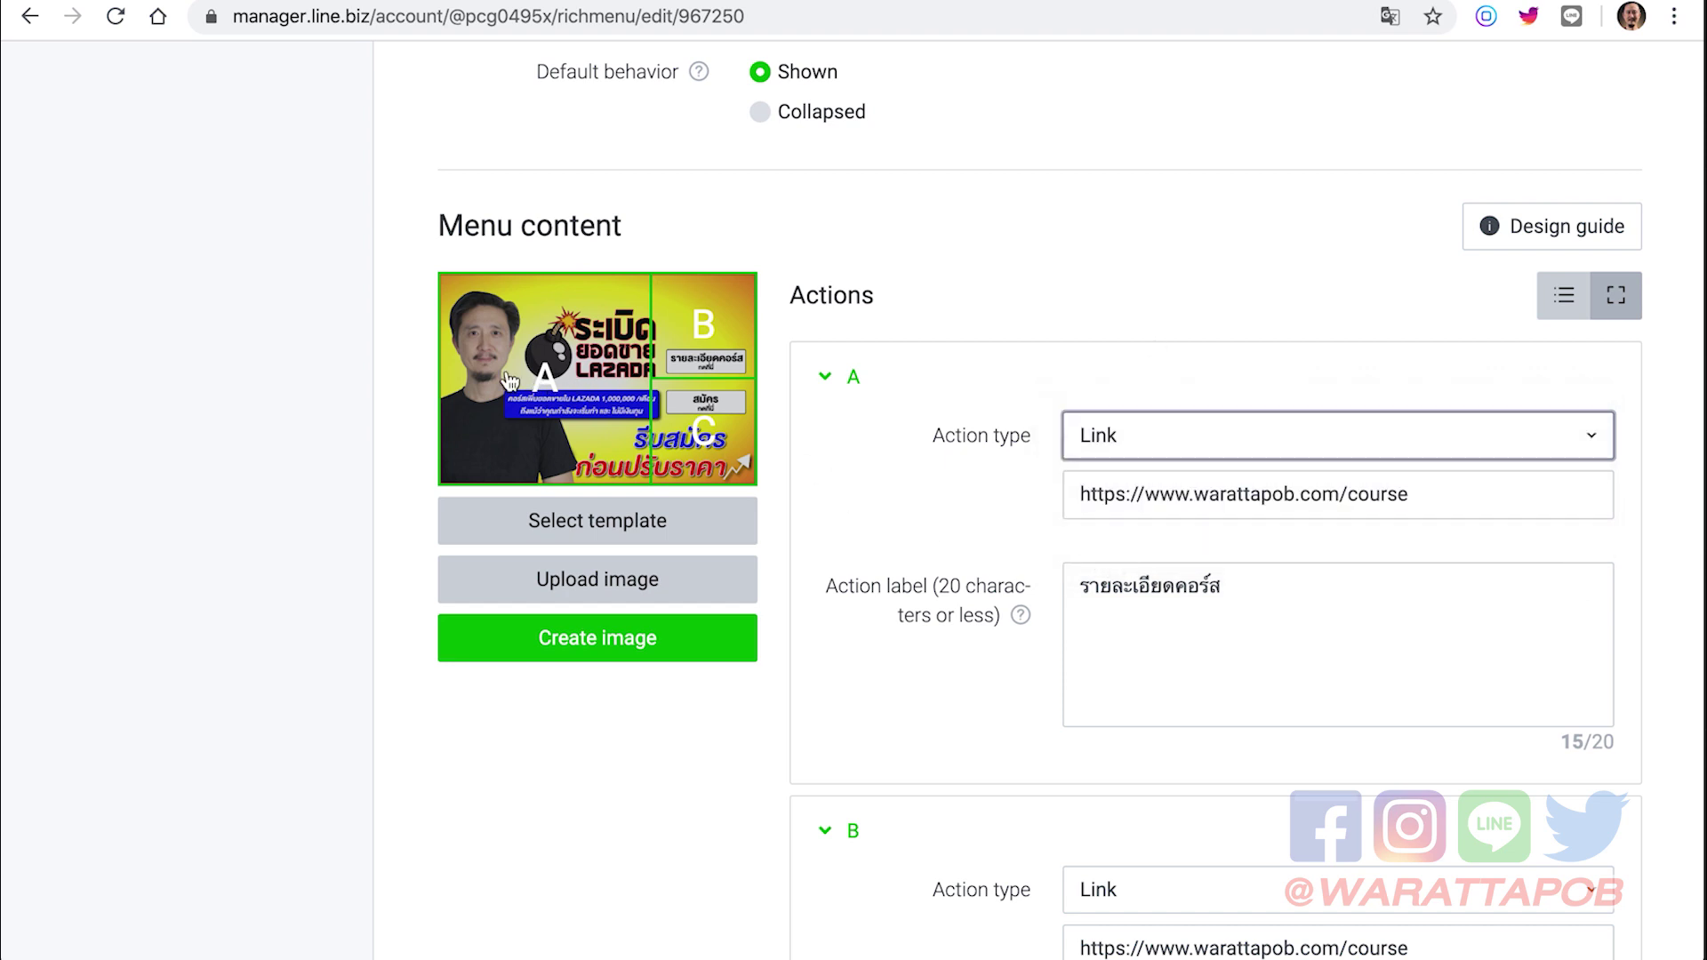
triple_click(1285, 493)
click(1433, 496)
double_click(1434, 497)
key(ctrl+a)
click(1273, 325)
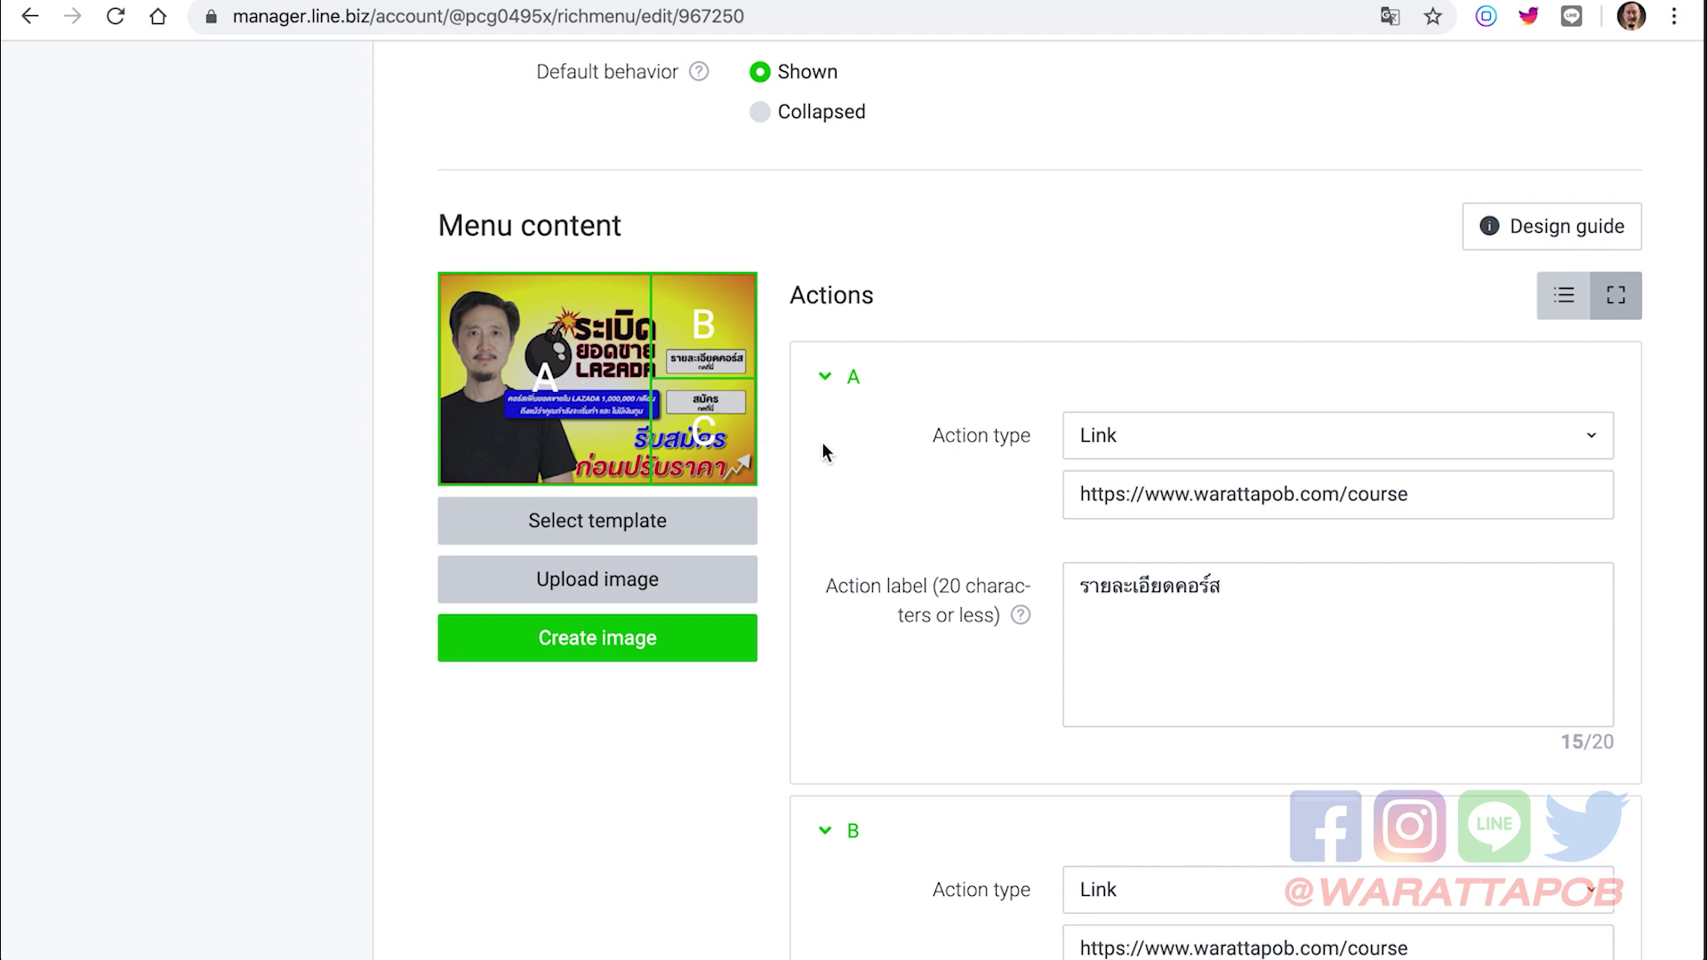
- Examine the action settings and link addresses of areas B and C, comparing them with the menu image
scroll(822, 451, down, 1)
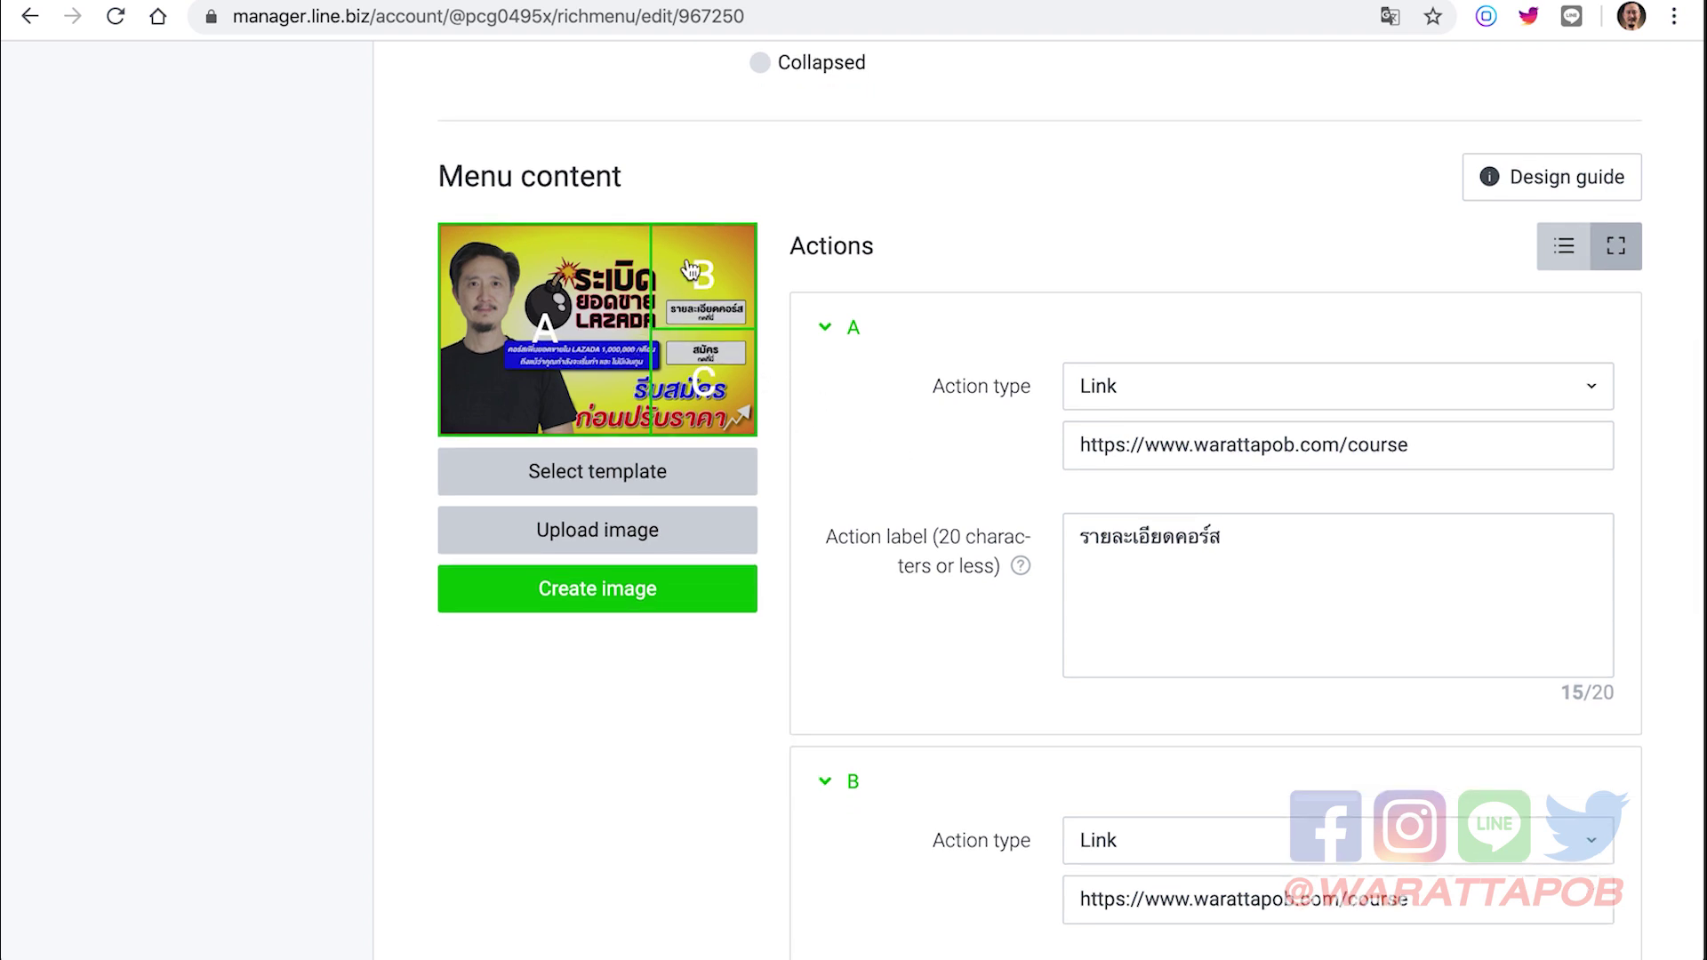
scroll(983, 522, down, 2)
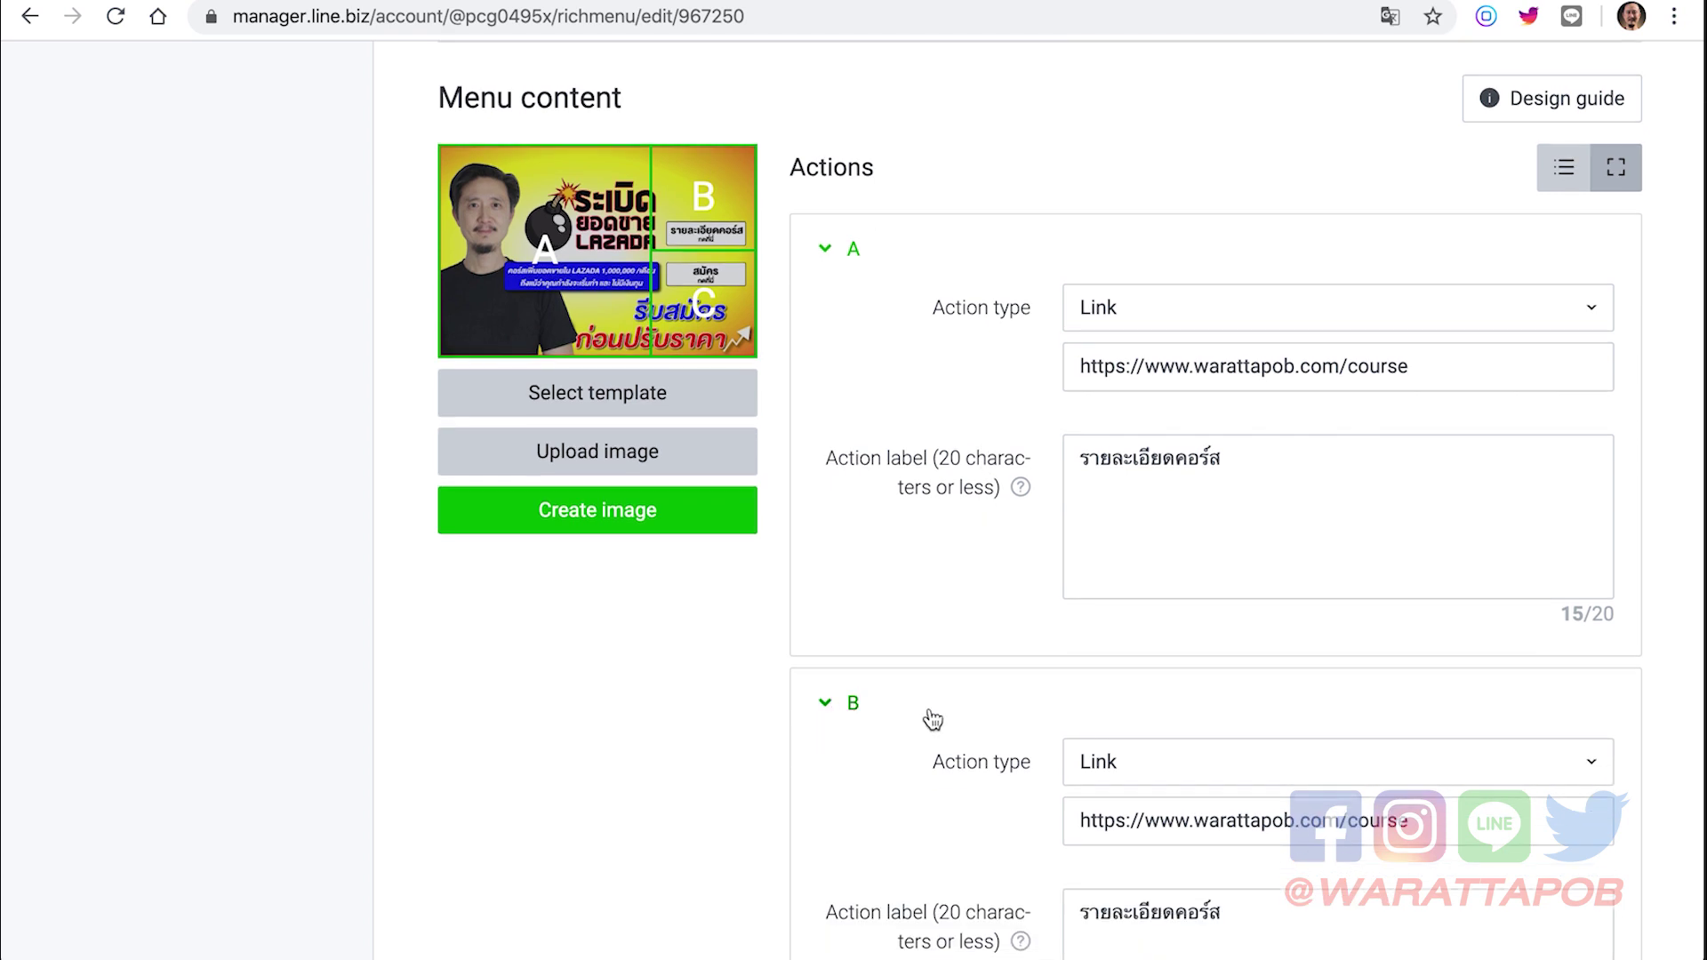
scroll(933, 719, down, 1)
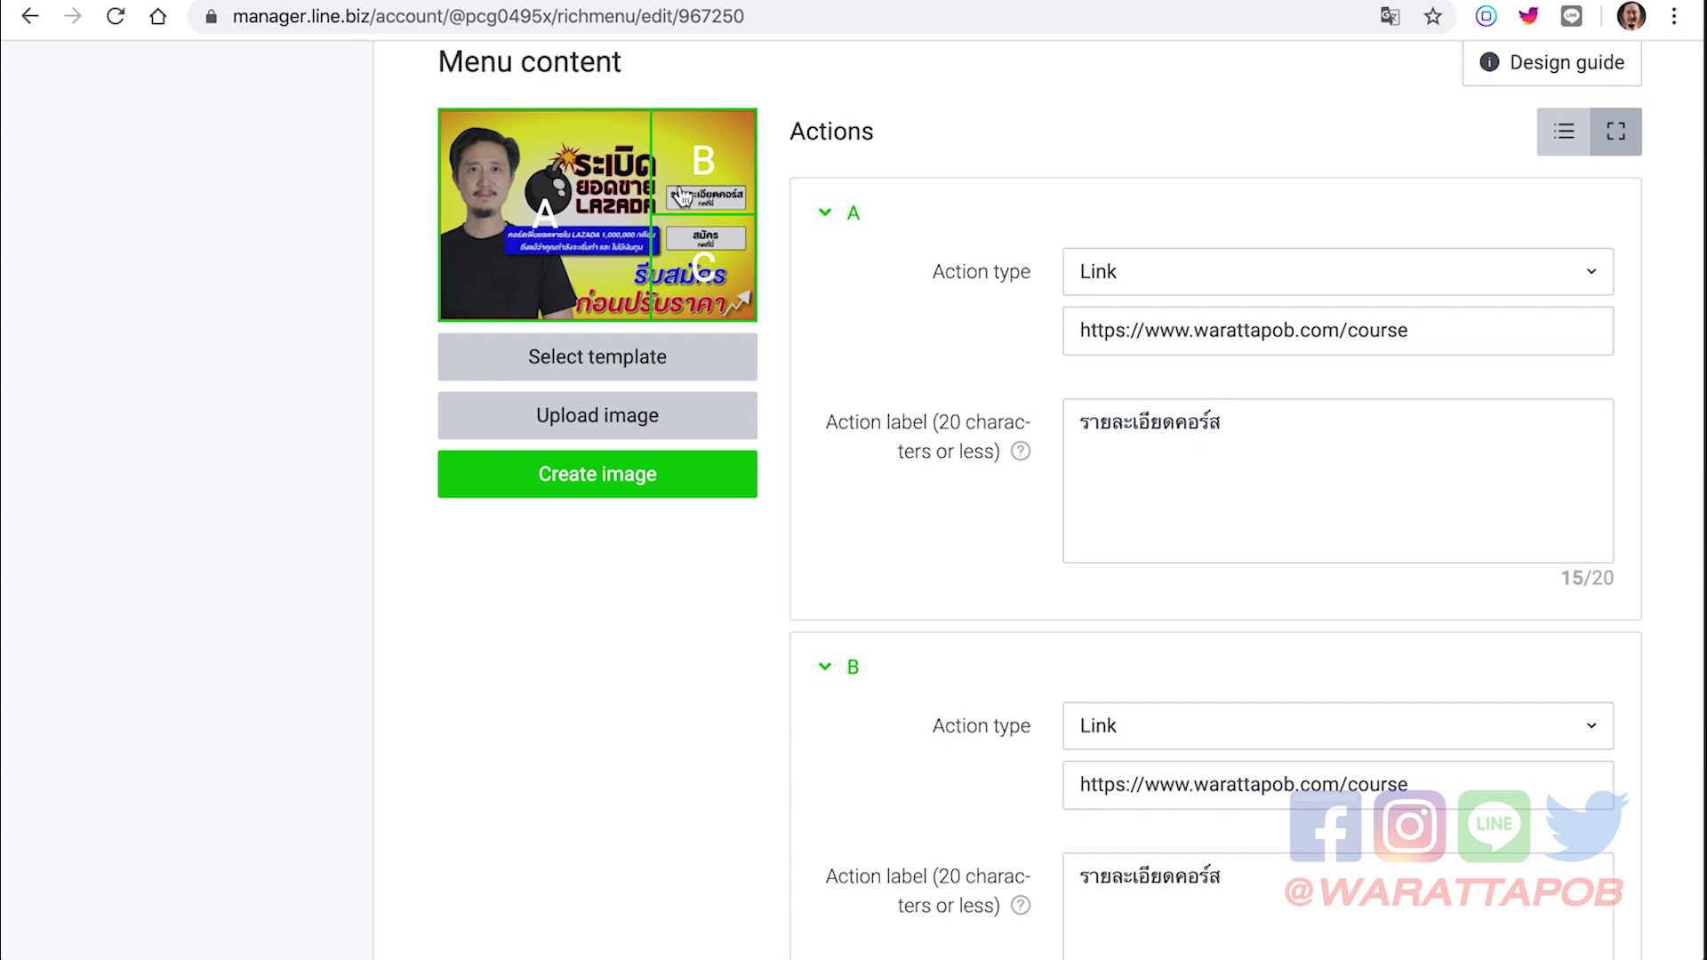
scroll(1004, 711, down, 1)
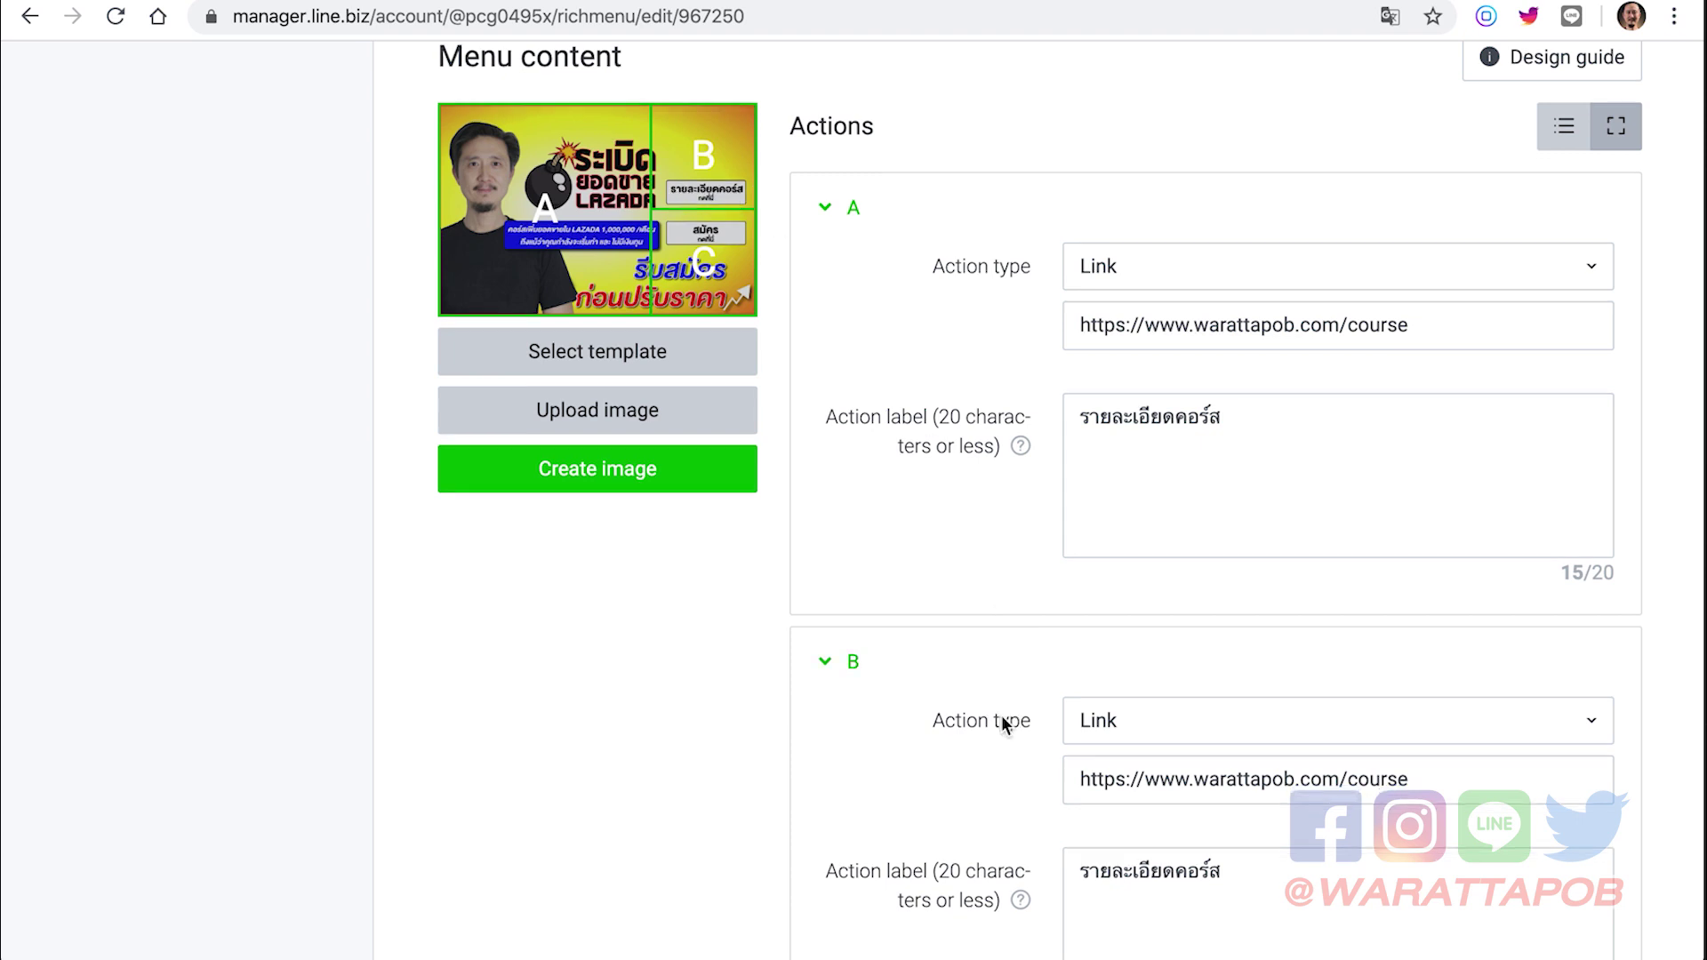
triple_click(1358, 776)
click(953, 544)
scroll(977, 578, down, 6)
click(1183, 687)
triple_click(1182, 687)
click(1252, 689)
triple_click(1252, 689)
scroll(907, 698, down, 2)
scroll(909, 698, up, 4)
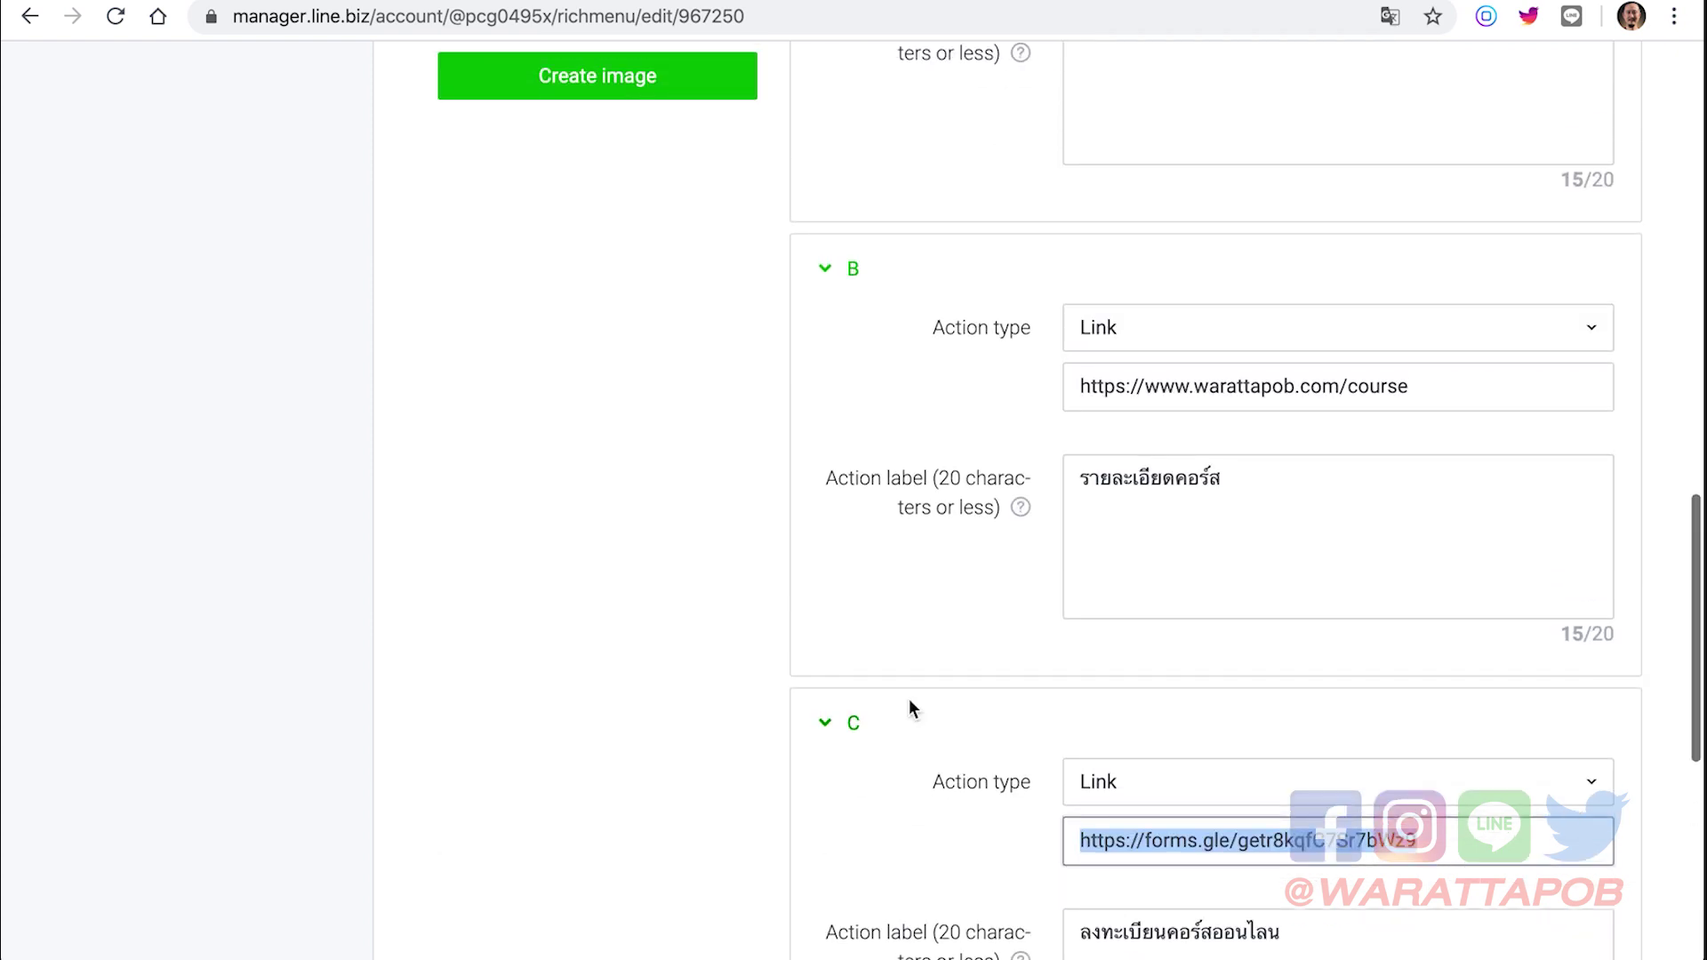
- Review the coupon and reward card action types for area A and locate the matching Coupons section of the account
scroll(908, 699, up, 9)
click(1587, 662)
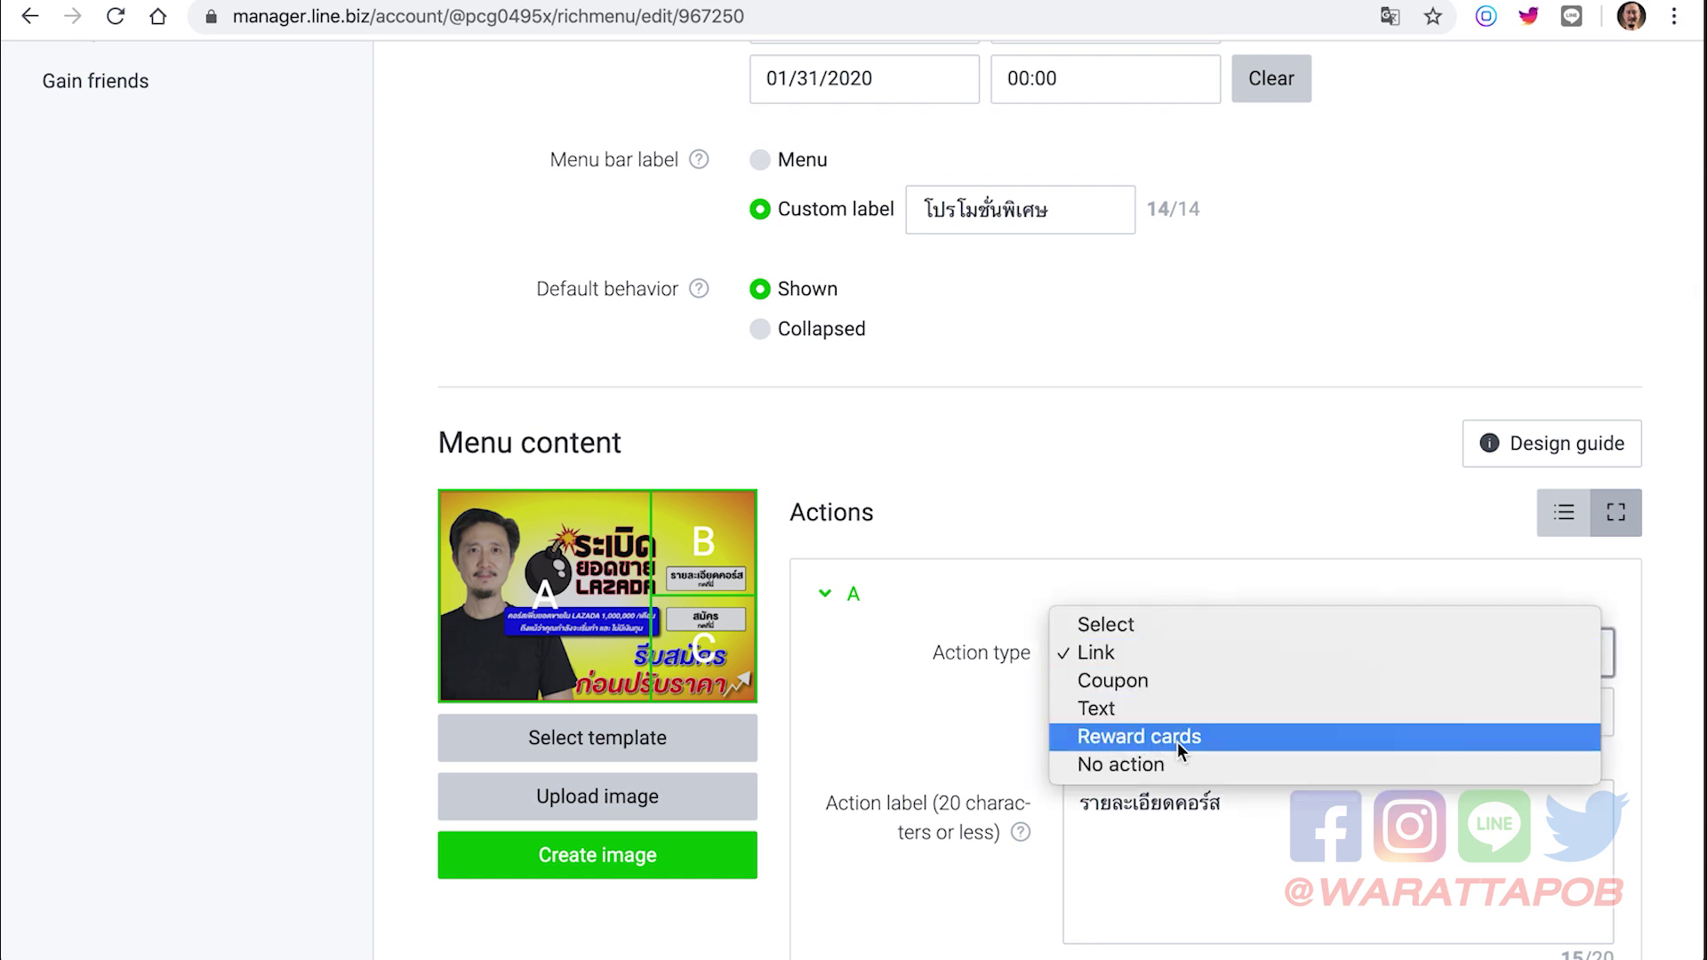
click(903, 499)
scroll(908, 503, up, 3)
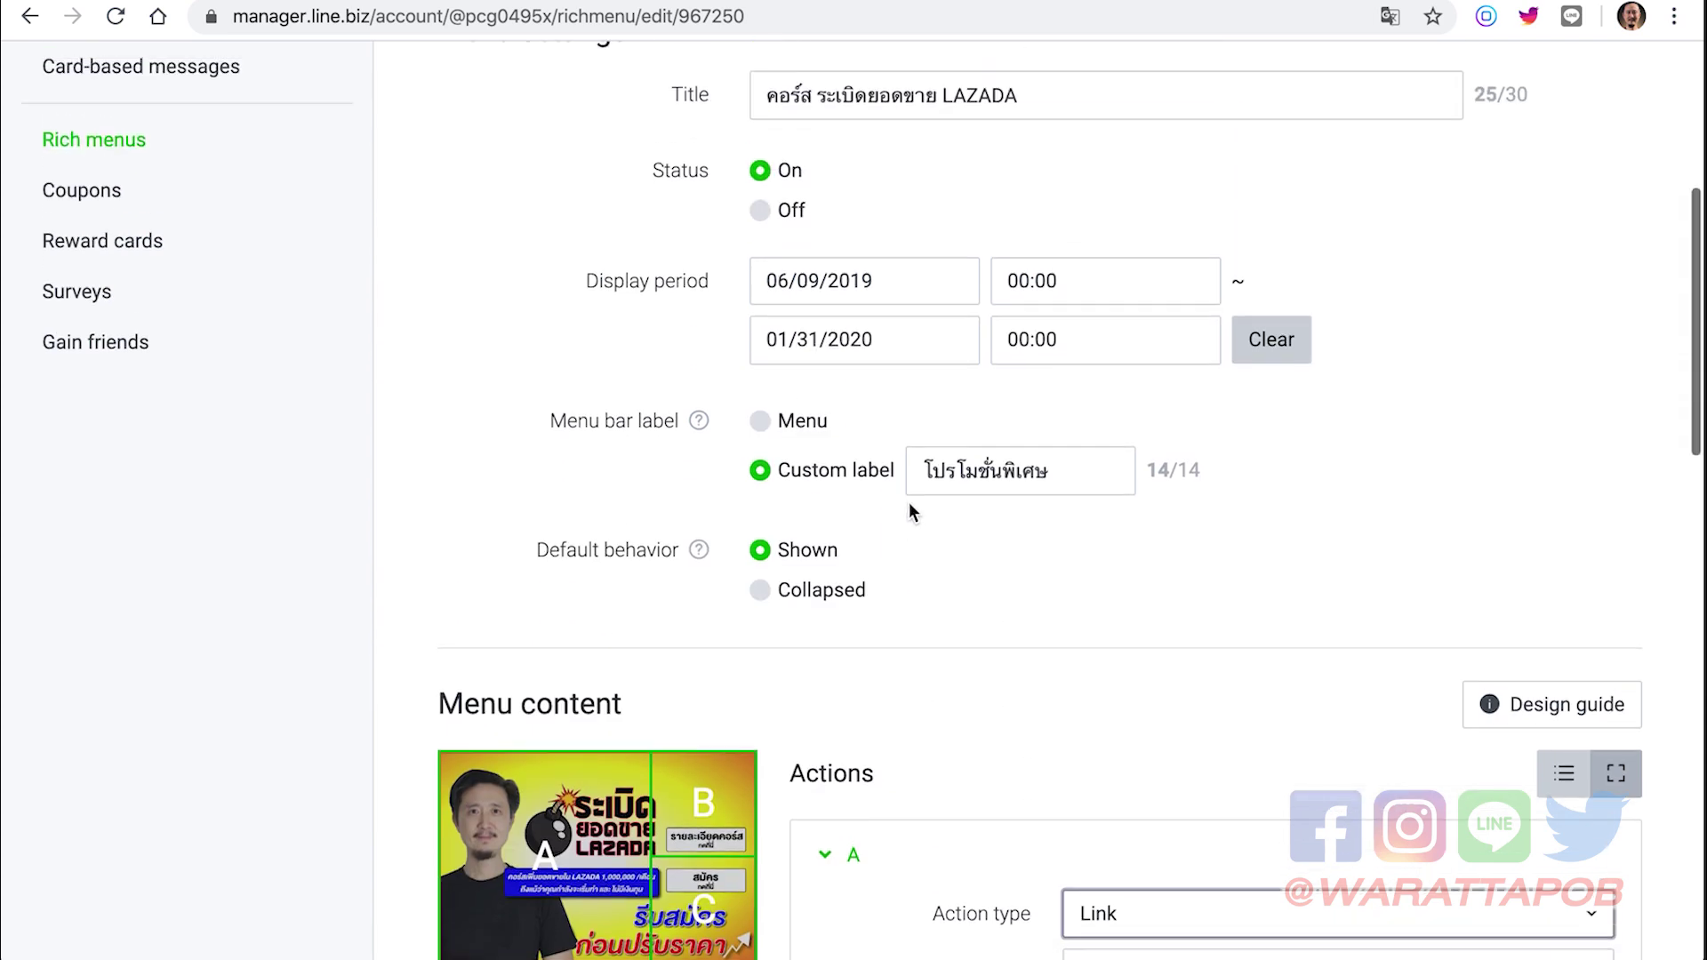
scroll(488, 362, up, 1)
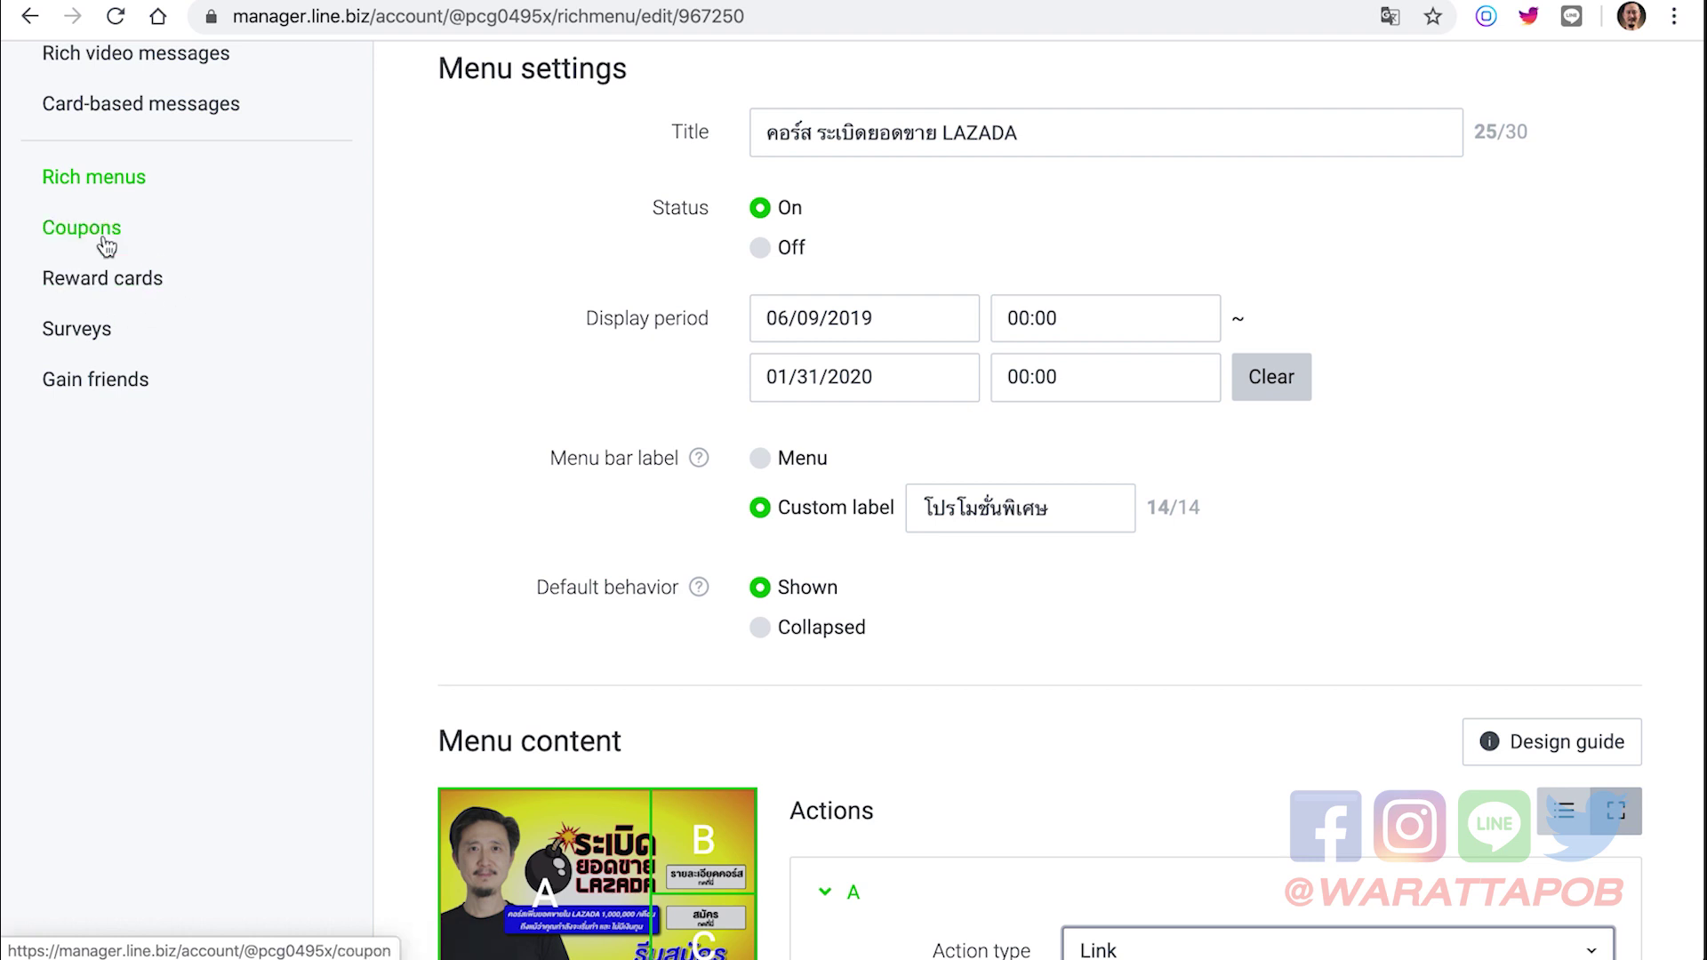
scroll(1074, 558, down, 2)
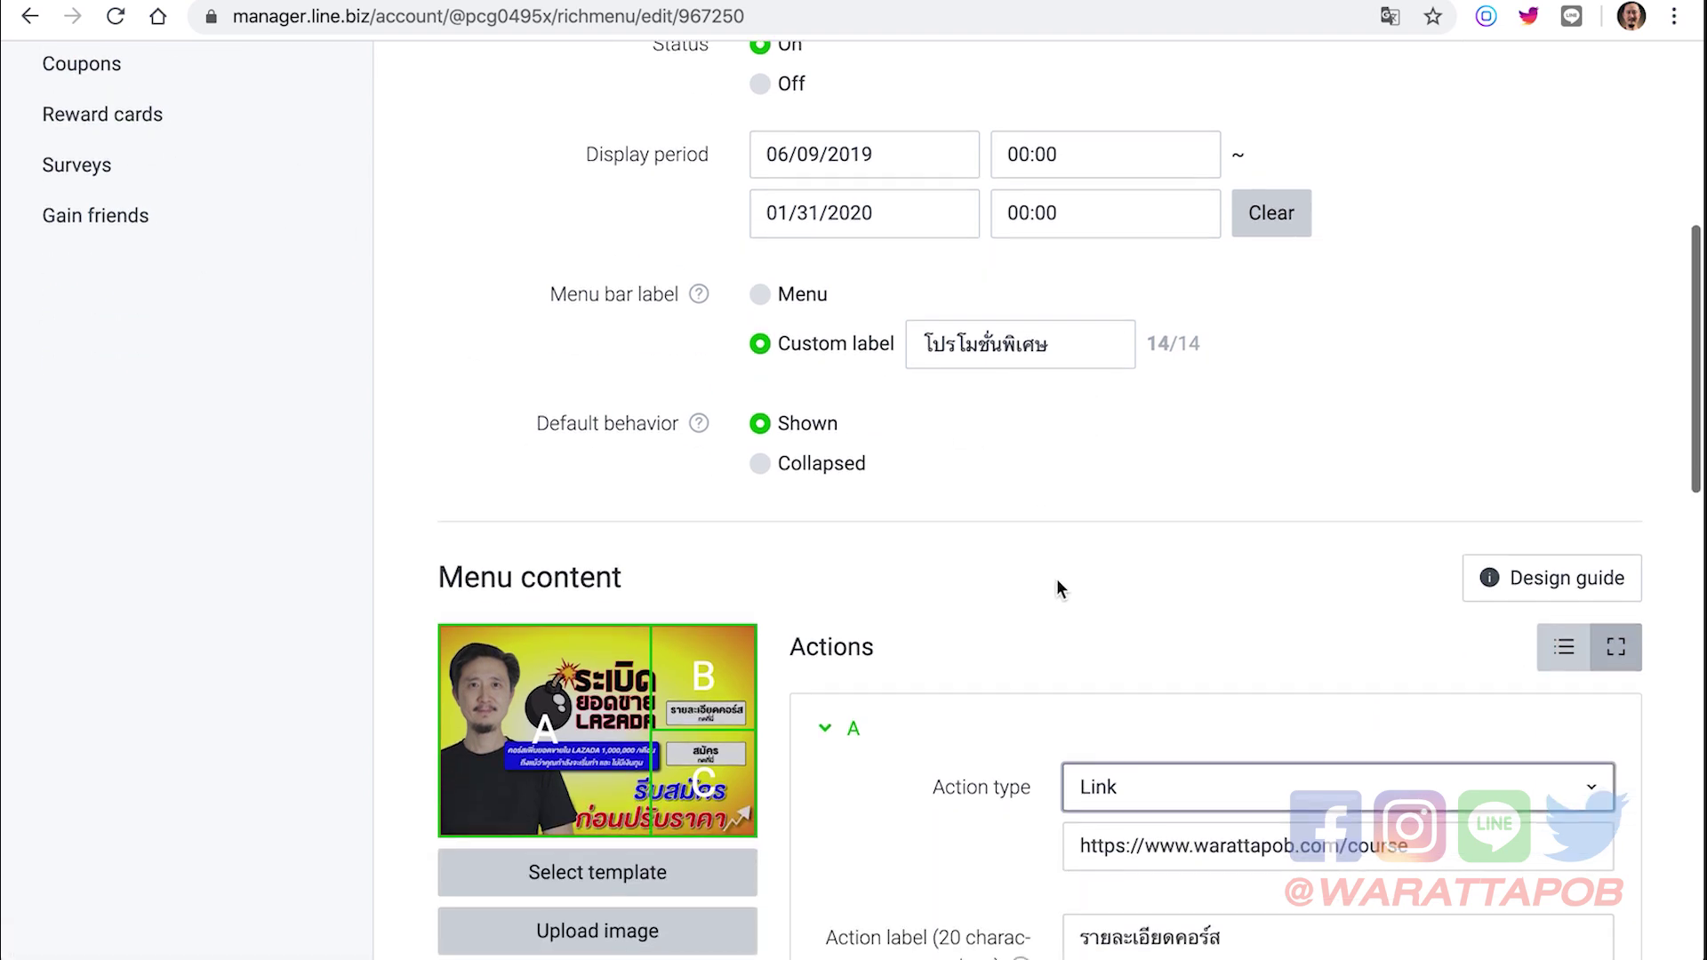
scroll(904, 697, down, 2)
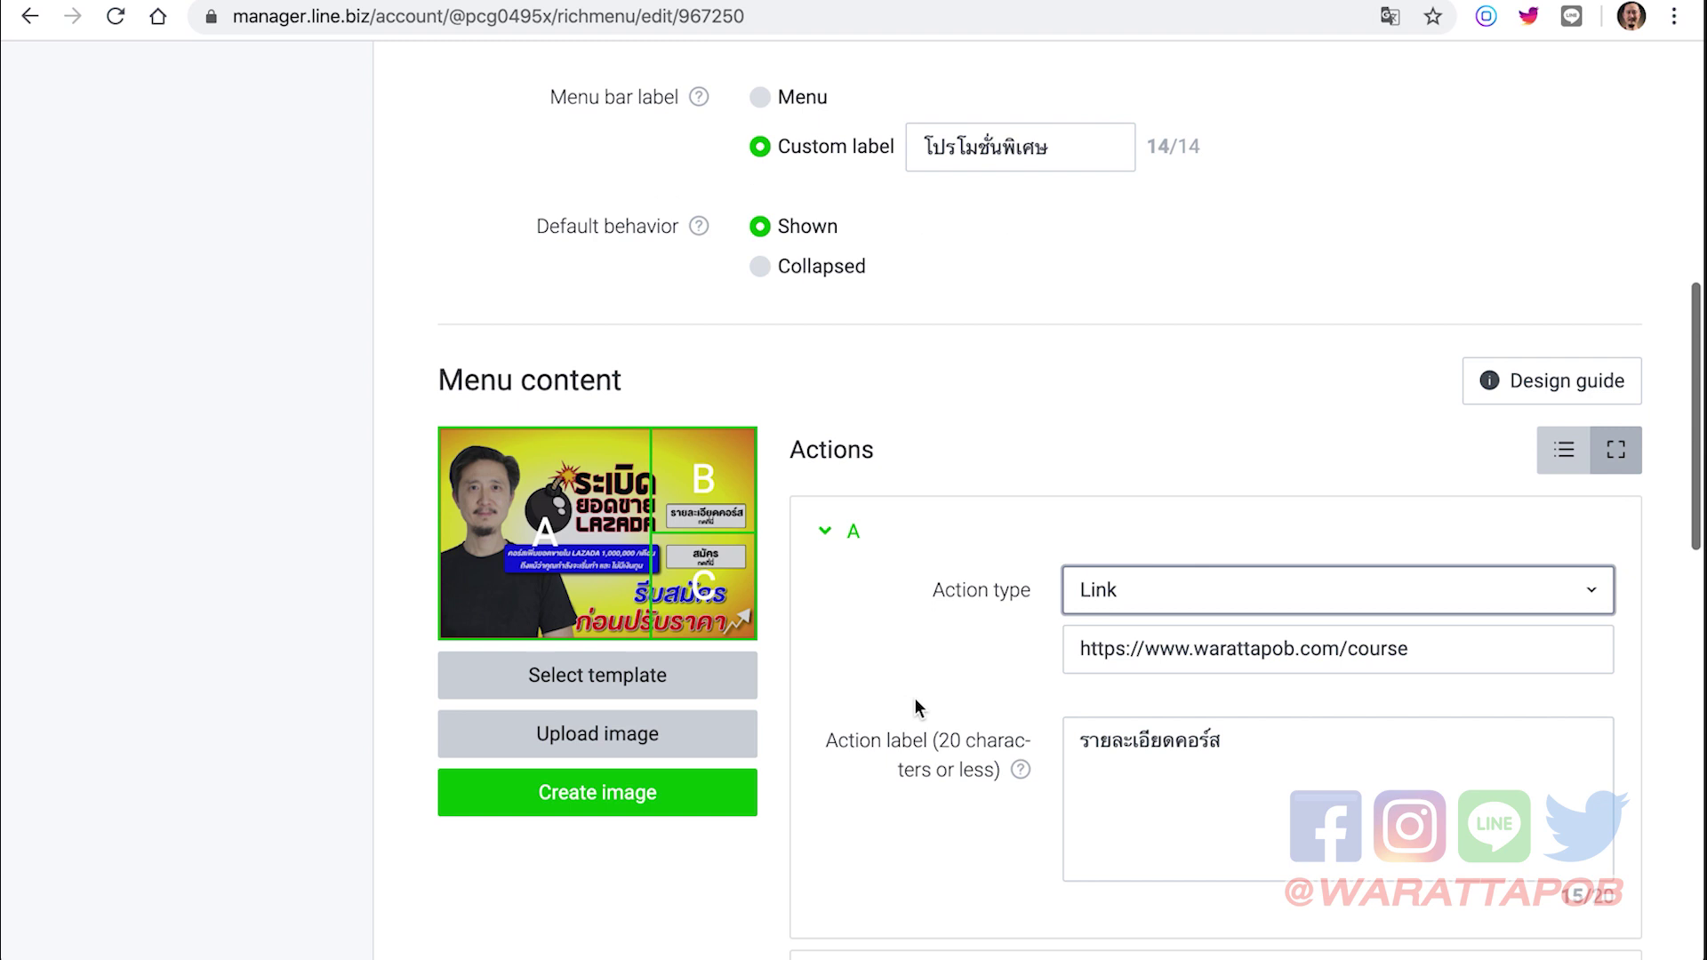
- Change area A's action type to Text, enter trial characters in its text field and clear them
click(1271, 600)
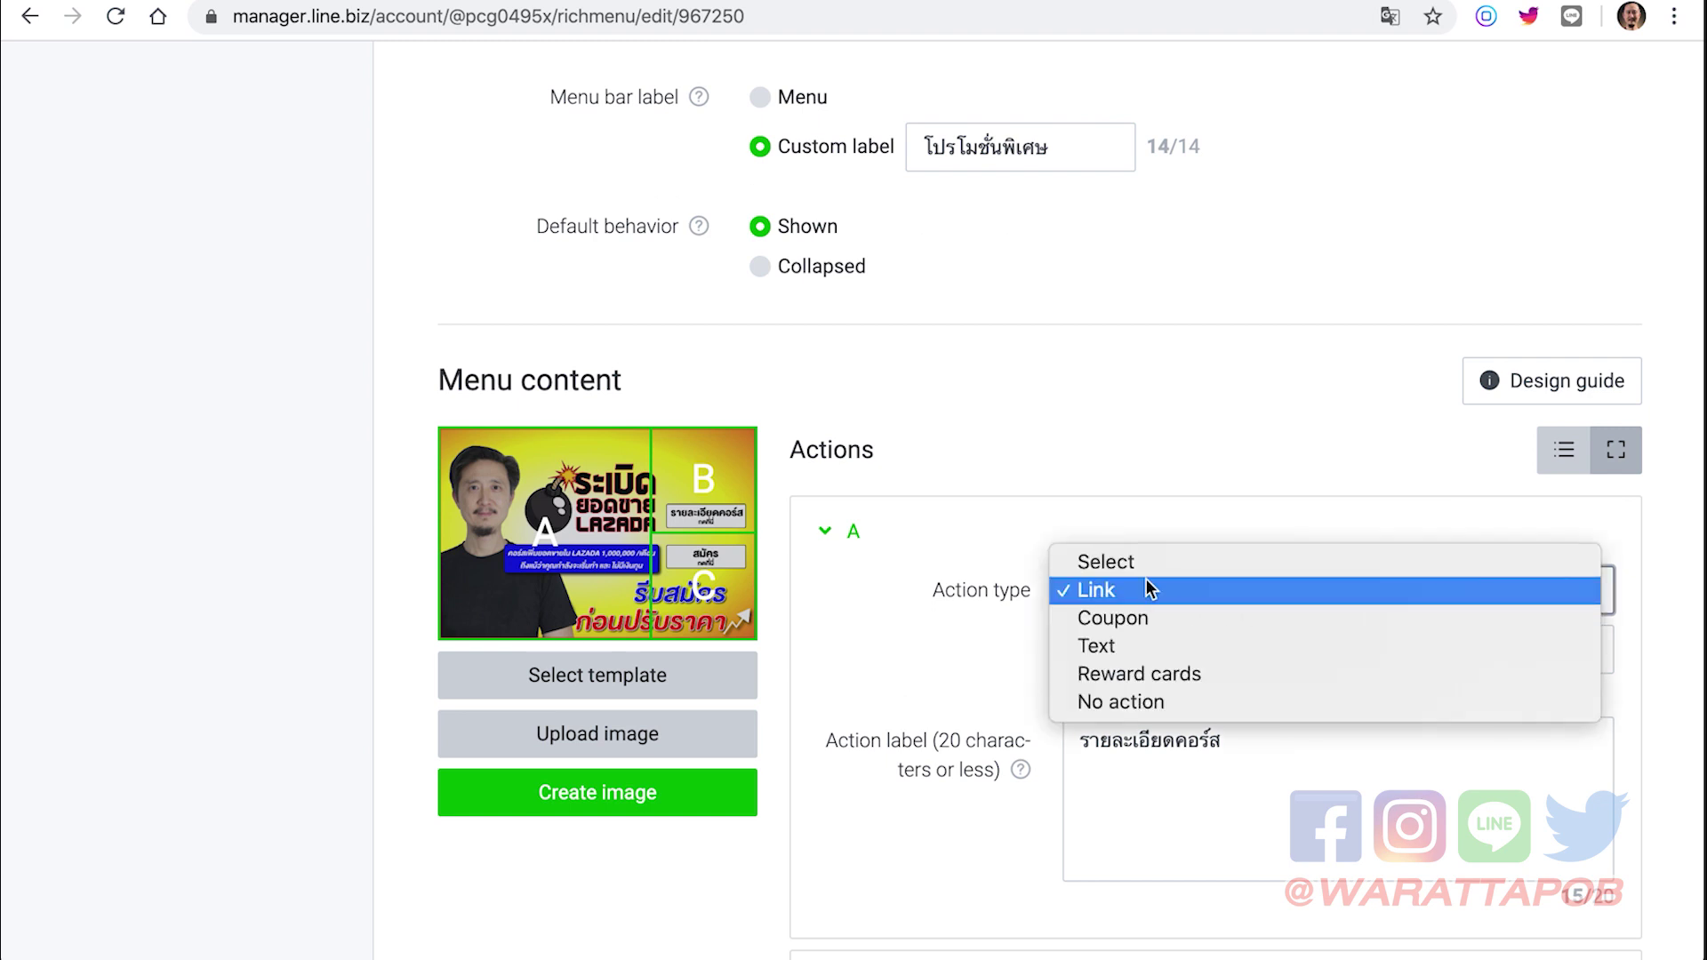
click(1139, 651)
click(1124, 703)
text(kljkjkljkjlkj)
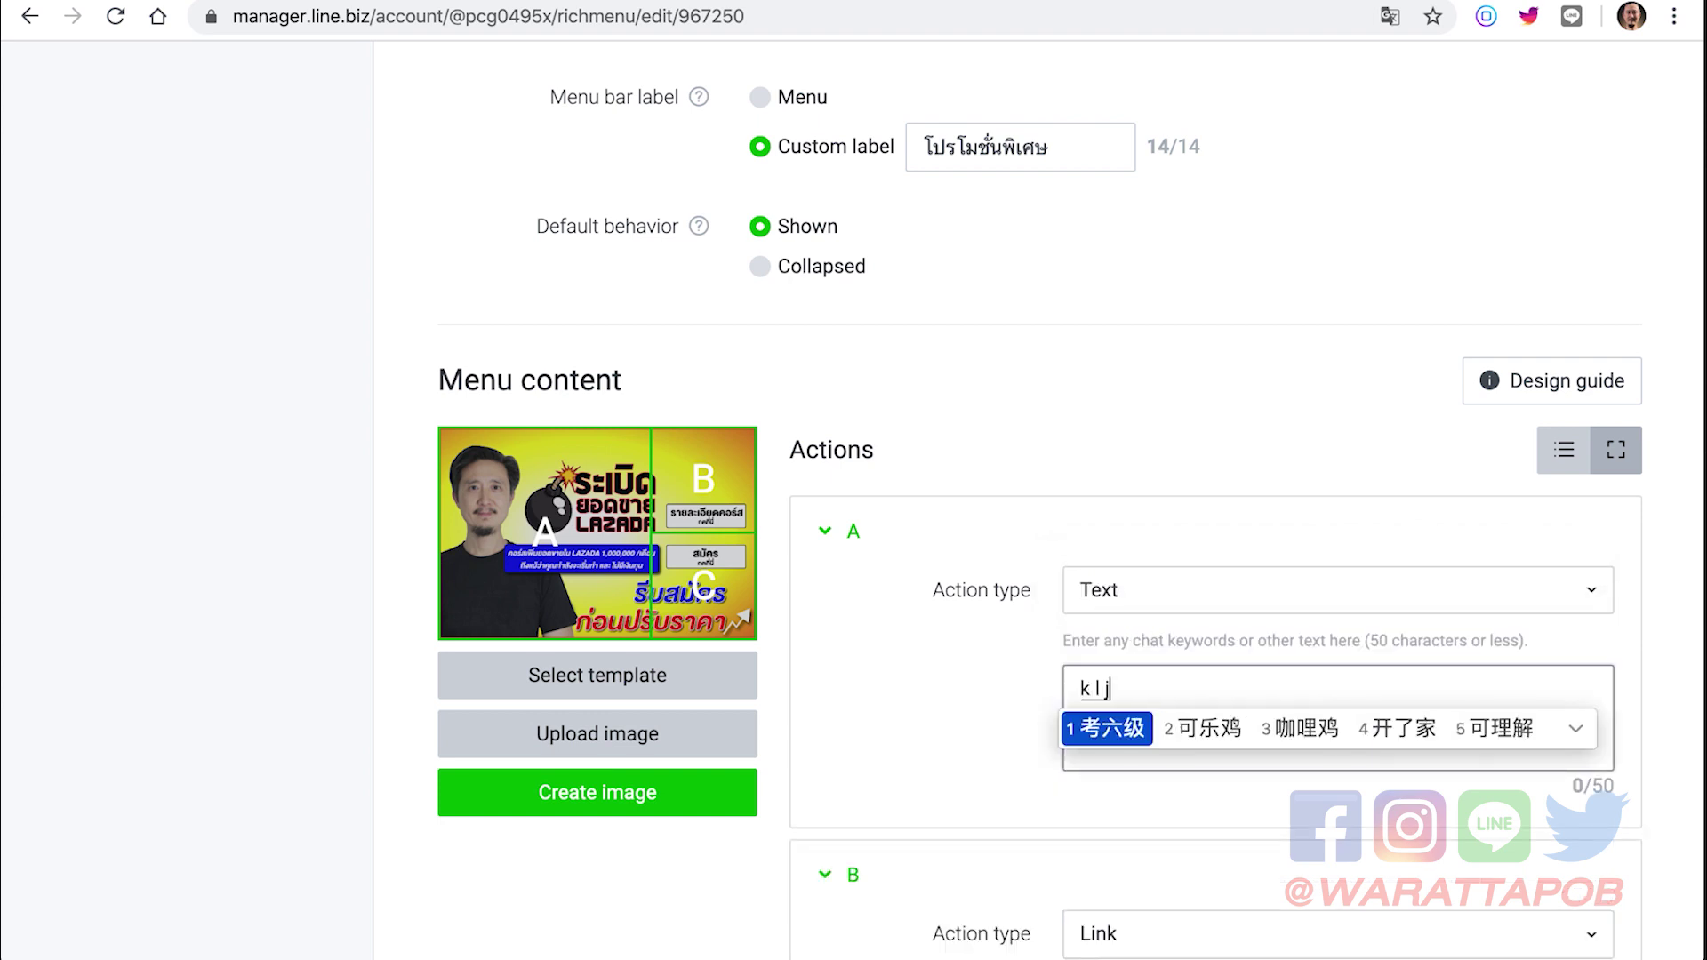
key(BackSpace)
key(BackSpace)
key(BackSpace)
key(BackSpace)
key(BackSpace)
key(BackSpace)
key(BackSpace)
key(BackSpace)
key(BackSpace)
key(BackSpace)
key(BackSpace)
key(BackSpace)
key(BackSpace)
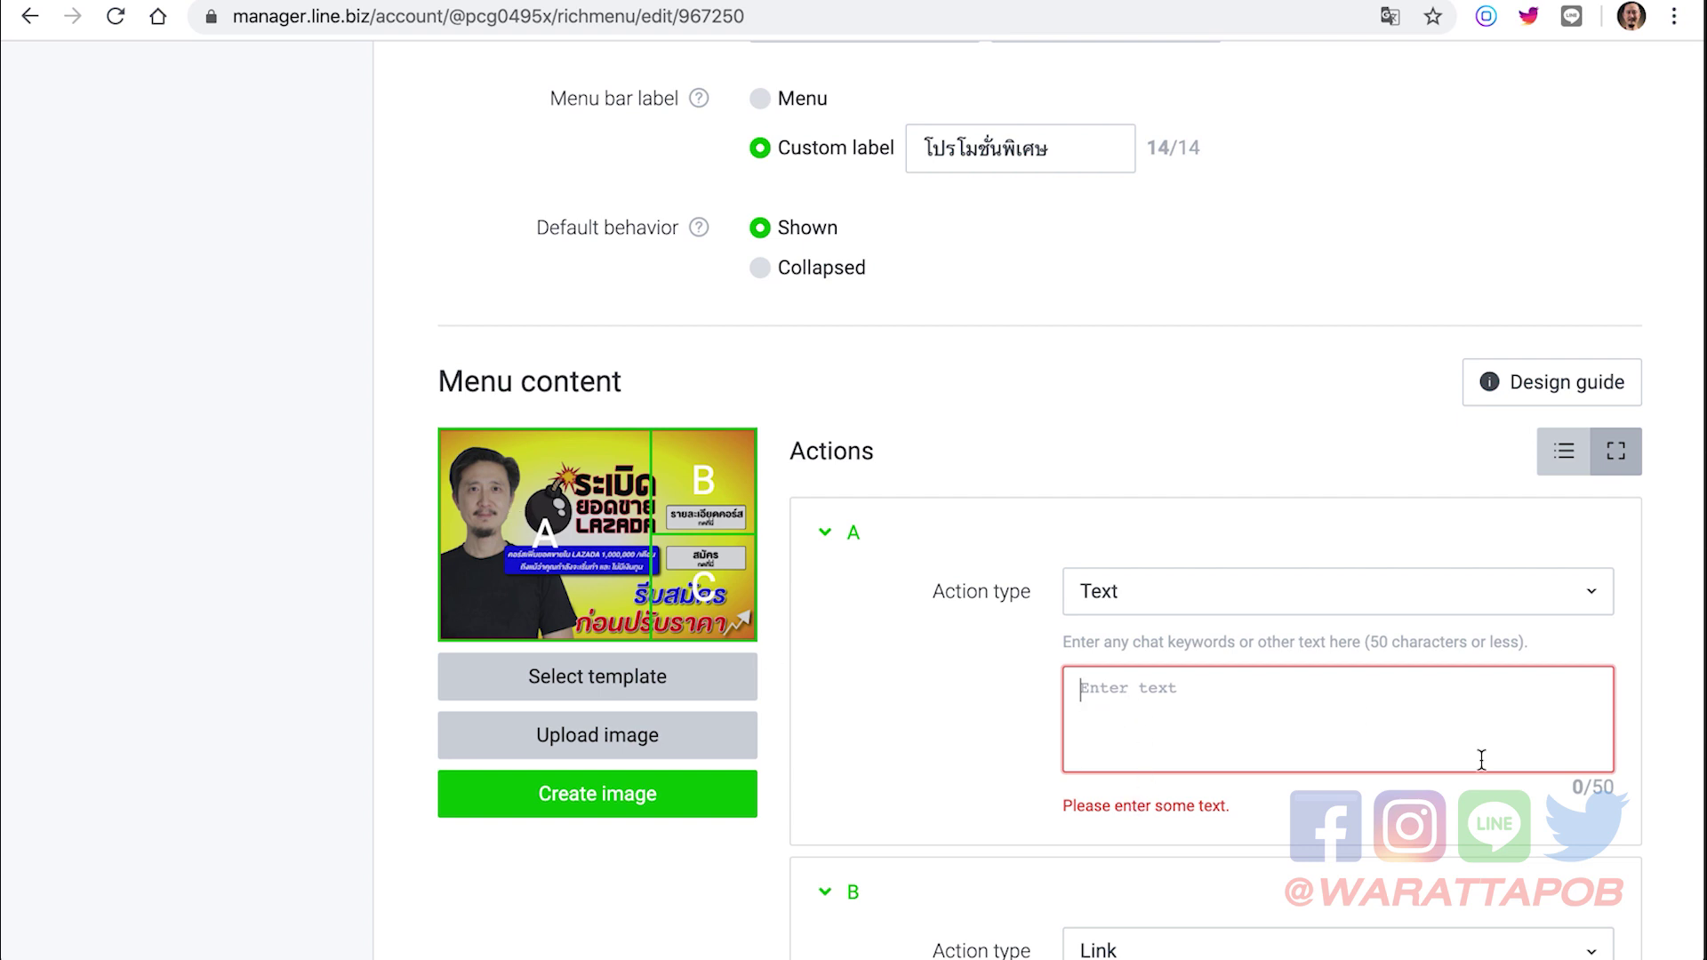
- Enter 1 as area A's action text, delete it, and examine the text field's character limit
click(1613, 788)
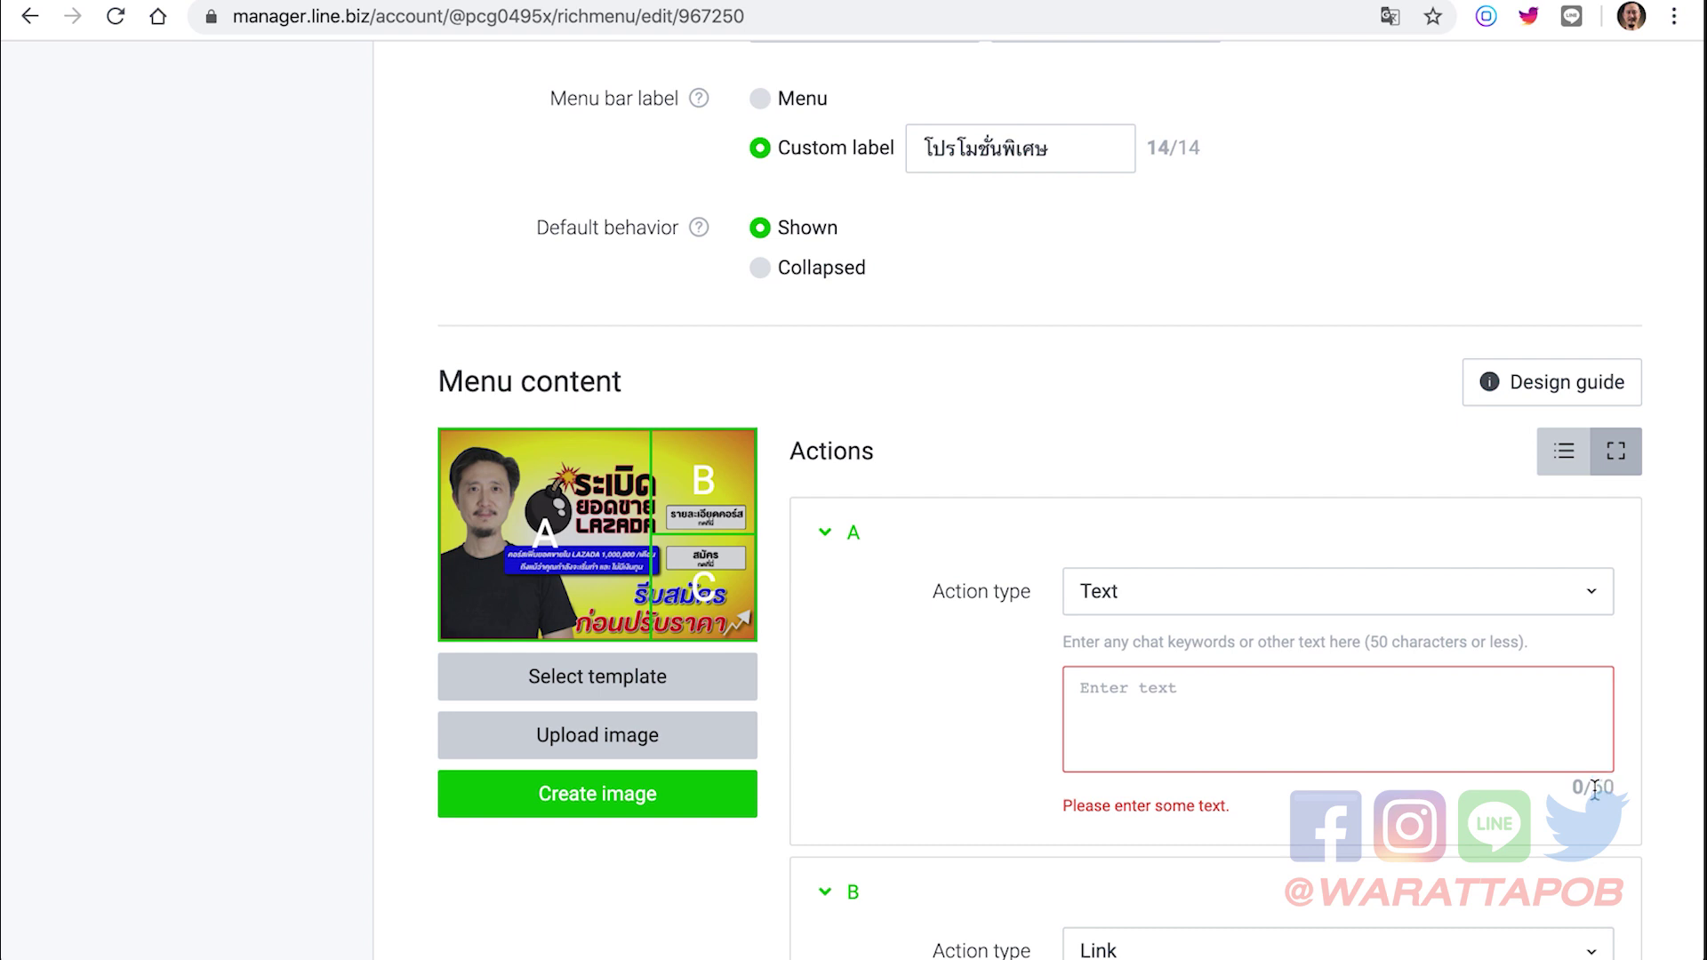
drag(1603, 787, 1064, 697)
click(1092, 695)
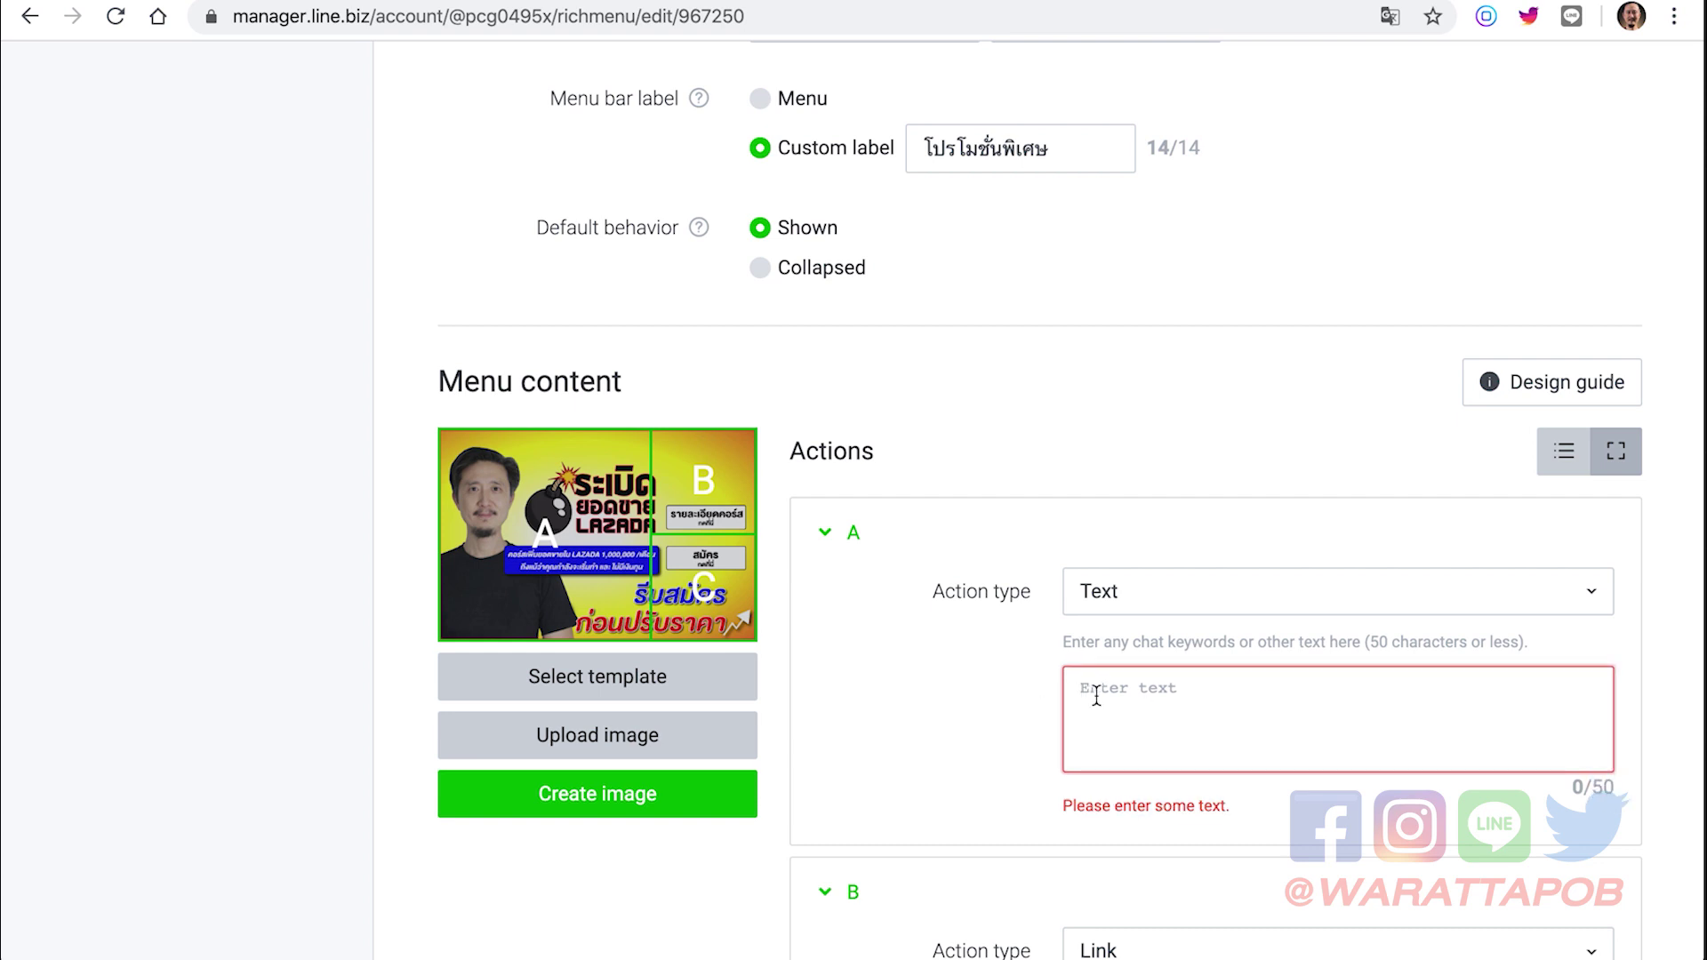
text(1)
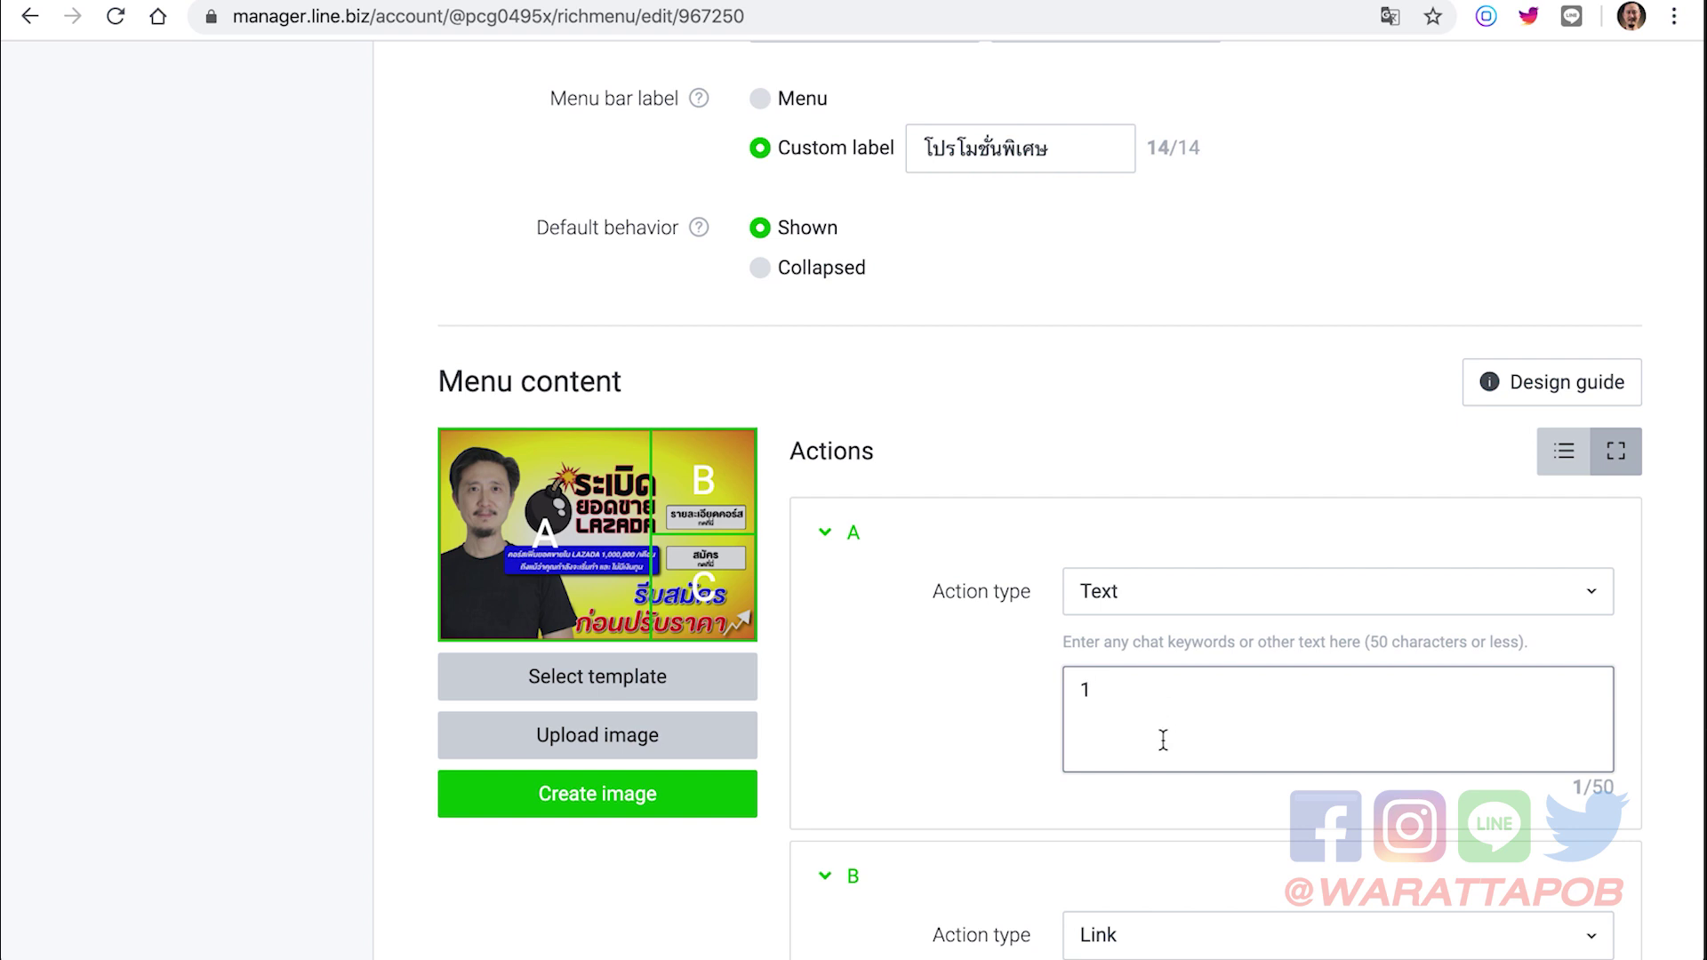
drag(1109, 713, 1062, 705)
key(BackSpace)
drag(1597, 788, 1611, 785)
click(1607, 798)
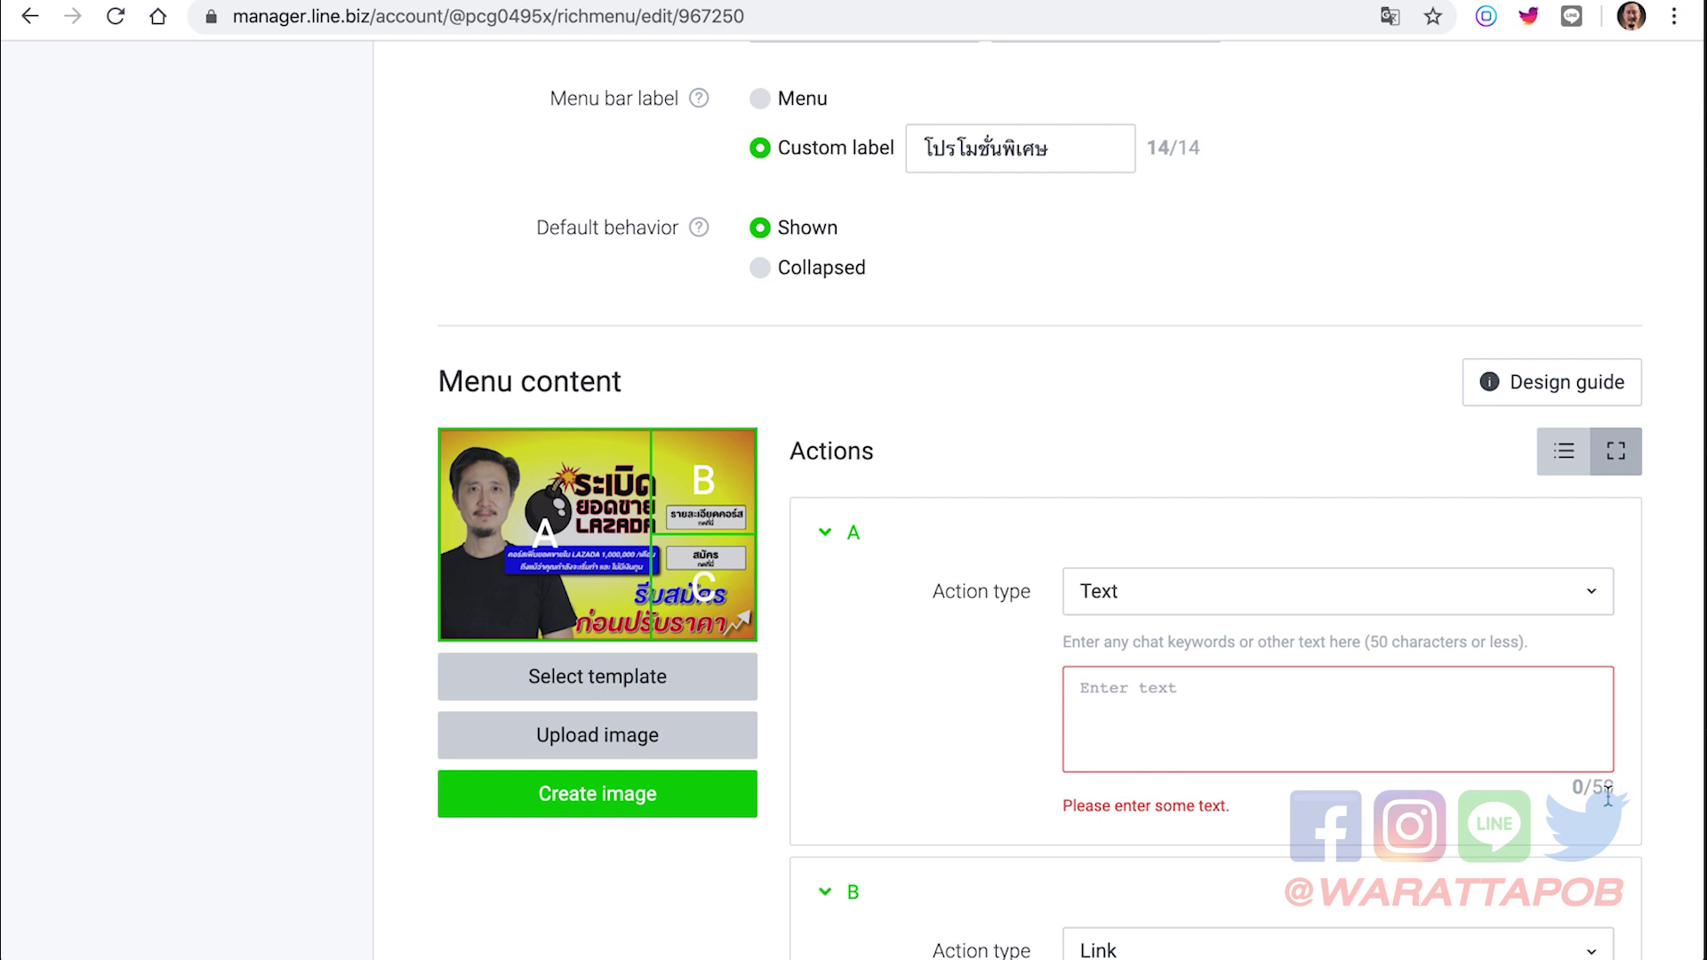
click(1632, 786)
click(1094, 693)
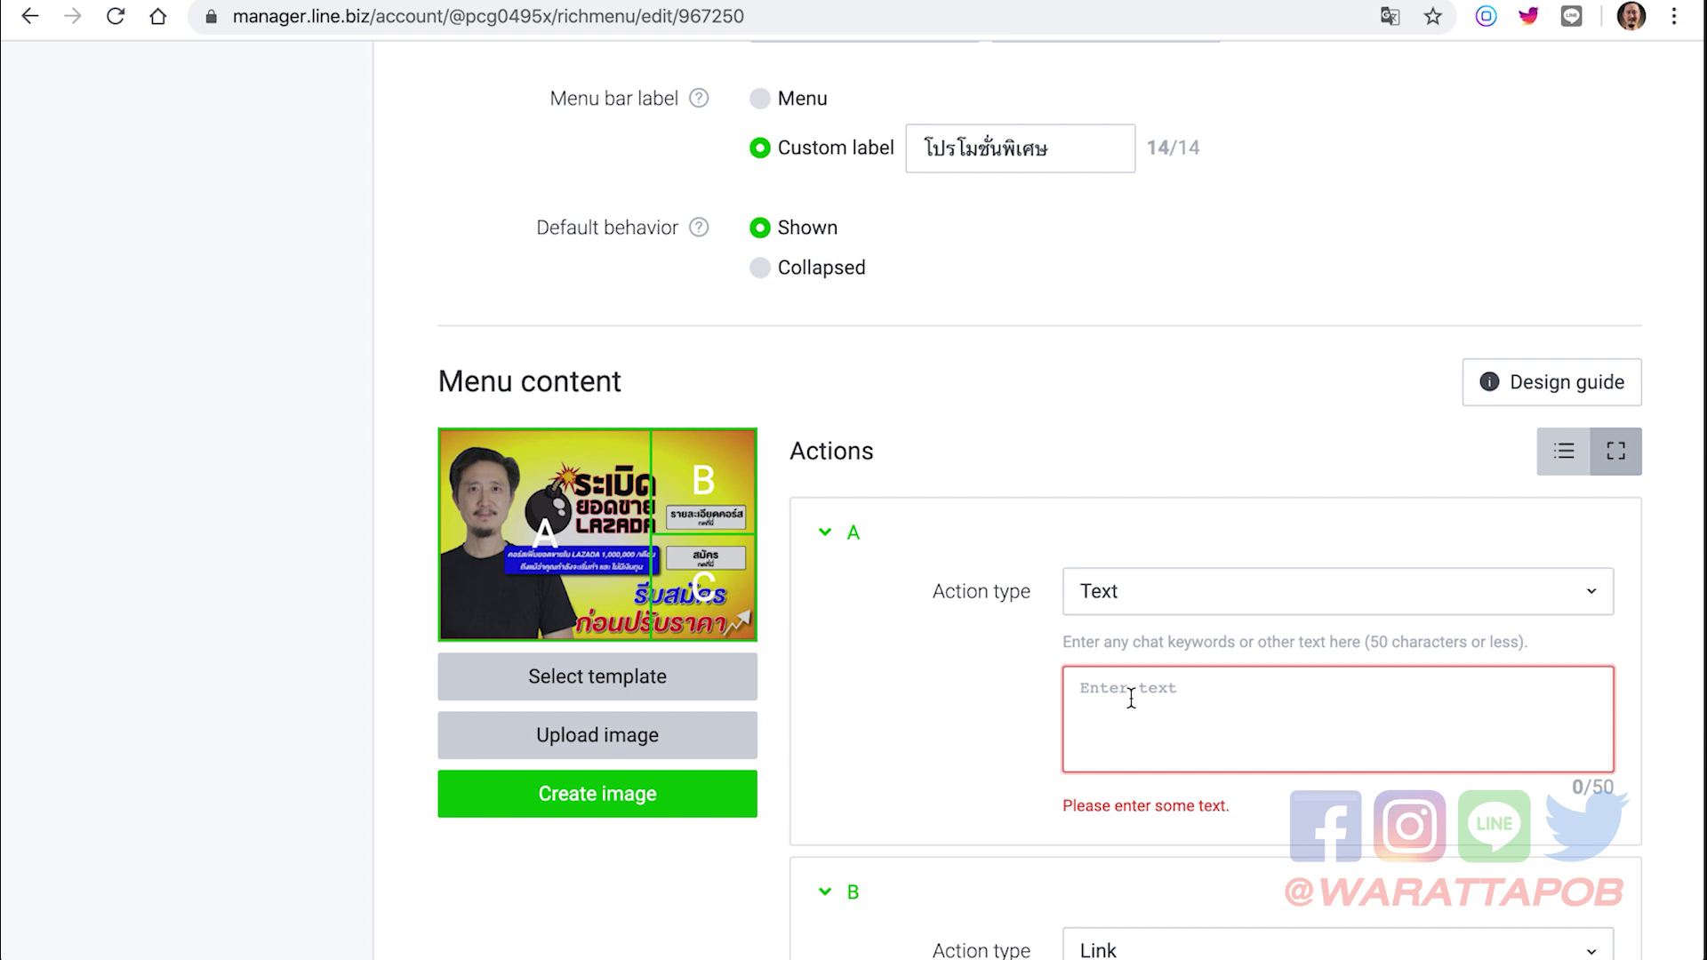
- Set area A's action type back to Link
key(ctrl+Up)
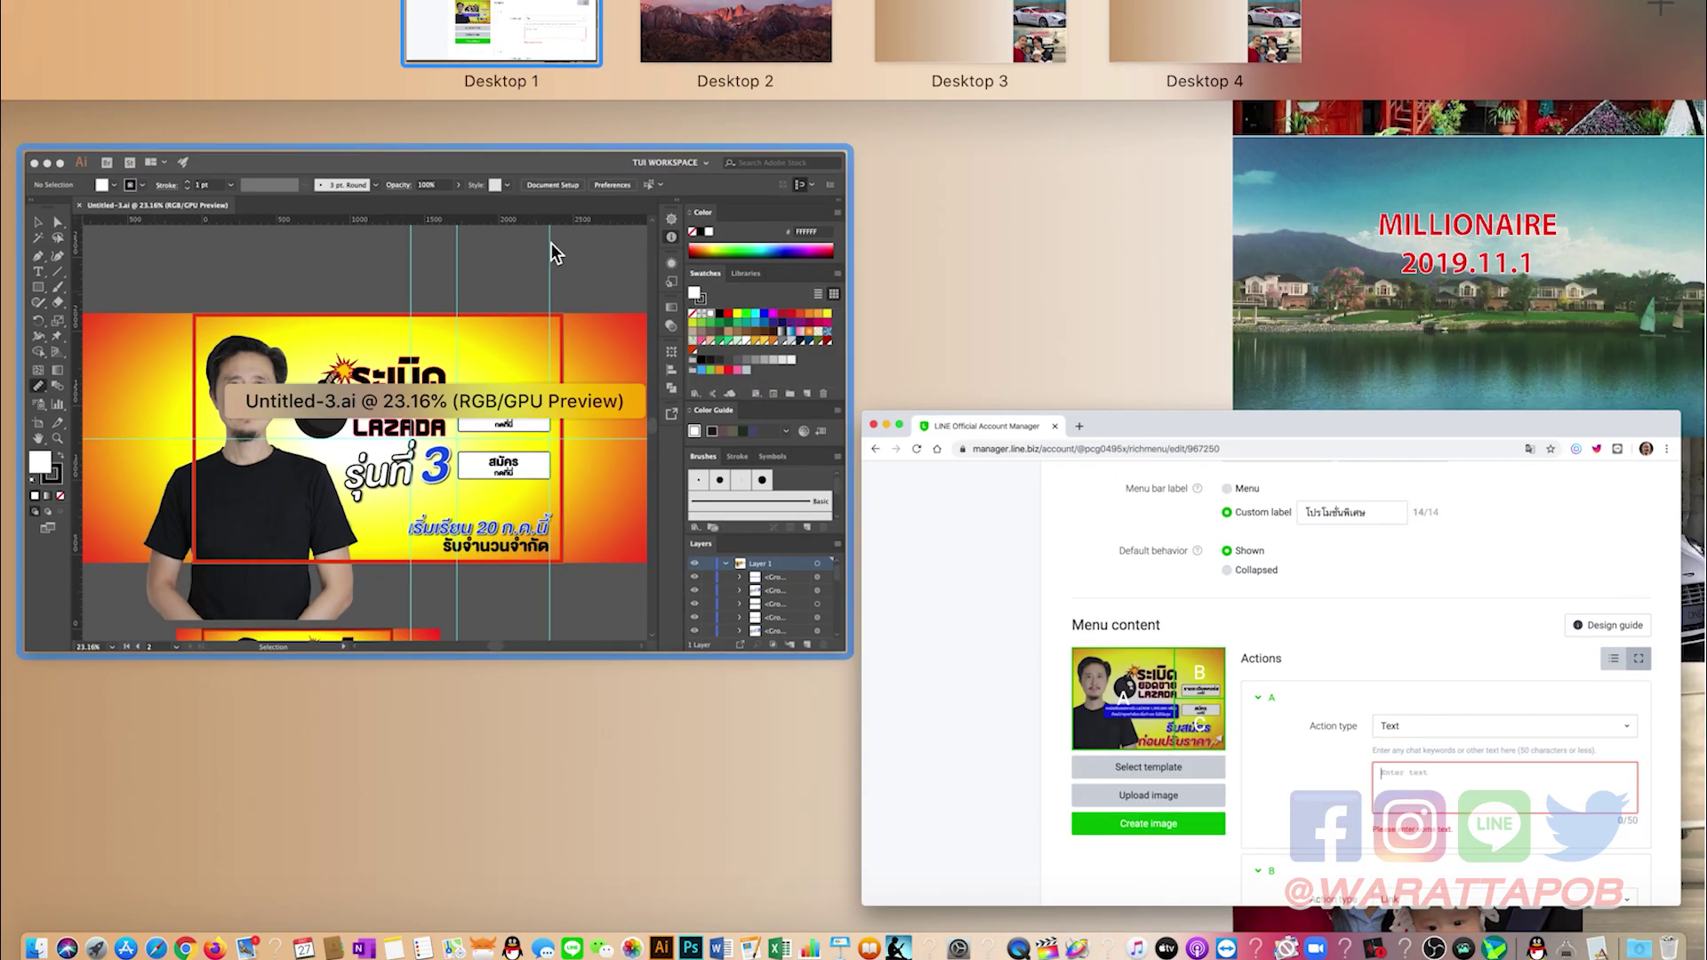
click(1161, 516)
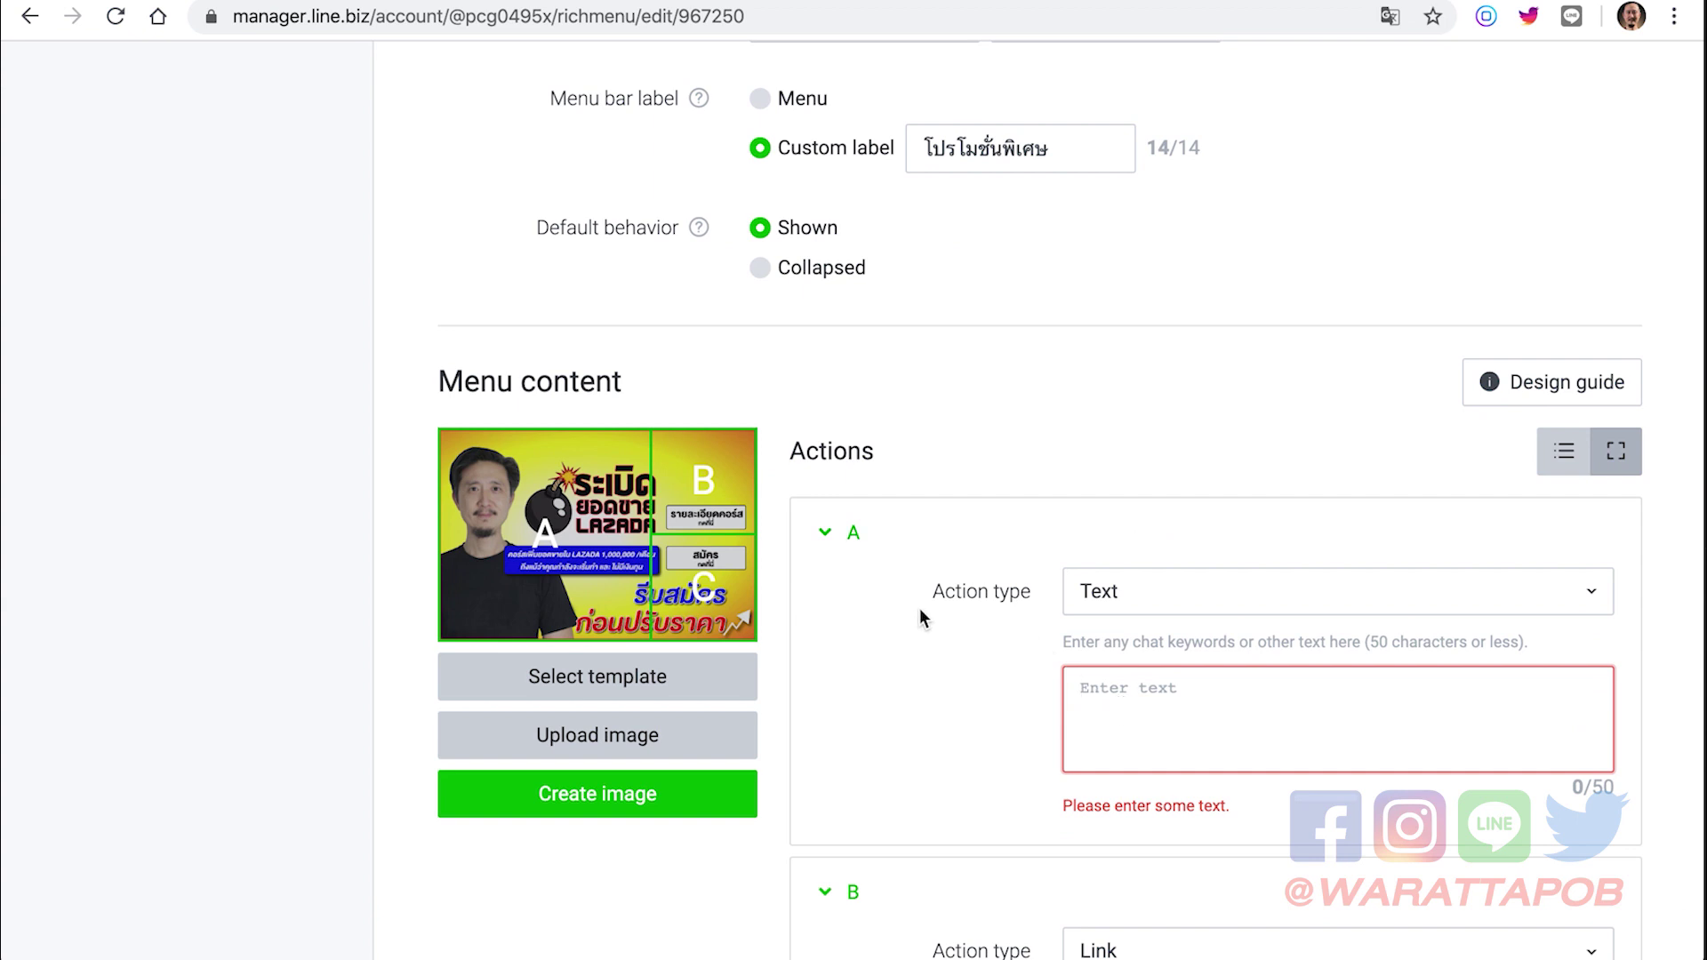
click(1148, 592)
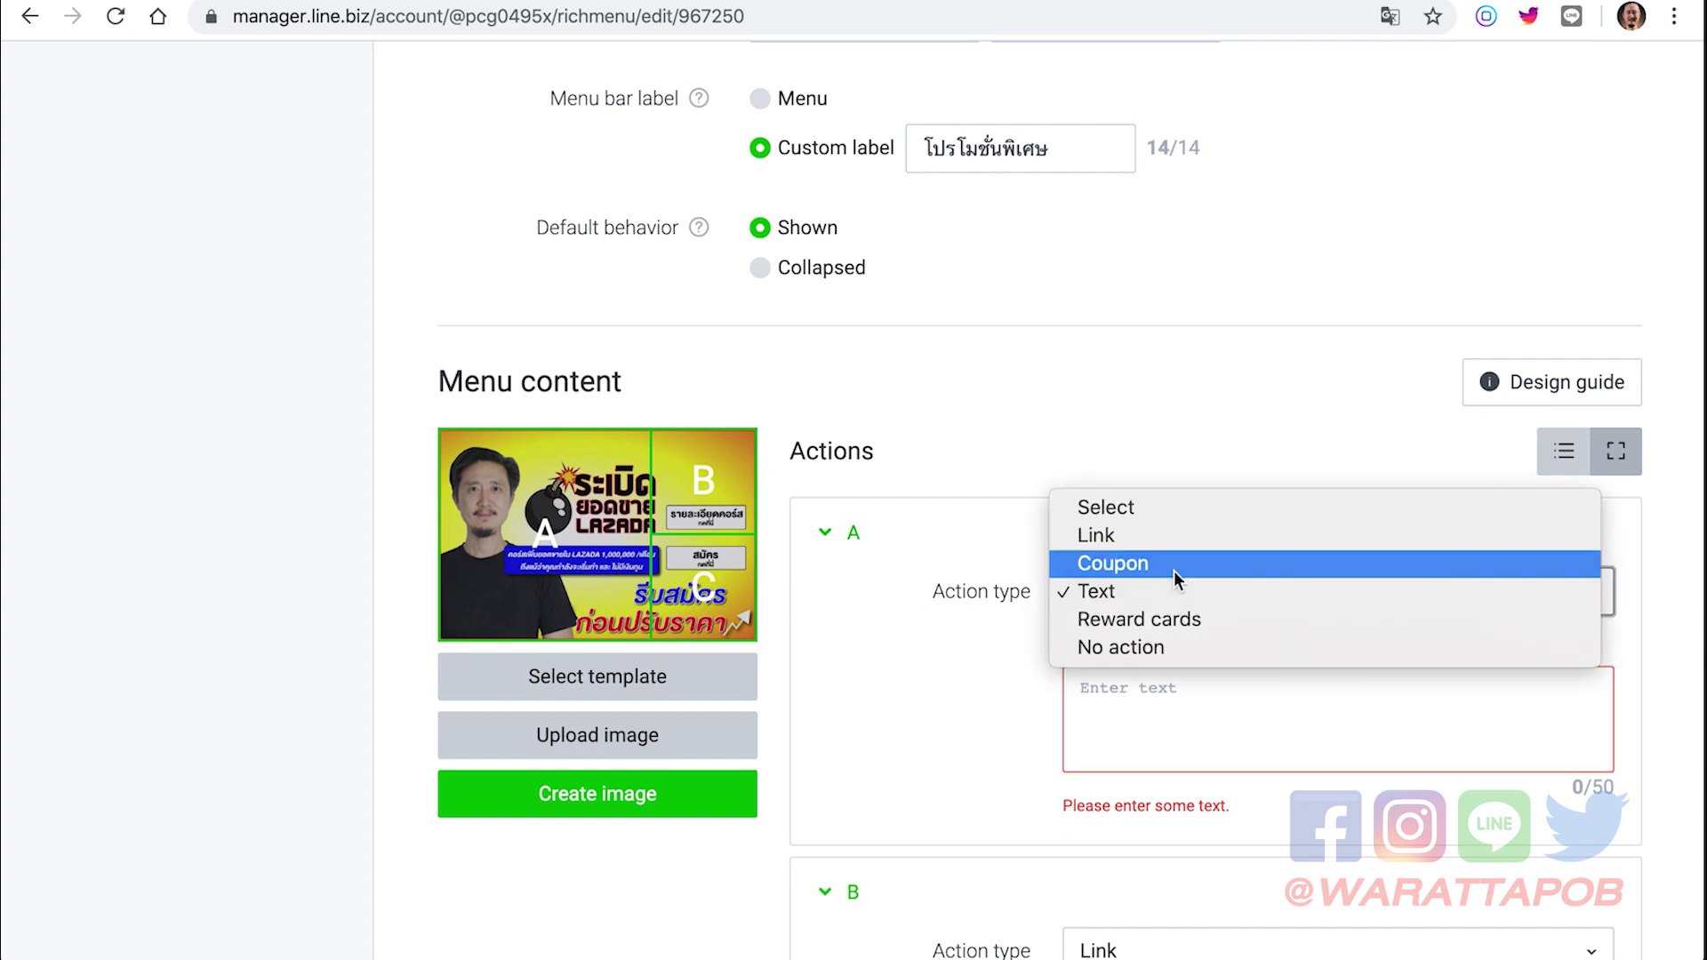
click(1164, 536)
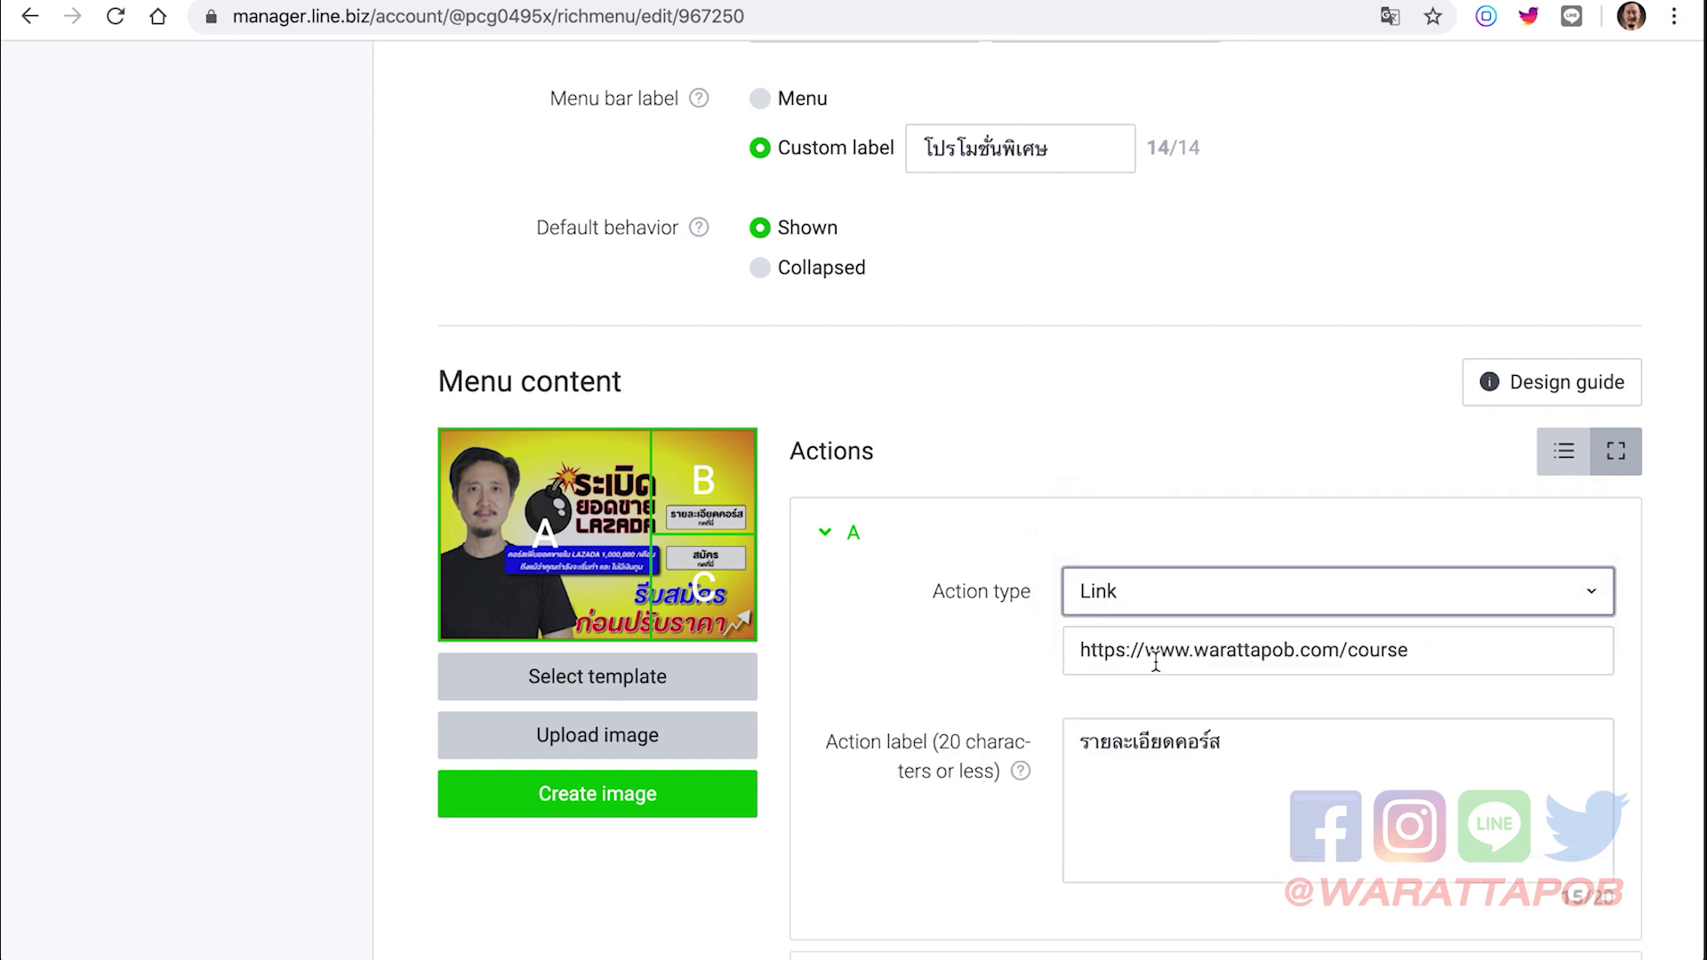
- Return to the rich menus list and start creating a new rich menu
scroll(1178, 662, down, 4)
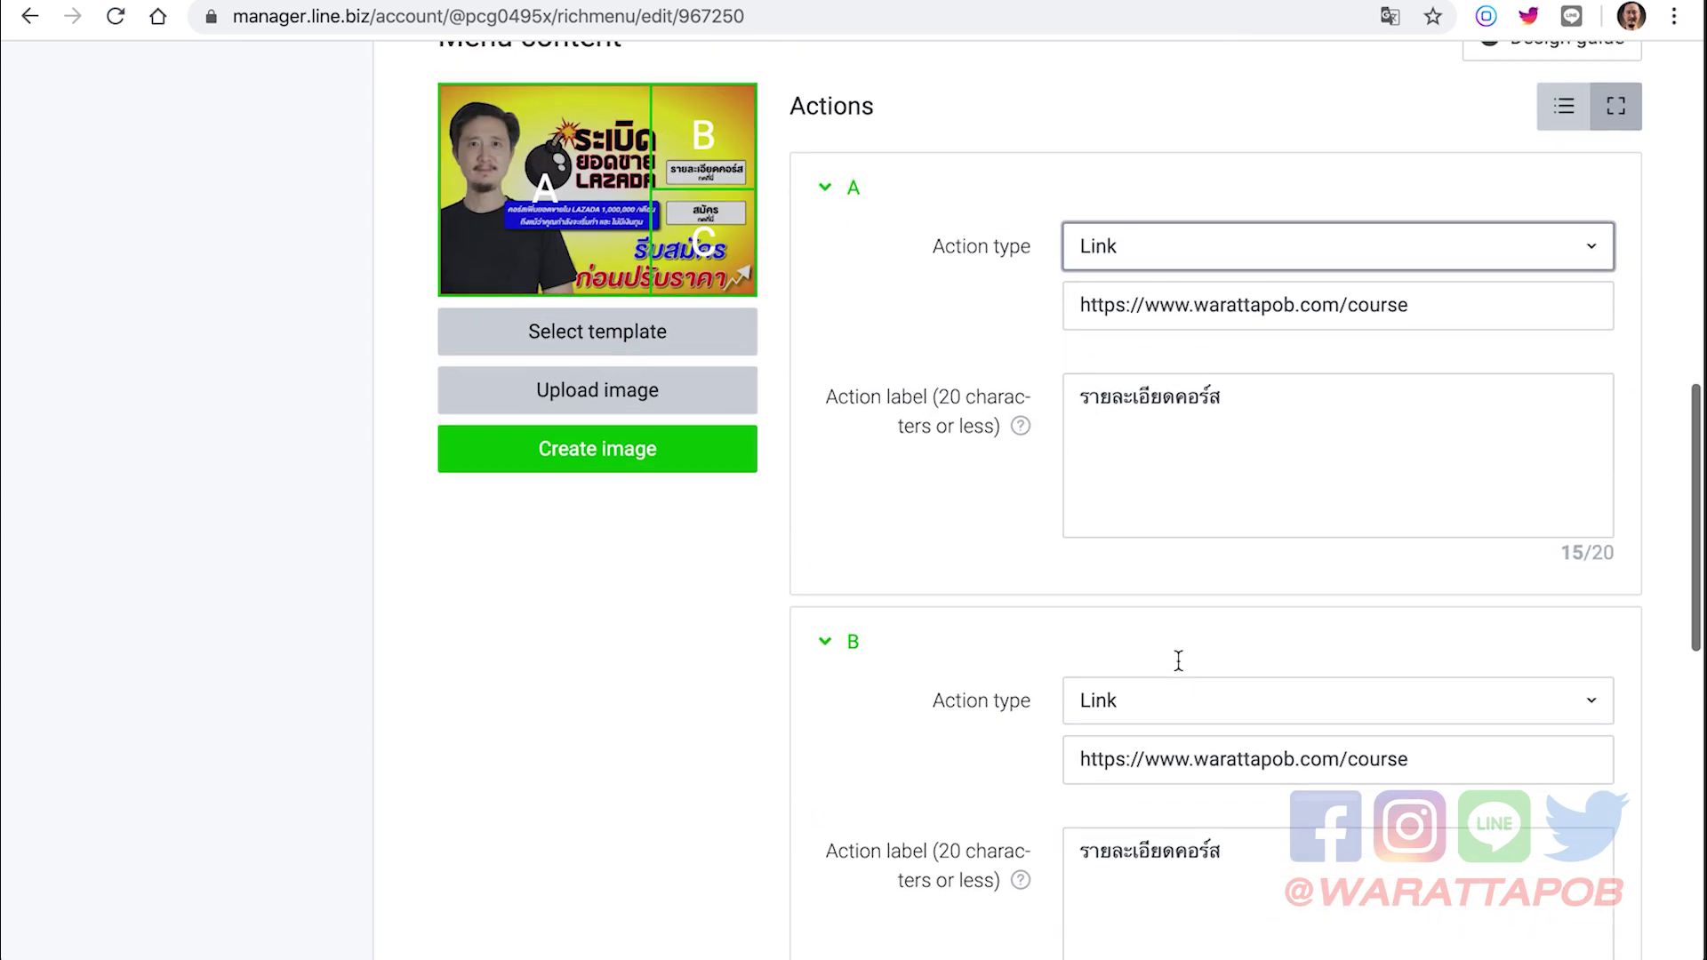
scroll(1180, 671, up, 8)
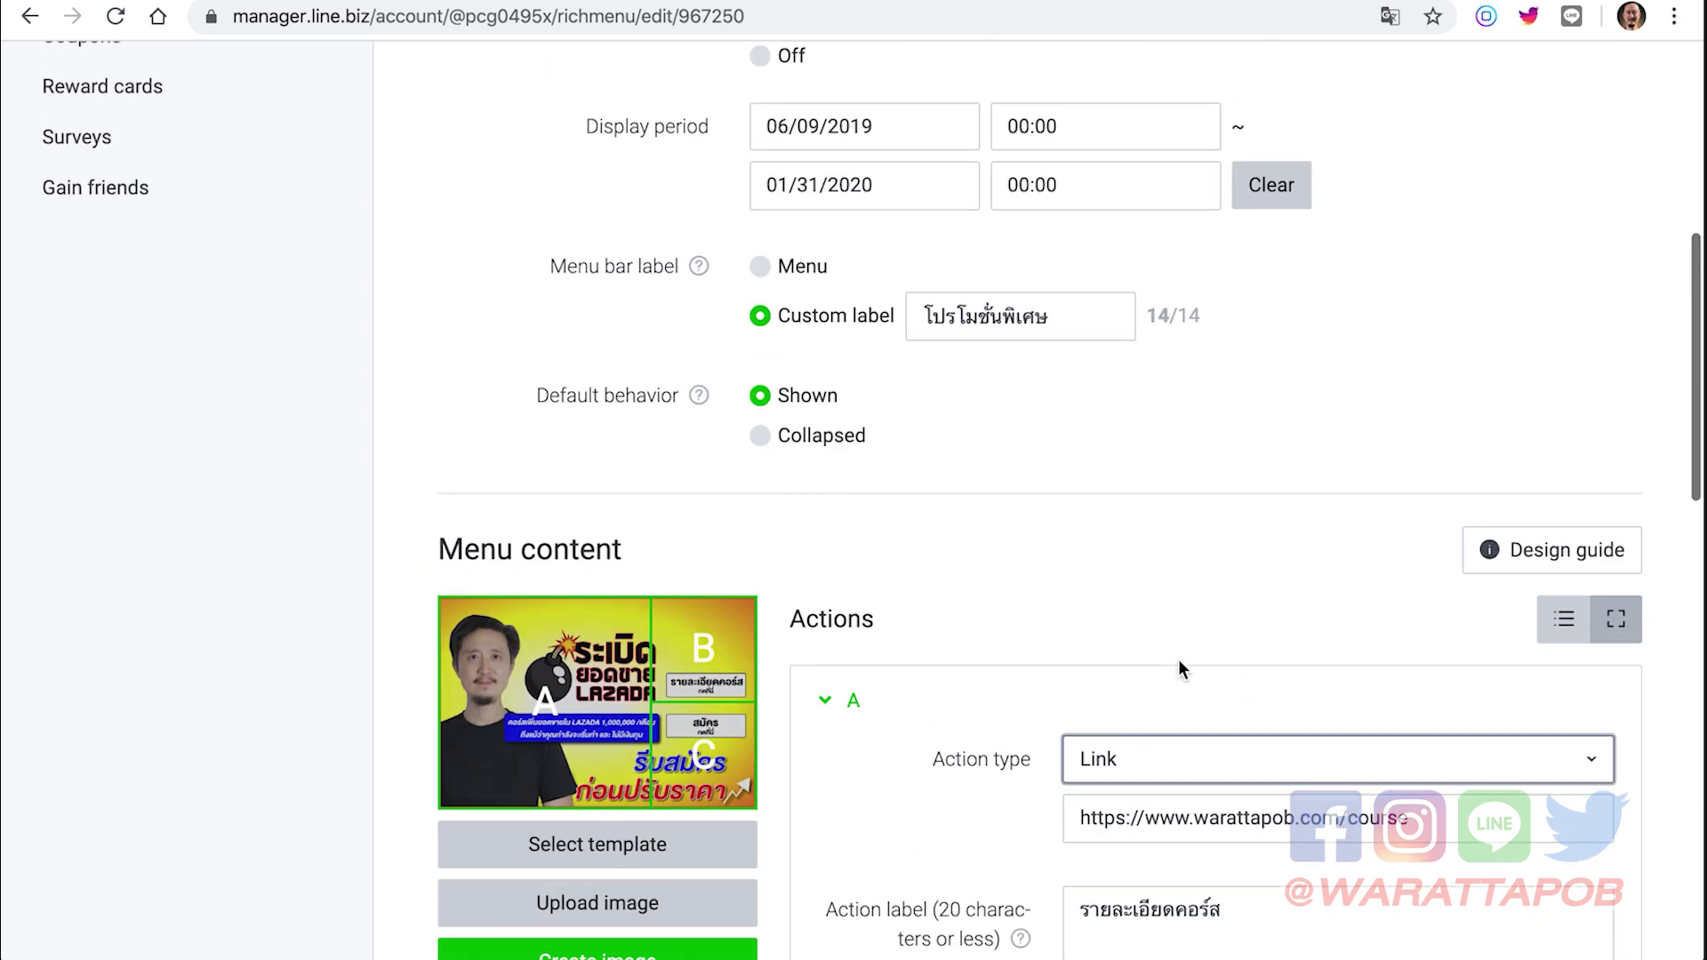
scroll(1180, 671, up, 4)
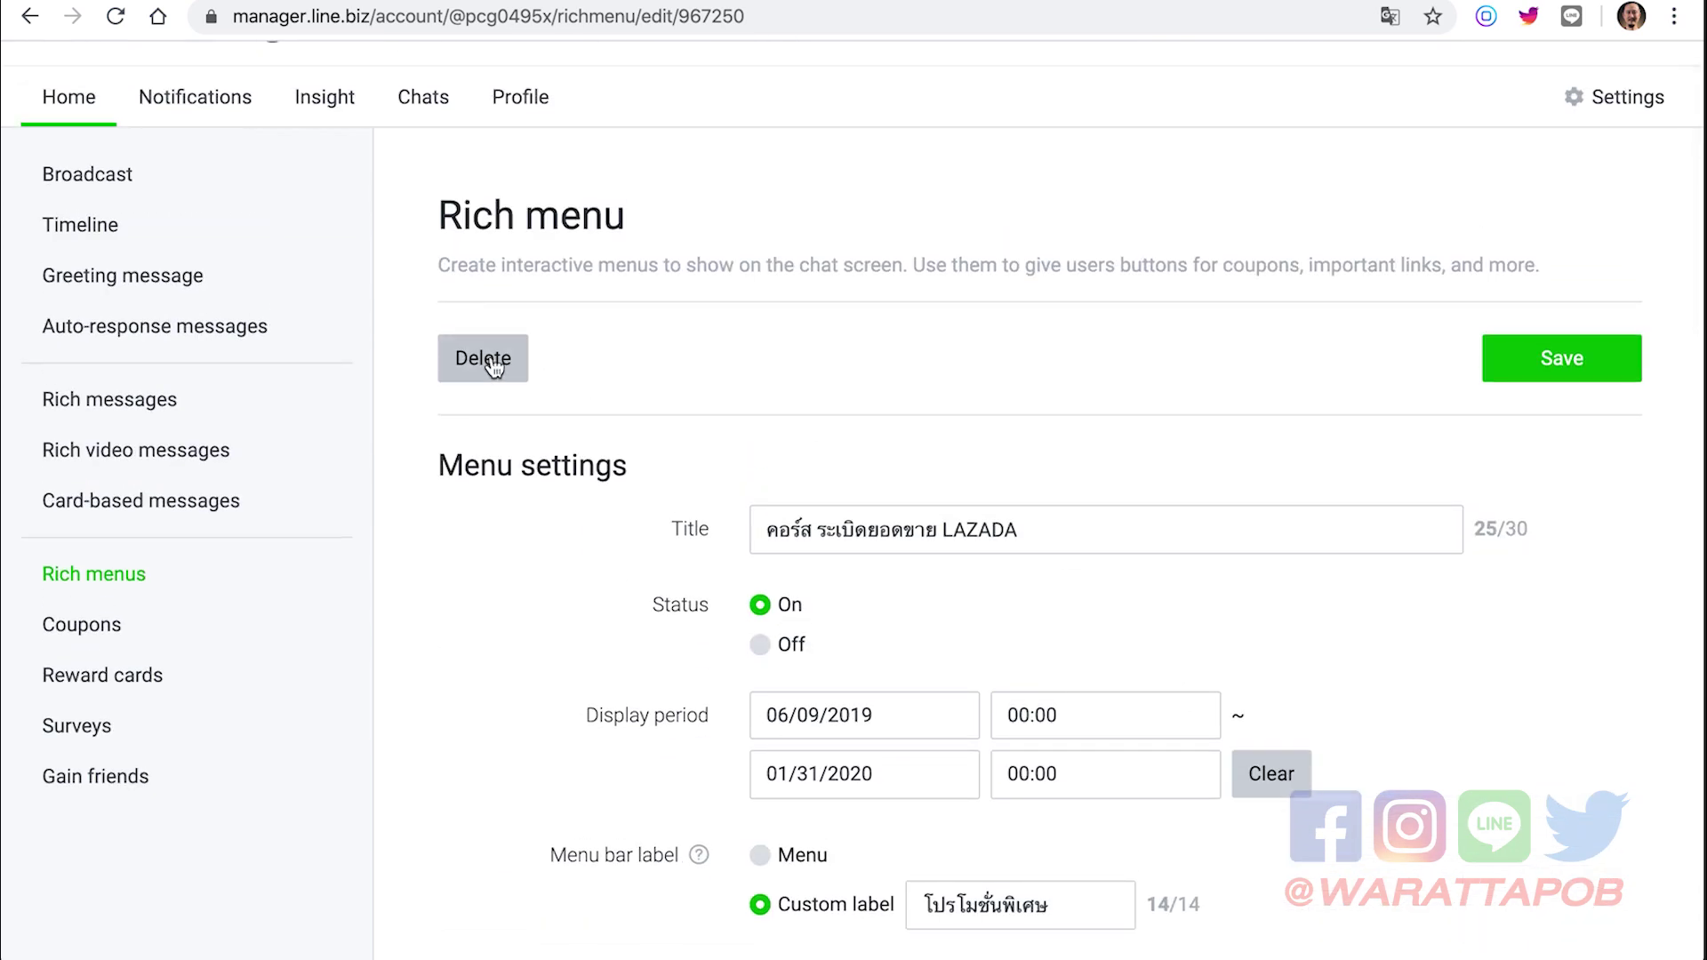
scroll(1232, 373, up, 1)
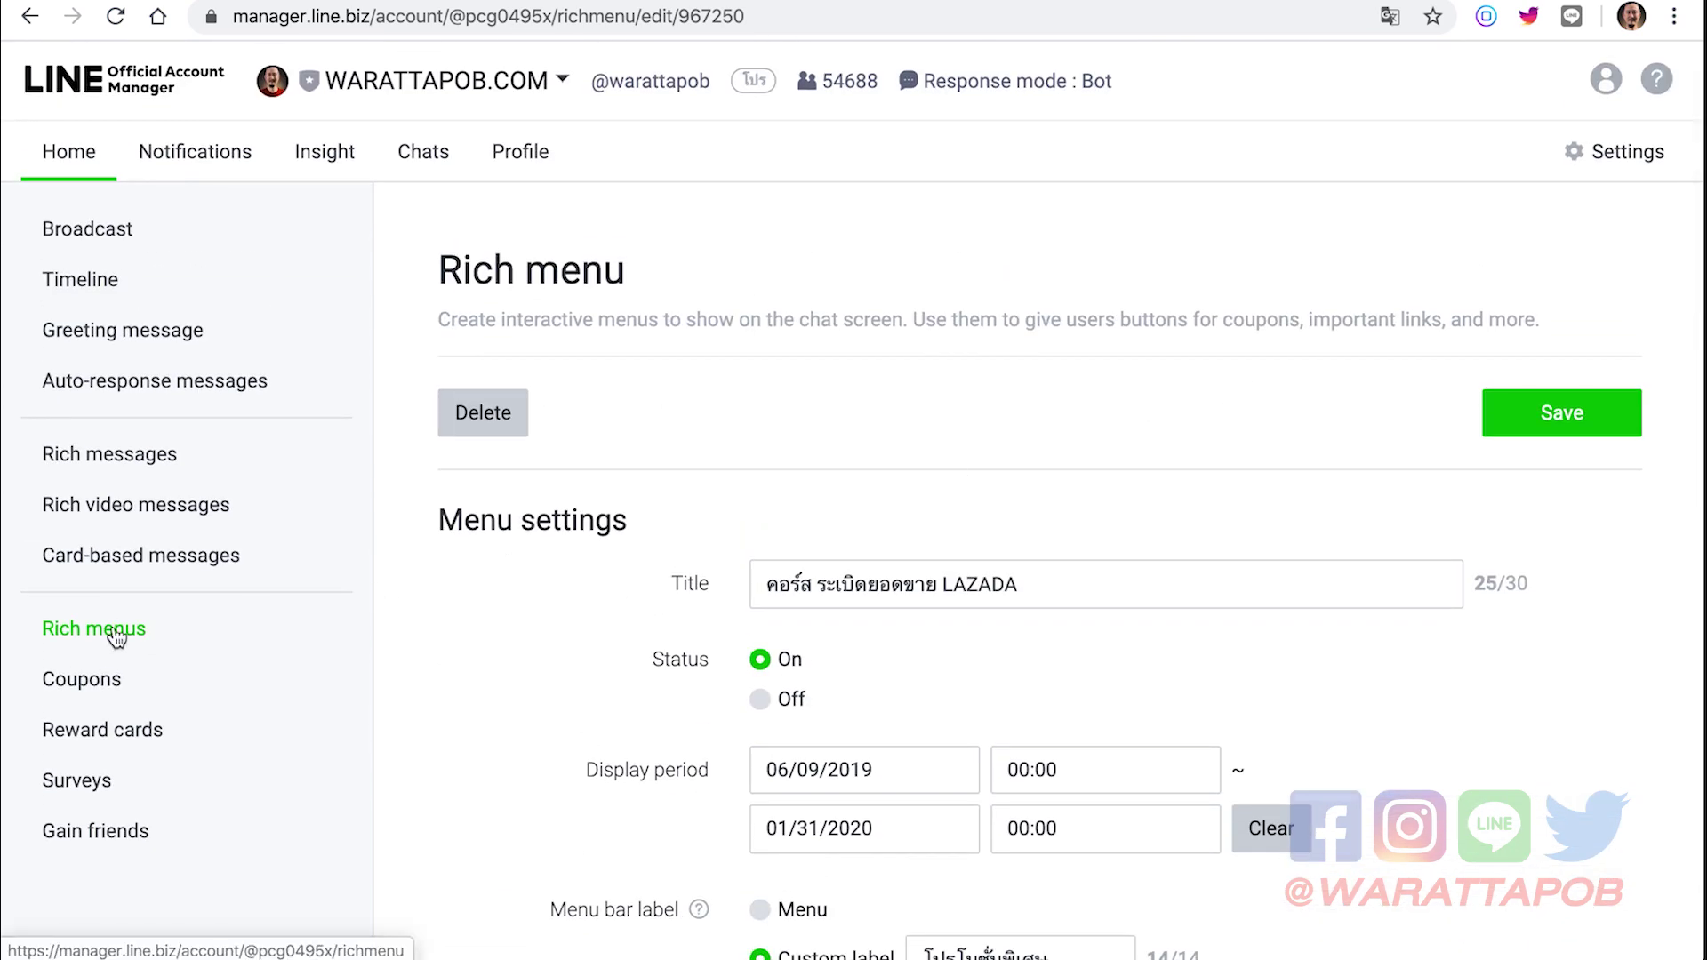
click(117, 628)
click(984, 539)
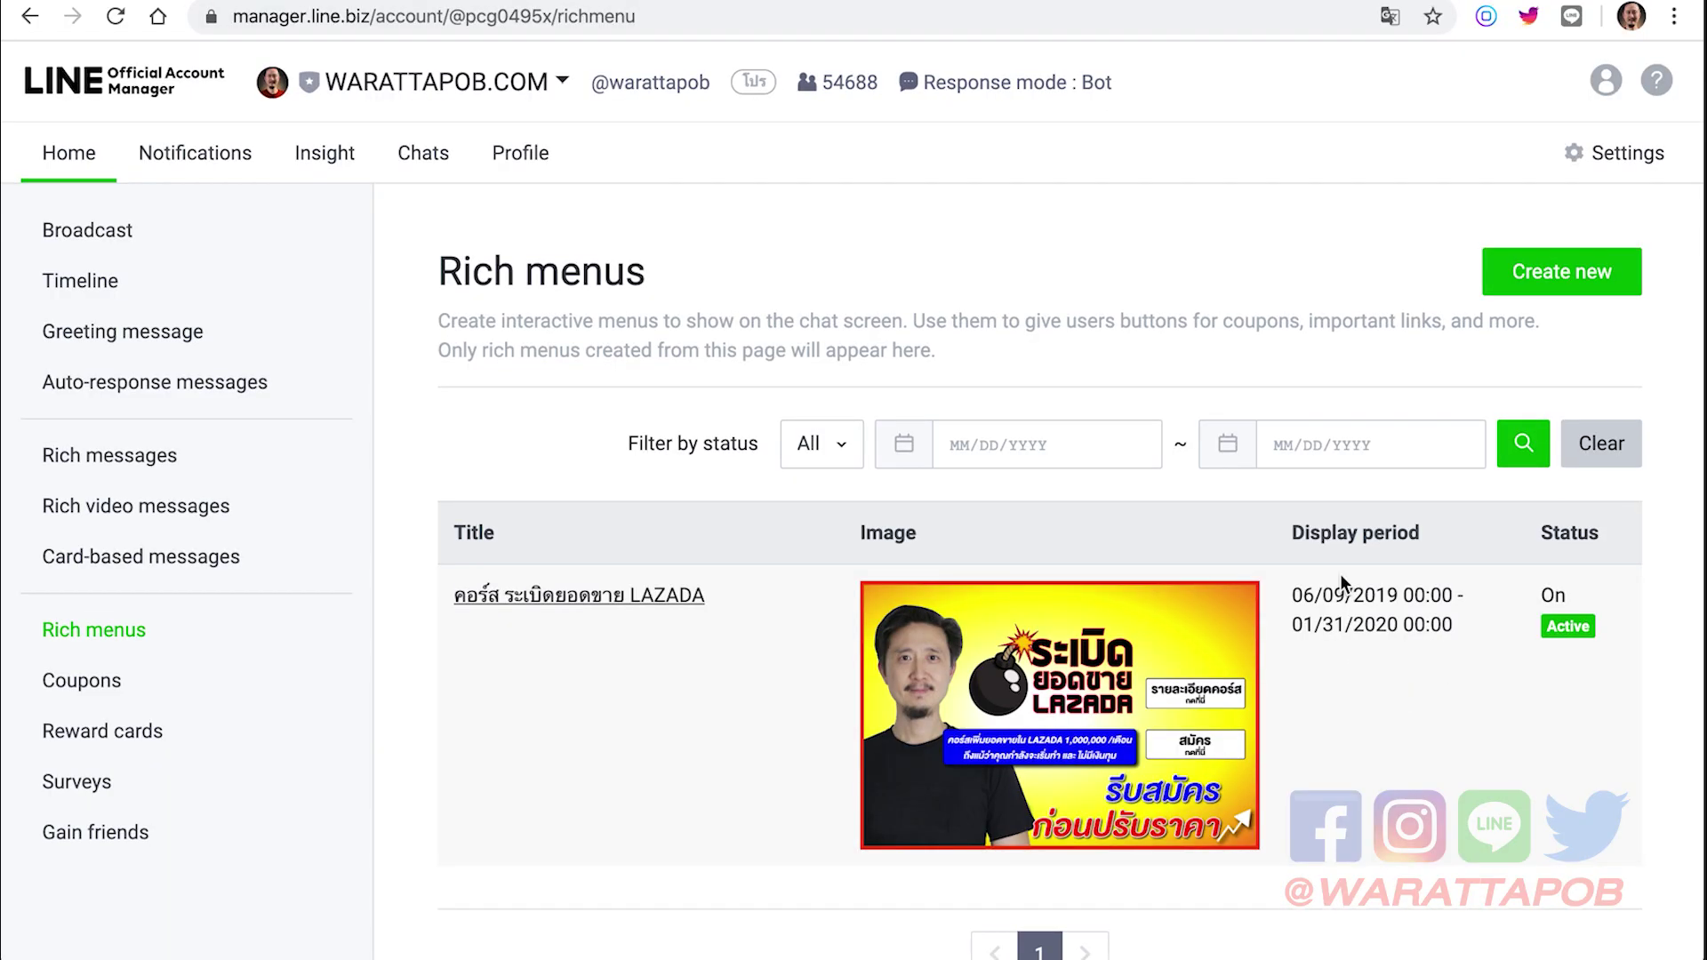
click(1566, 279)
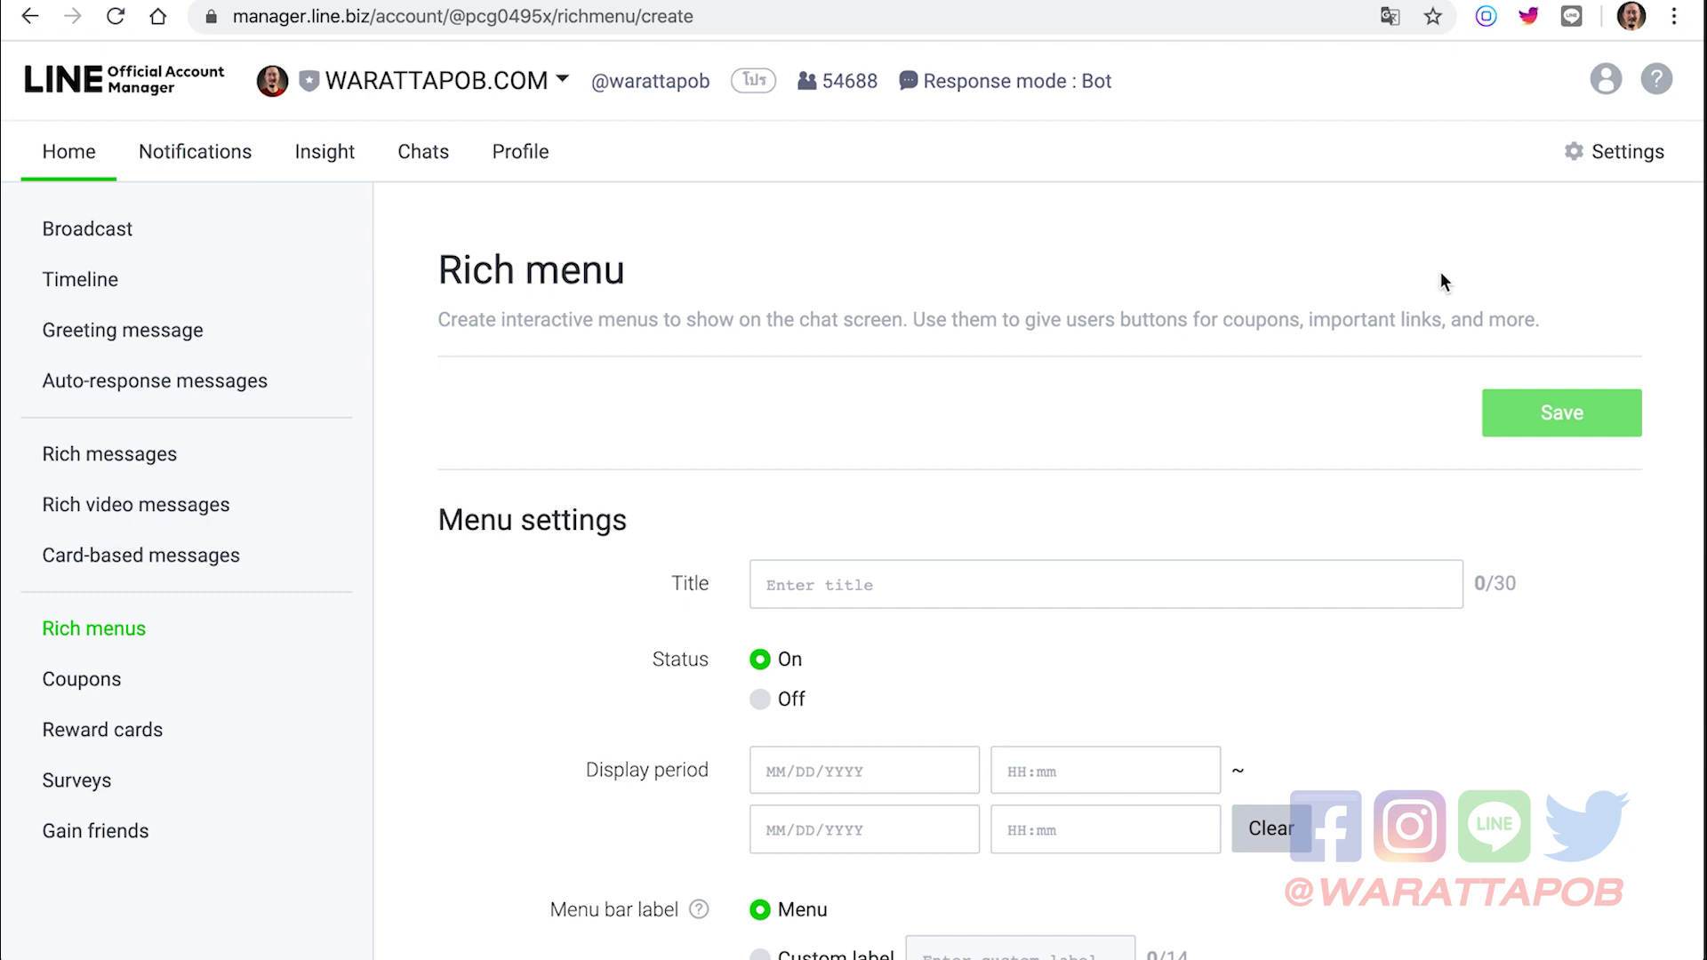
- Examine the title, status and display period settings of the new rich menu
scroll(1054, 361, down, 2)
click(933, 457)
scroll(1043, 366, down, 2)
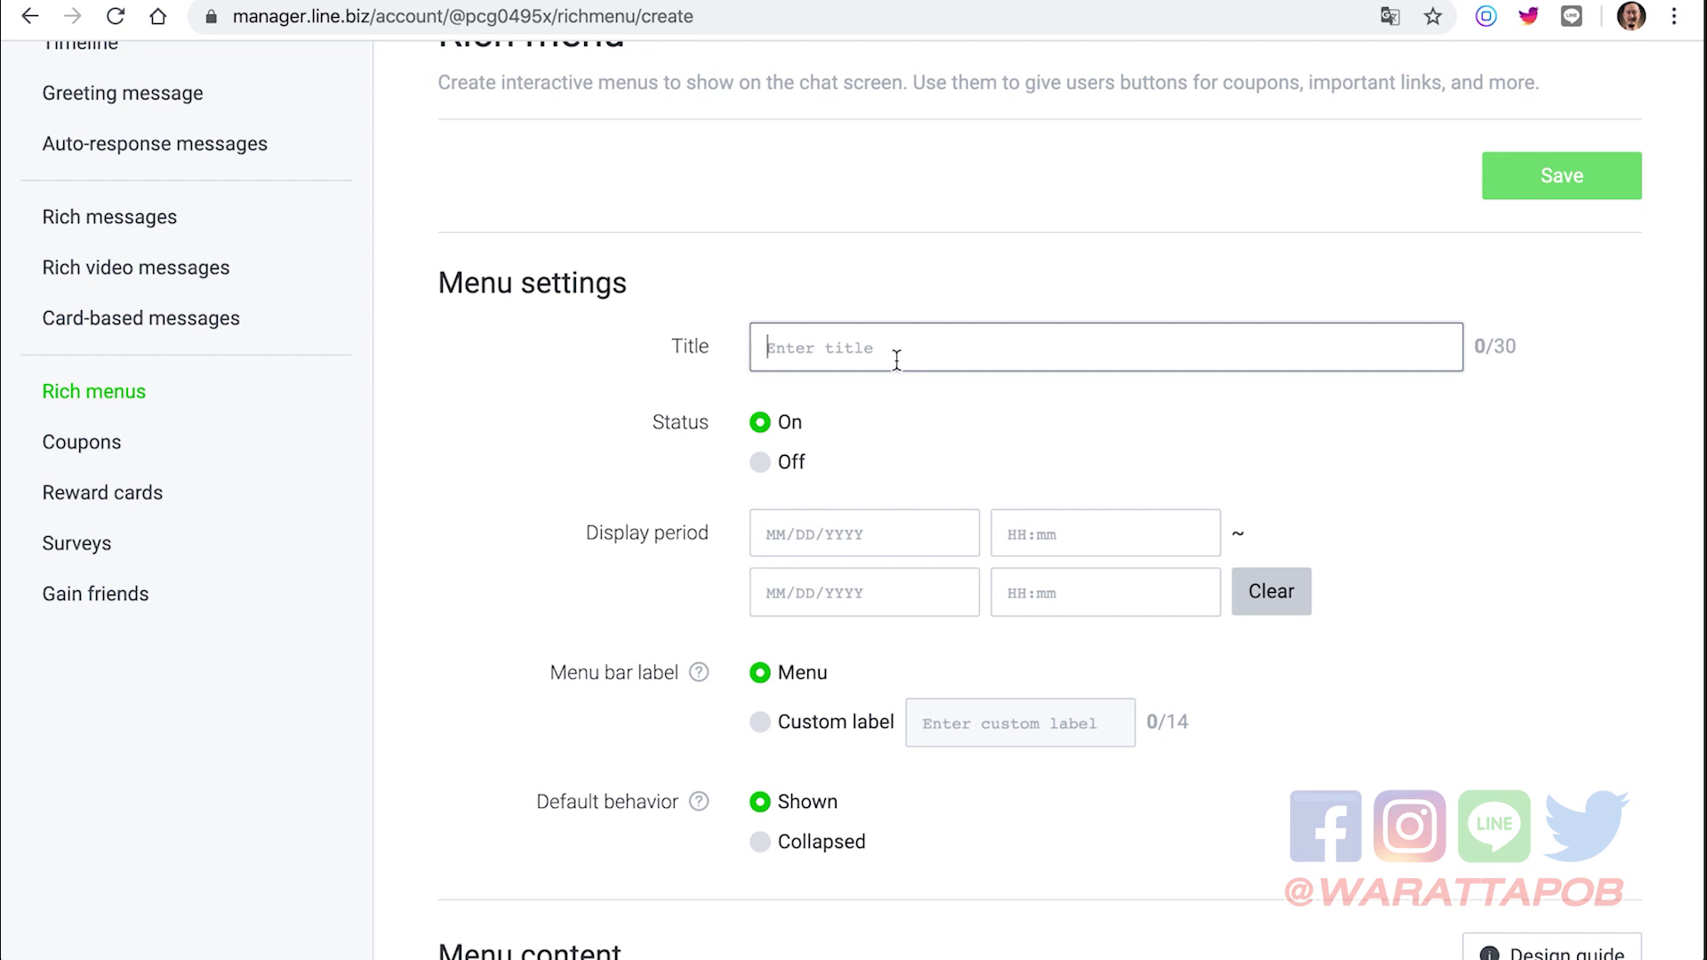
scroll(870, 370, down, 1)
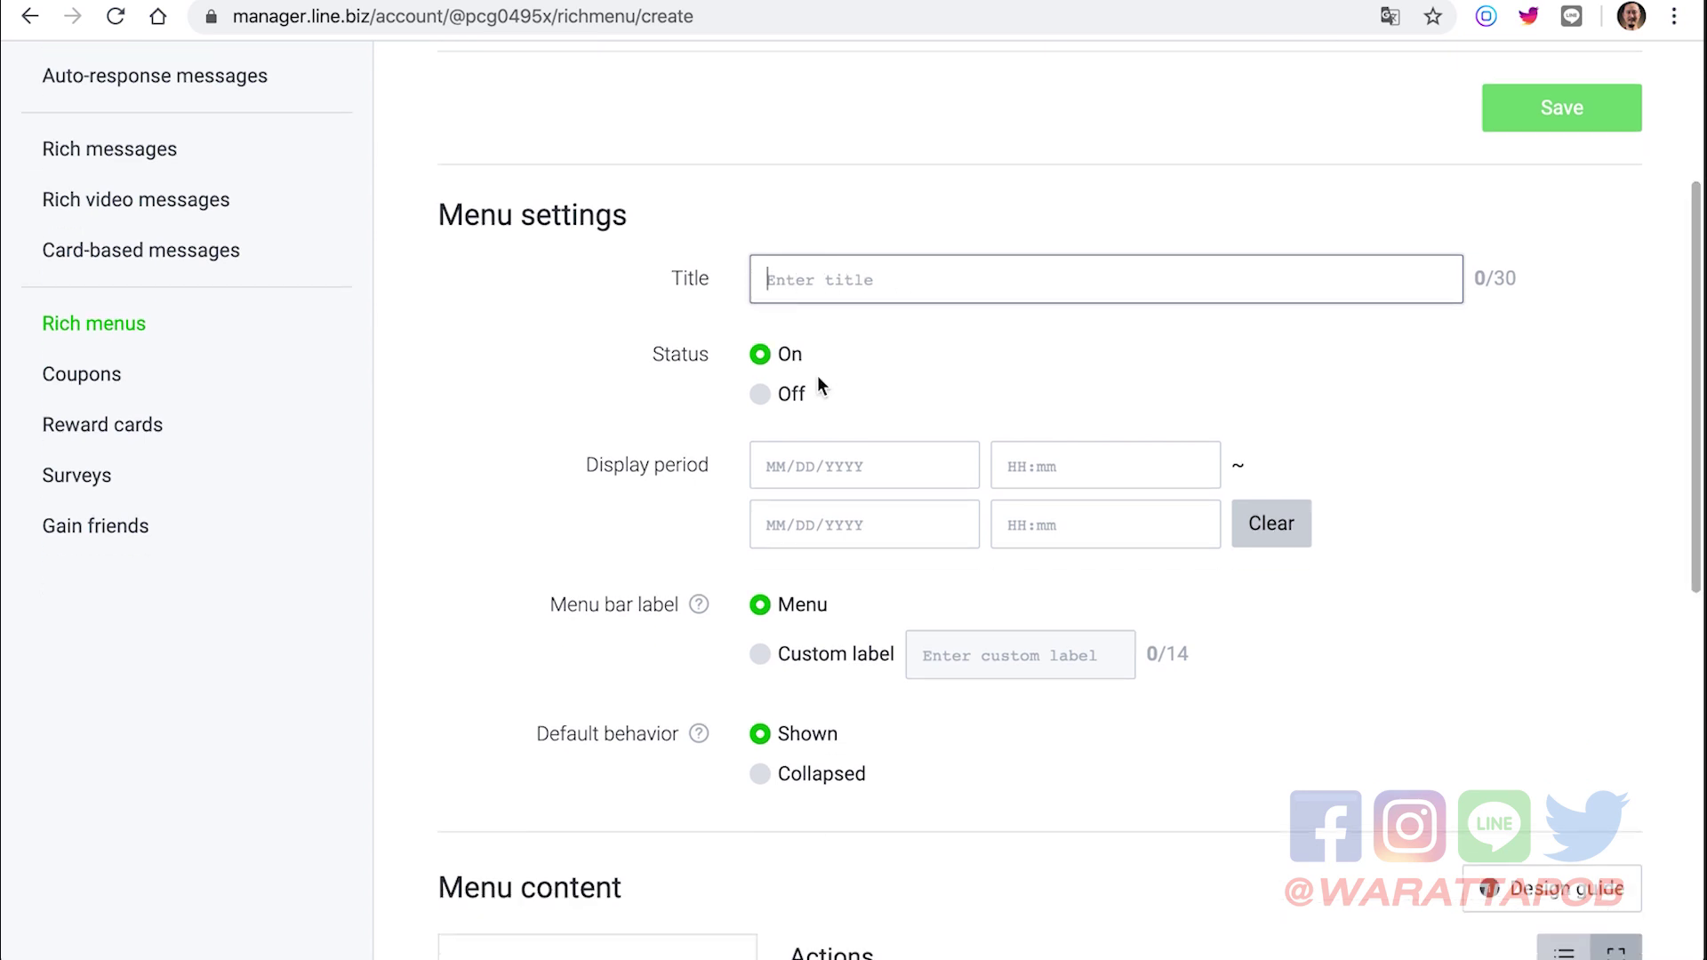
scroll(831, 391, down, 1)
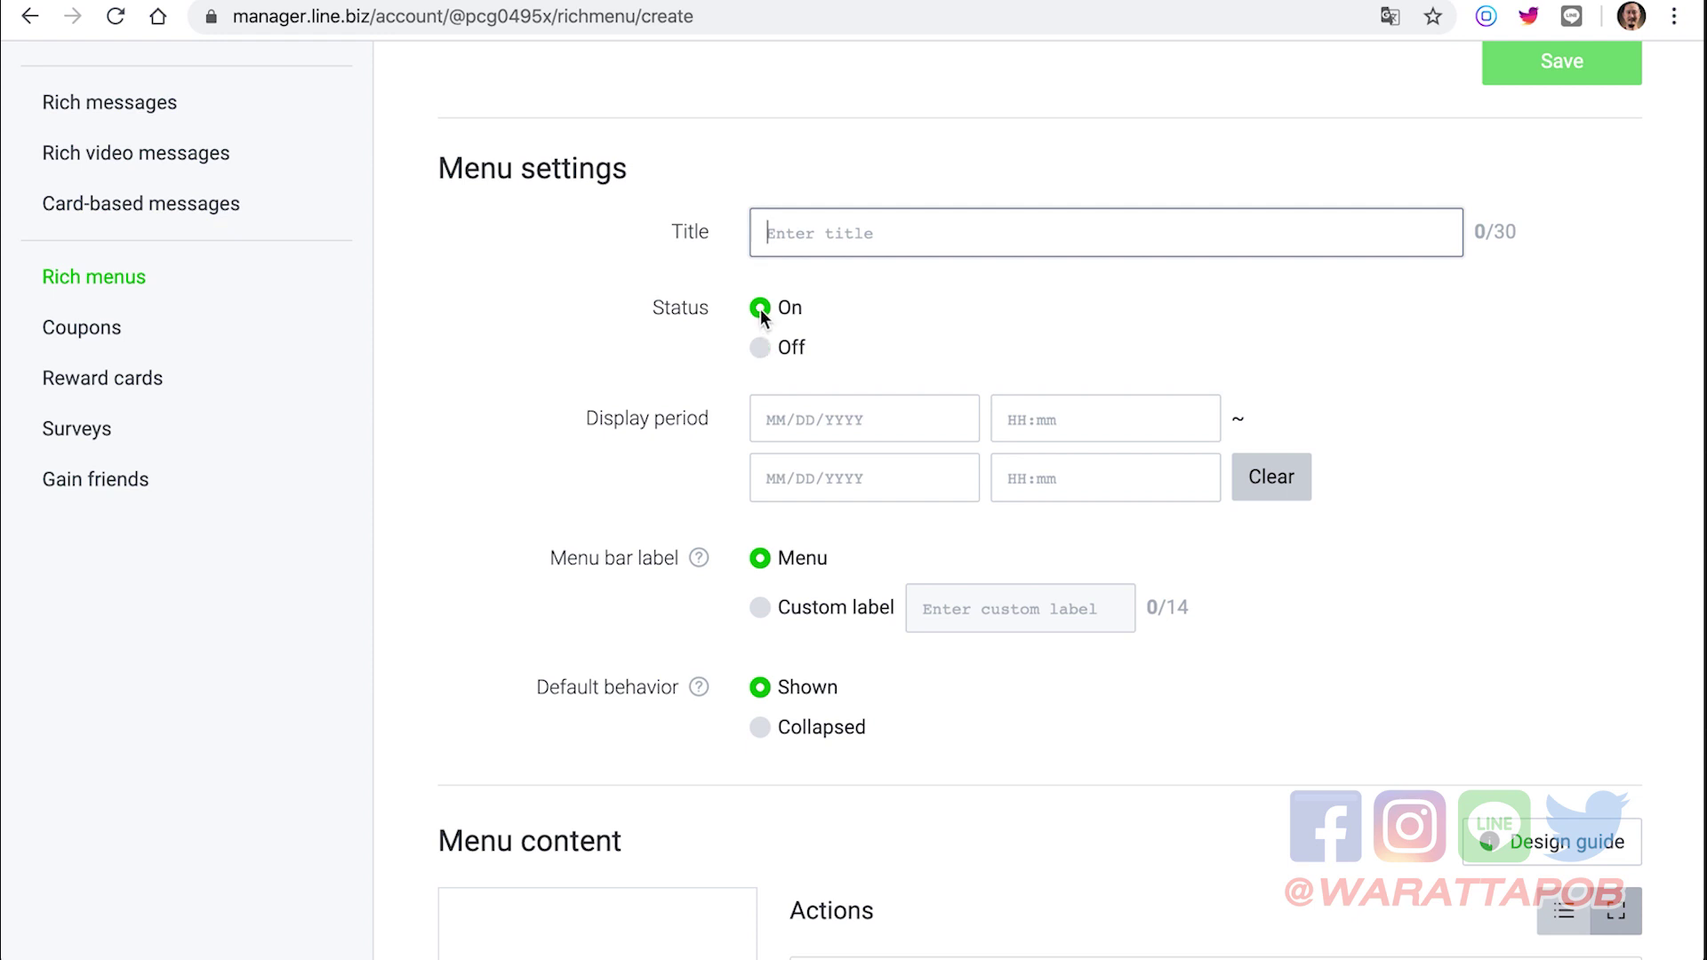
scroll(761, 311, down, 1)
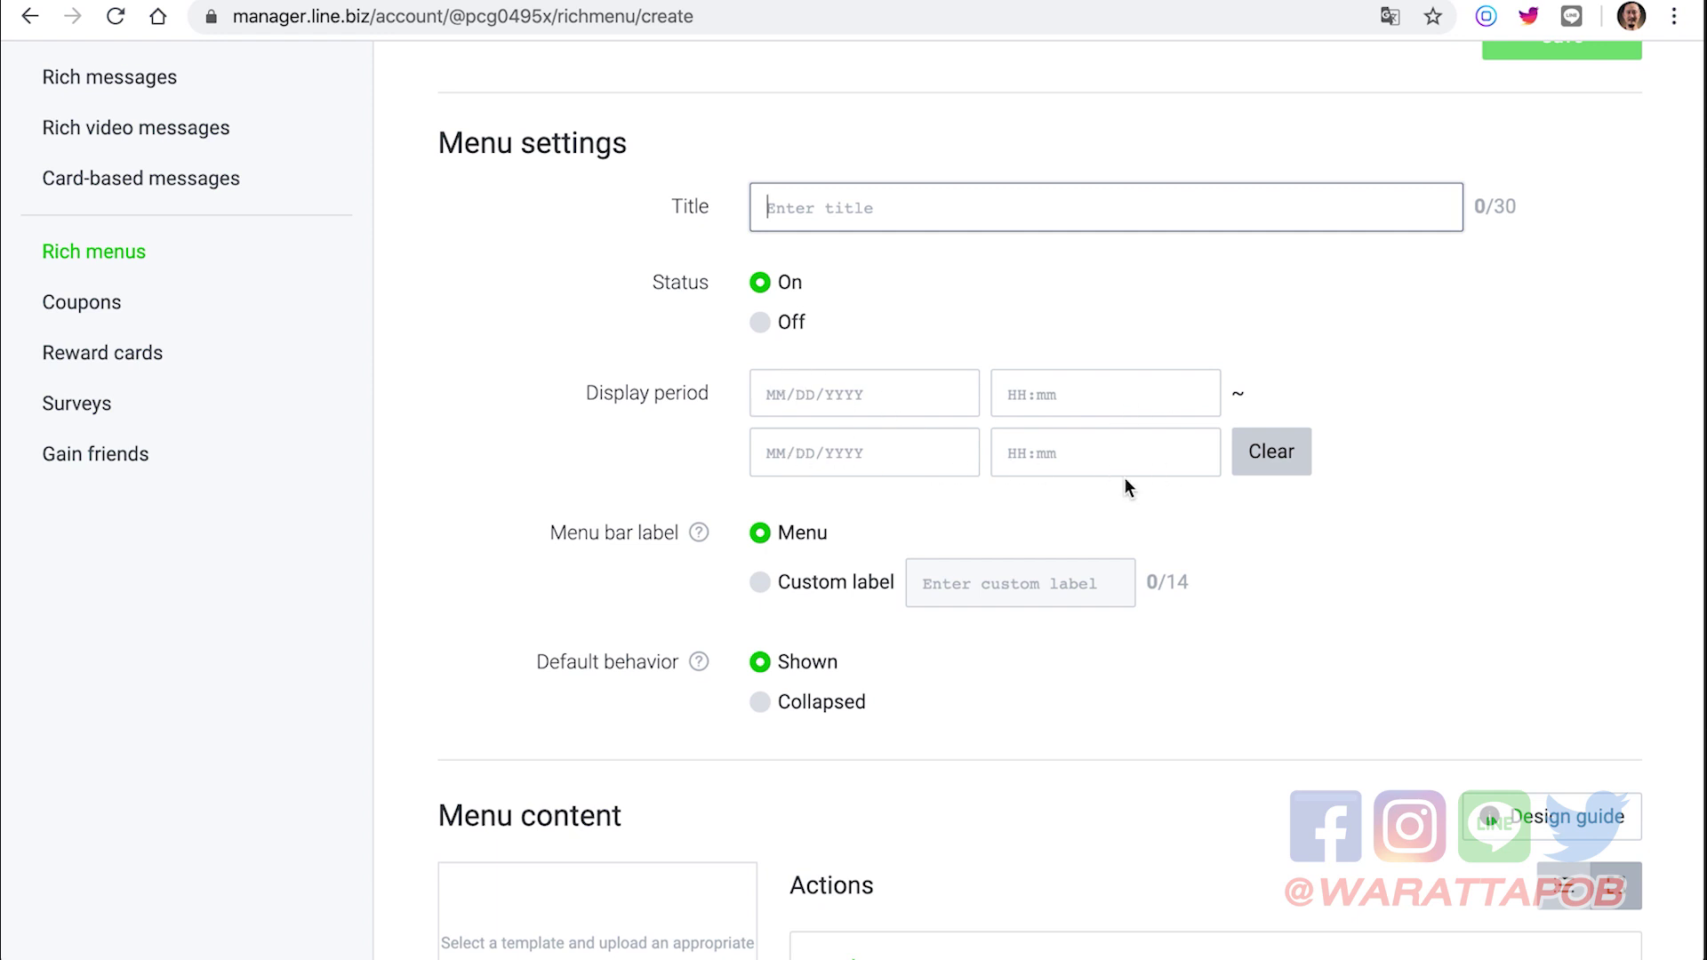
scroll(1125, 487, down, 3)
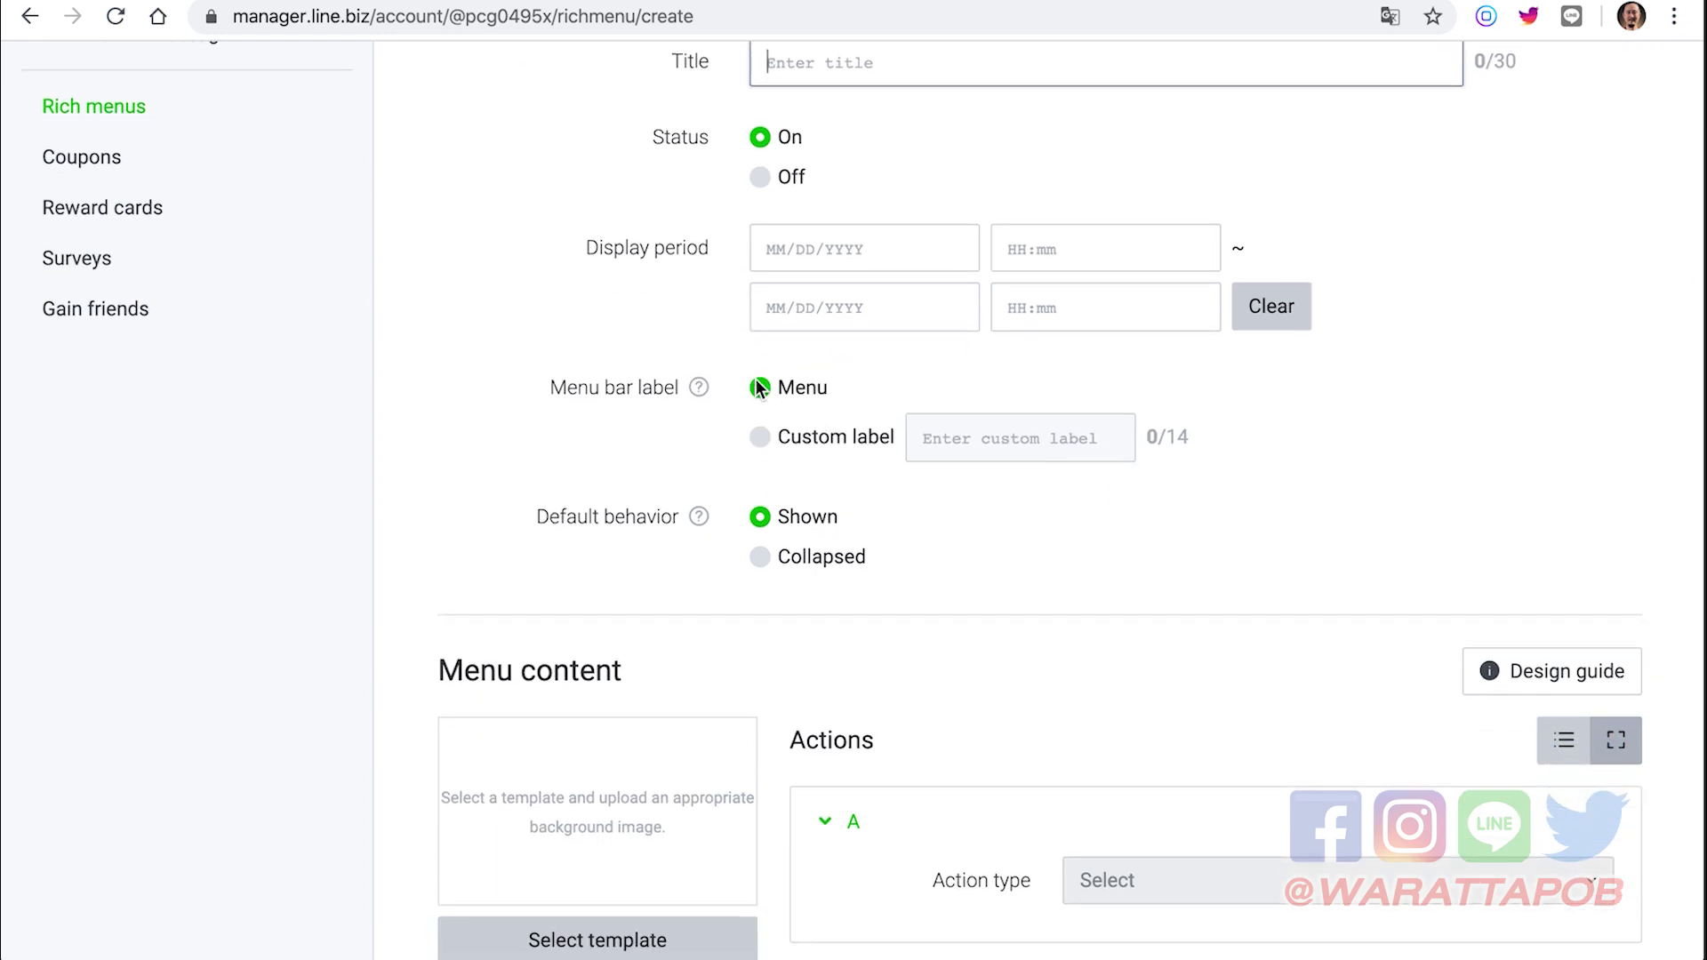
- Switch the menu bar label to Custom label, and set it back to Menu
click(764, 439)
click(760, 462)
click(973, 462)
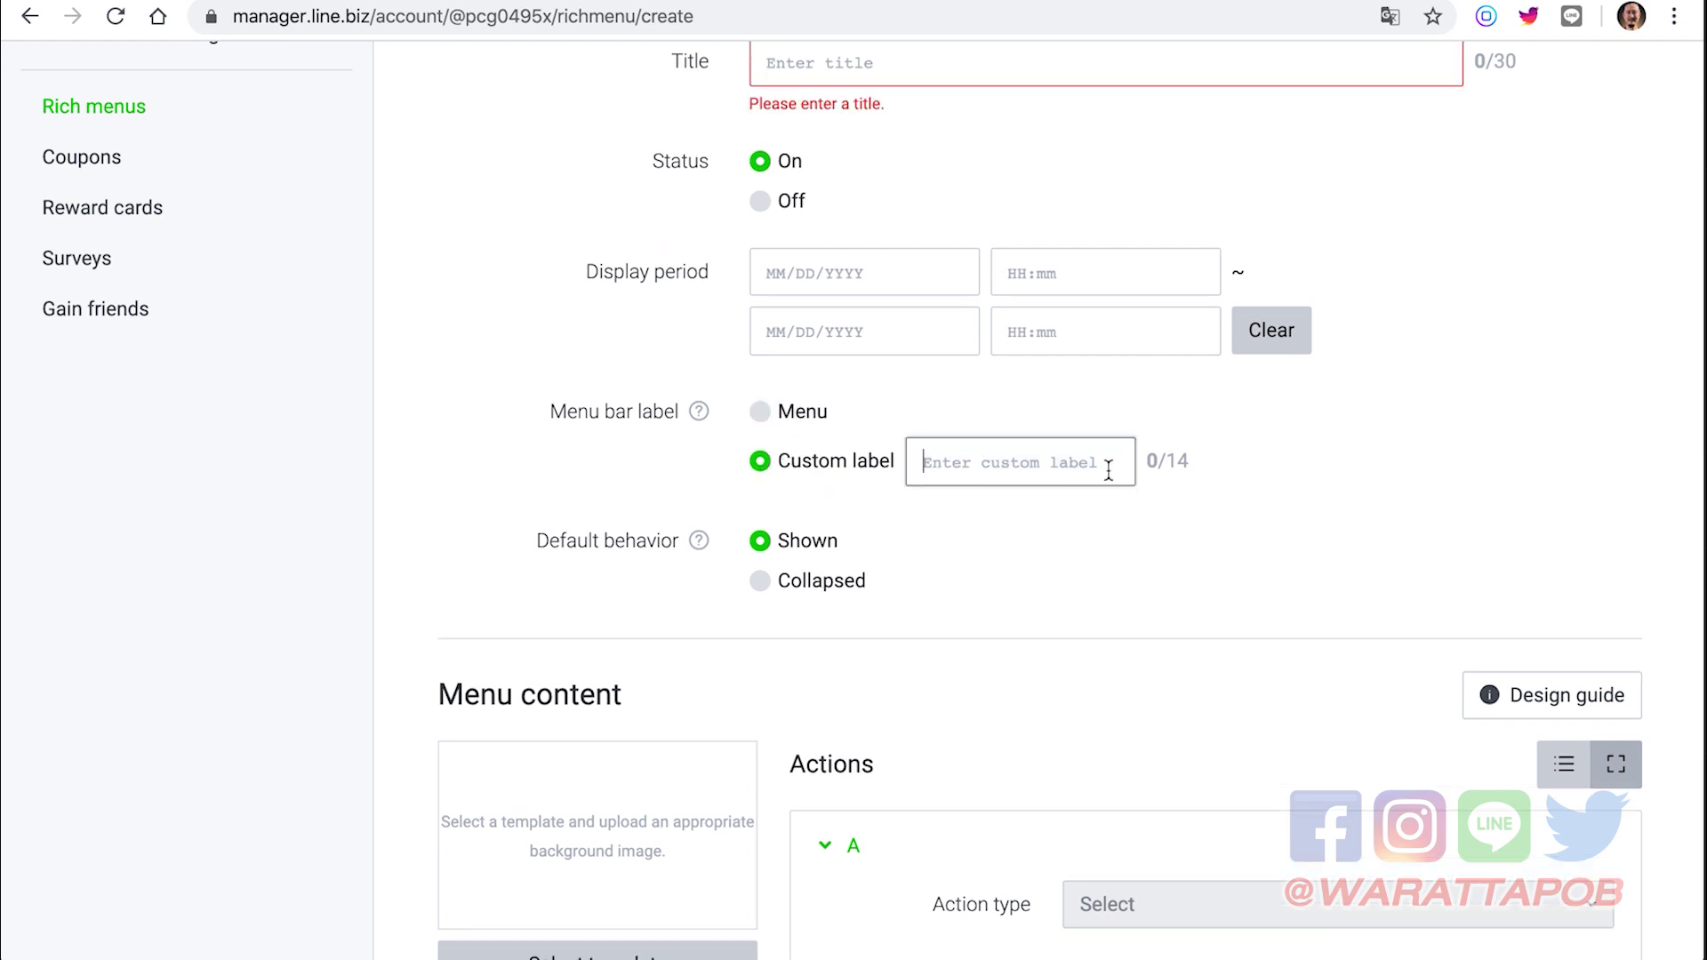
click(761, 412)
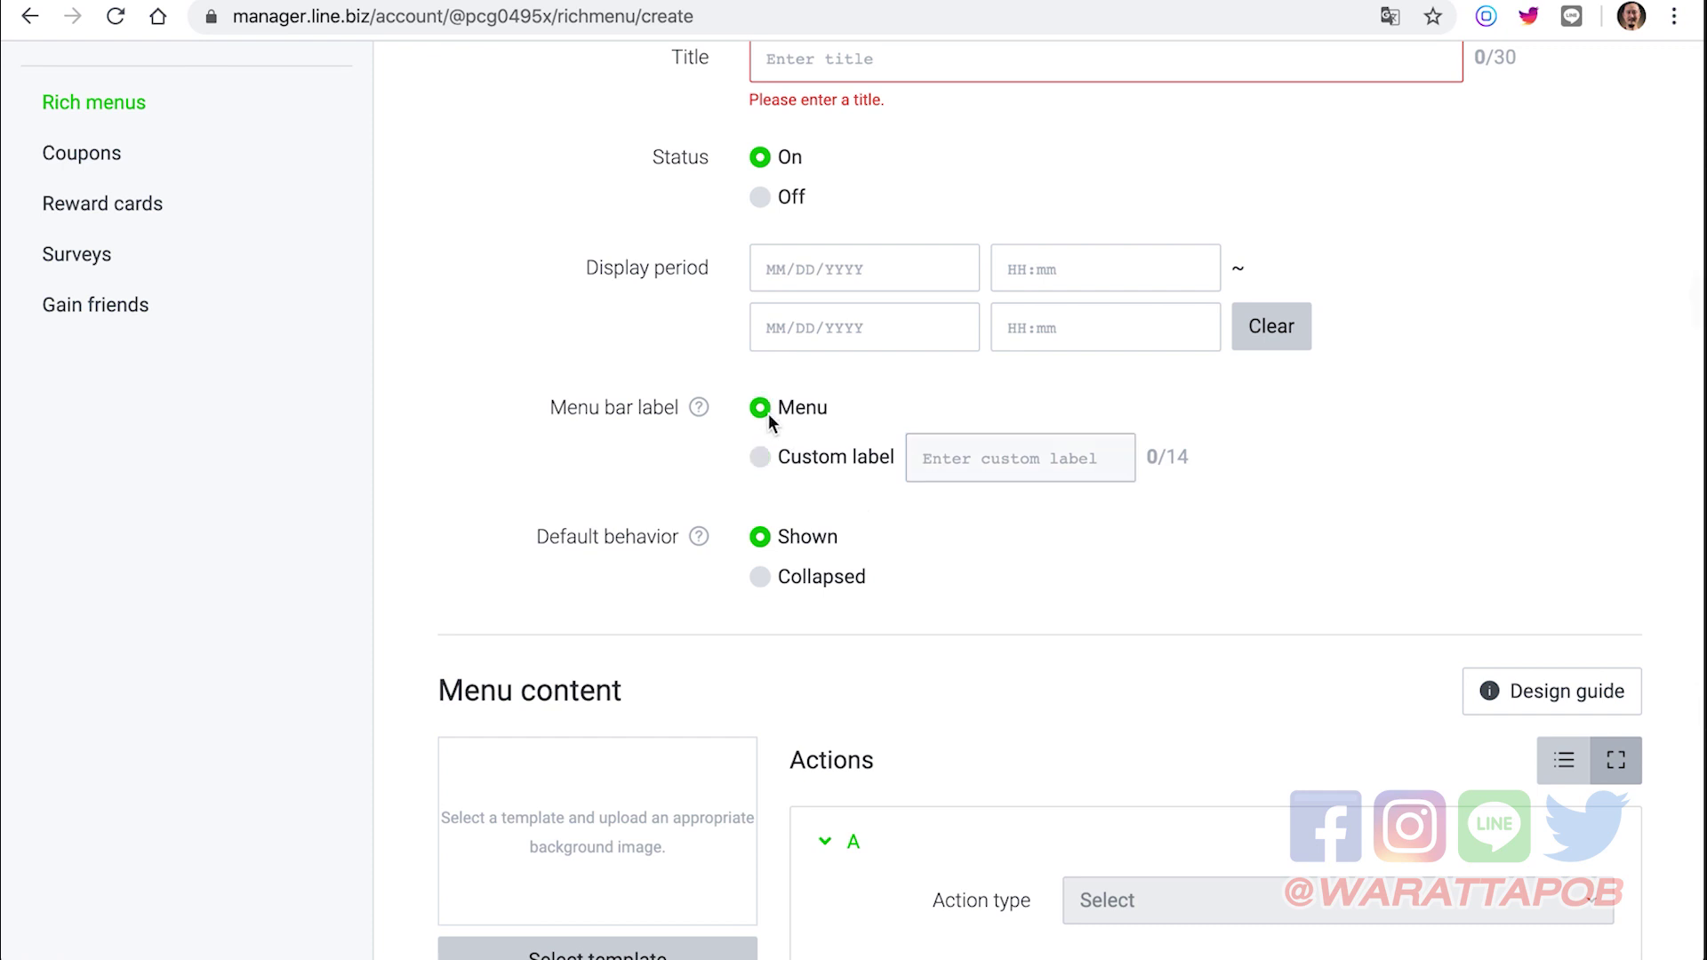
- Review the default behavior options and the large and compact menu templates, leaving the template selection unapplied
scroll(978, 498, down, 2)
drag(778, 416, 851, 420)
click(861, 418)
scroll(901, 429, down, 1)
scroll(901, 429, down, 1)
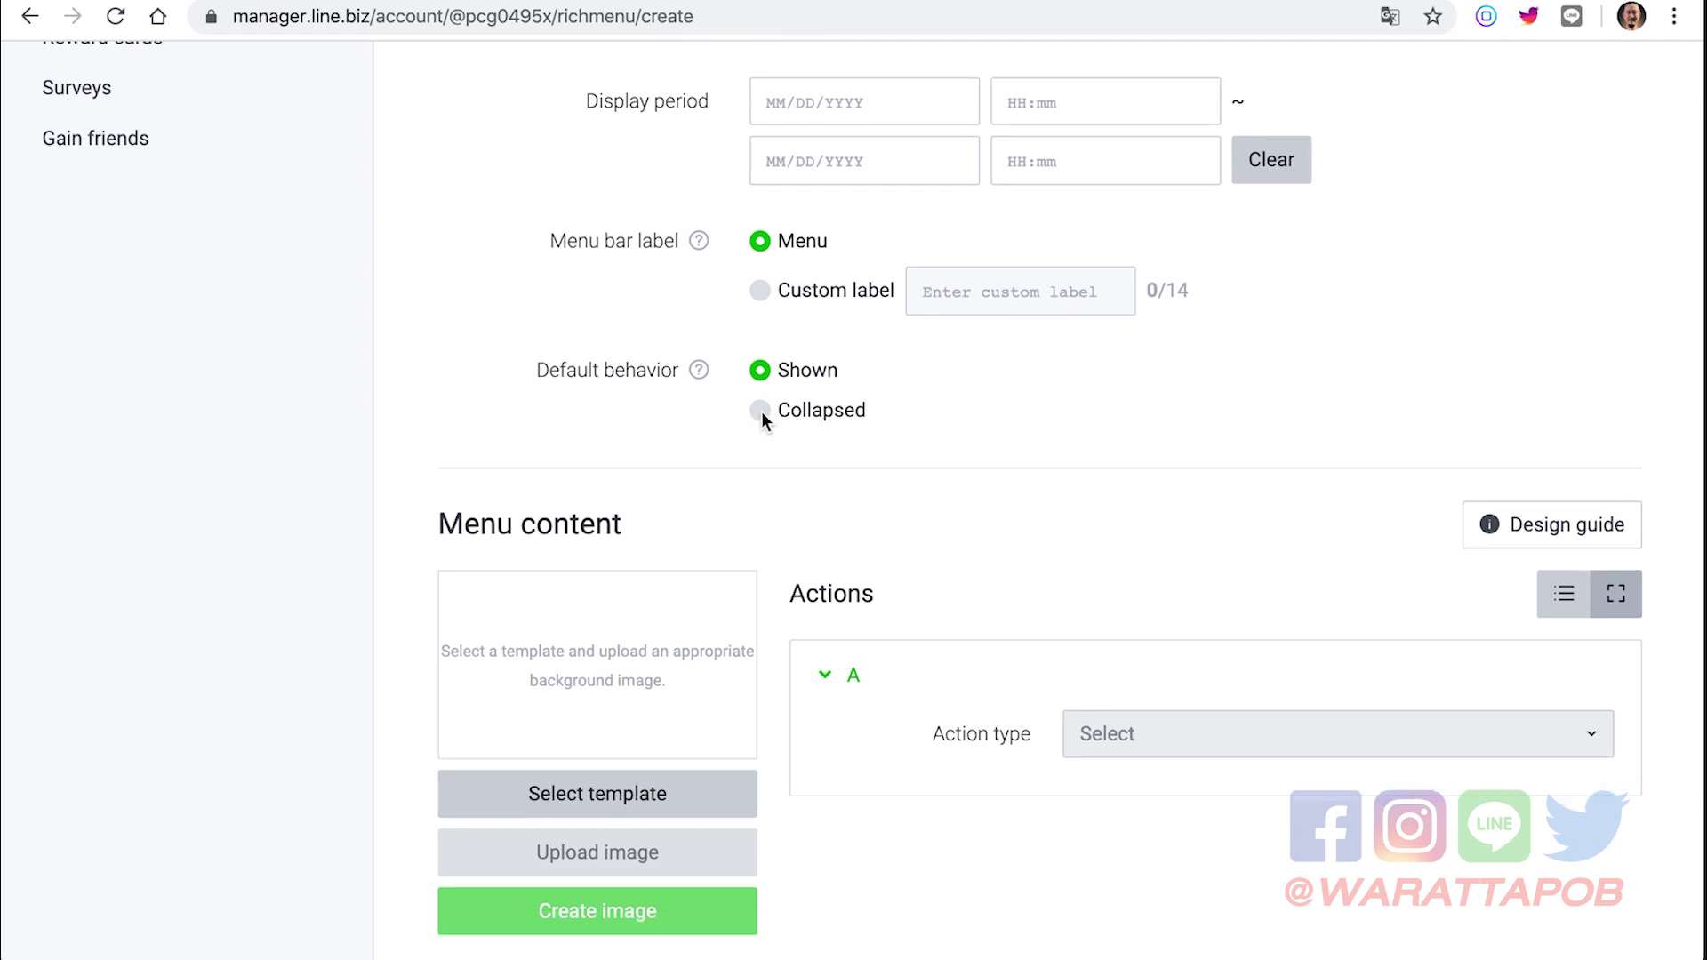
scroll(983, 481, down, 3)
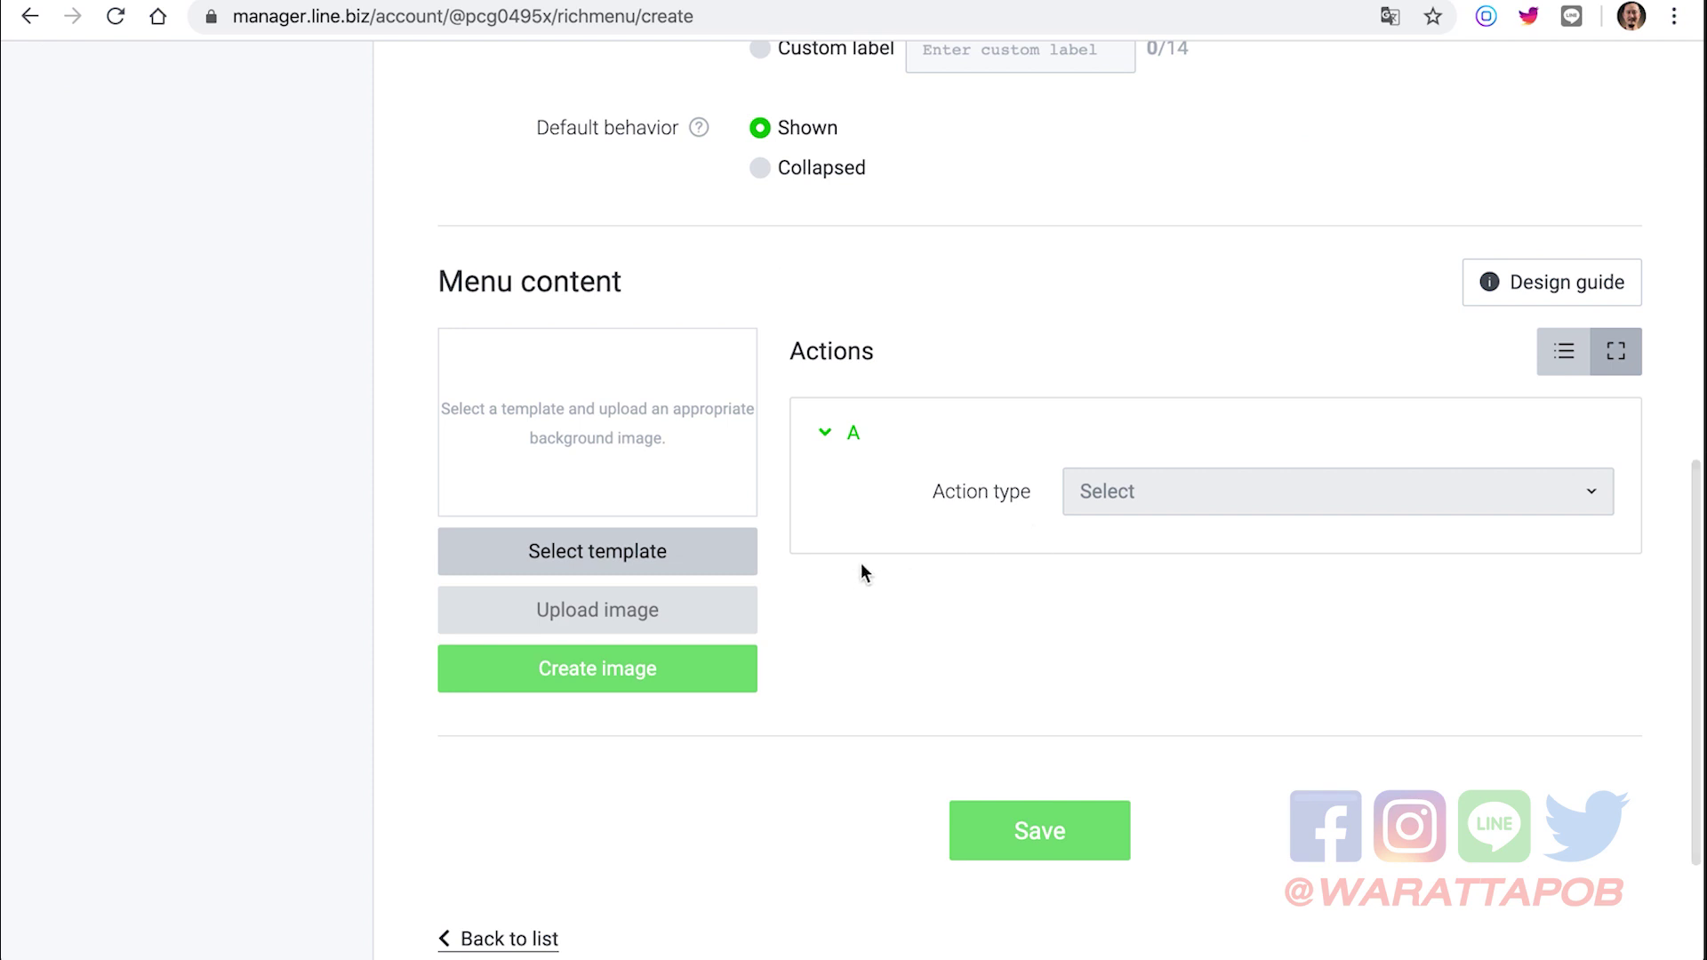
click(613, 553)
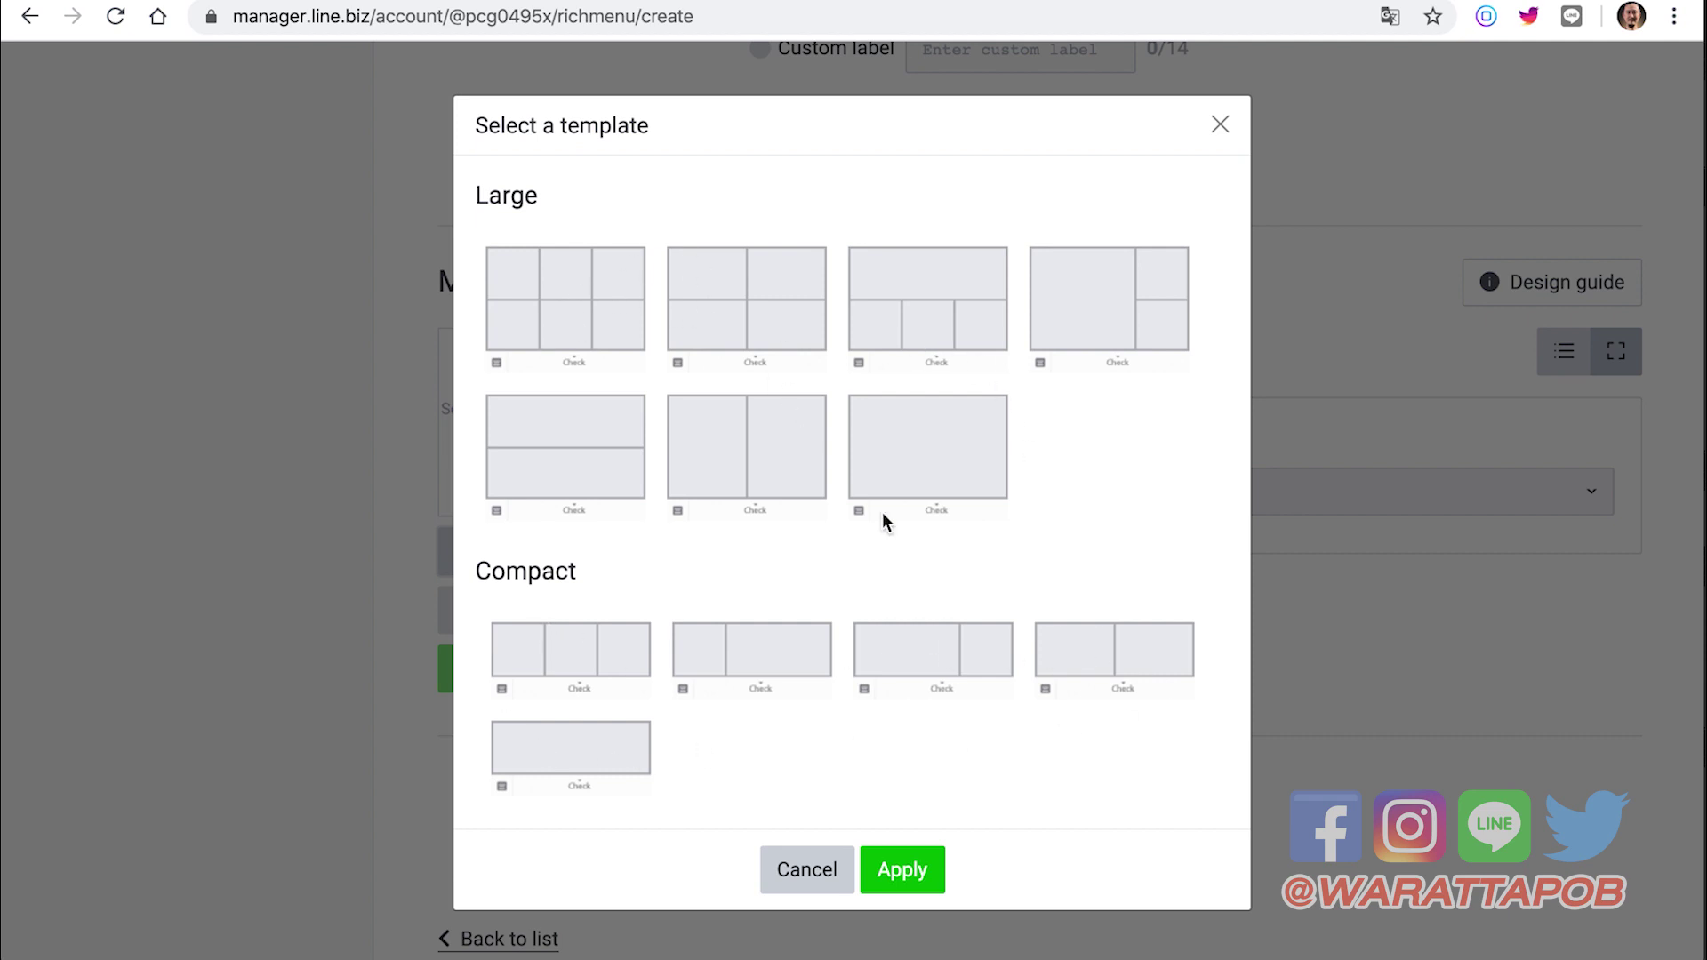
click(1220, 125)
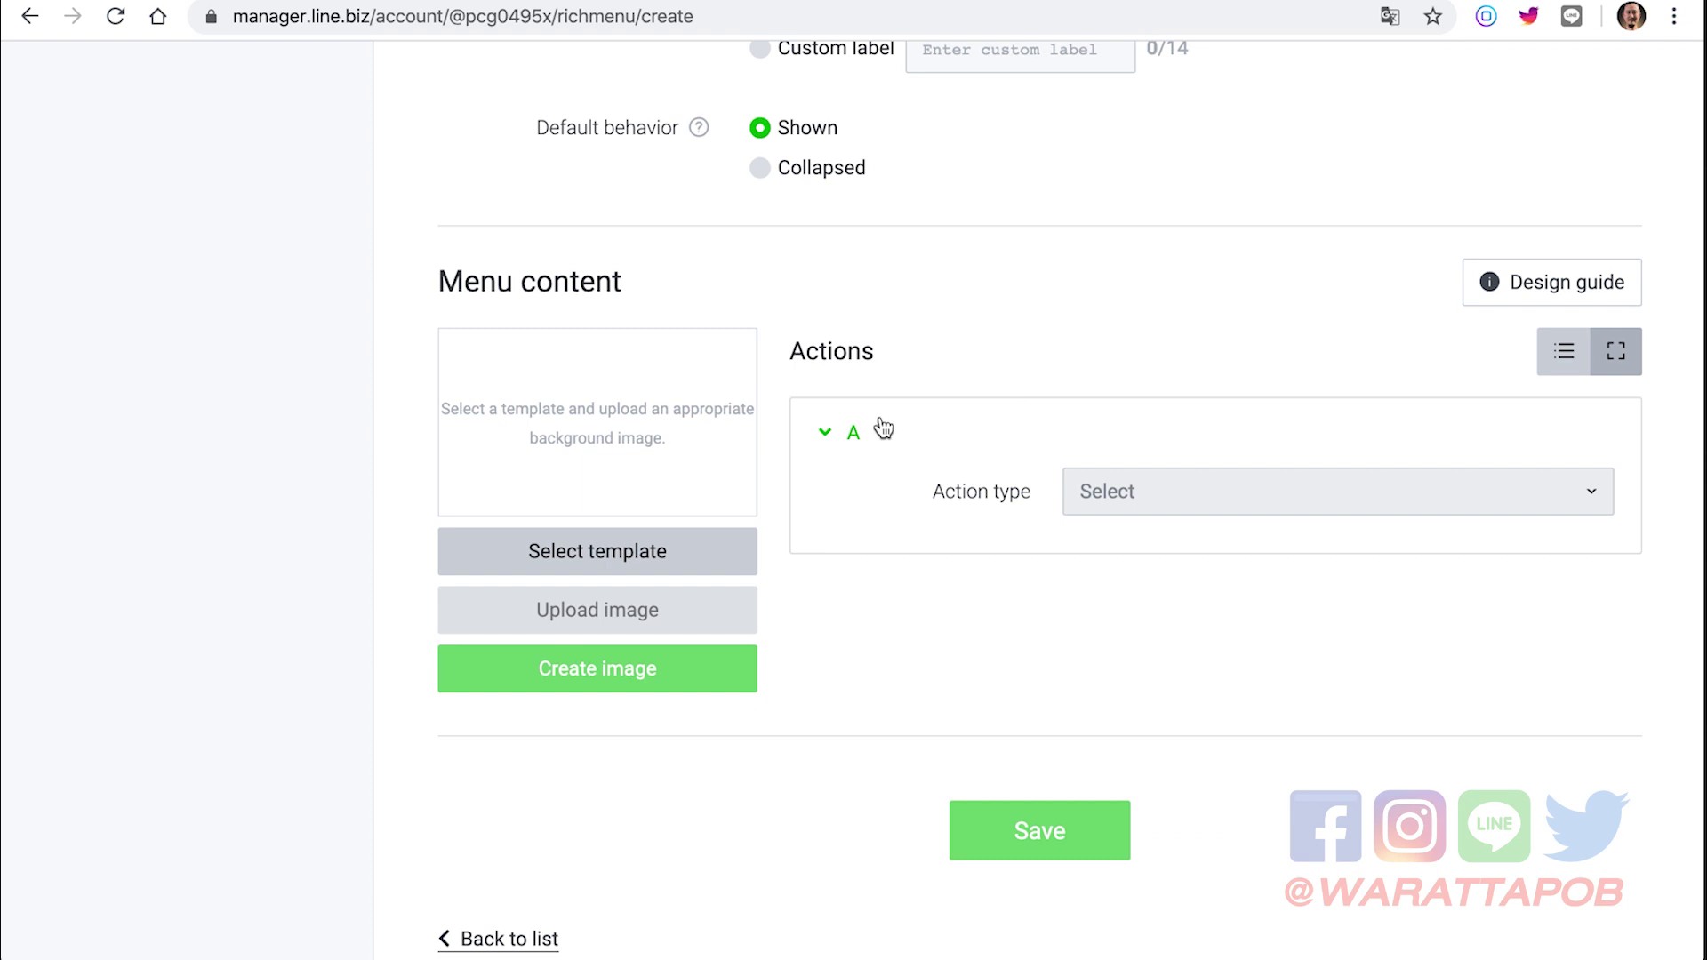
- Apply the large template with six equal areas to the menu content
click(648, 555)
click(563, 302)
click(901, 871)
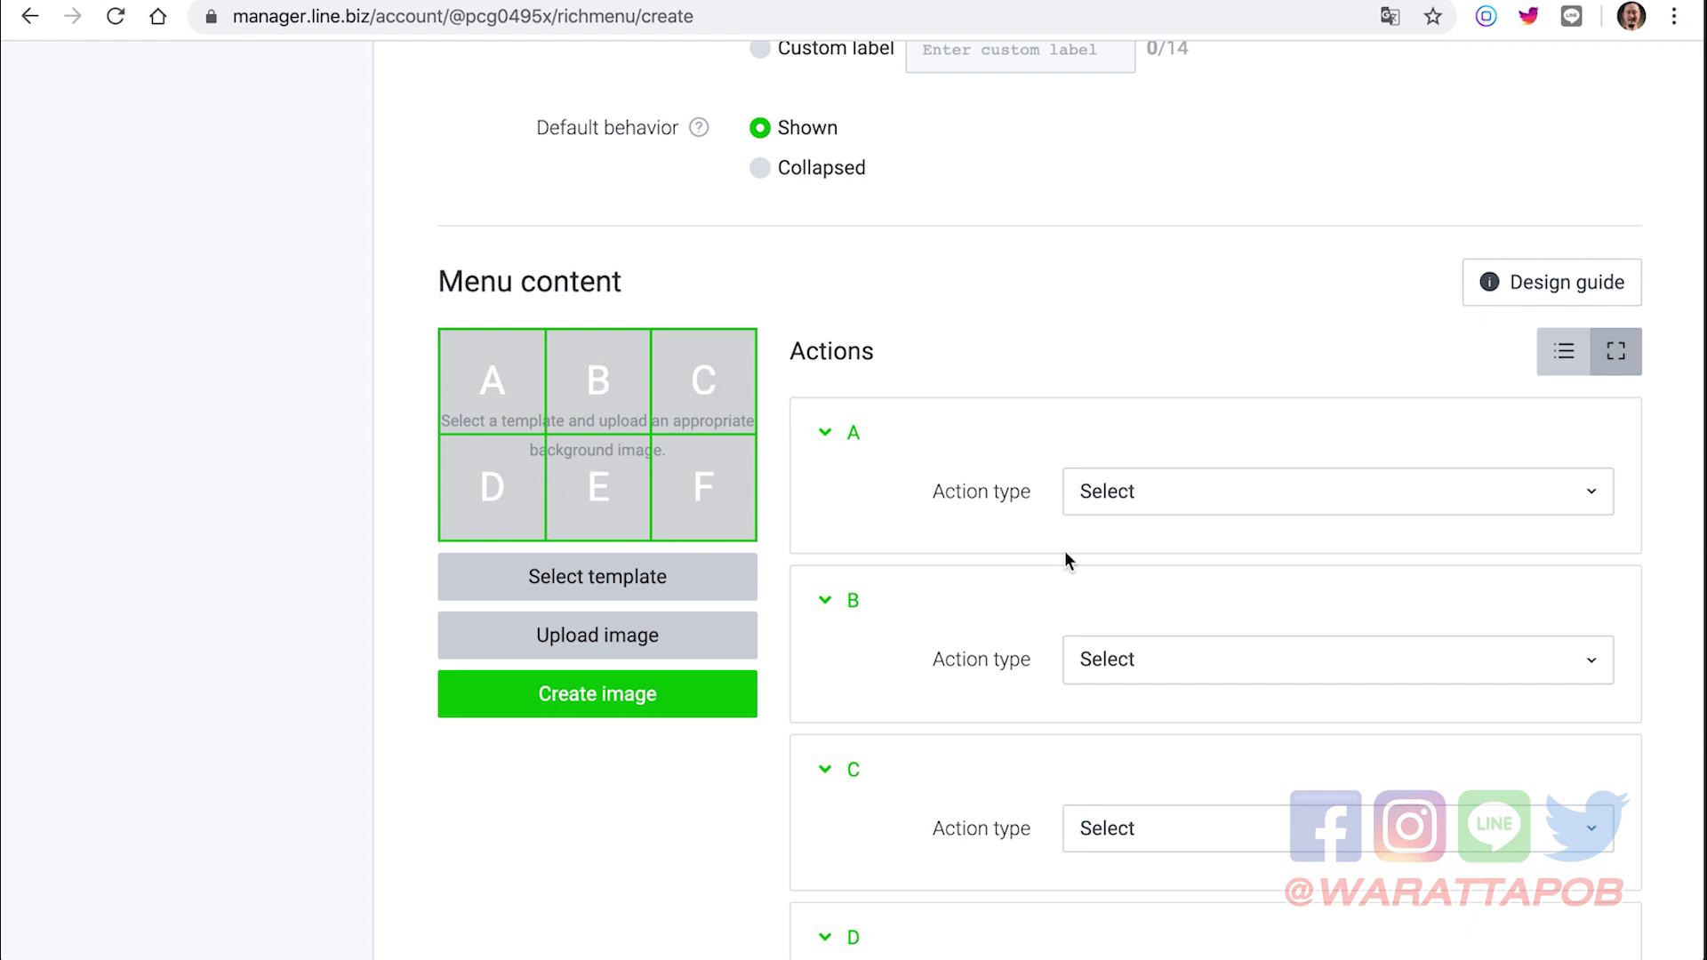
- Review the action type options for area A and the action settings for areas B to F
scroll(1068, 560, down, 5)
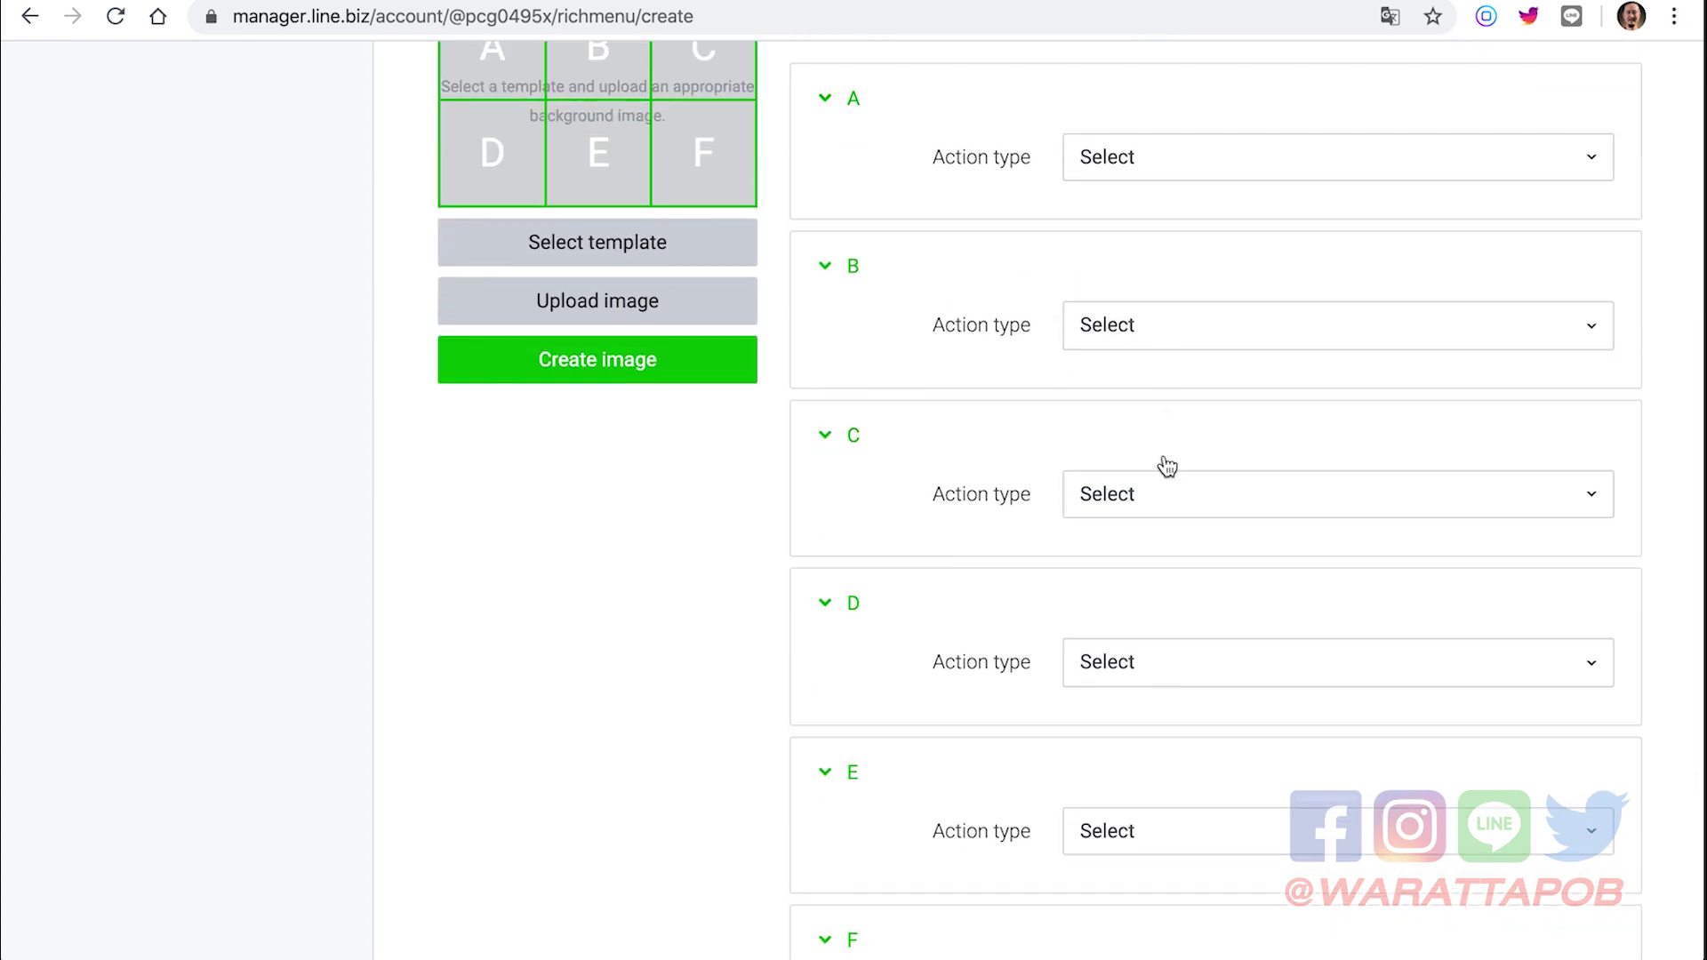
click(1278, 167)
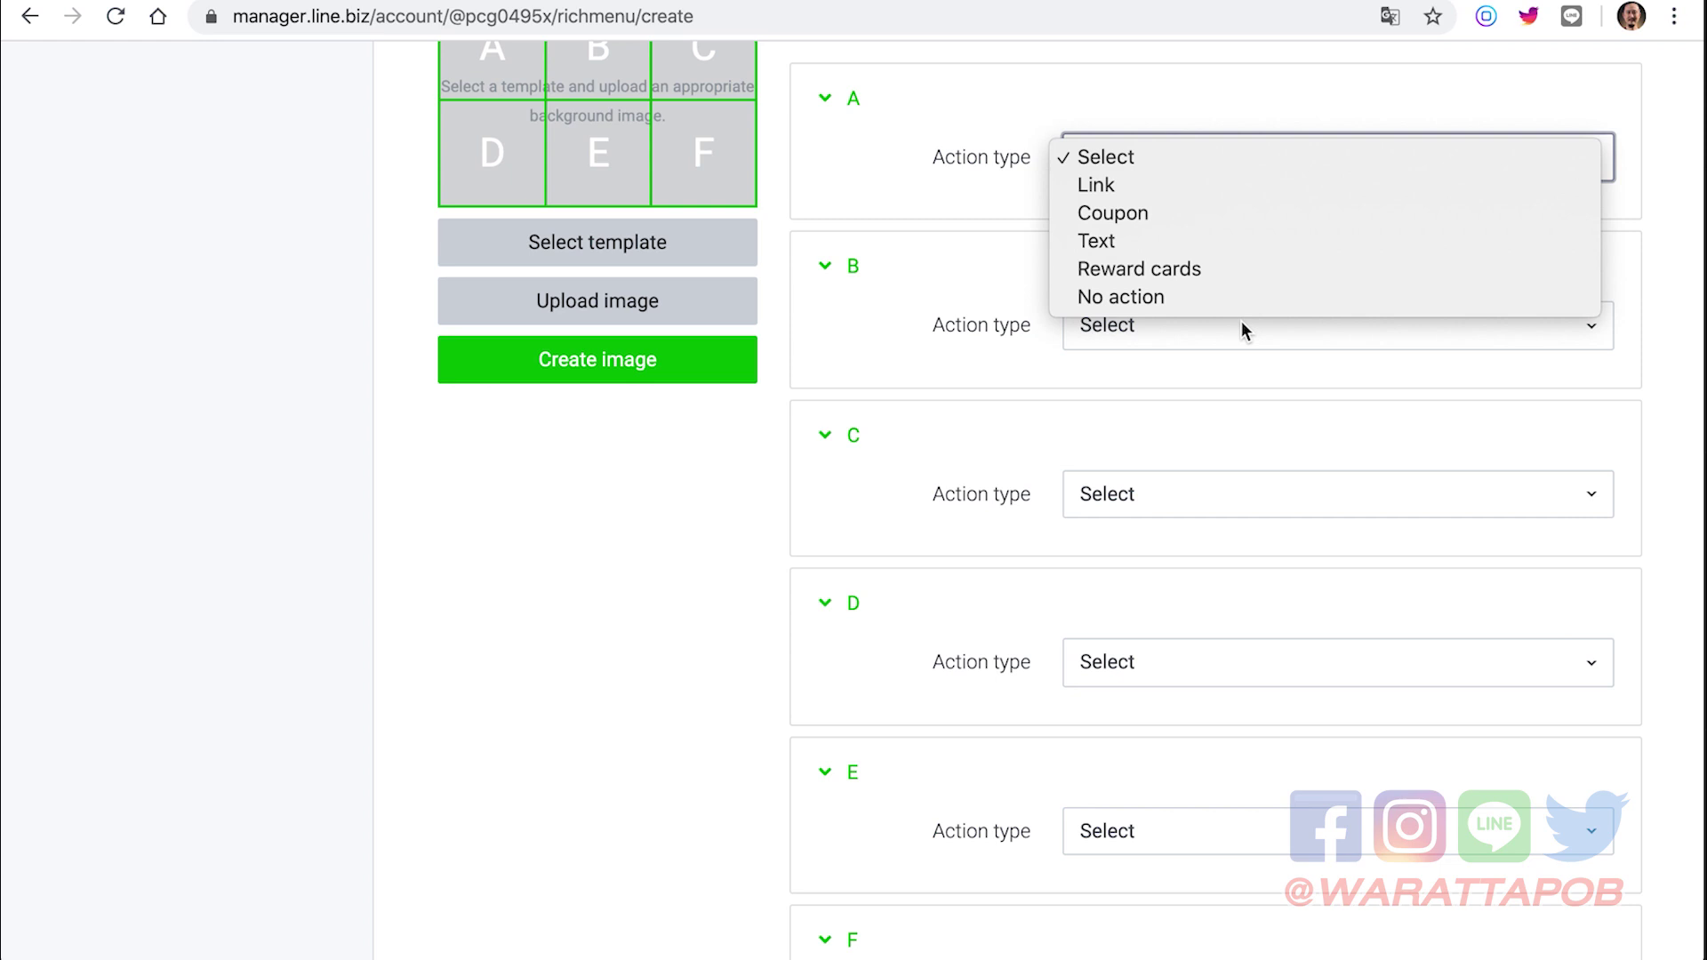
click(966, 233)
scroll(1052, 467, down, 4)
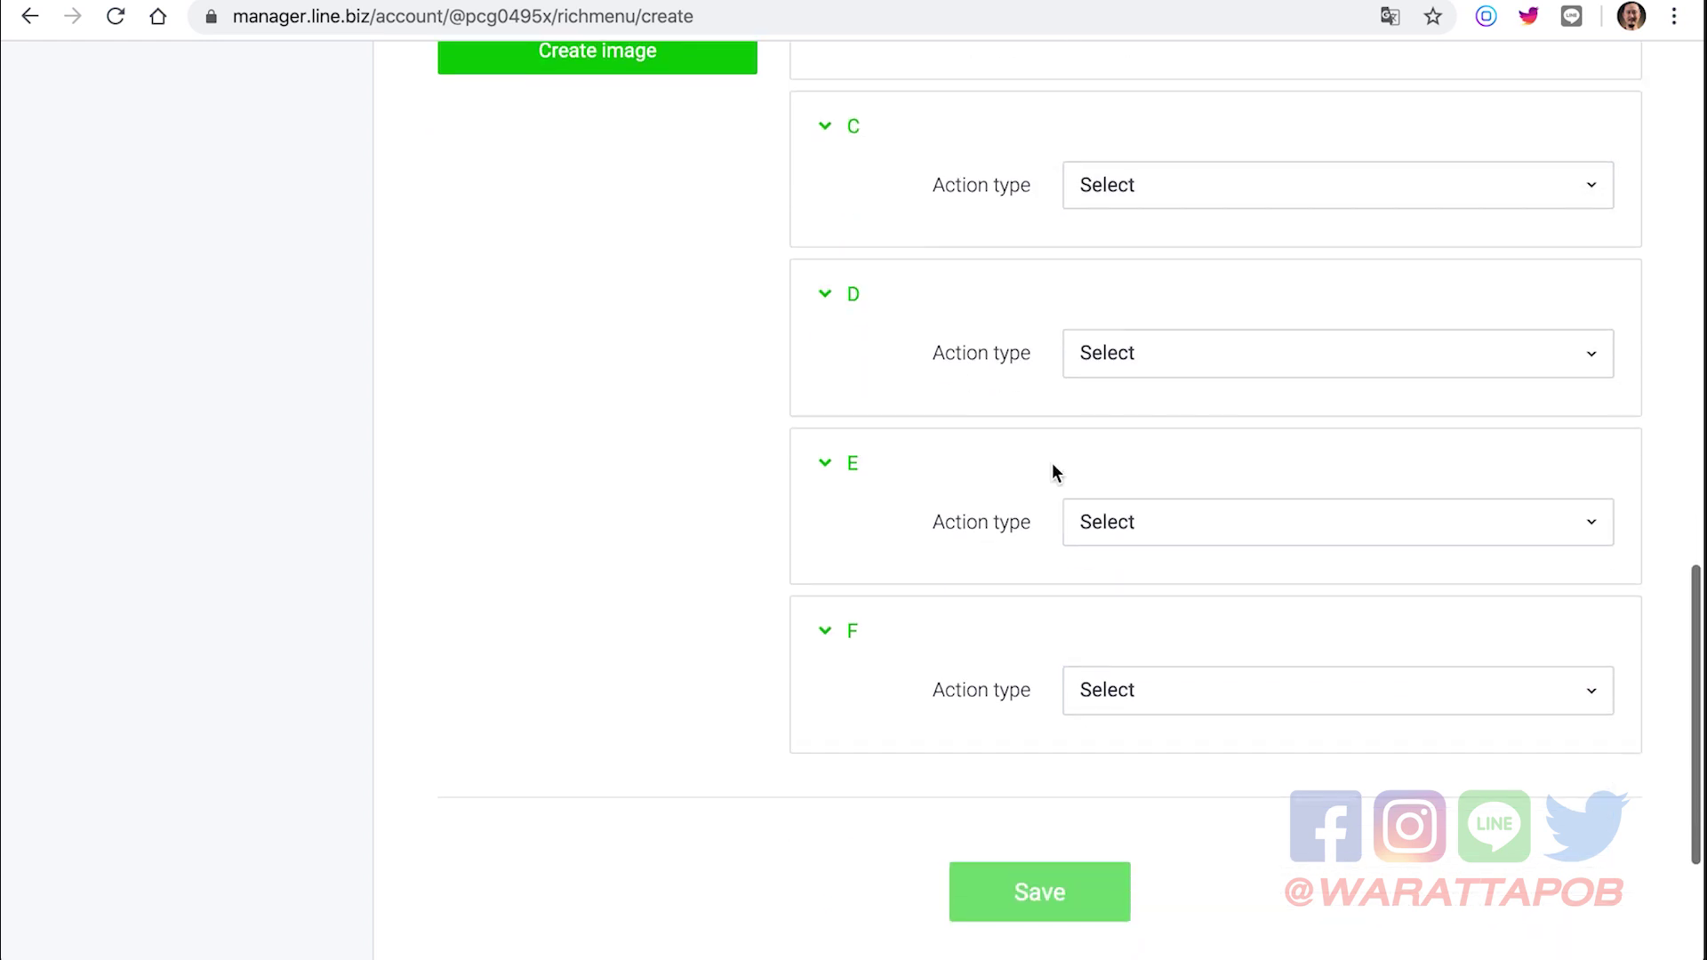
scroll(1177, 653, up, 3)
- Examine the layout of areas A to F in the menu content preview up close
scroll(1179, 650, up, 5)
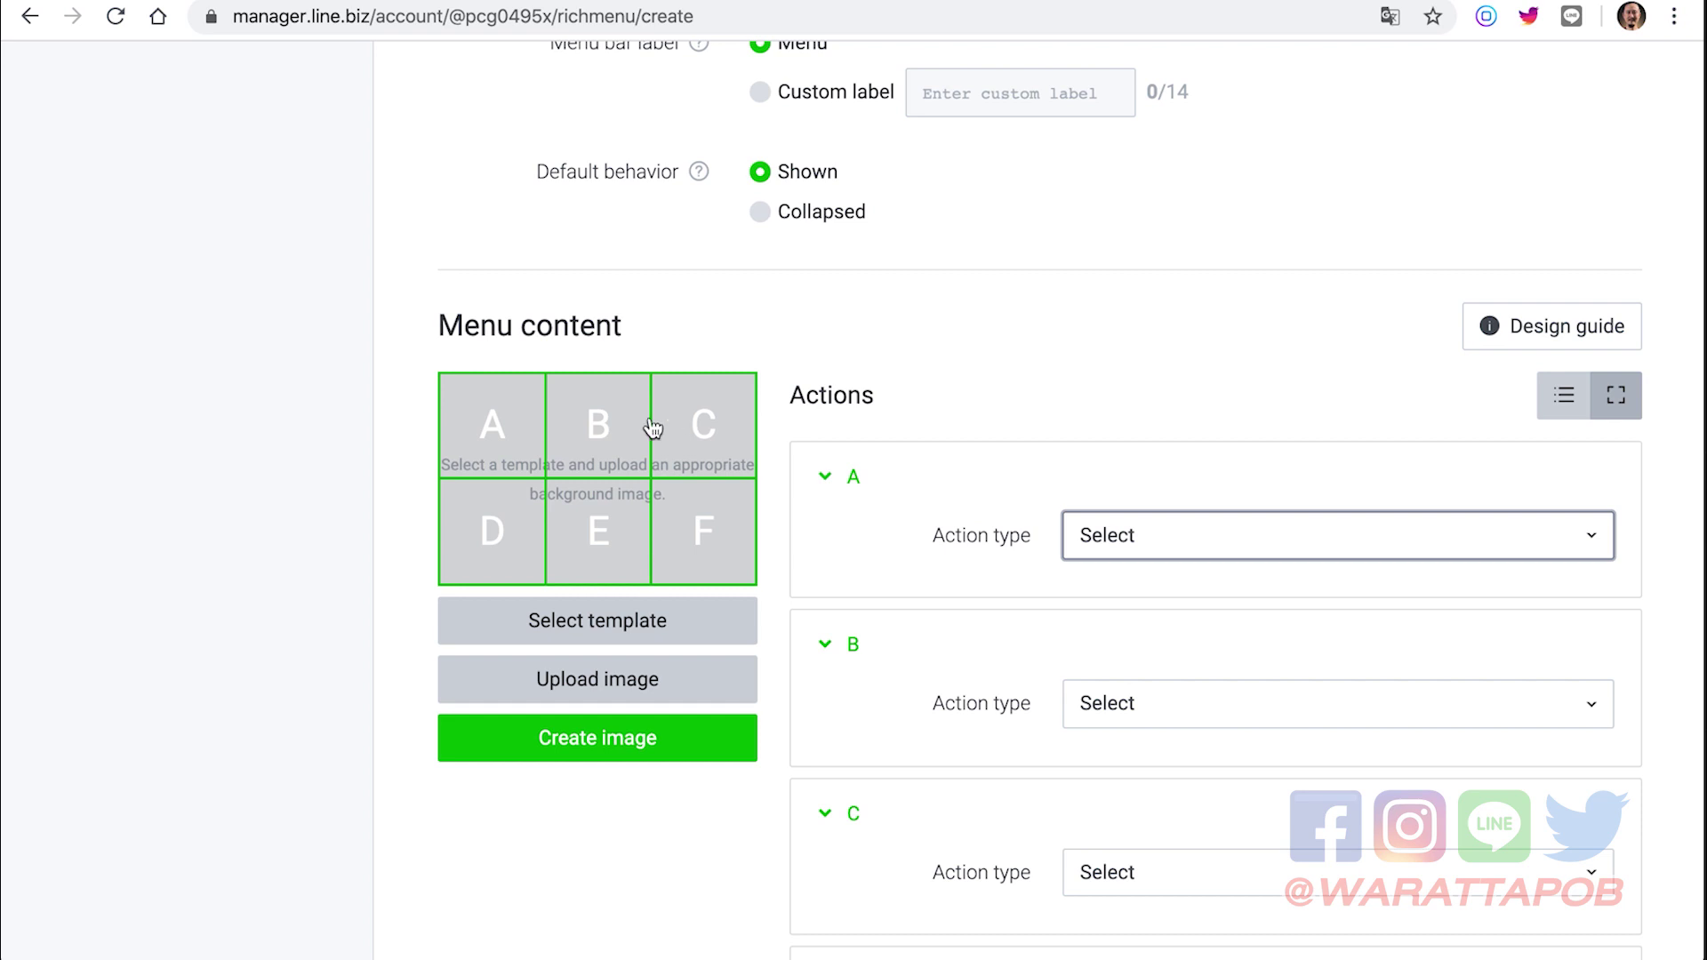
scroll(614, 431, up, 5)
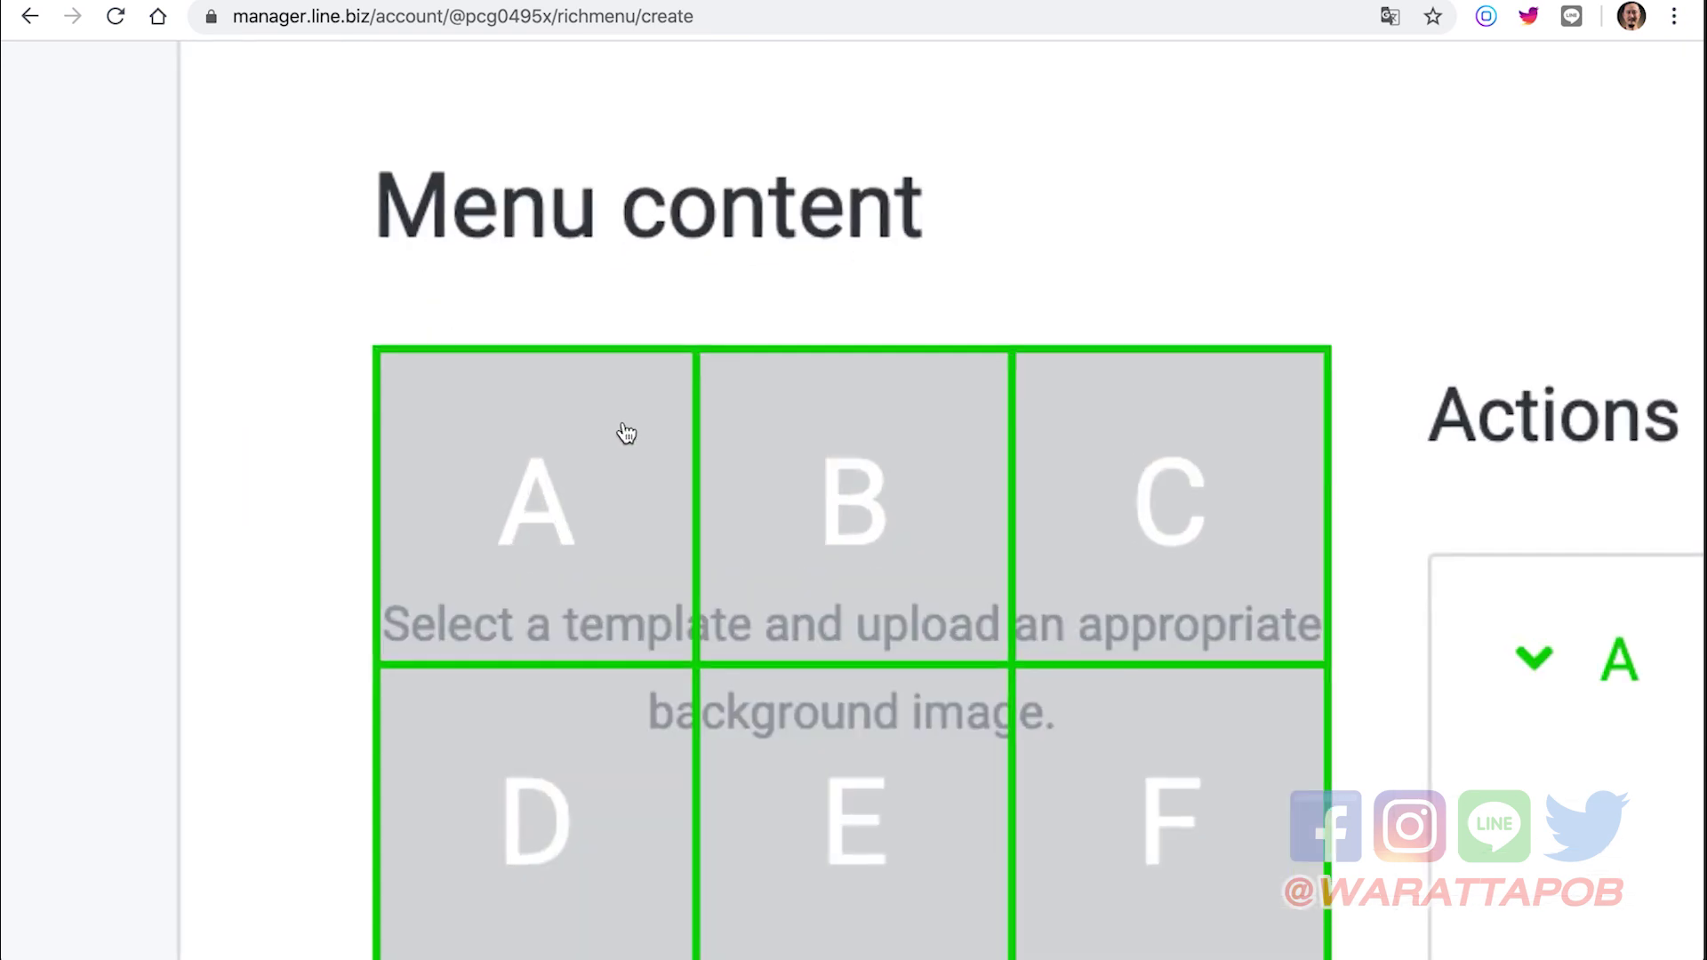
scroll(736, 488, down, 5)
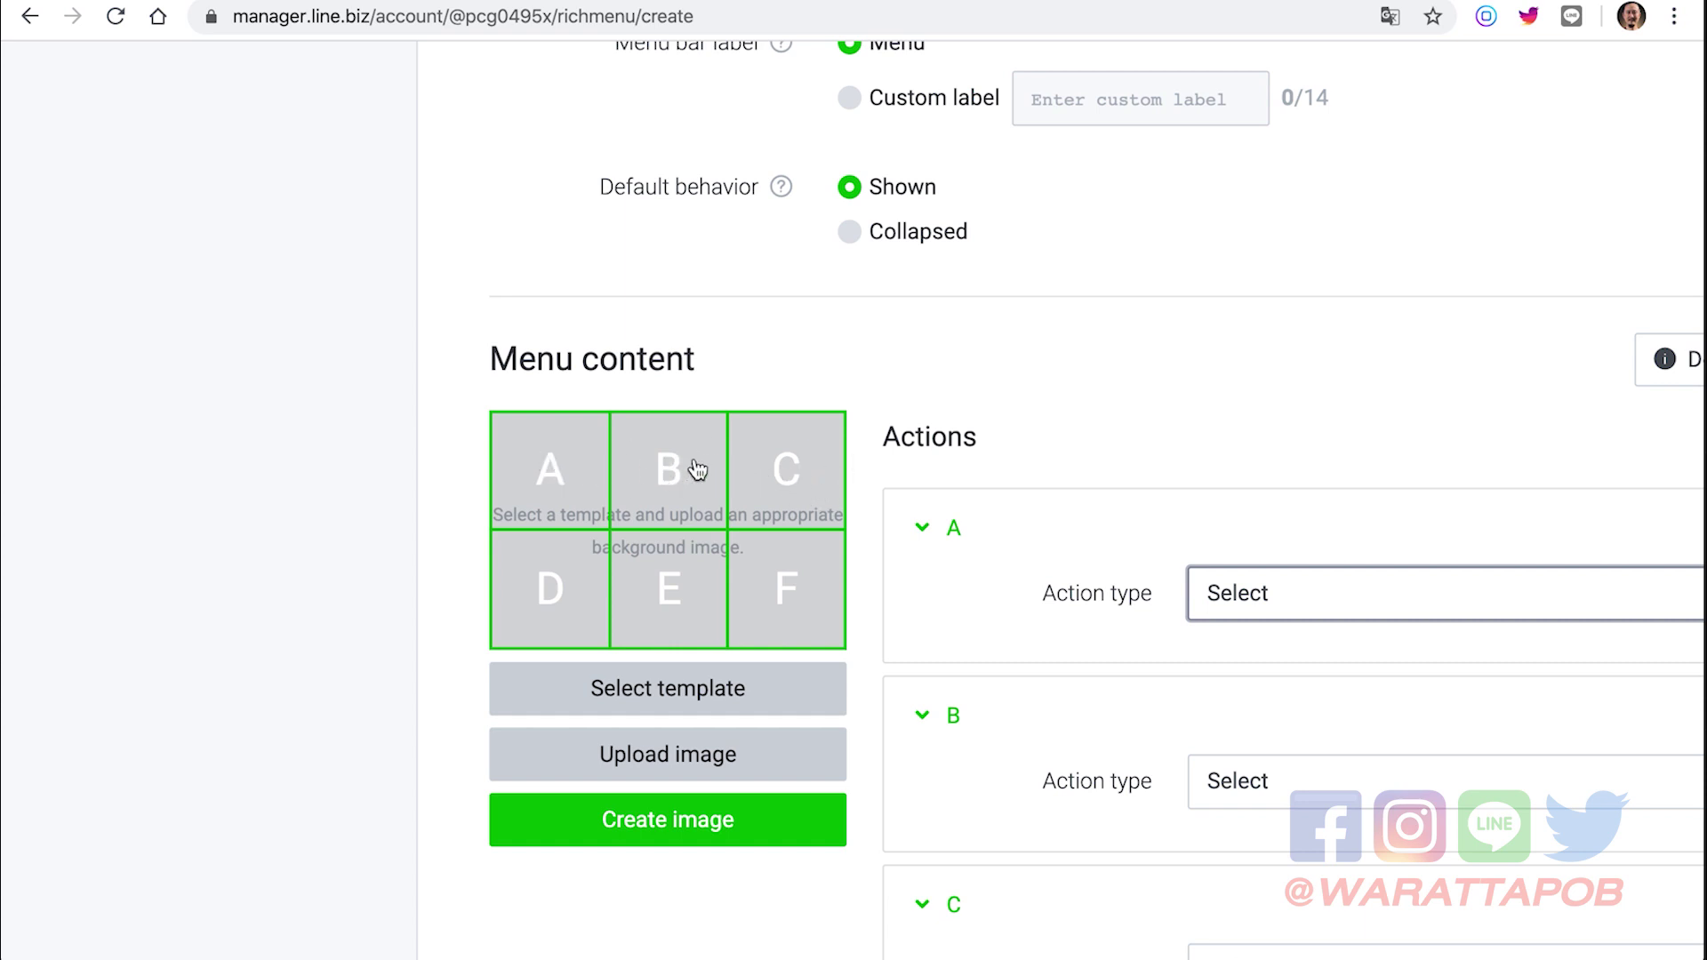
scroll(693, 472, up, 1)
scroll(685, 480, right, 1)
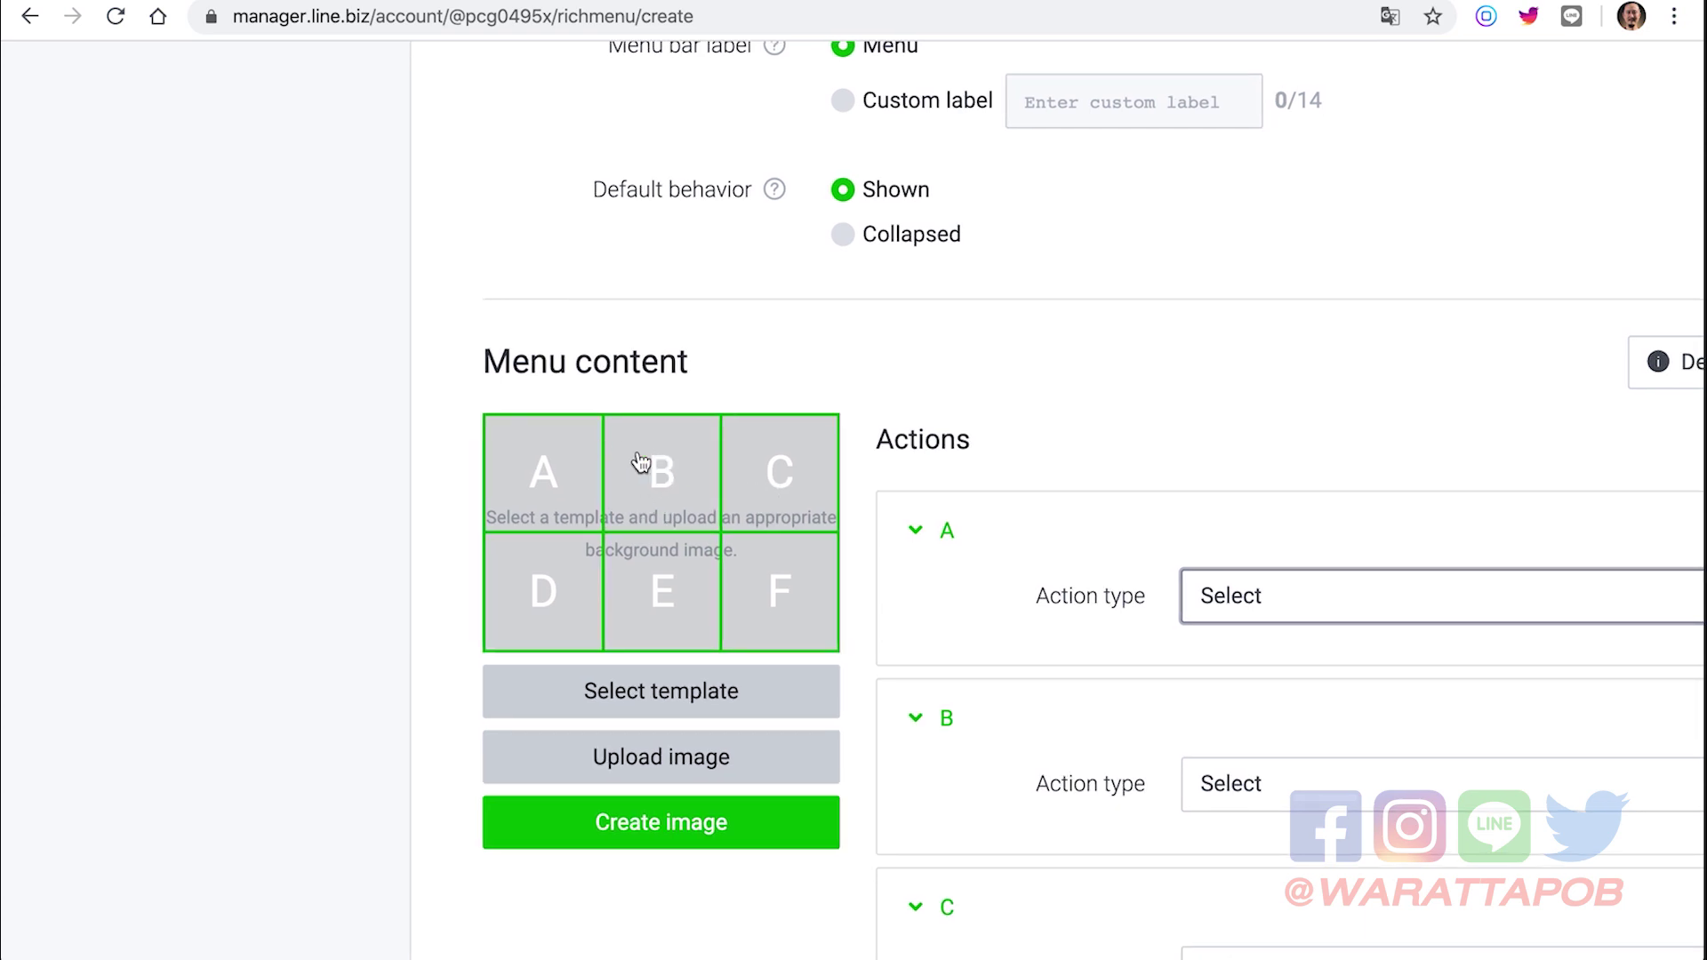
scroll(703, 471, right, 1)
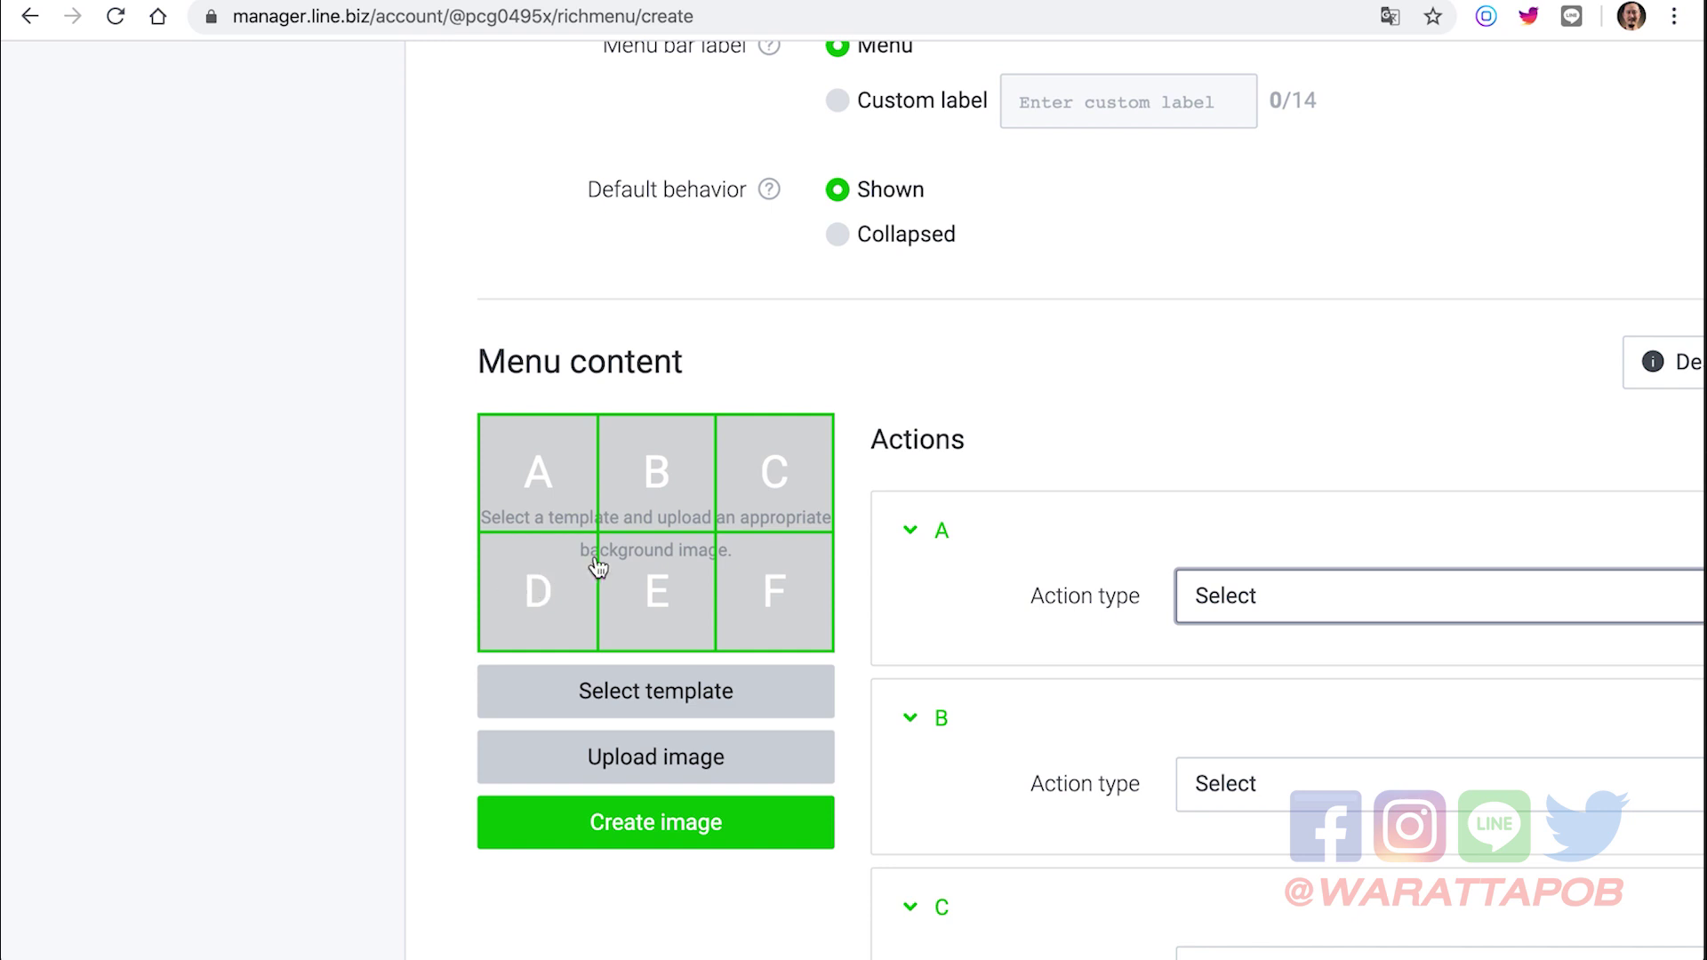
scroll(800, 525, down, 1)
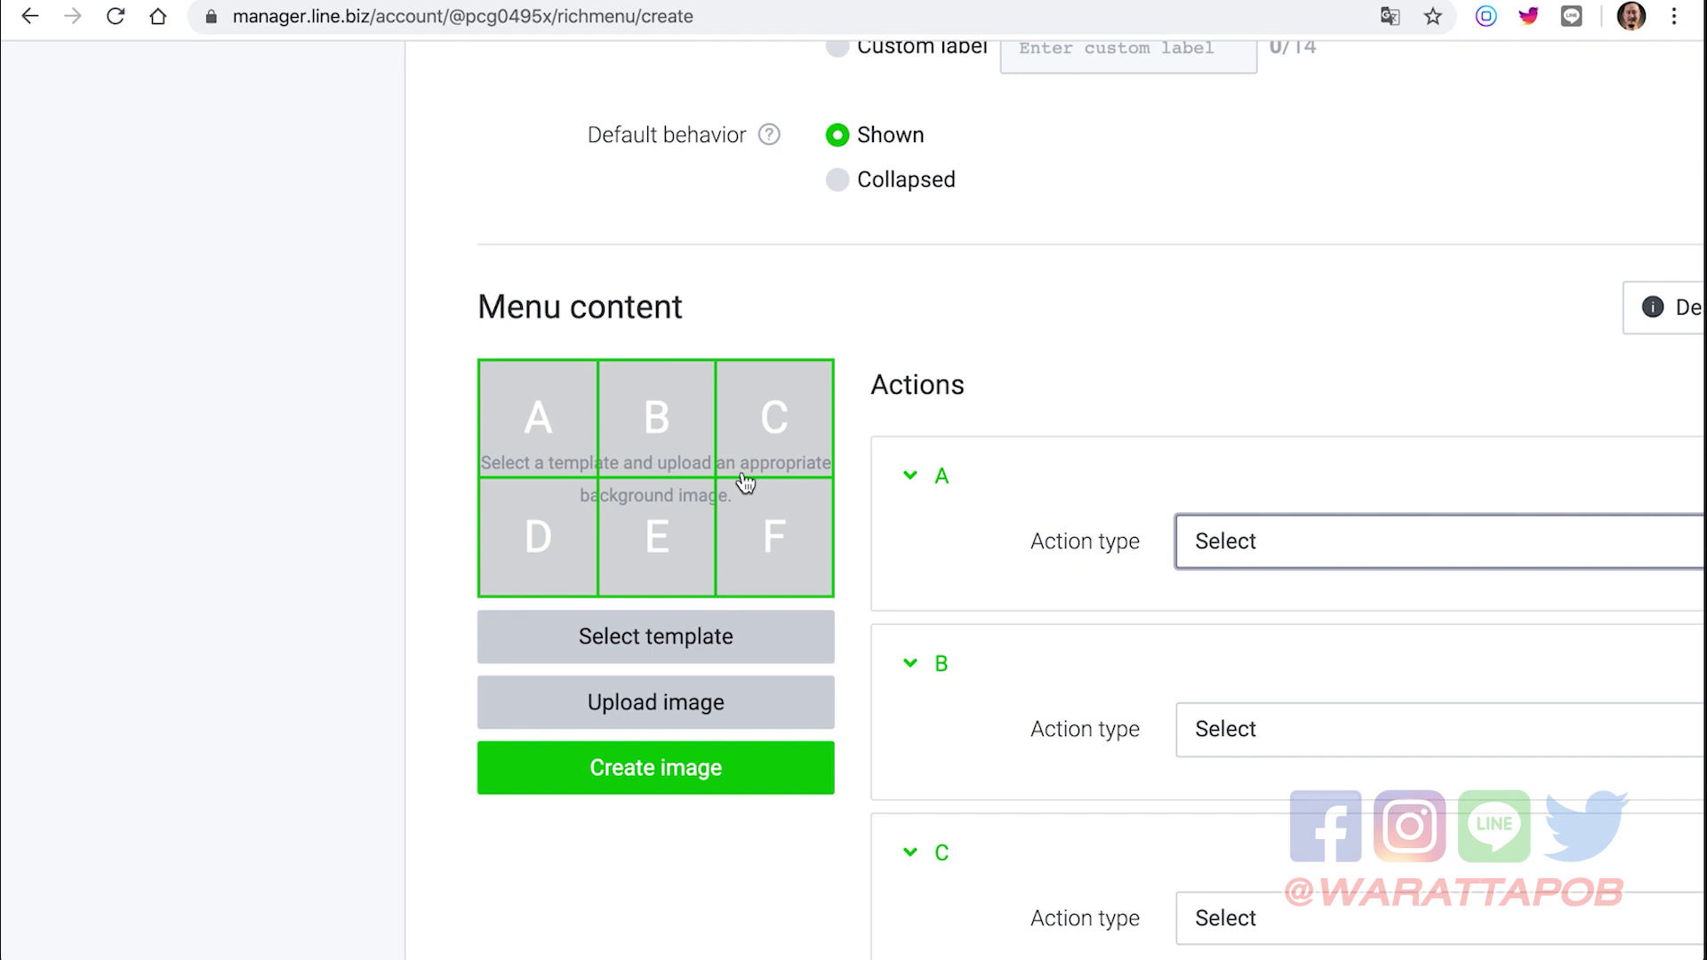
- Change the menu content to the large template with one big area beside two small stacked areas
click(665, 654)
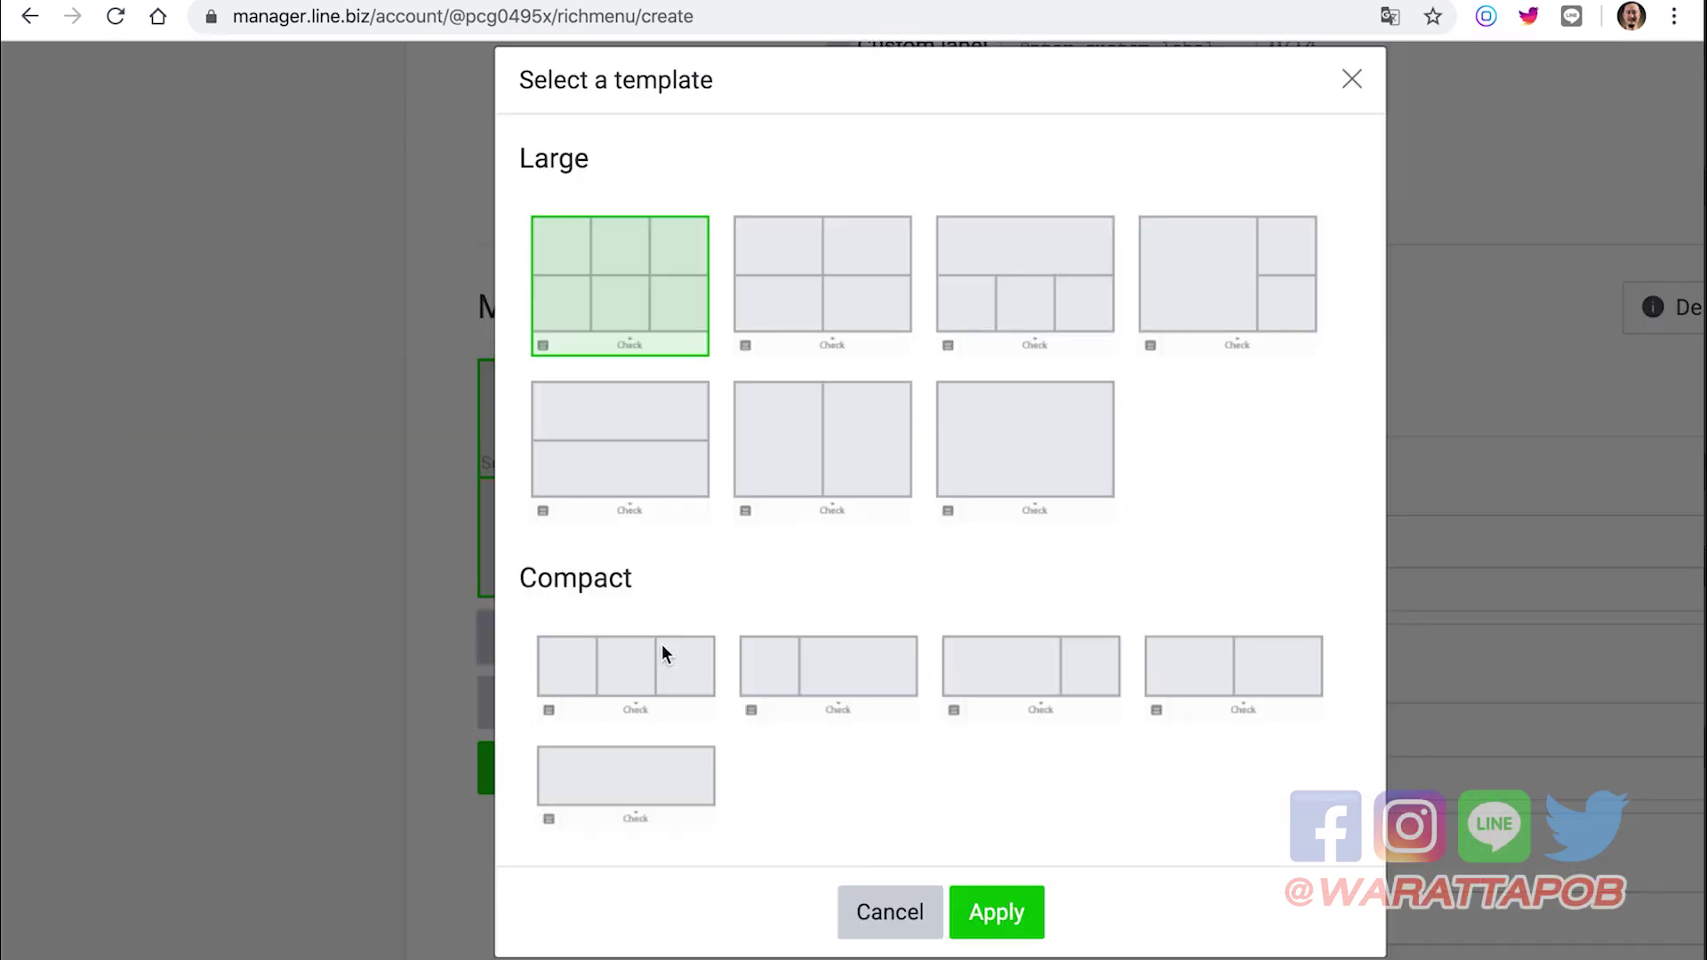
click(1215, 290)
click(996, 912)
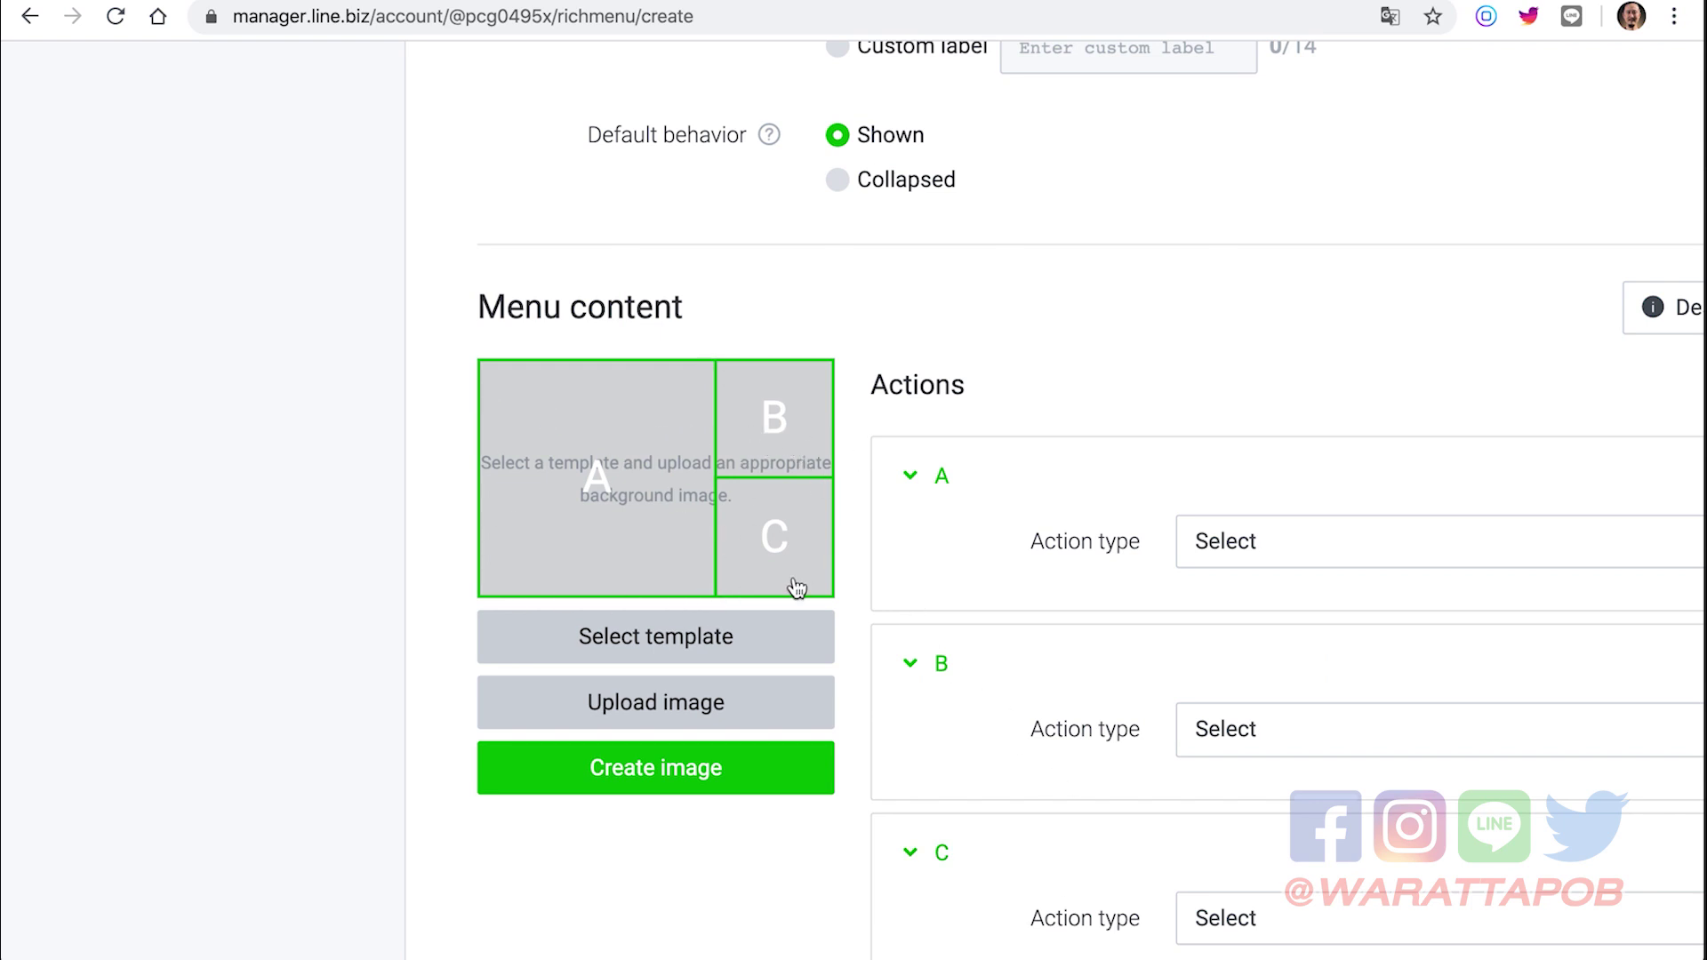
- Switch to Illustrator to examine the menu artwork in Untitled-3.ai, and return to the rich menu page in the browser
scroll(978, 509, down, 1)
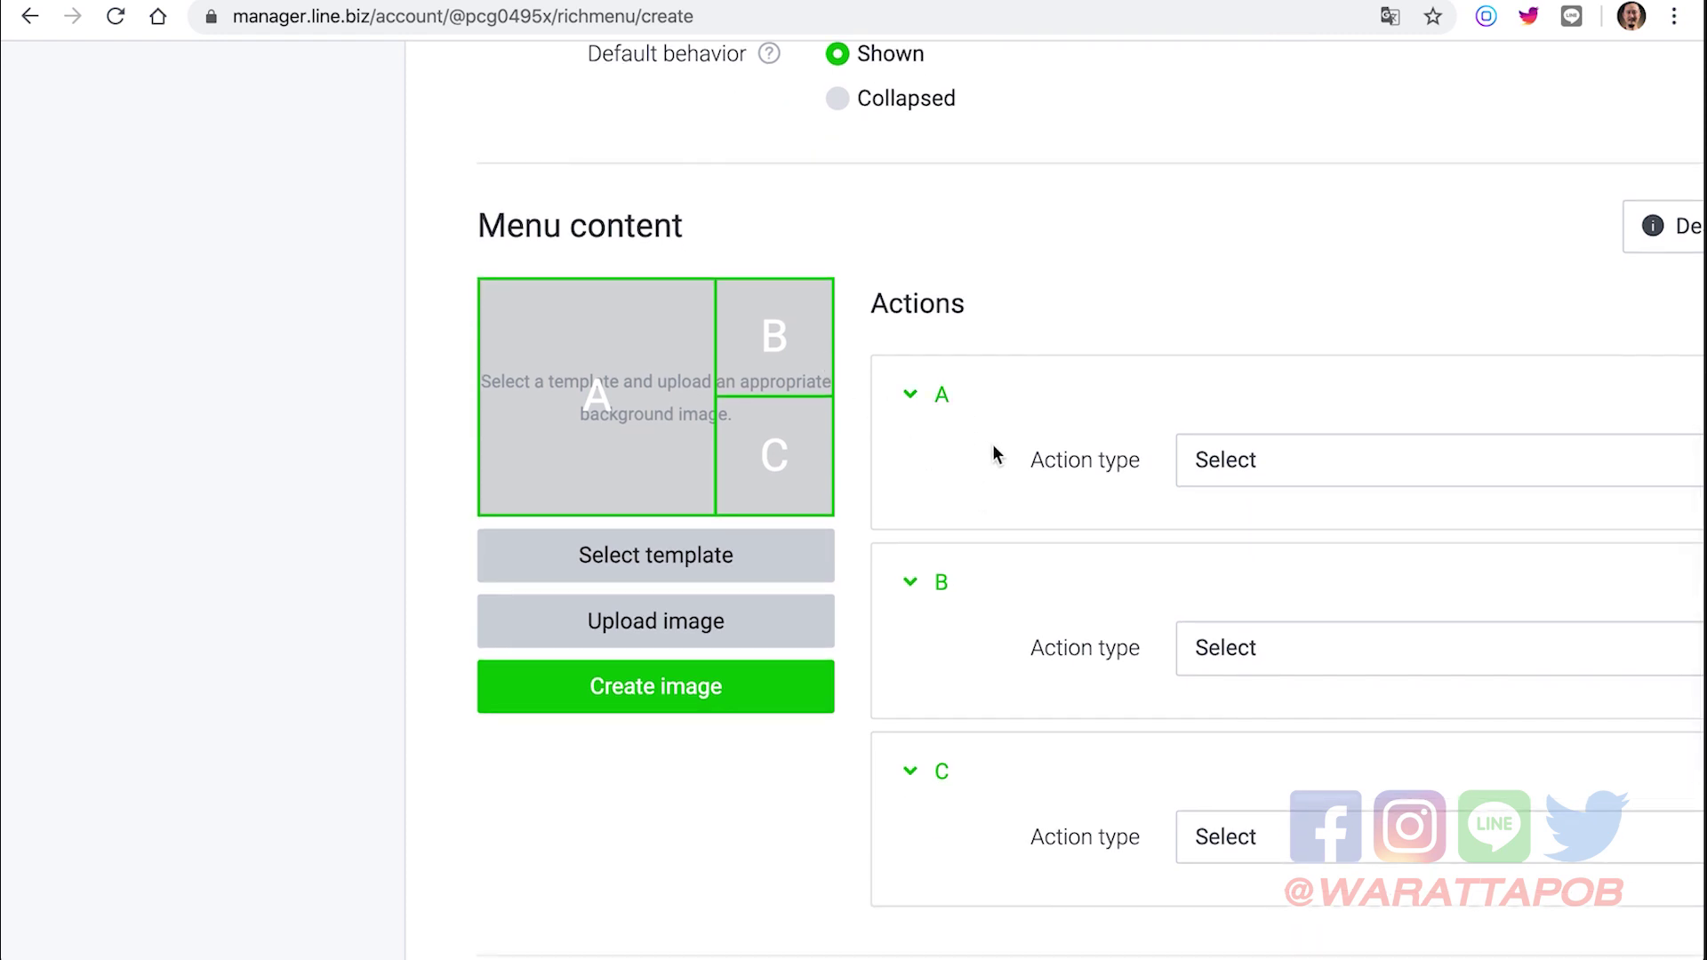
key(ctrl+Up)
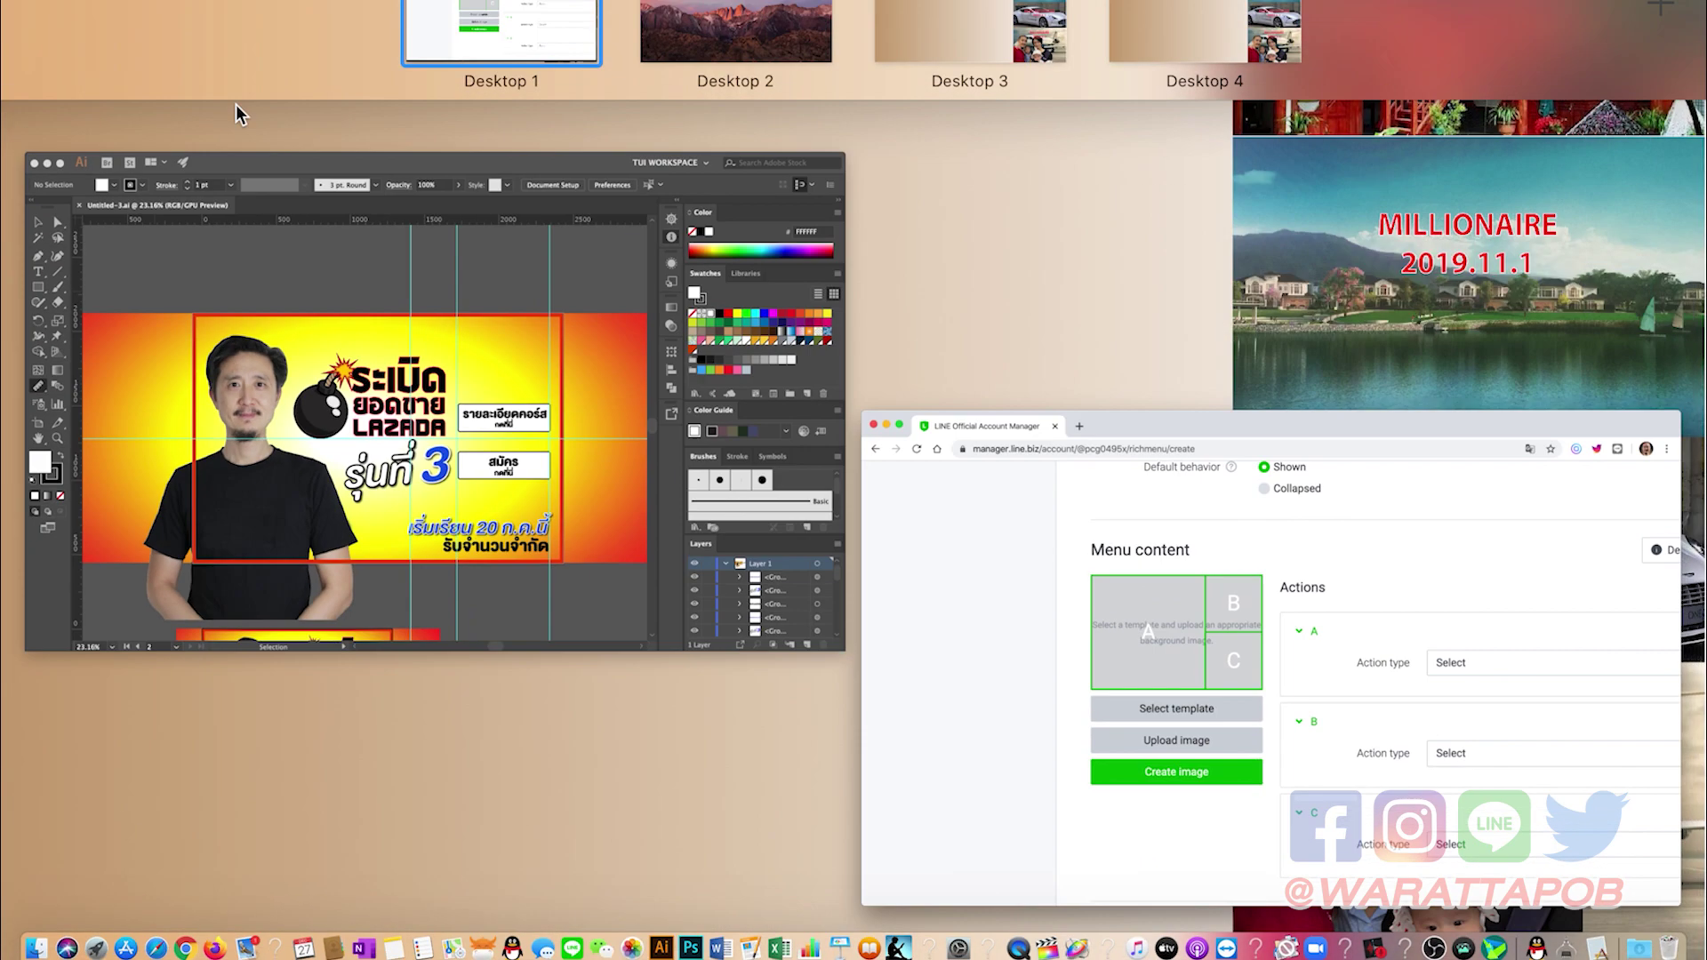
click(451, 361)
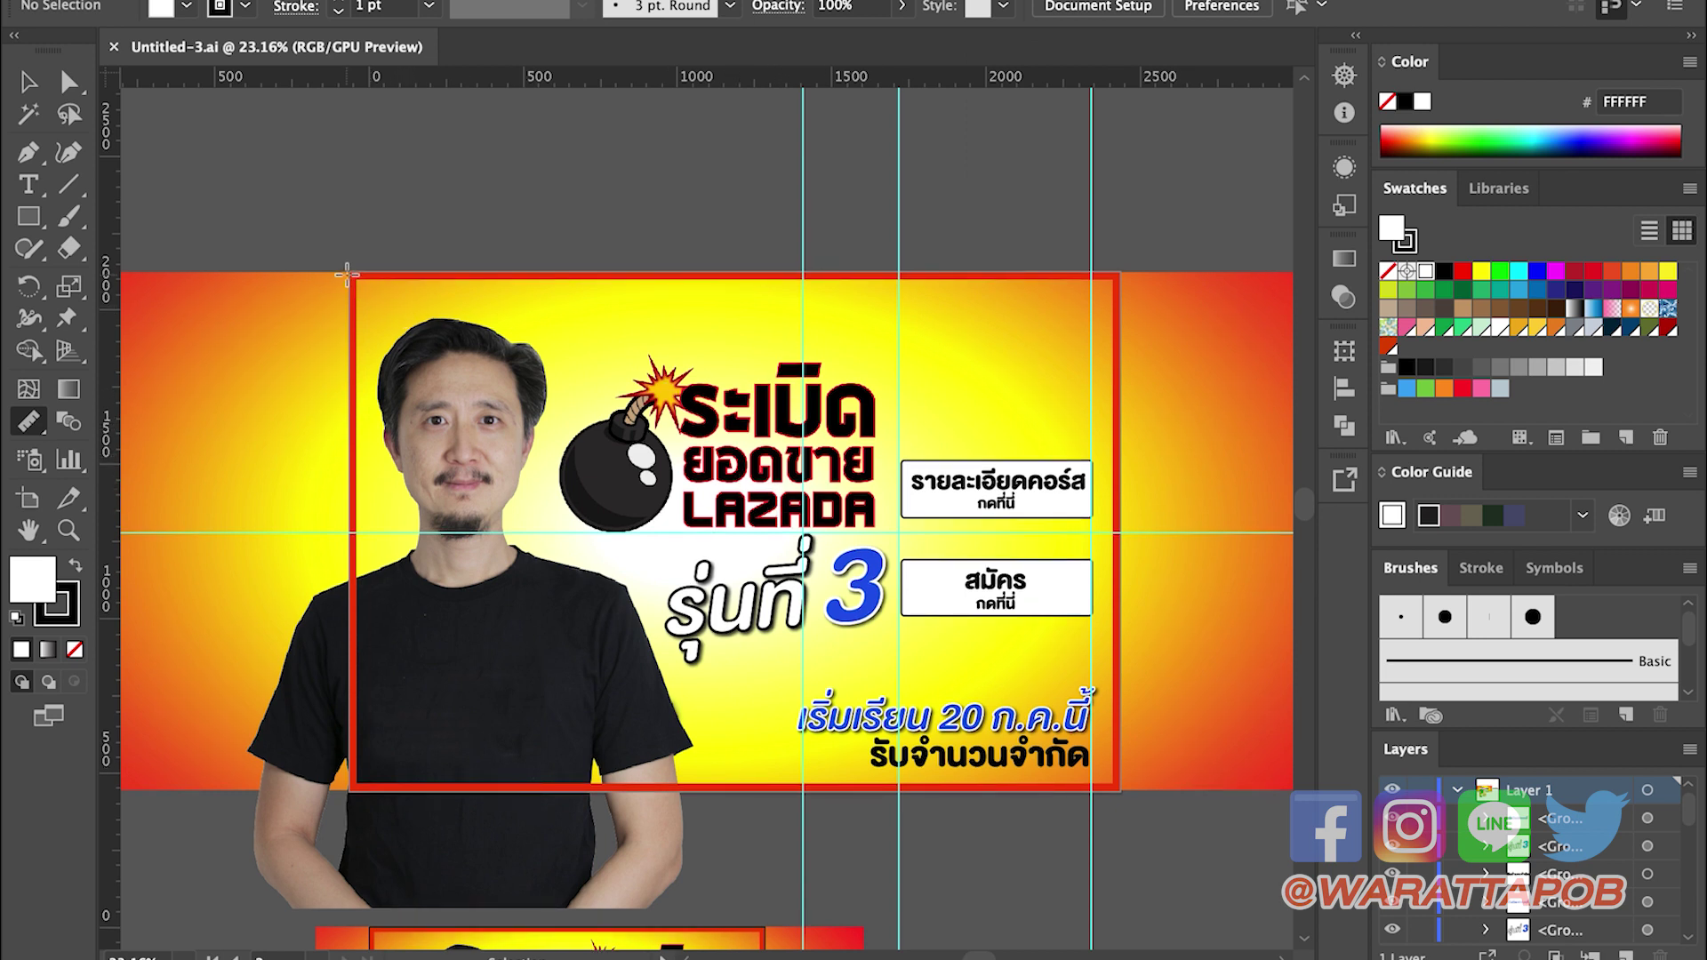
key(ctrl+Up)
click(925, 571)
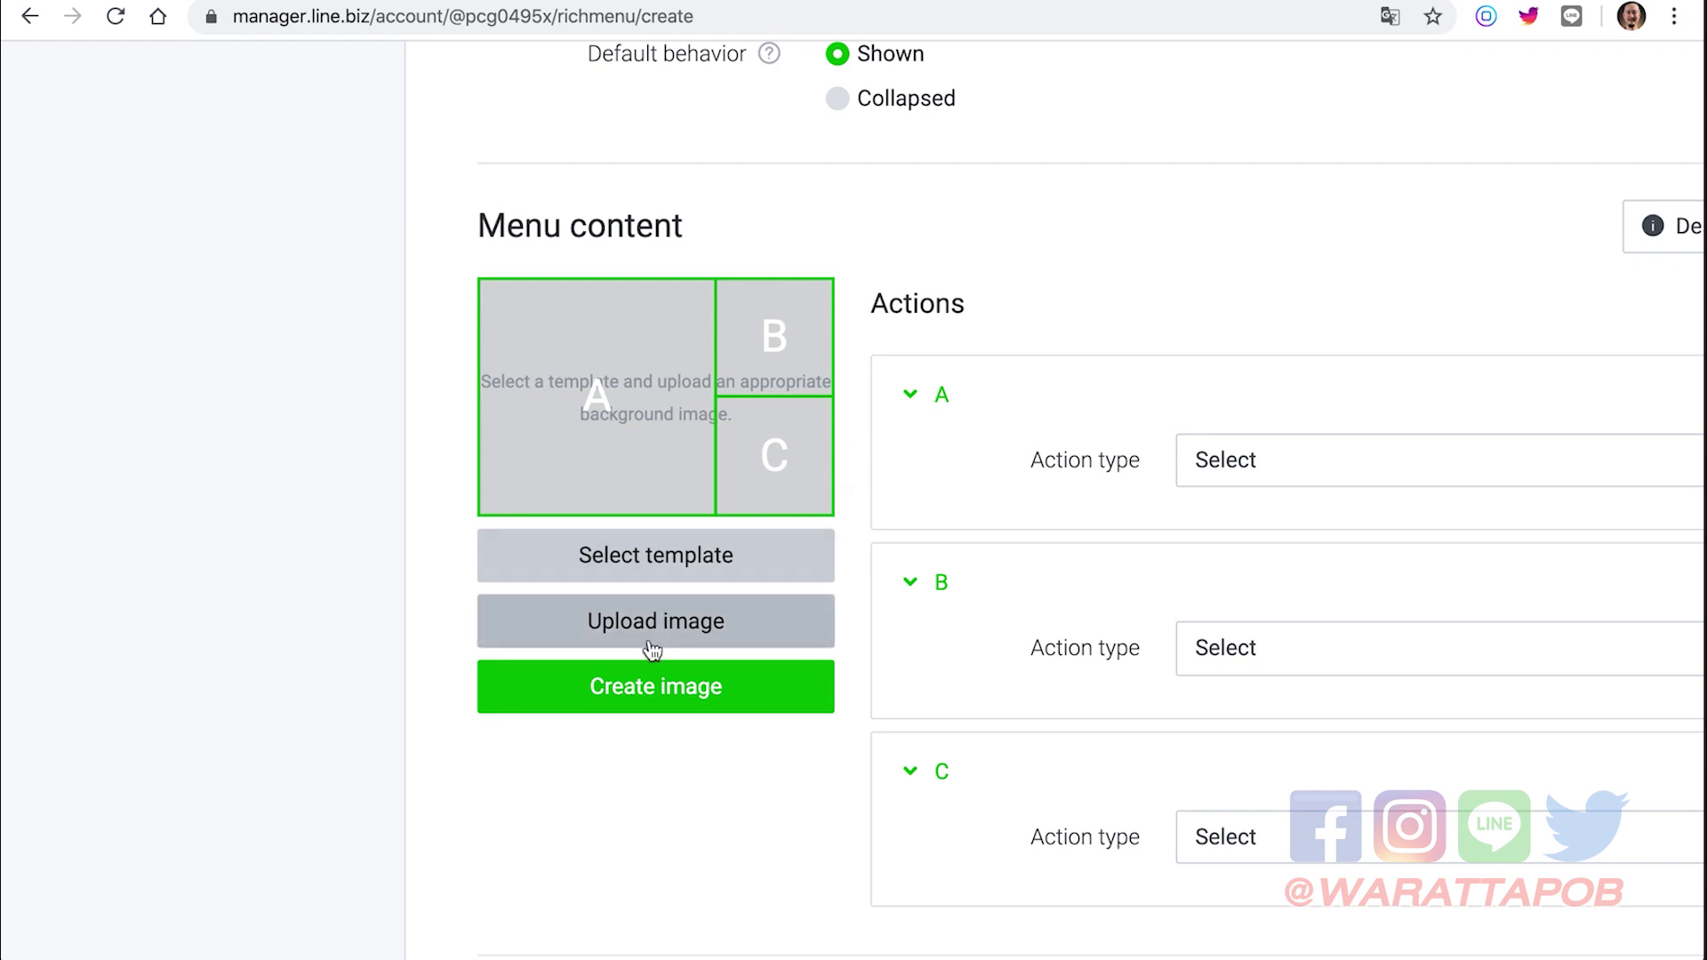
- Open the menu image upload and highlight the accepted image sizes 2500 × 1686 and 2500 × 843
click(673, 627)
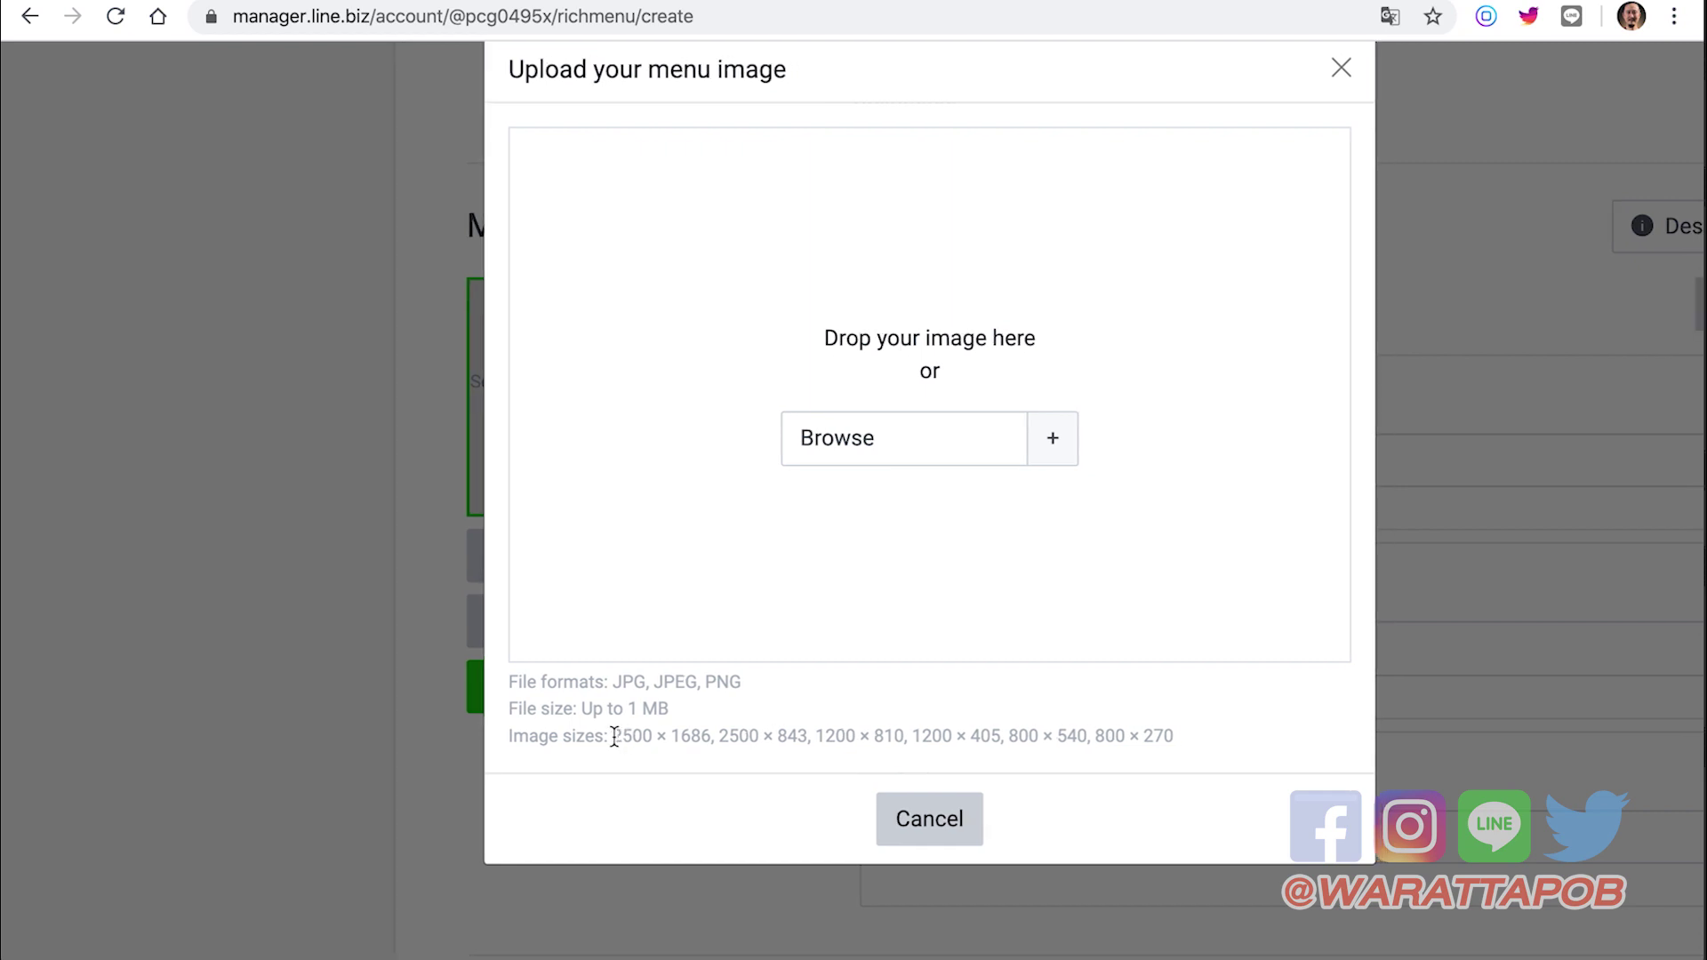
drag(616, 736, 816, 737)
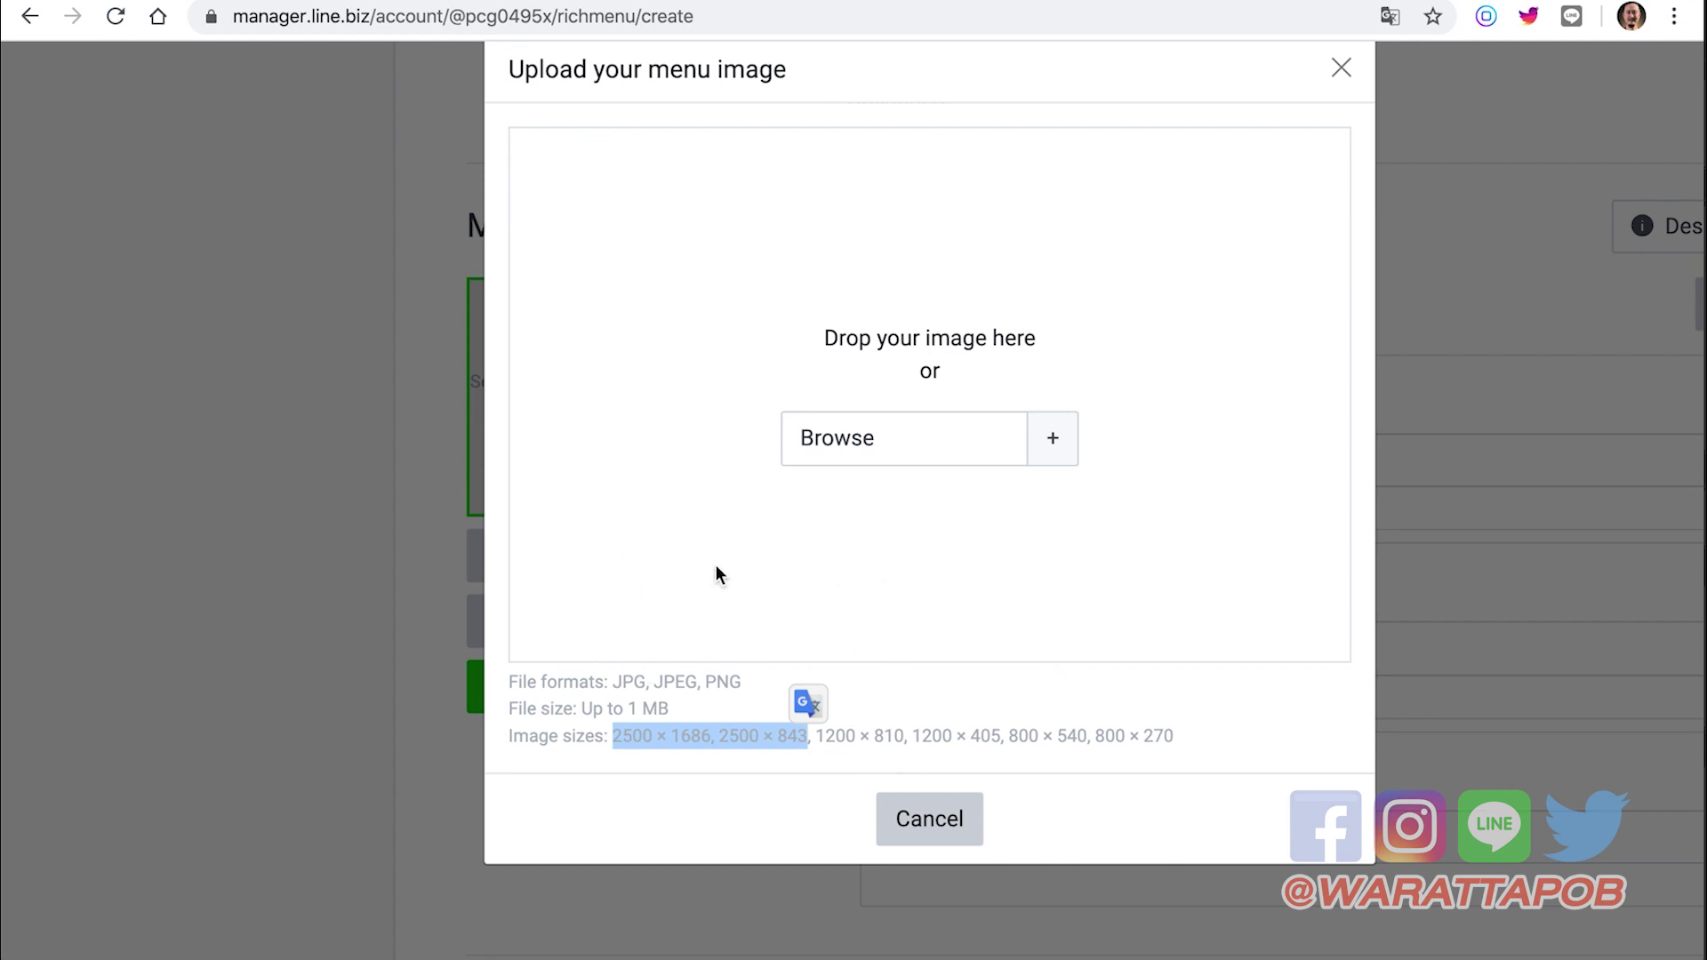
- Highlight the accepted image sizes from 1200 × 810 to 800 × 270, and single out 2500 × 1686 in the upload requirements
drag(815, 735, 1005, 745)
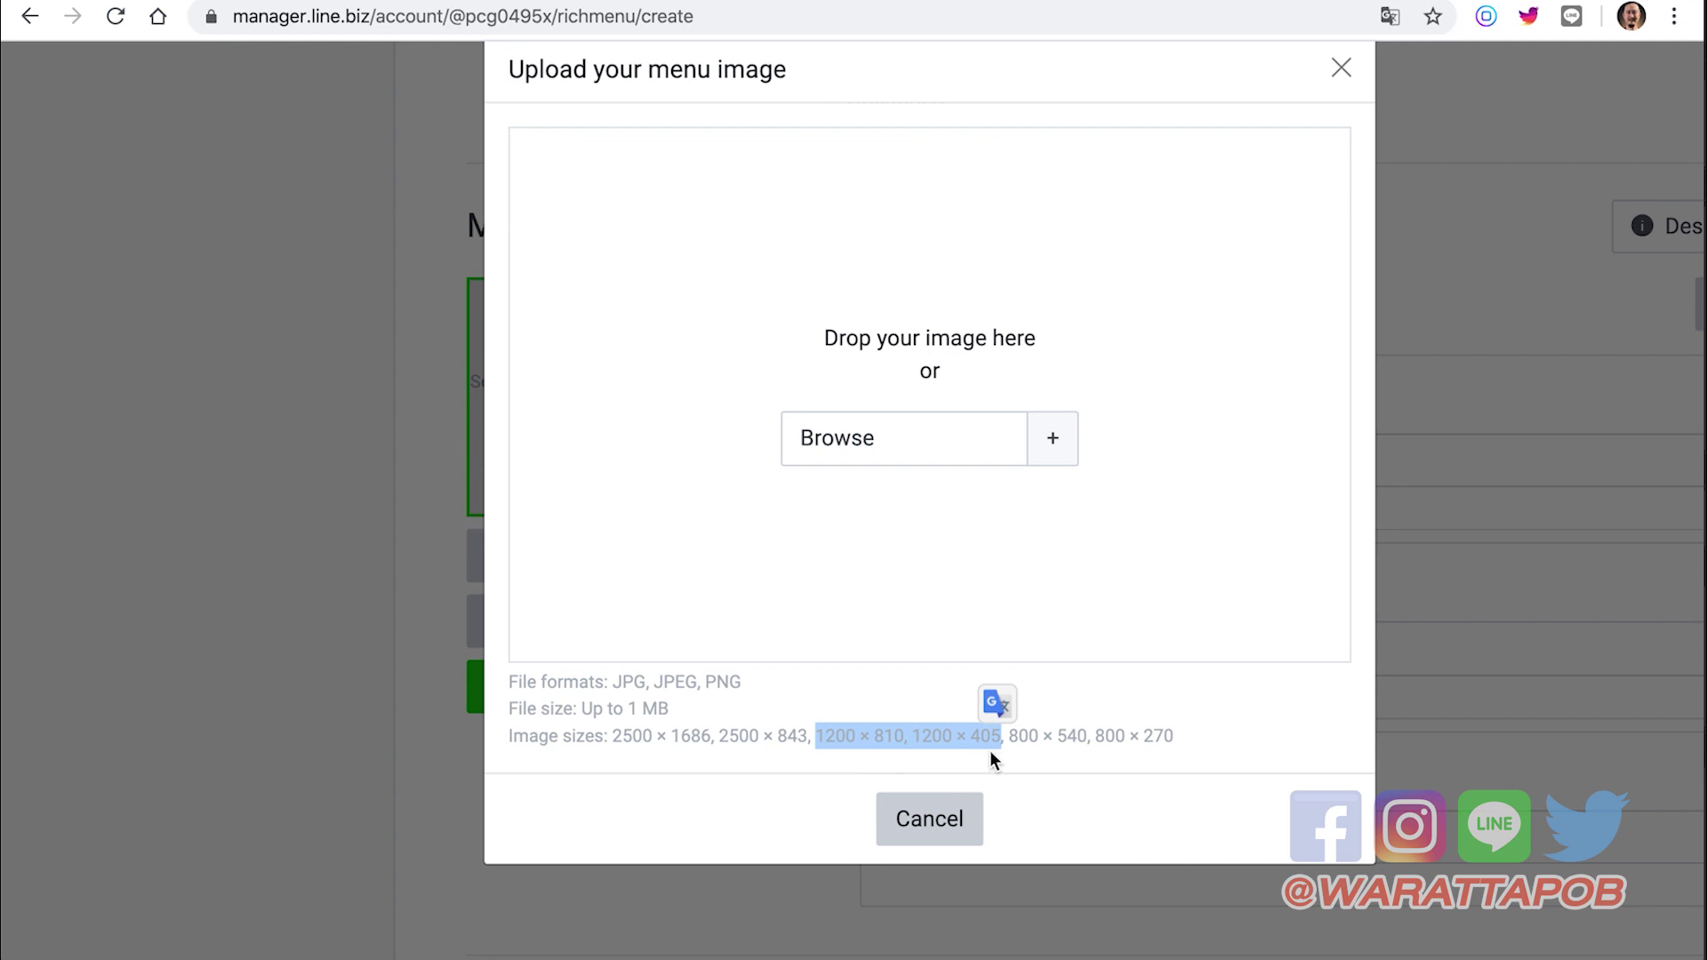
drag(1011, 738, 1182, 760)
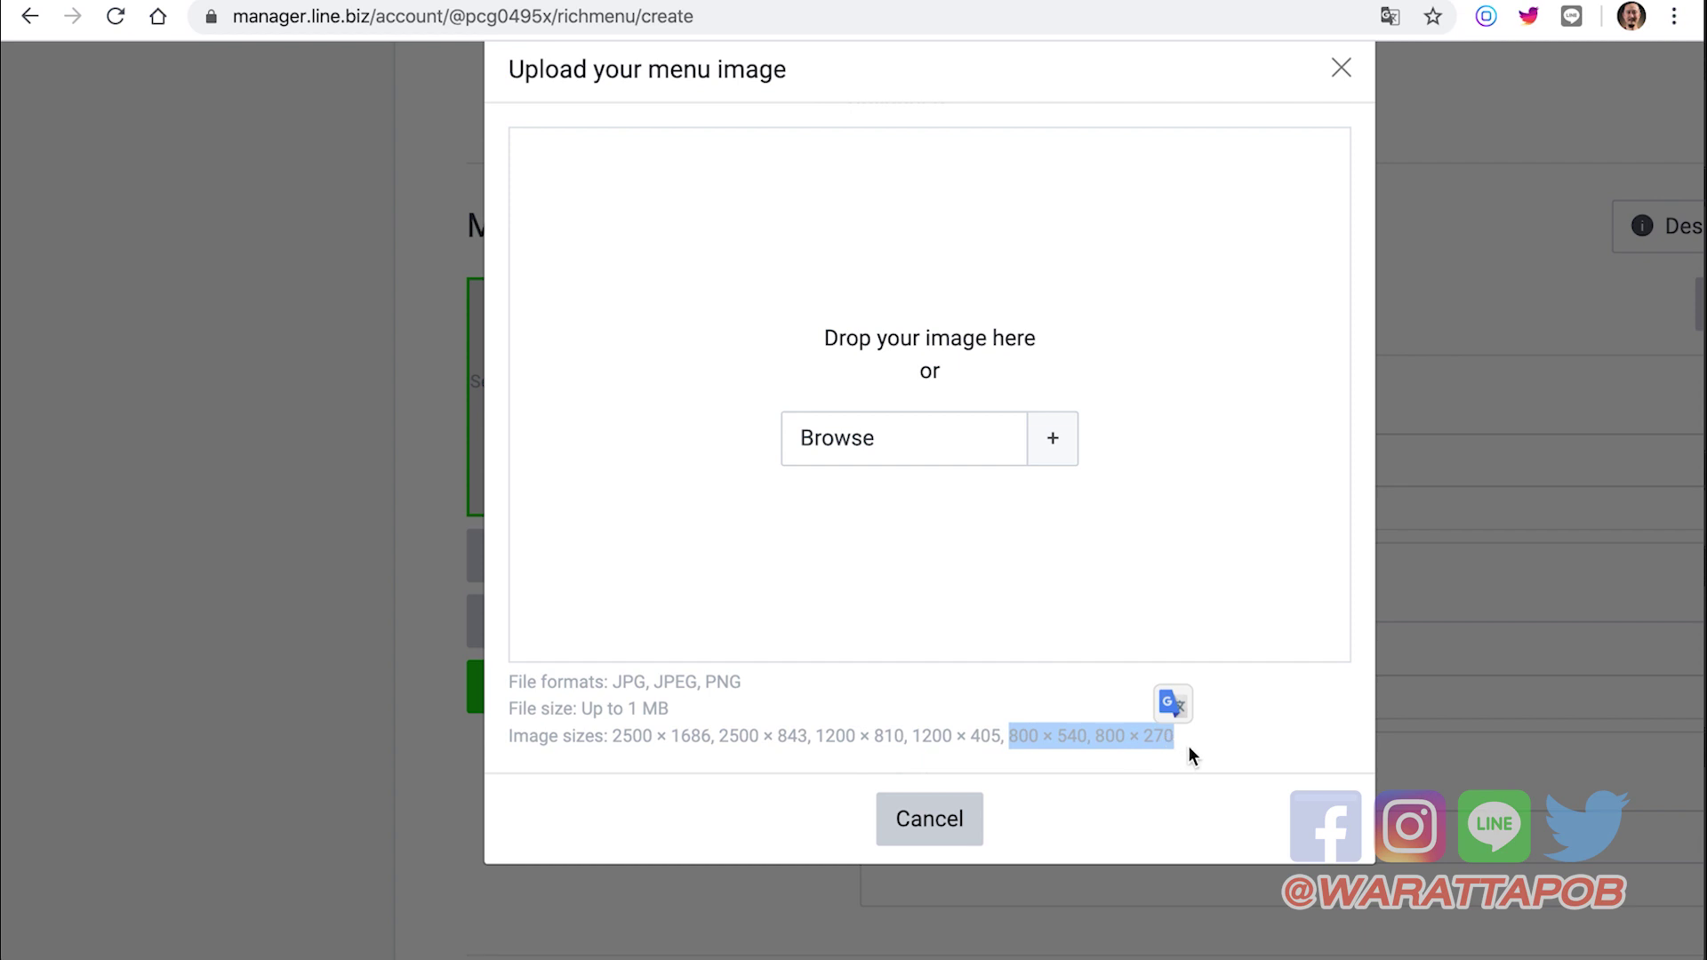
drag(1182, 740, 1056, 737)
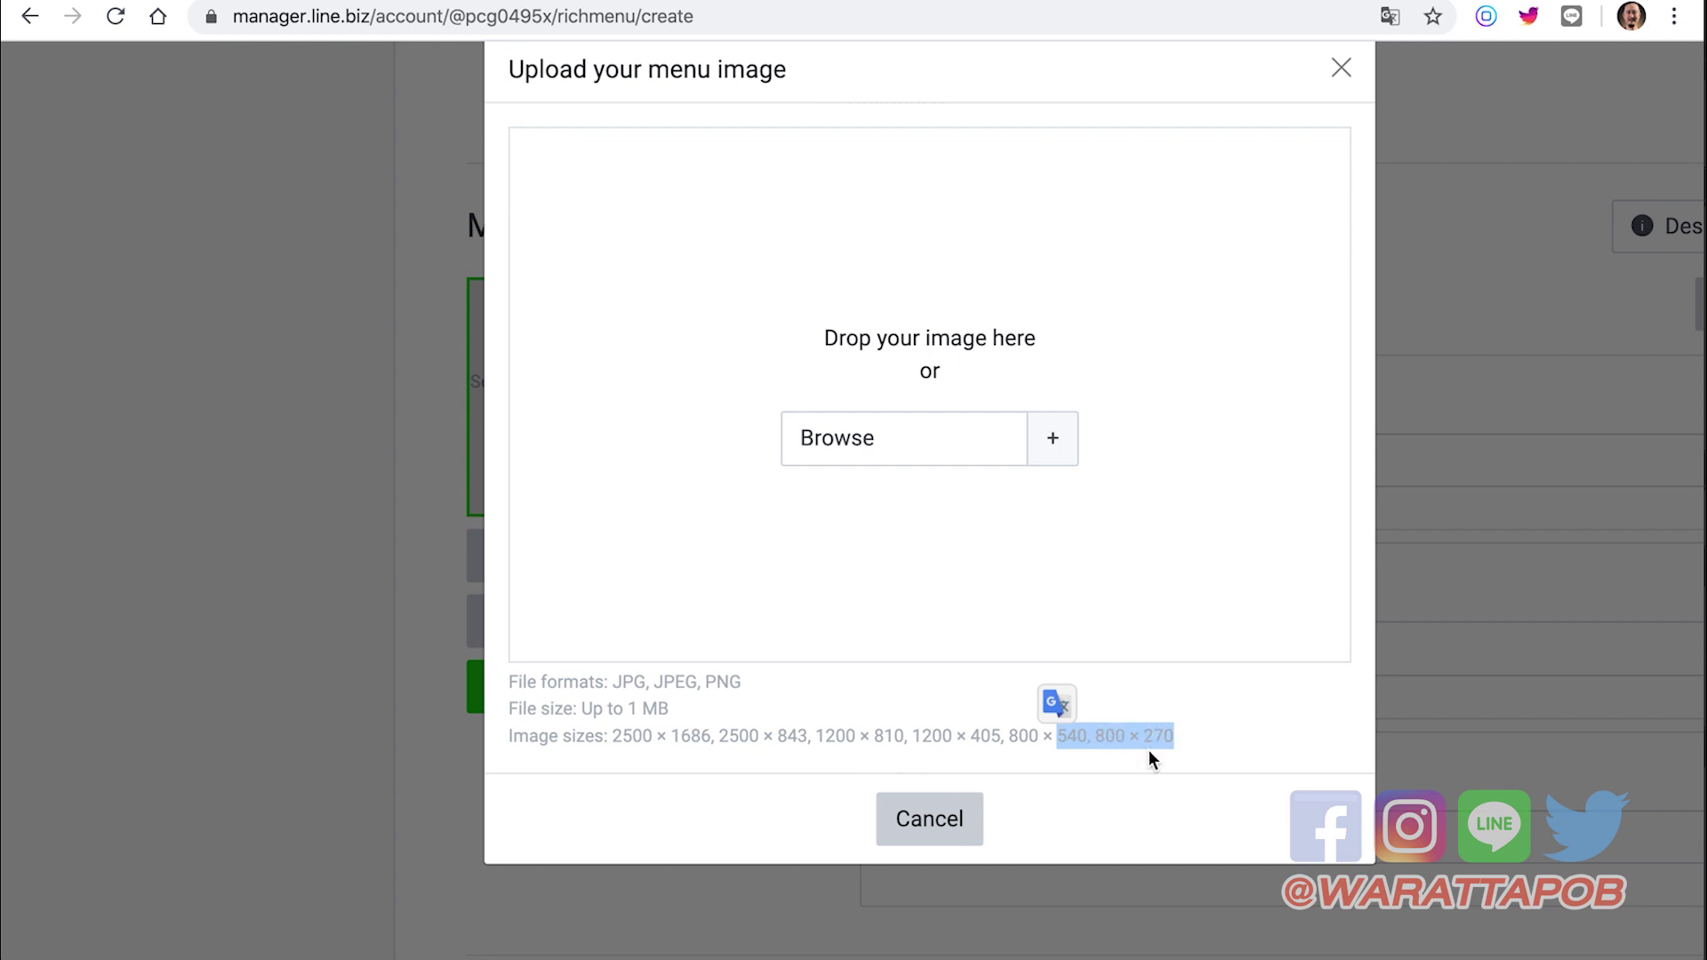
drag(1008, 736, 1172, 736)
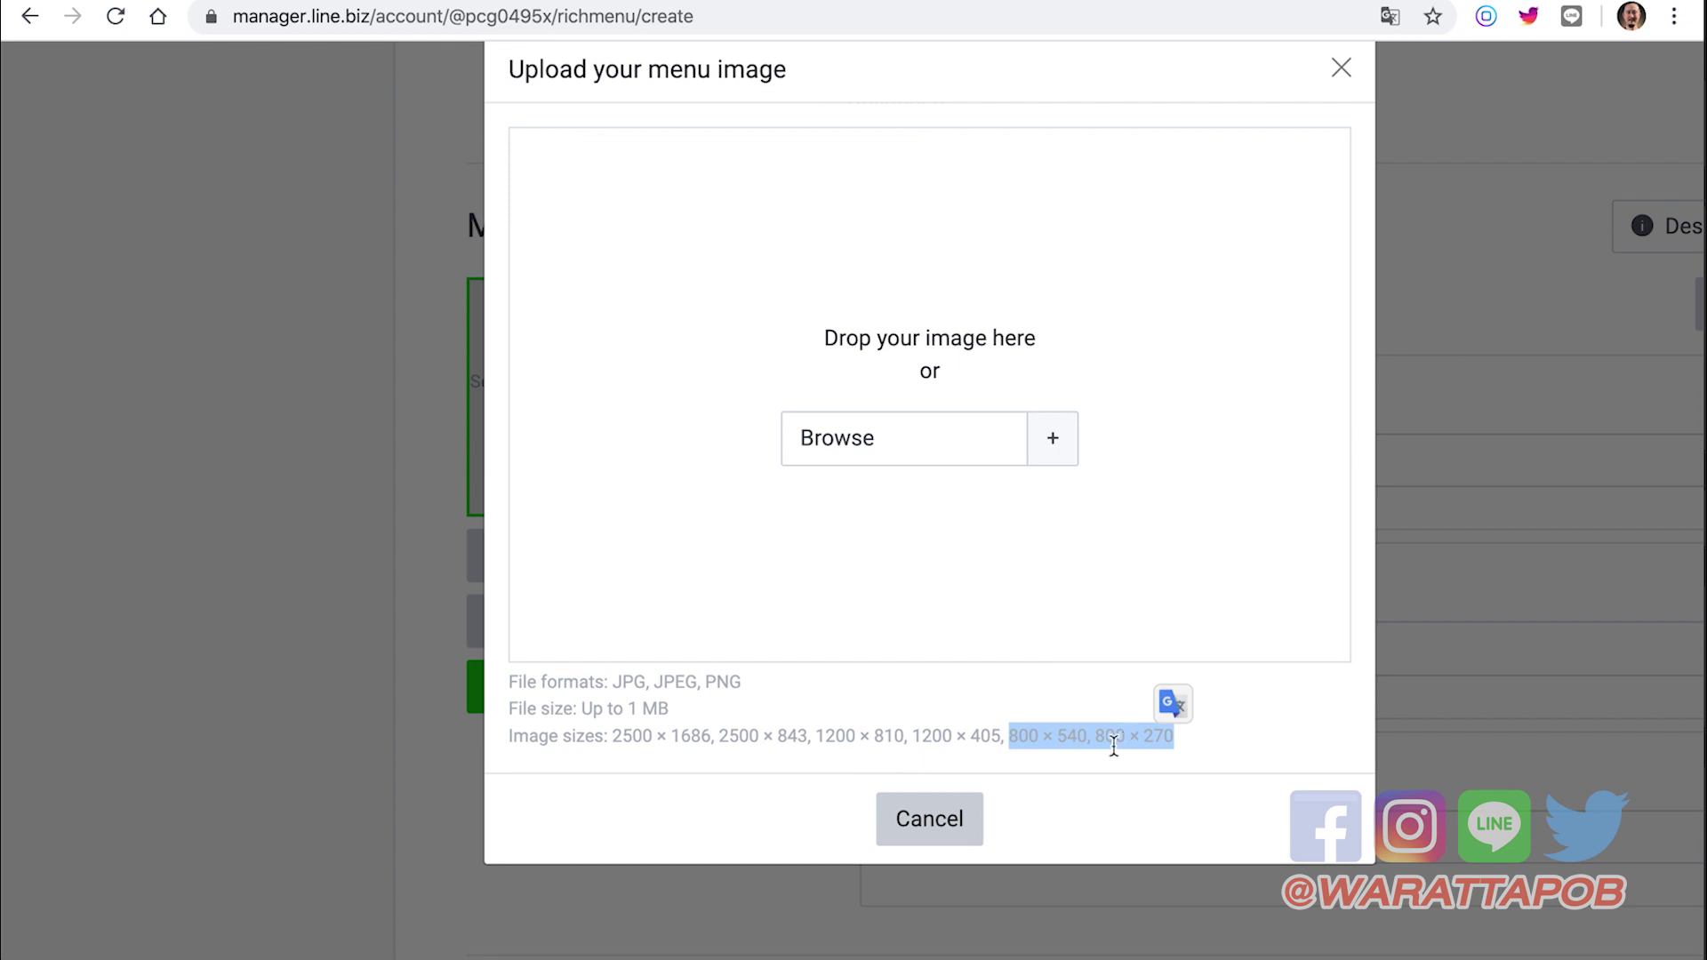
drag(1002, 736, 612, 736)
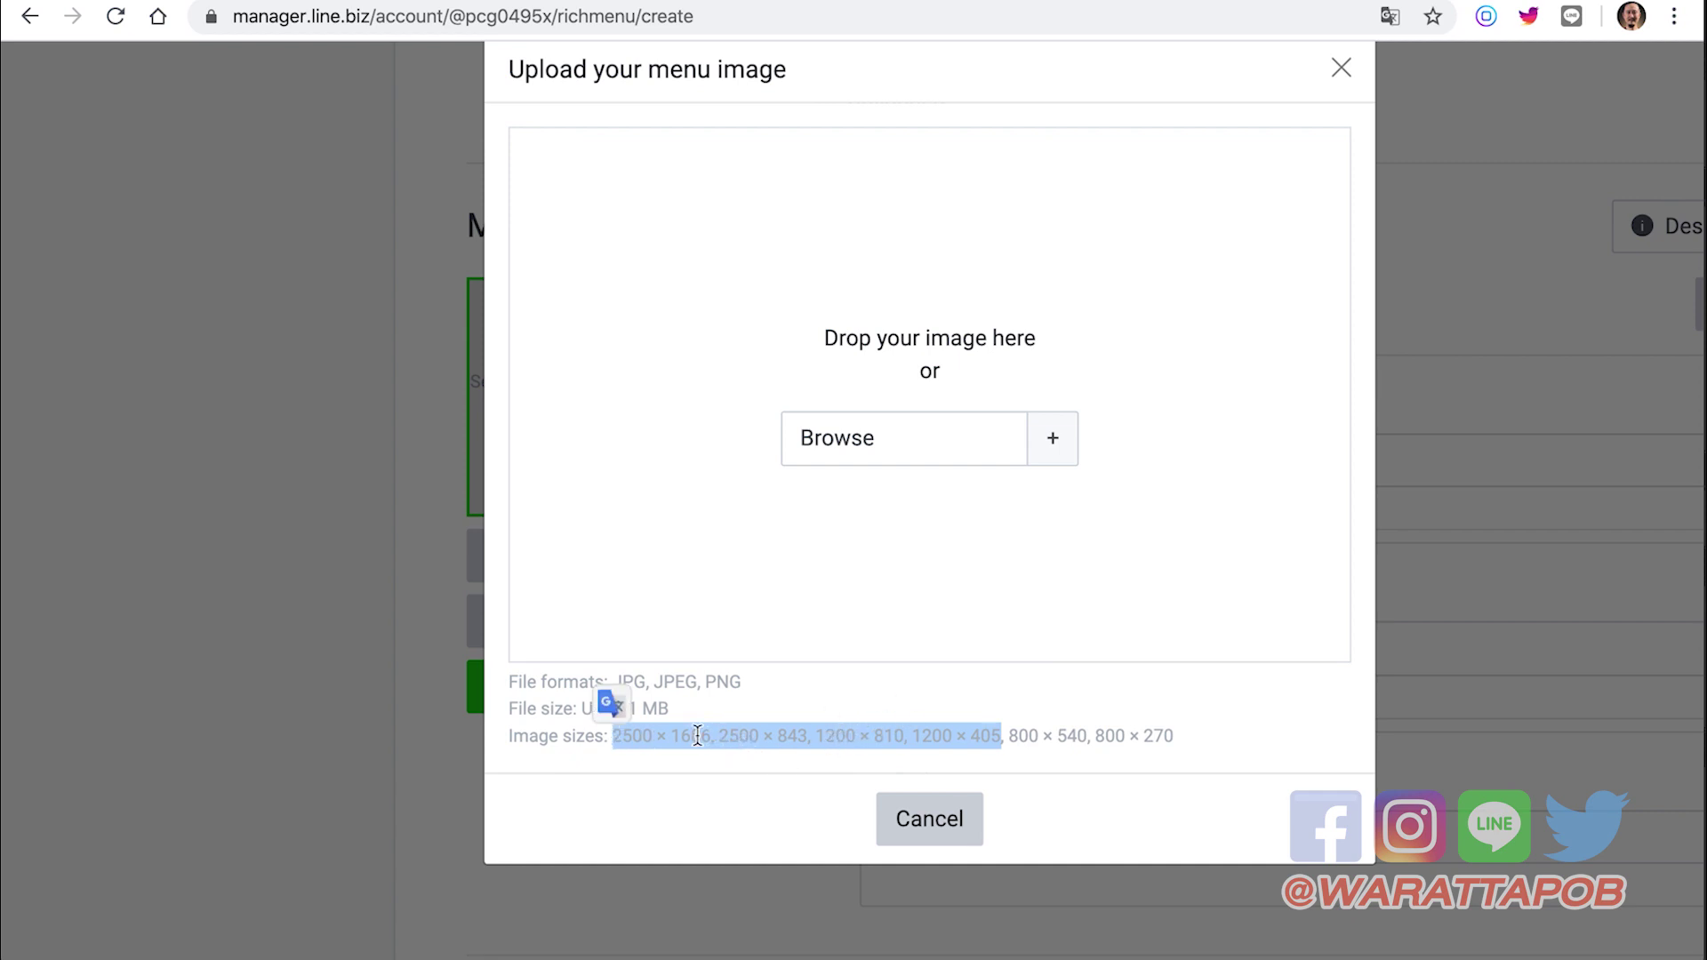
click(702, 772)
drag(613, 736, 711, 738)
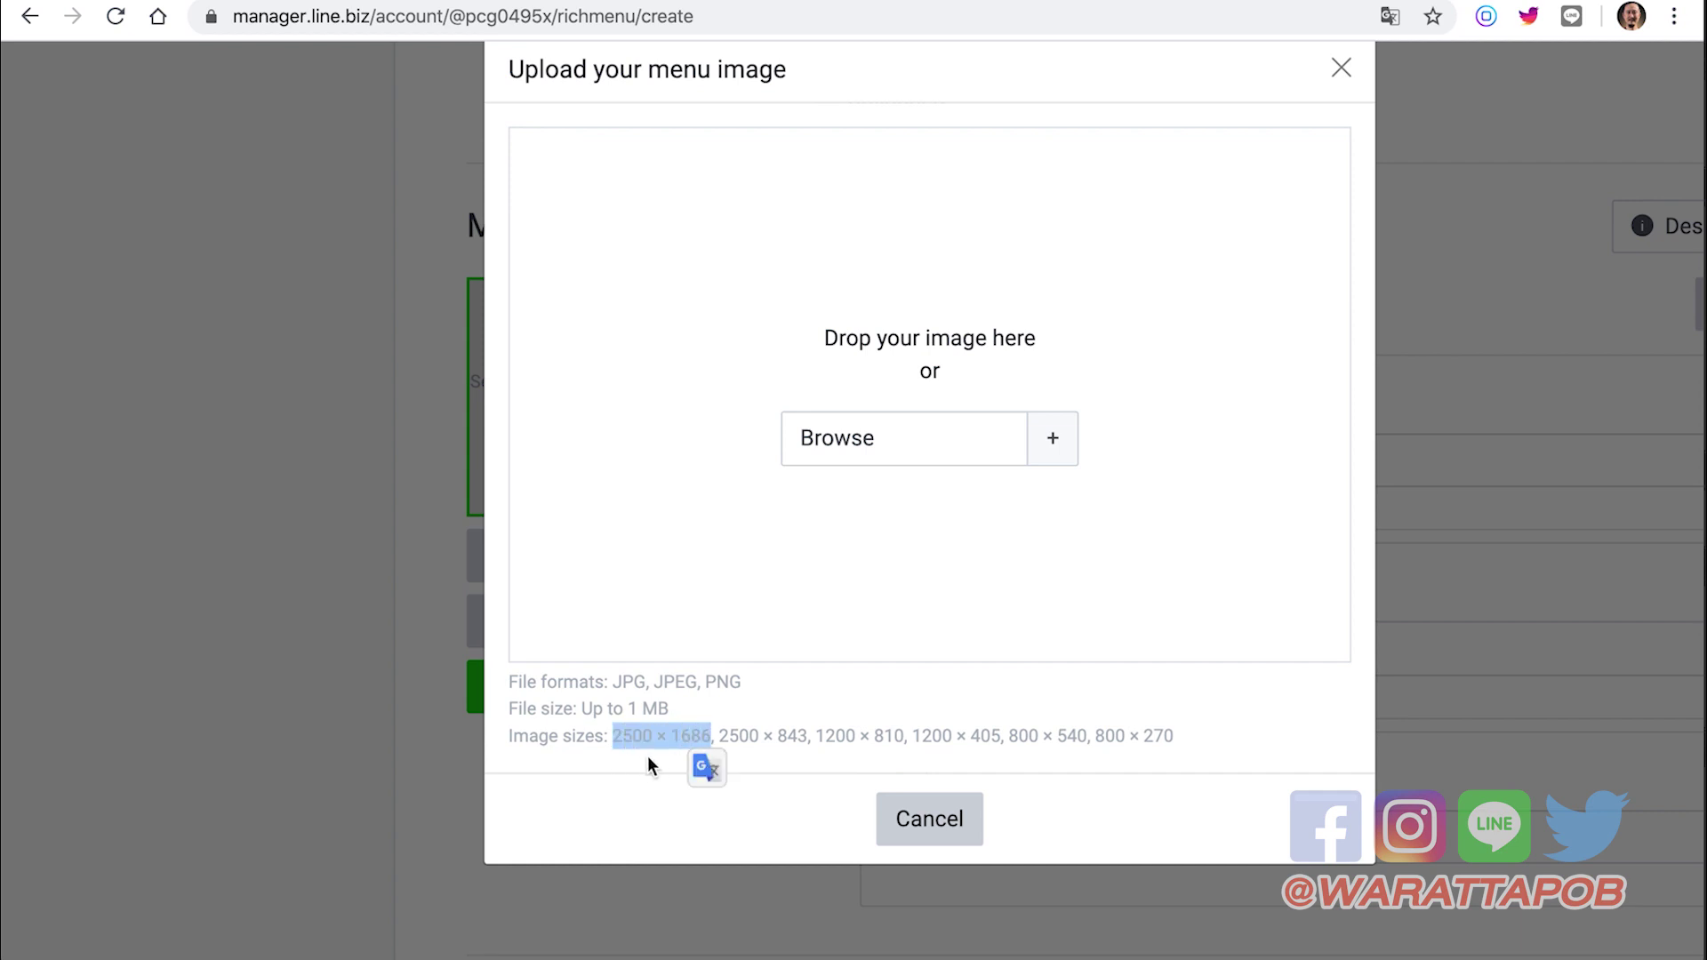
- Switch to Illustrator, try a vertical guide through the man's portrait in Untitled-3.ai, and undo the guide
key(ctrl+Up)
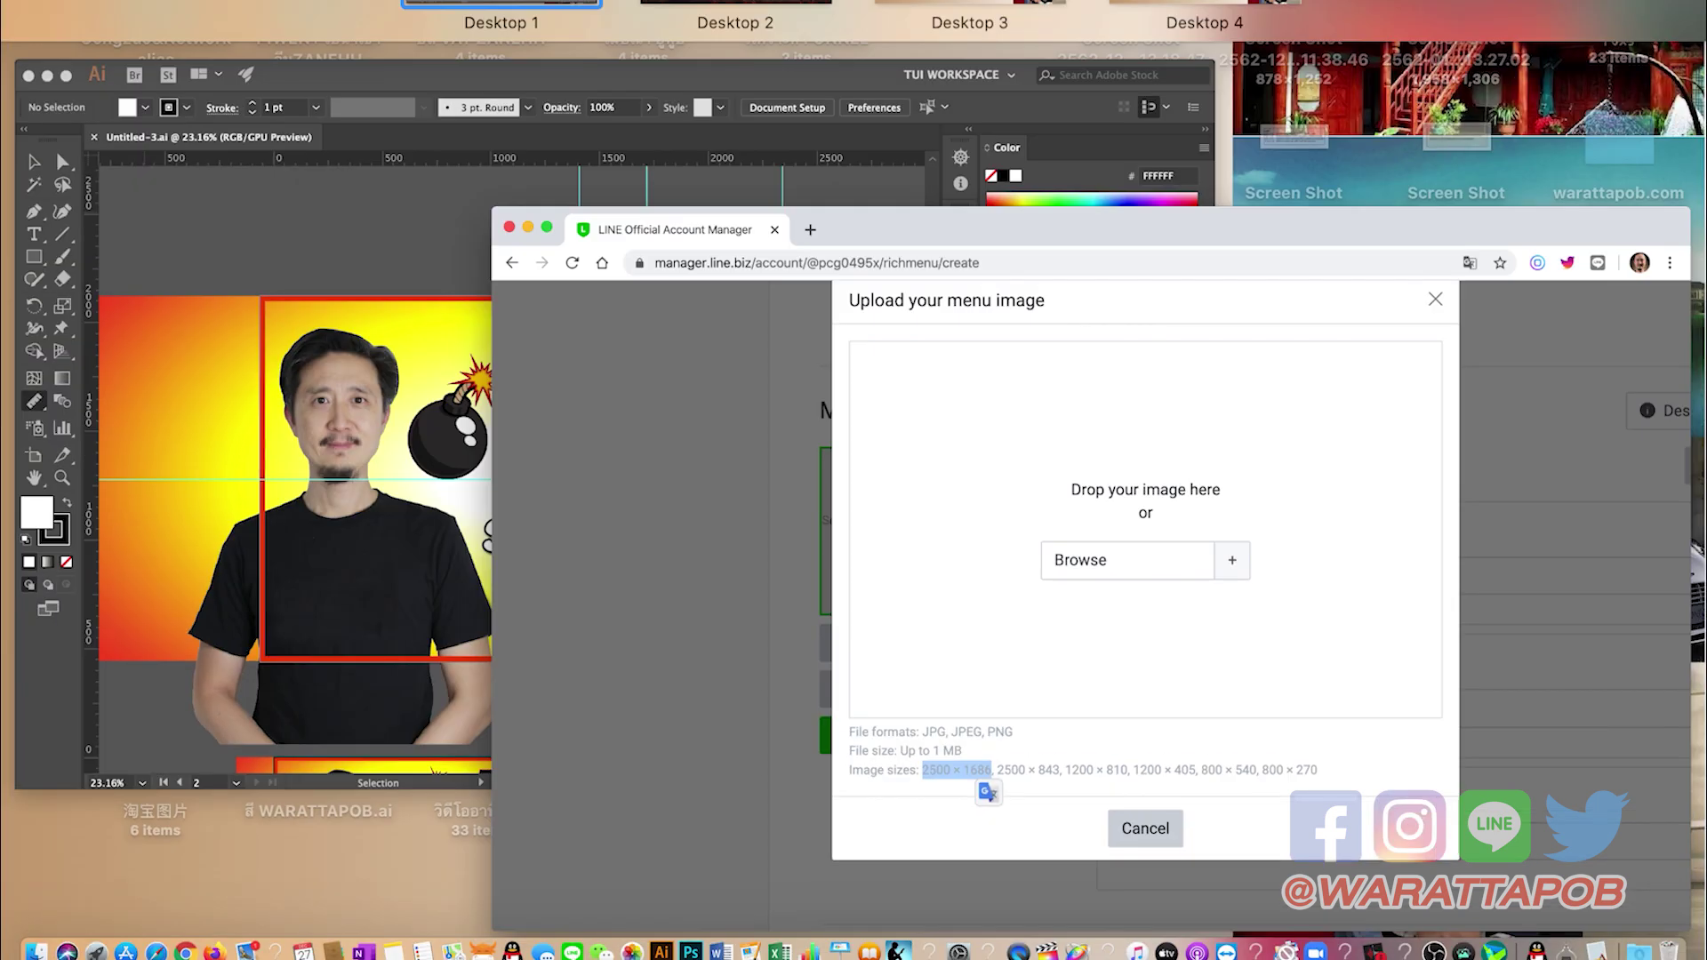
click(811, 430)
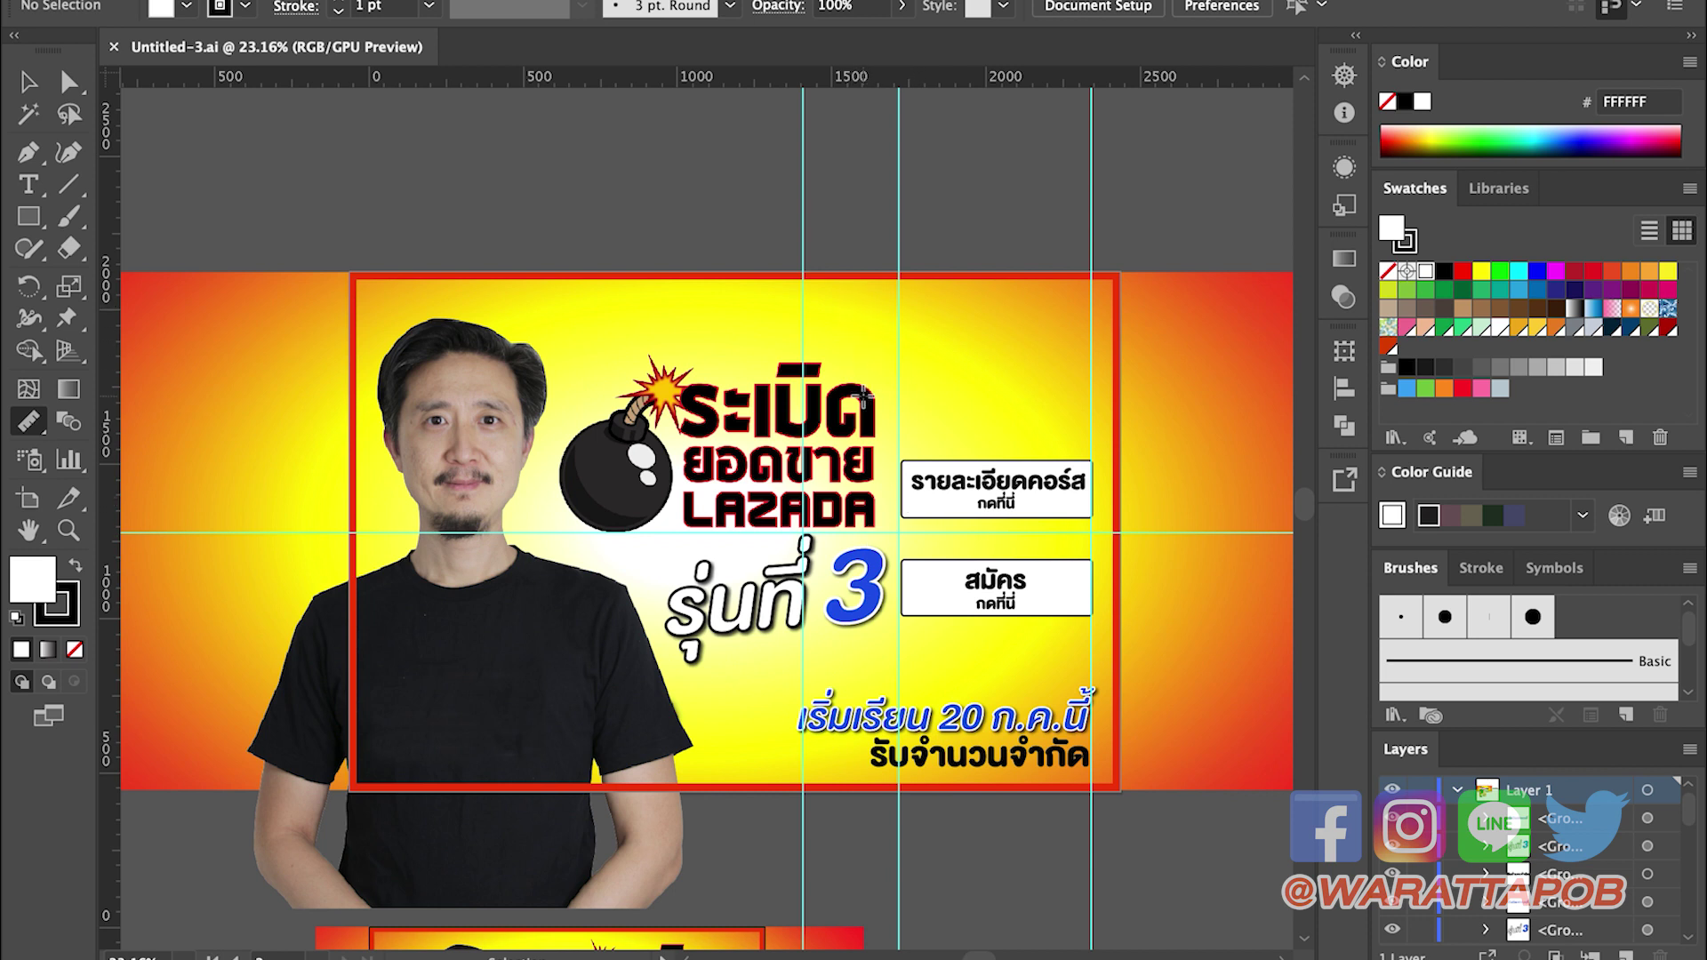
drag(122, 281, 481, 249)
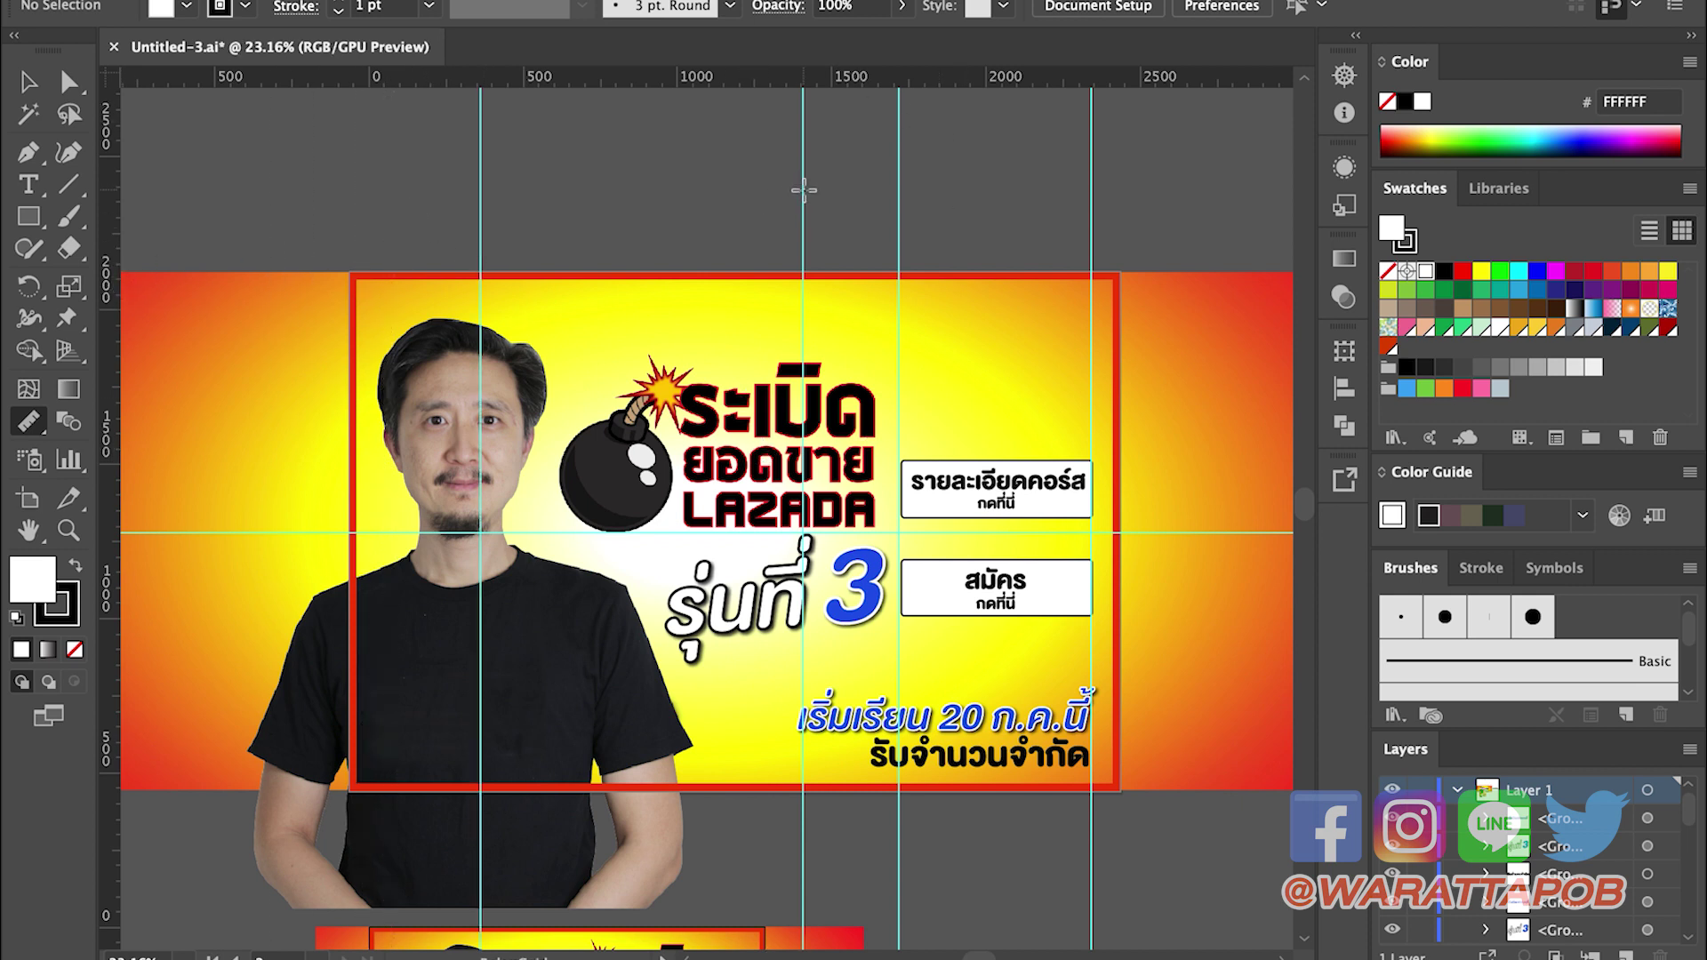
key(ctrl+z)
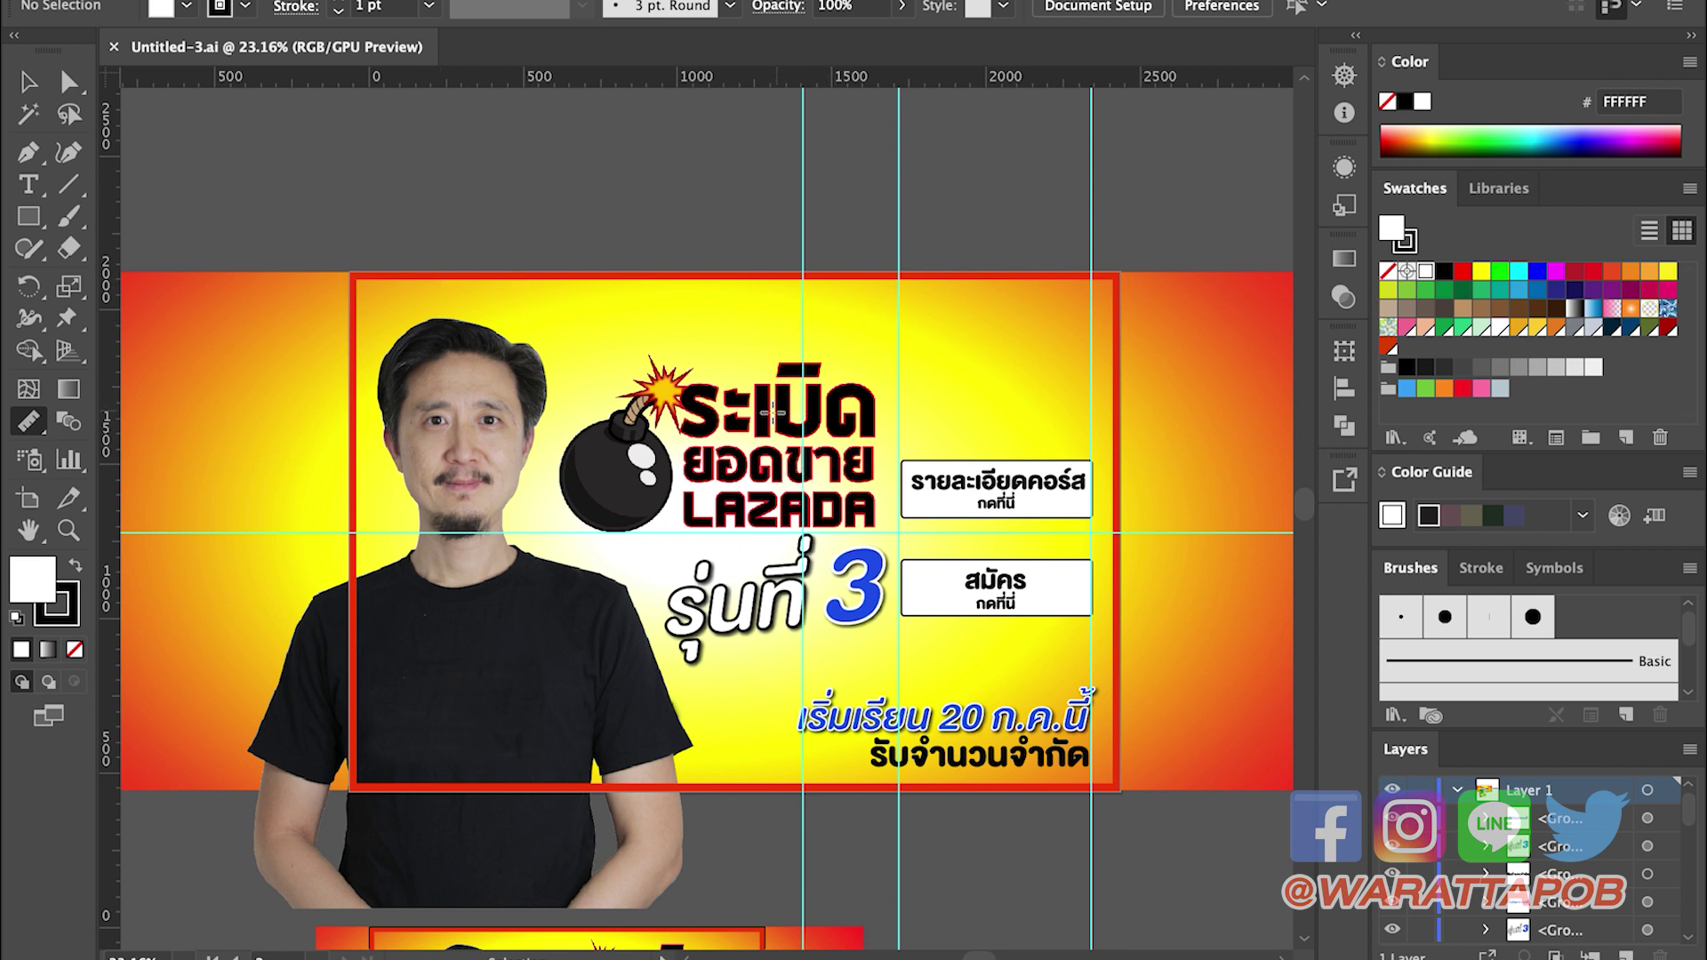
- Return to the rich menu page in the browser, and close and reopen the menu image upload
key(ctrl+Up)
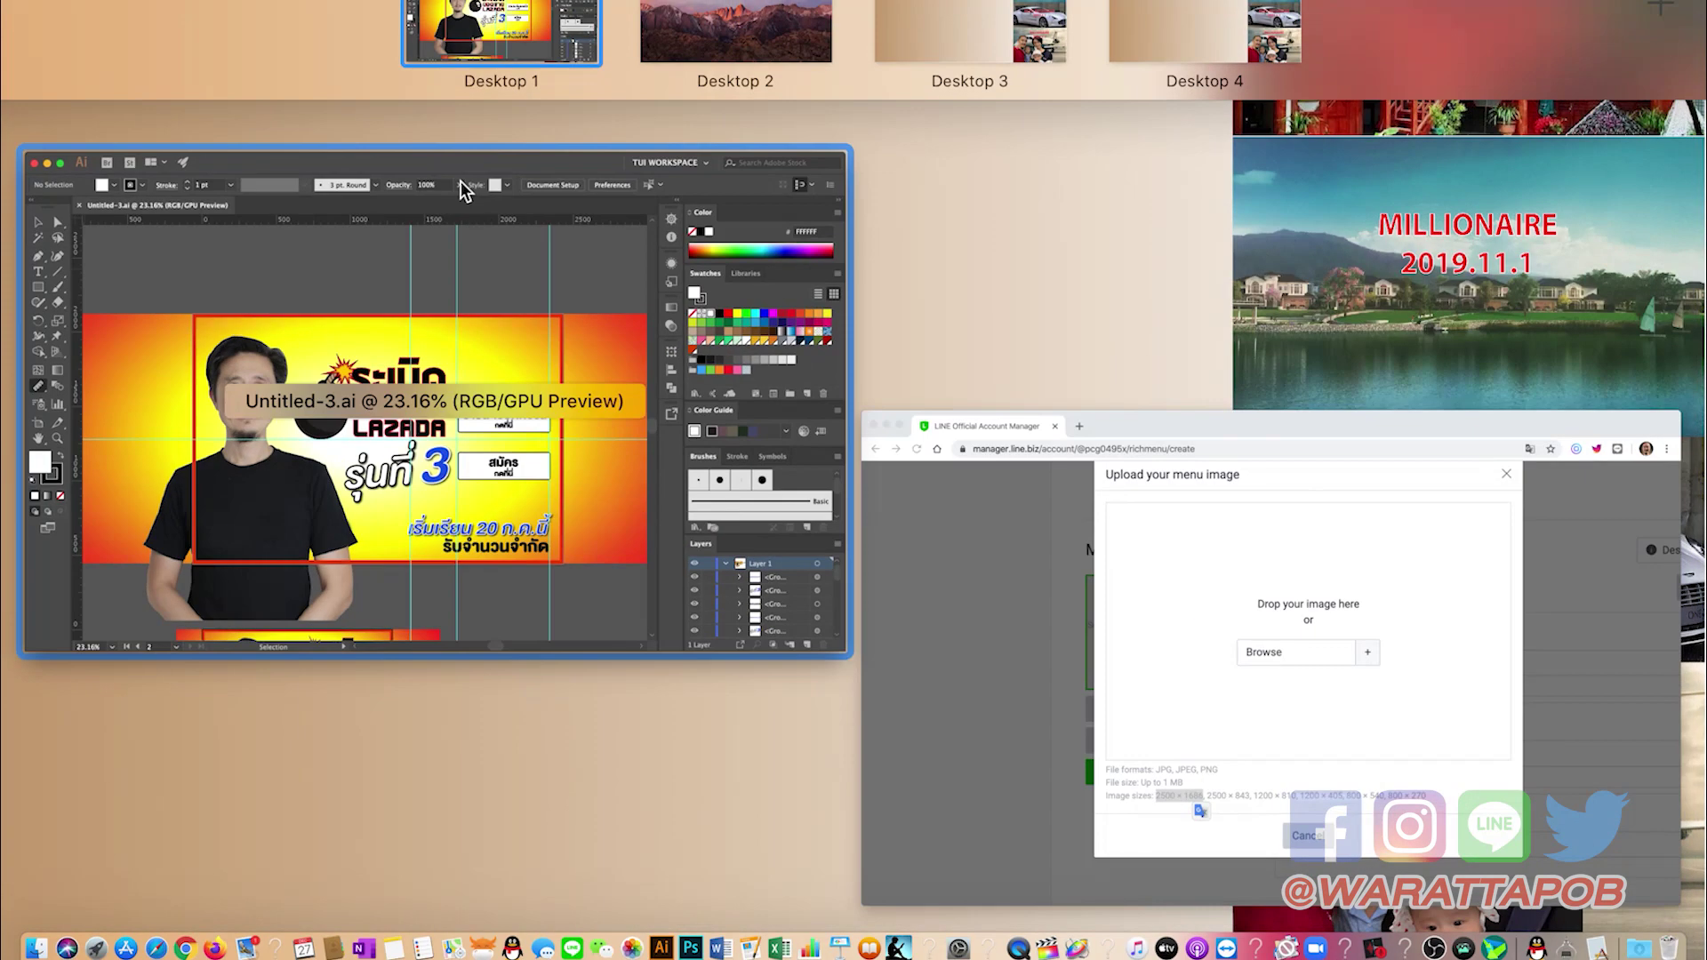
click(1174, 614)
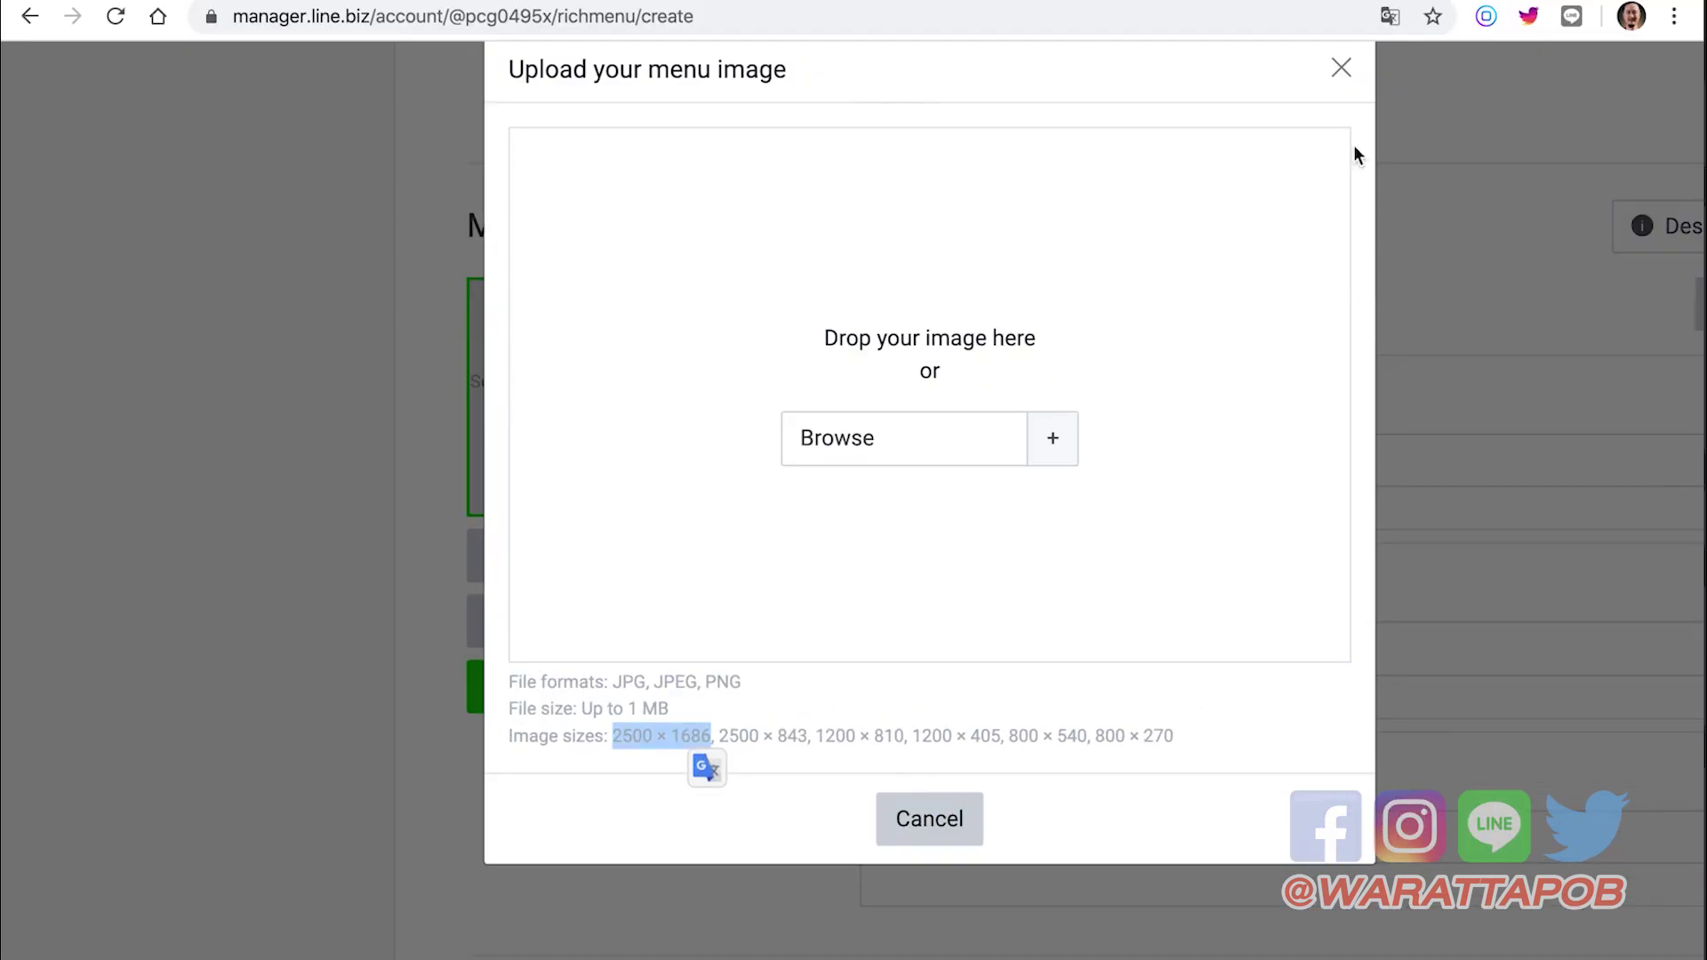
click(1341, 69)
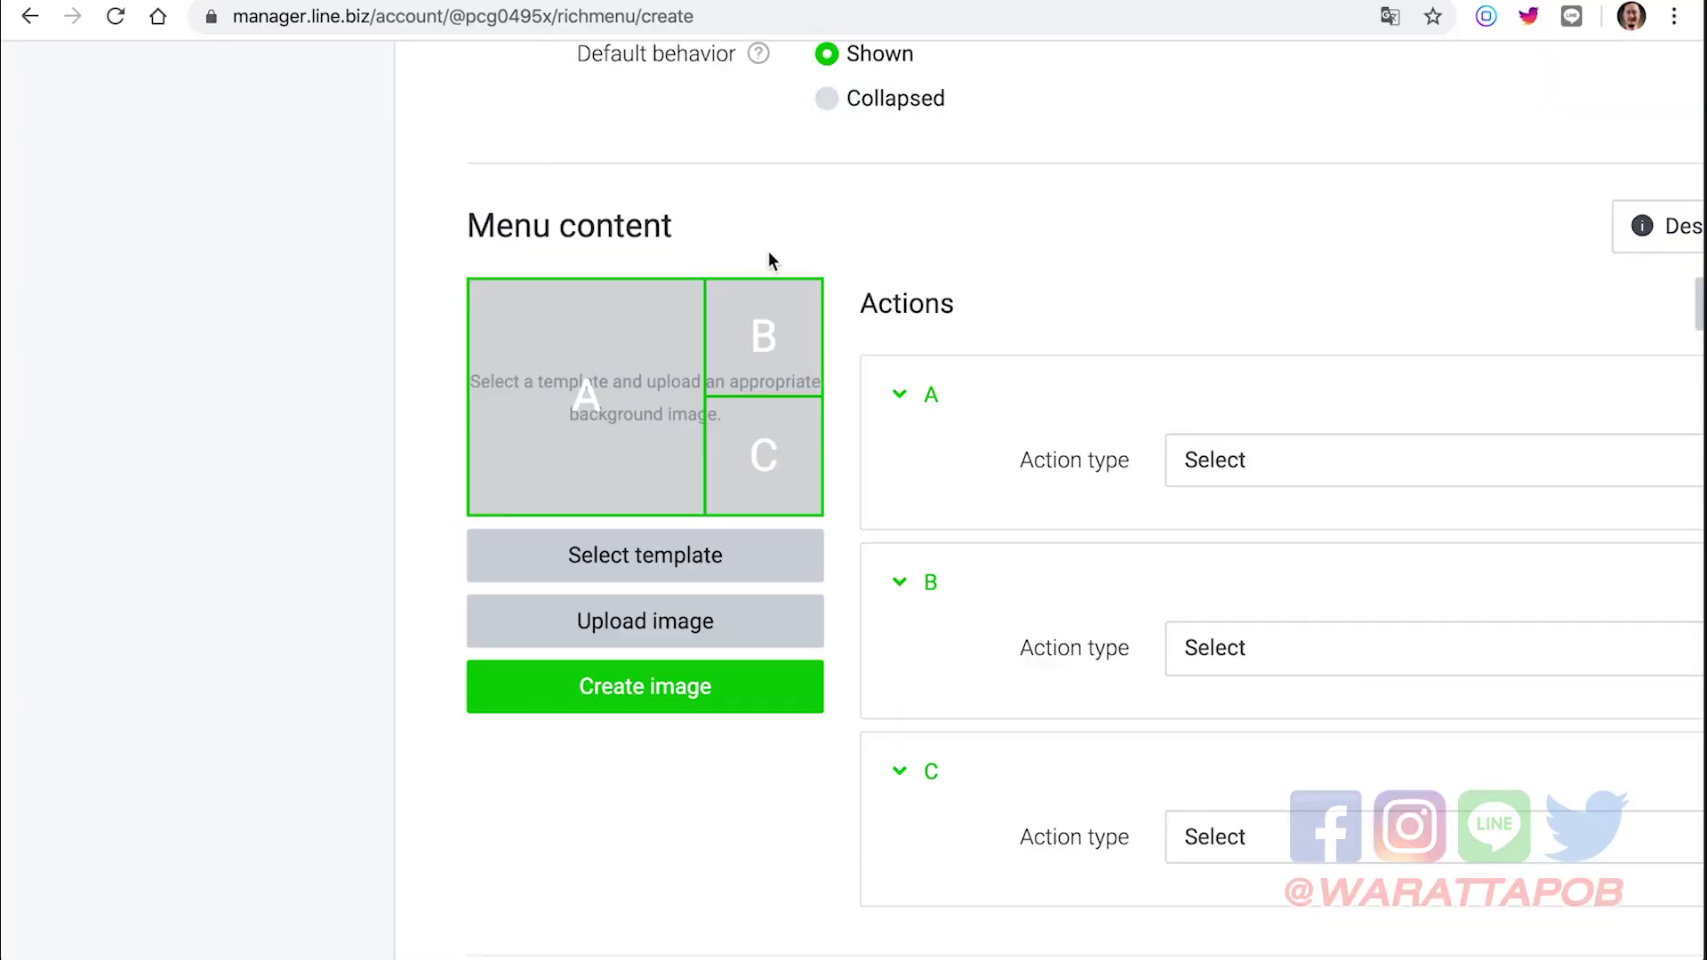
click(662, 636)
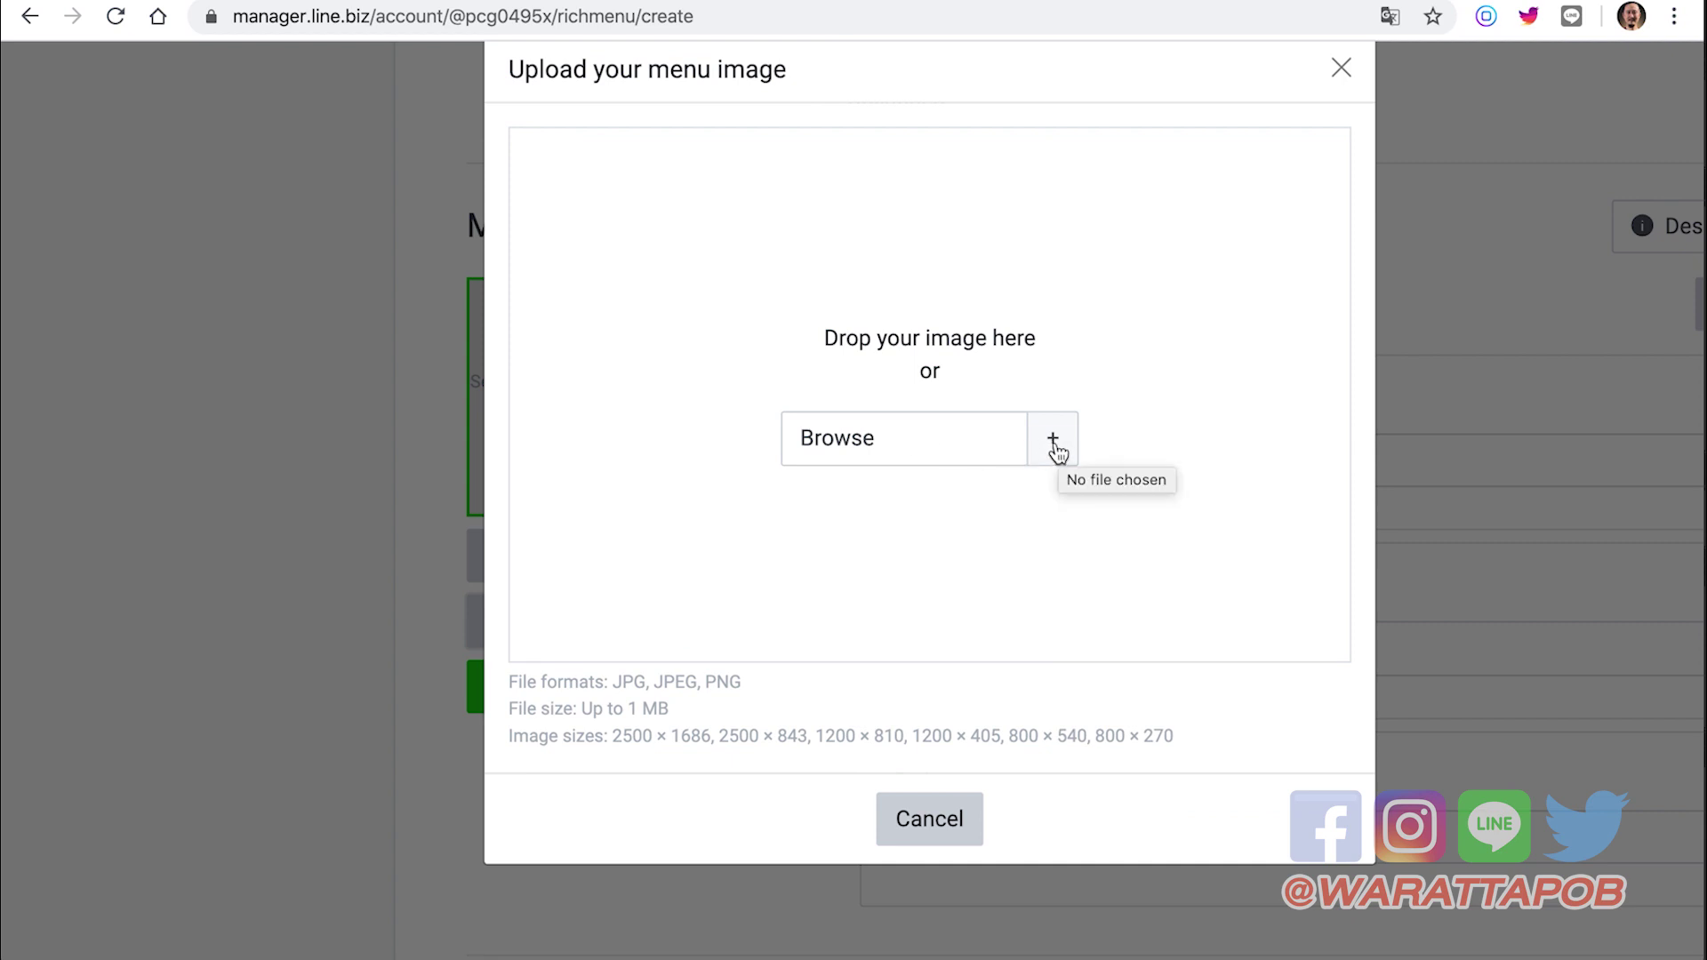
- Highlight the accepted file formats, file size limit and image sizes, and close the upload to return to the Menu content section
drag(619, 679, 743, 682)
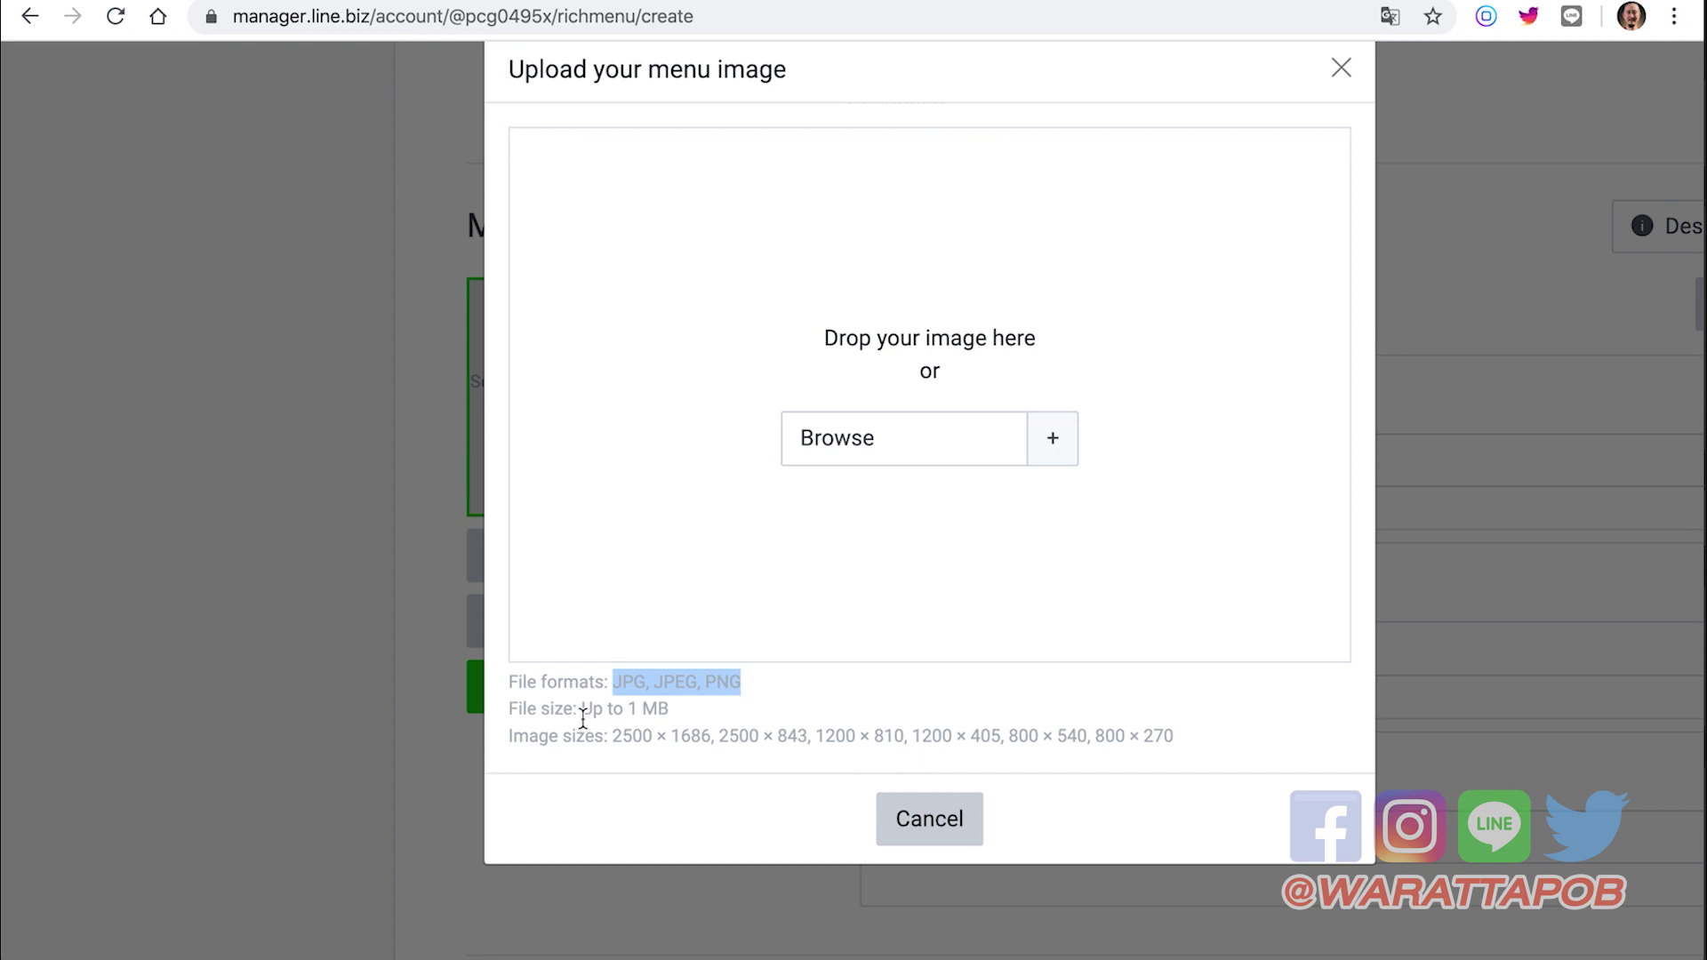
drag(510, 708, 627, 709)
click(685, 712)
click(710, 715)
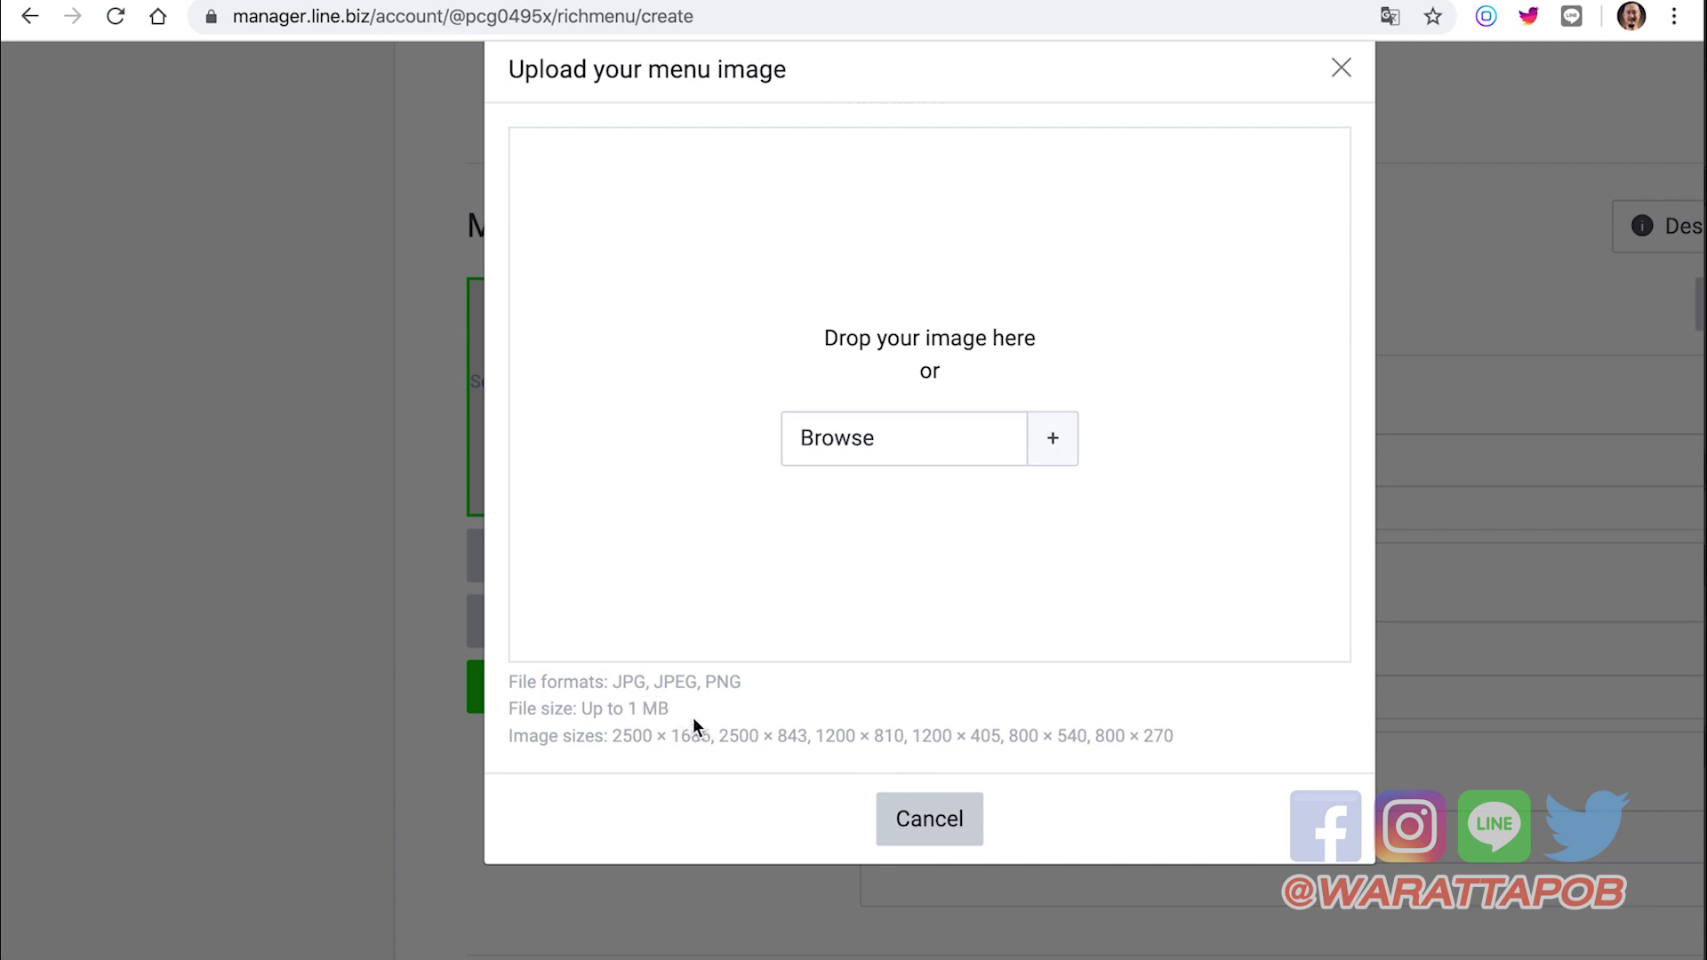
drag(511, 674, 1148, 736)
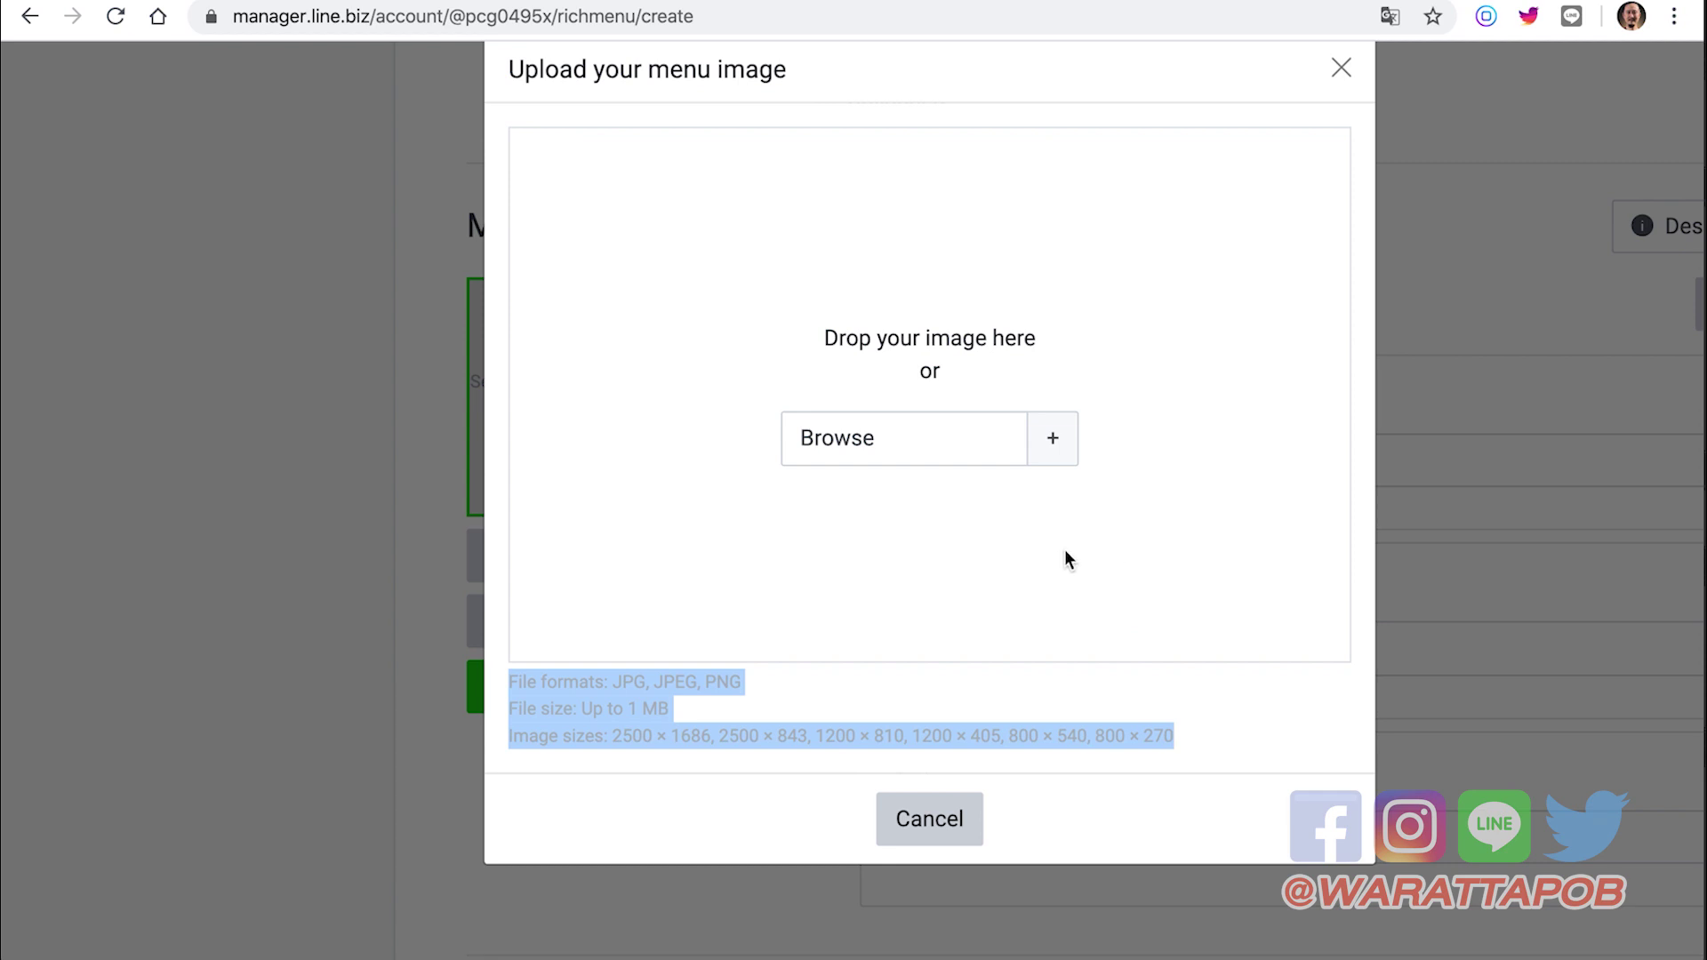
click(1063, 584)
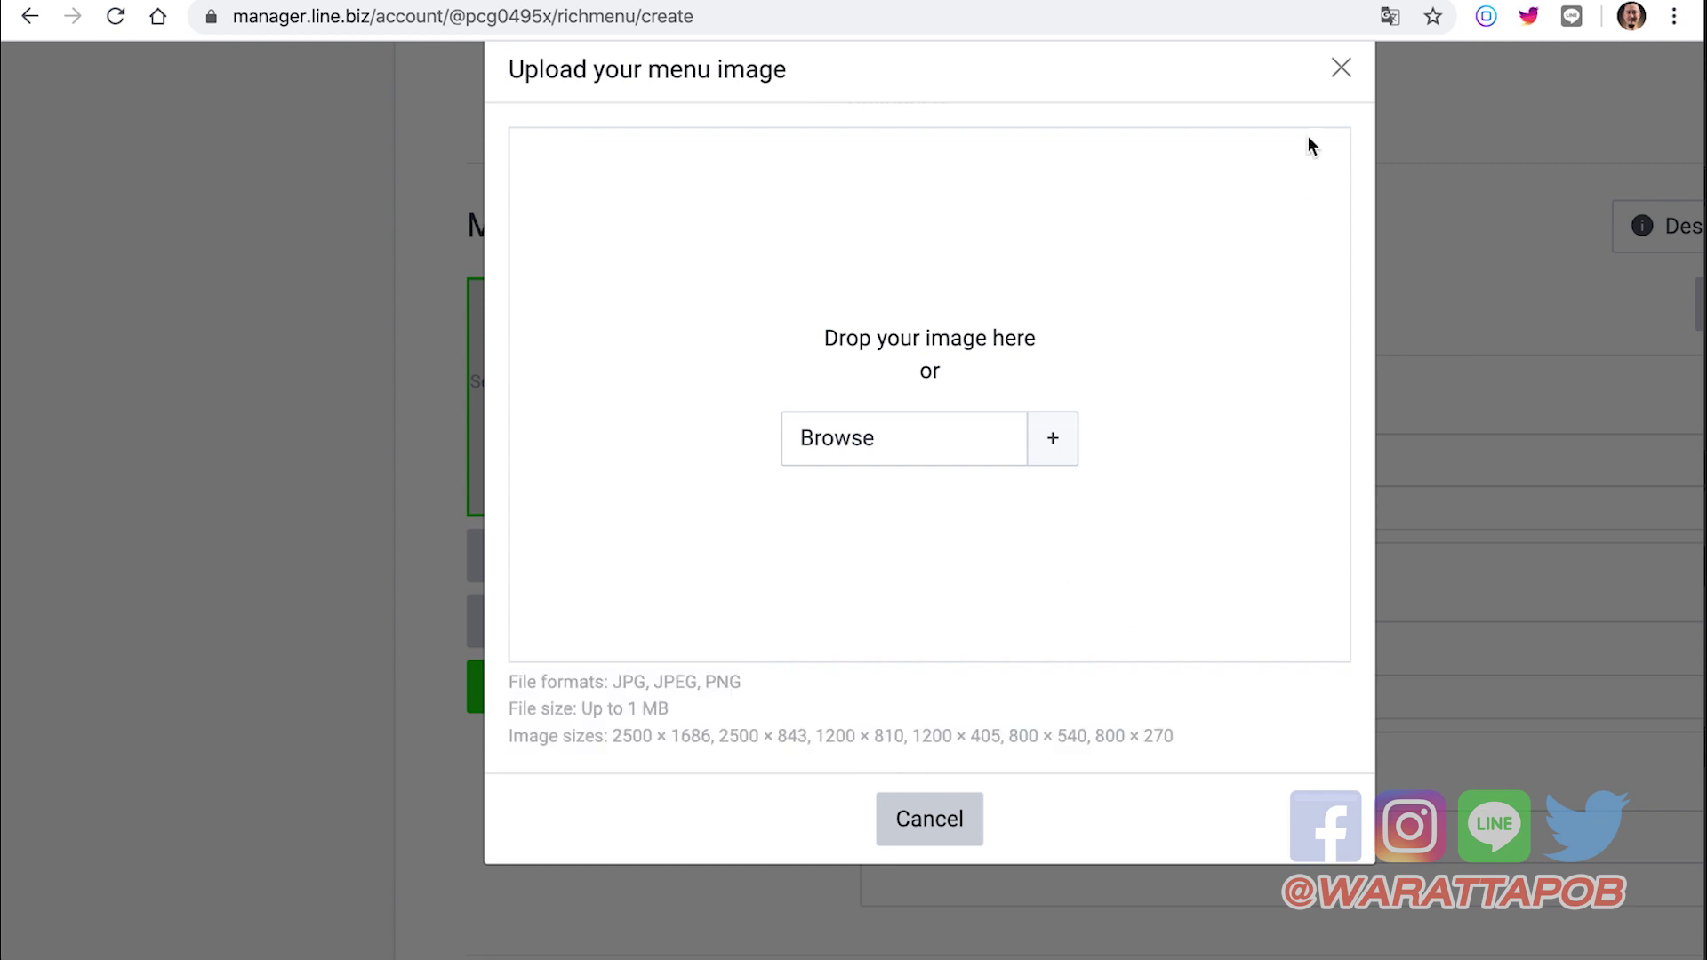
click(1342, 69)
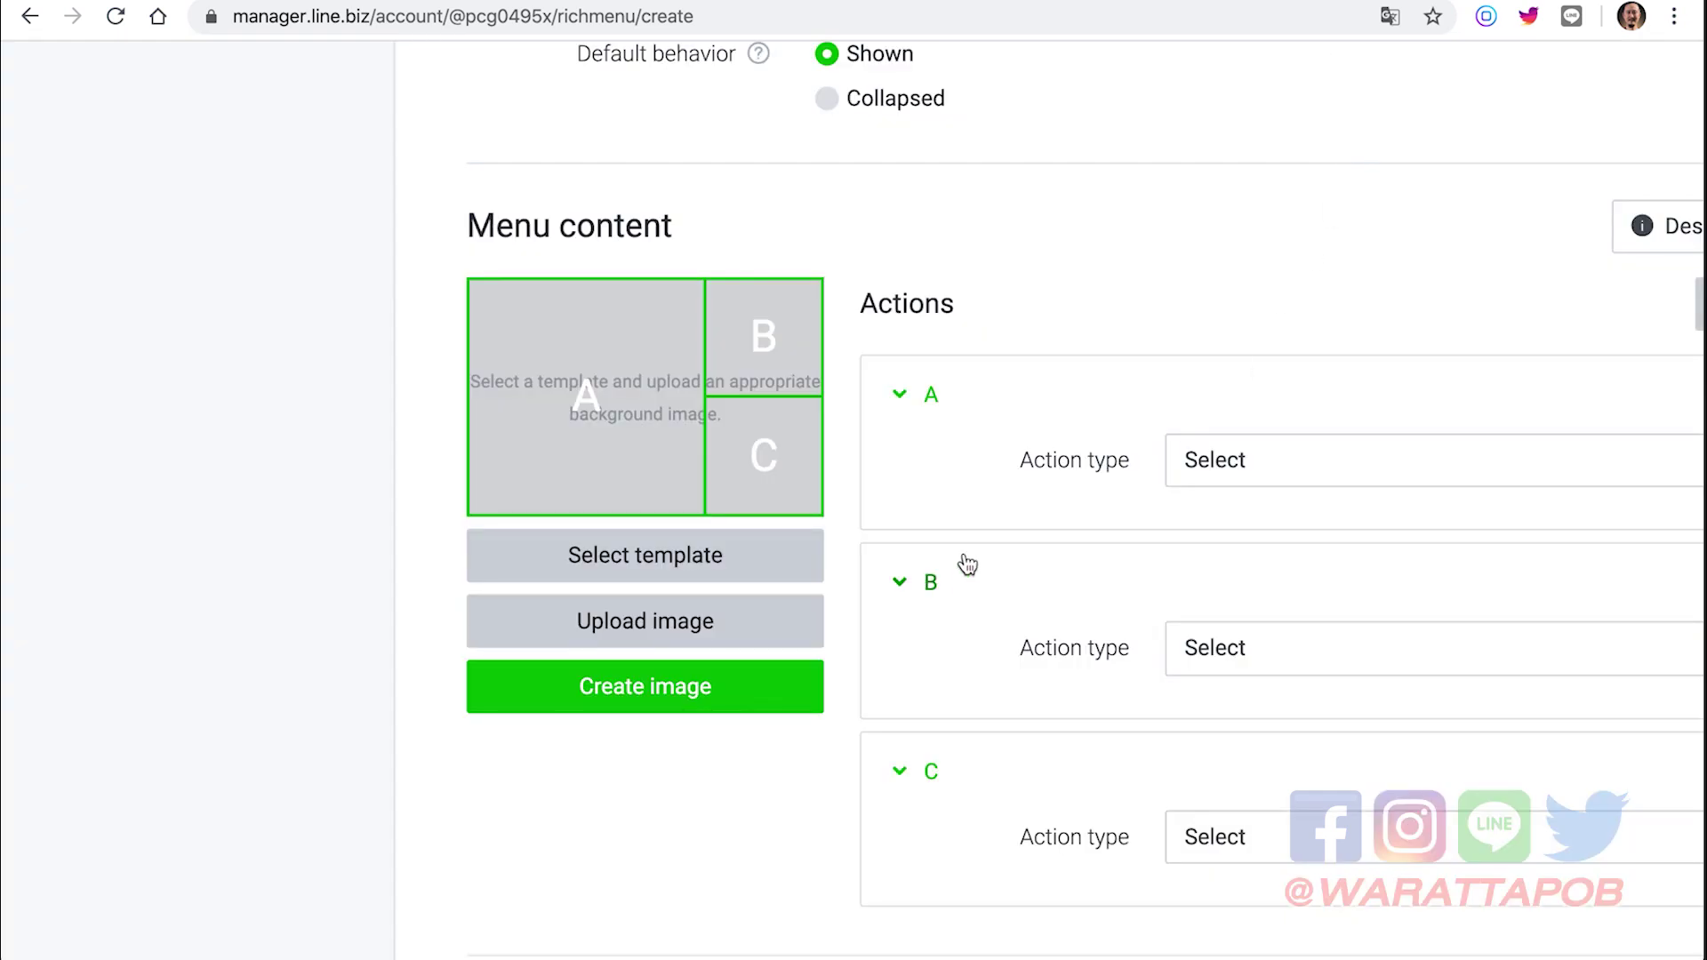
scroll(967, 545, up, 2)
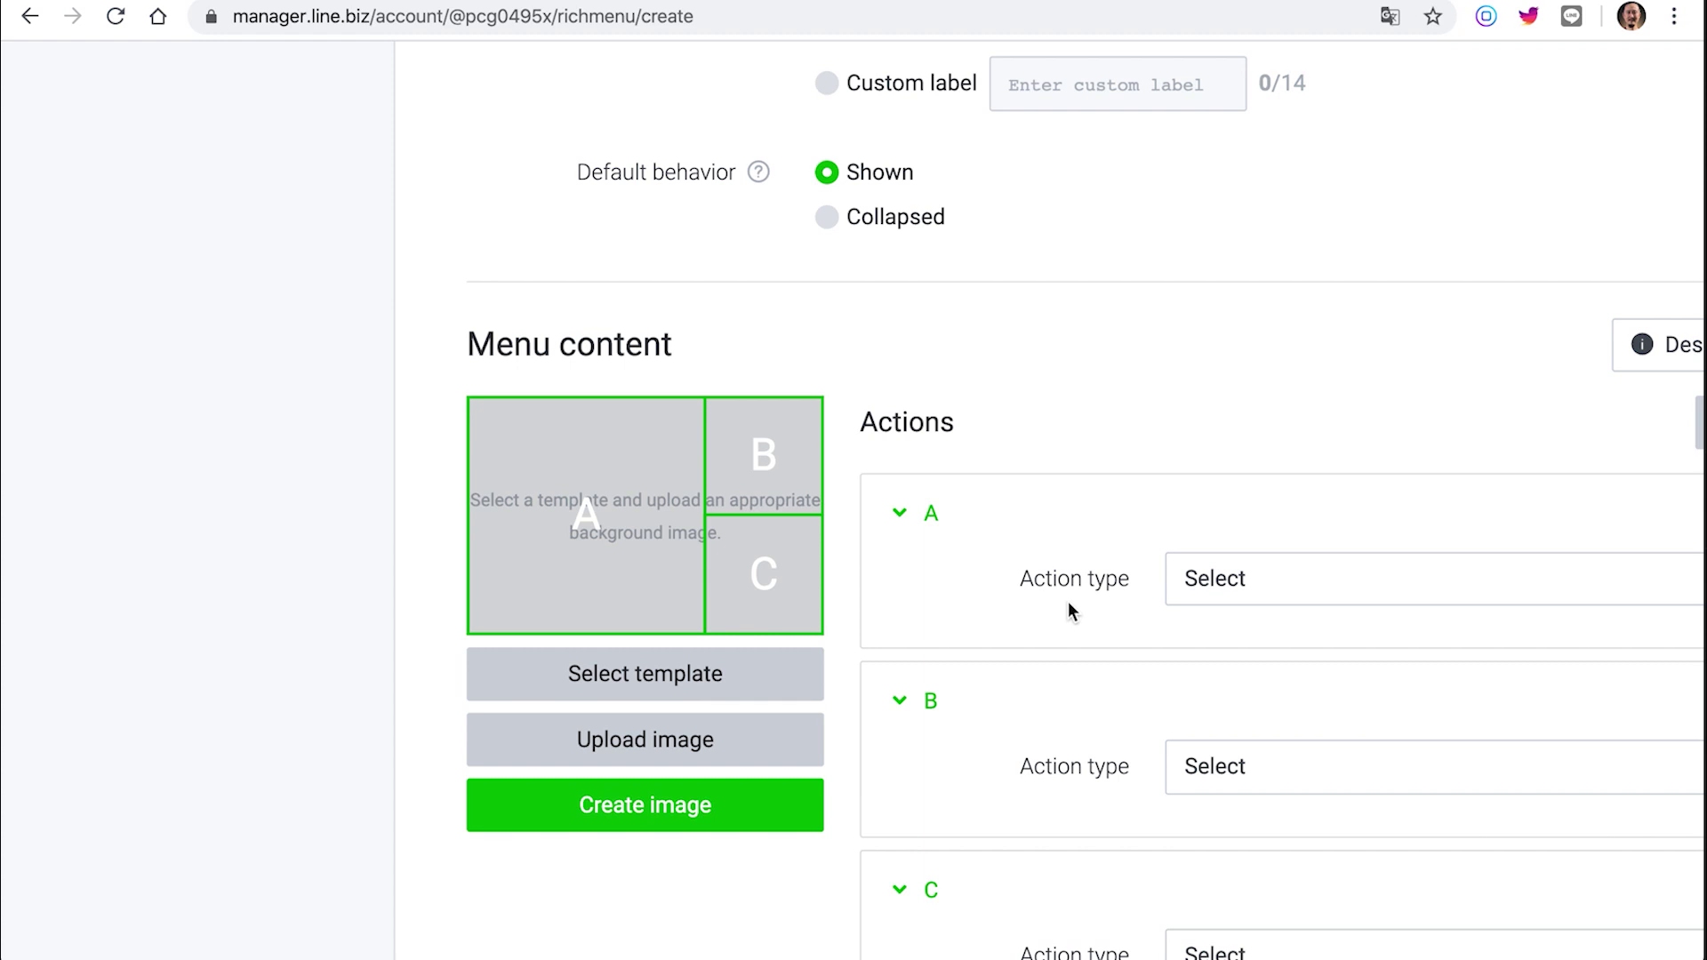
scroll(1069, 601, right, 2)
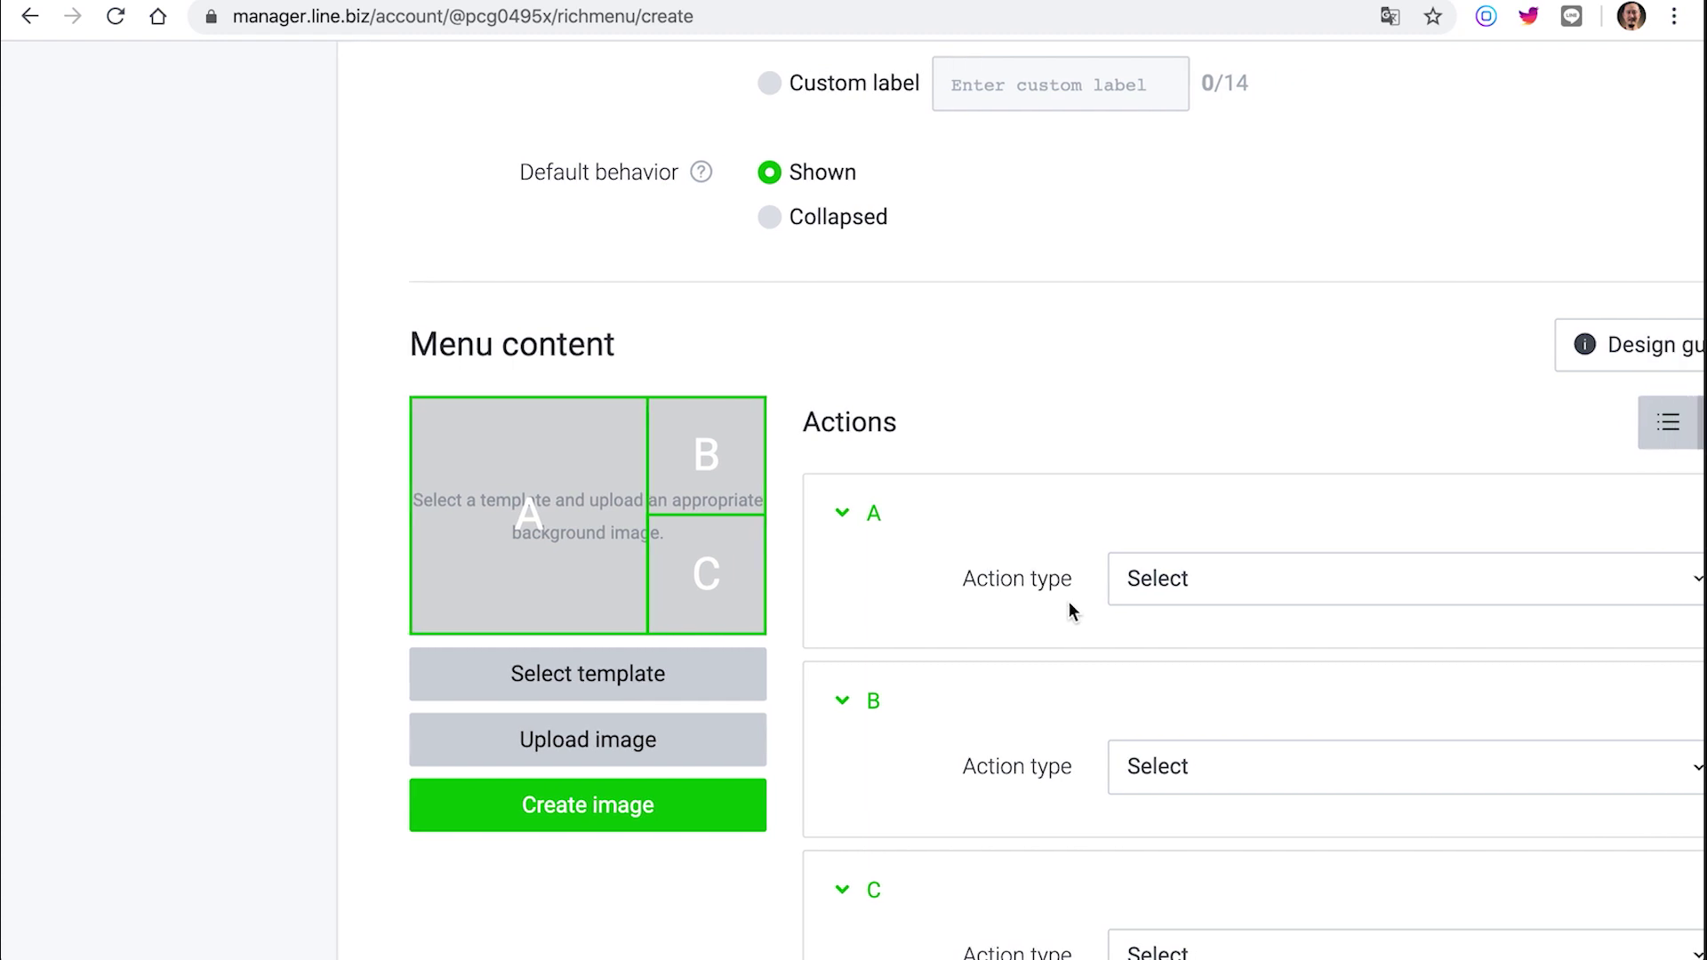